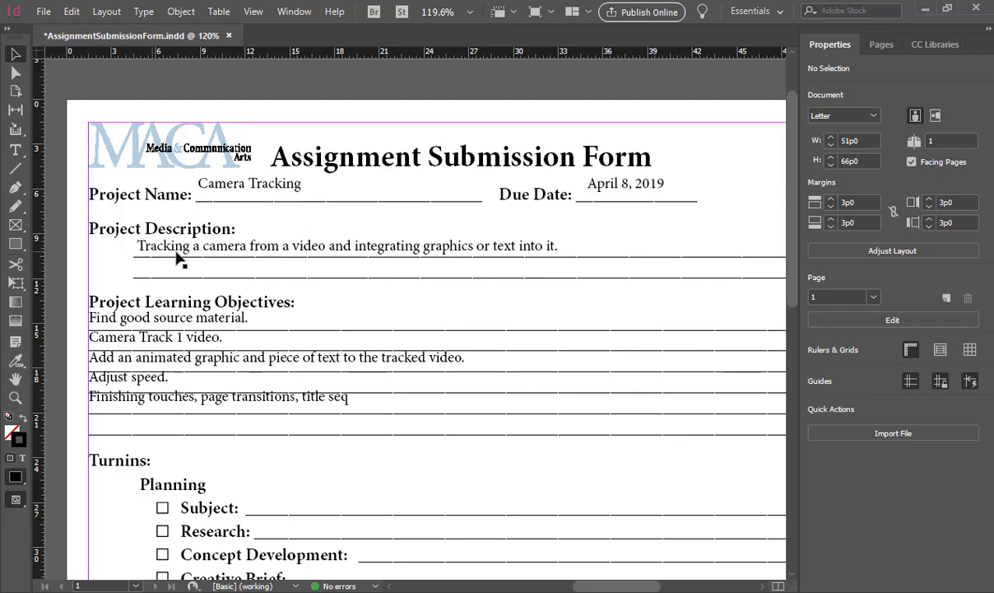
Replace "or" with "and" in the Project Description so it reads "integrating graphics and text into it."
triple_click(474, 253)
click(486, 255)
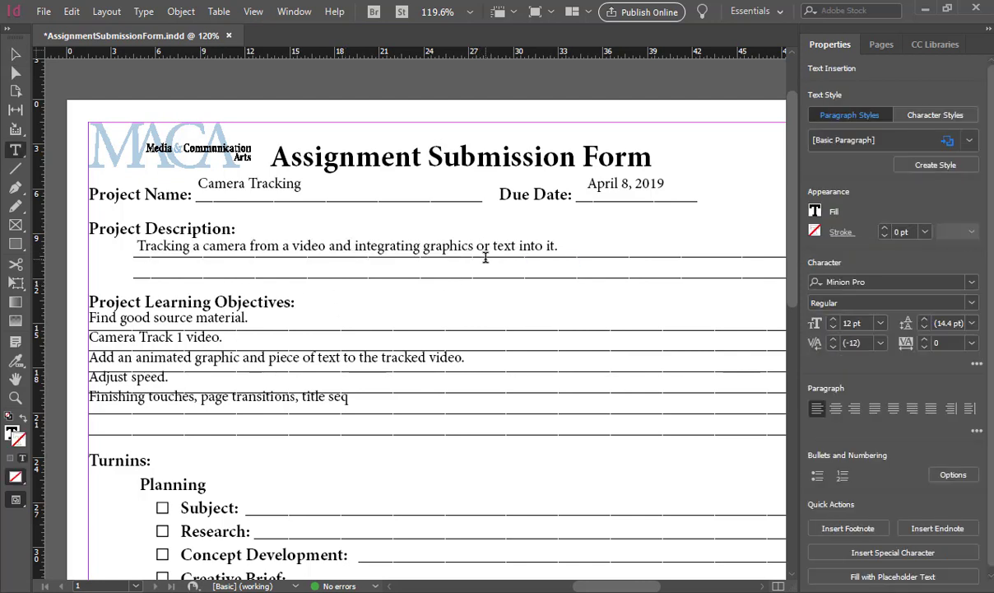
key(BackSpace)
key(BackSpace)
text(and)
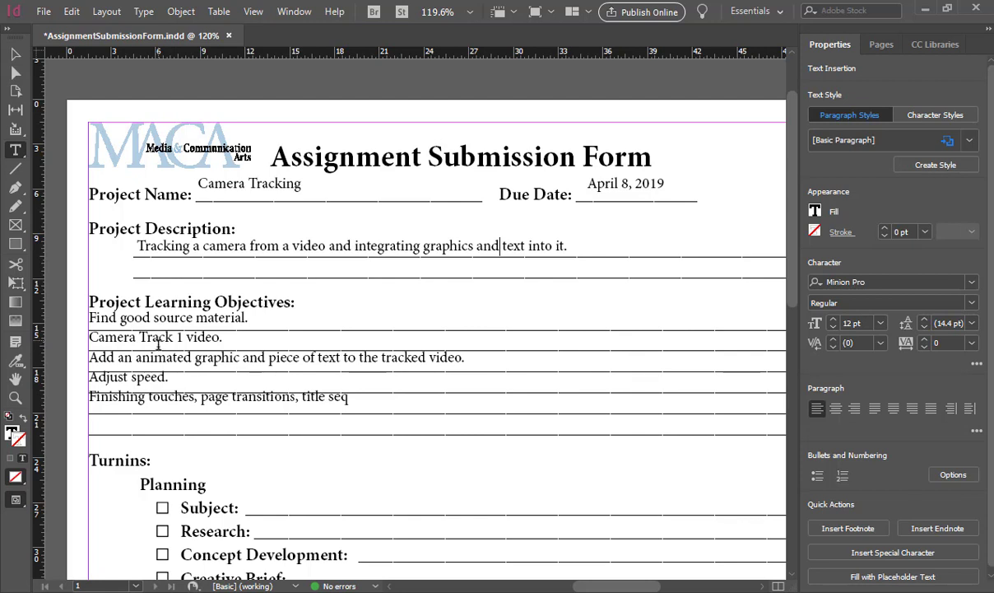
Review the form's learning objectives, turn-in checklist, movie length and resolution requirements
drag(107, 356, 304, 372)
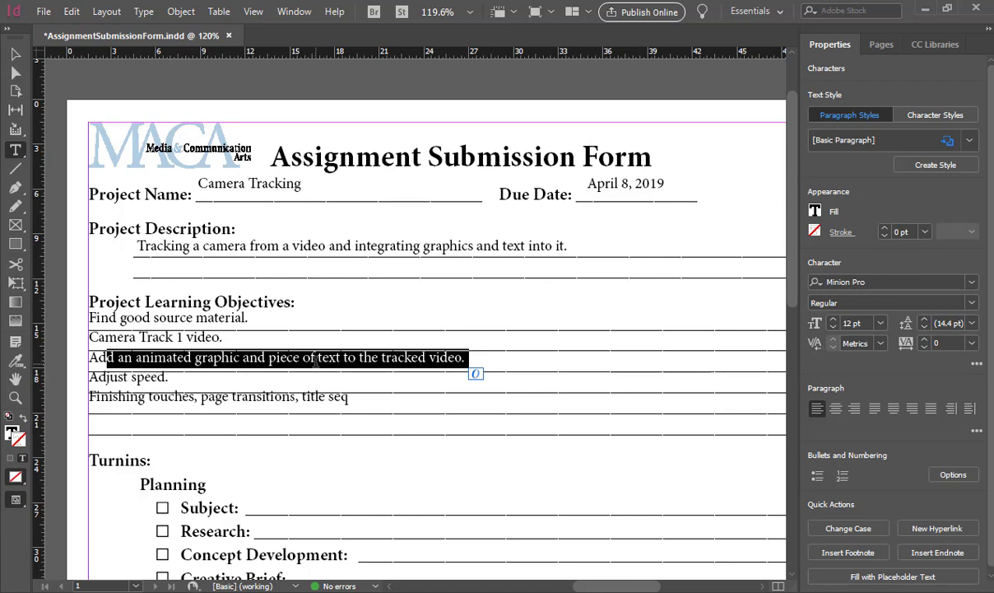
triple_click(140, 377)
triple_click(135, 387)
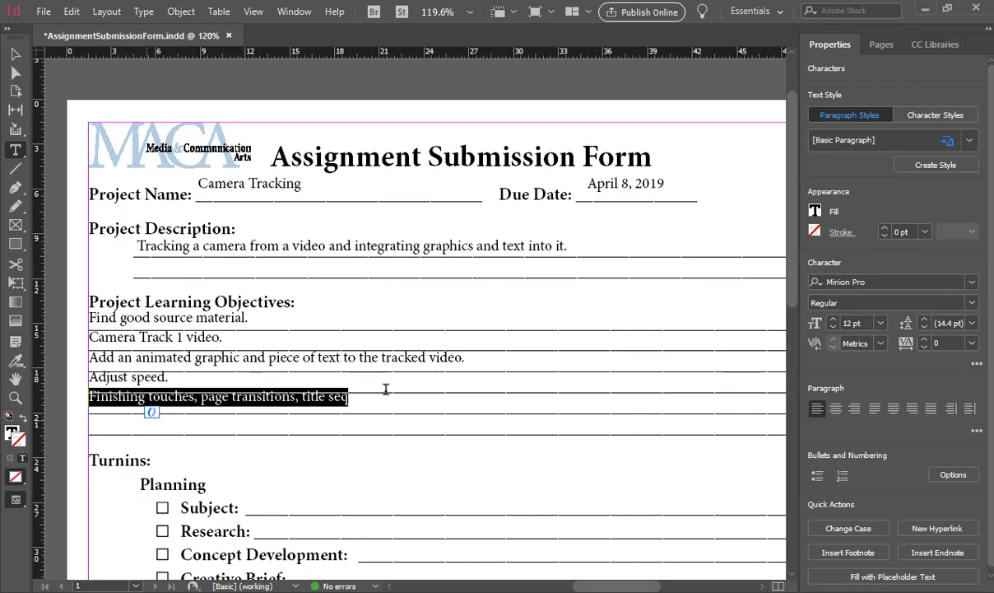
scroll(559, 395, down, 10)
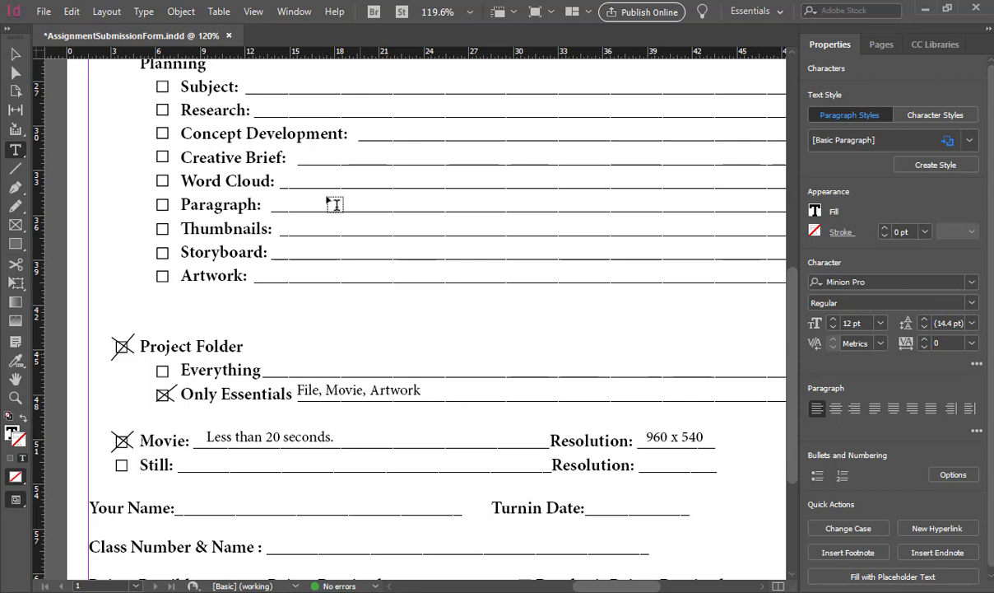
scroll(332, 204, up, 5)
scroll(347, 321, down, 6)
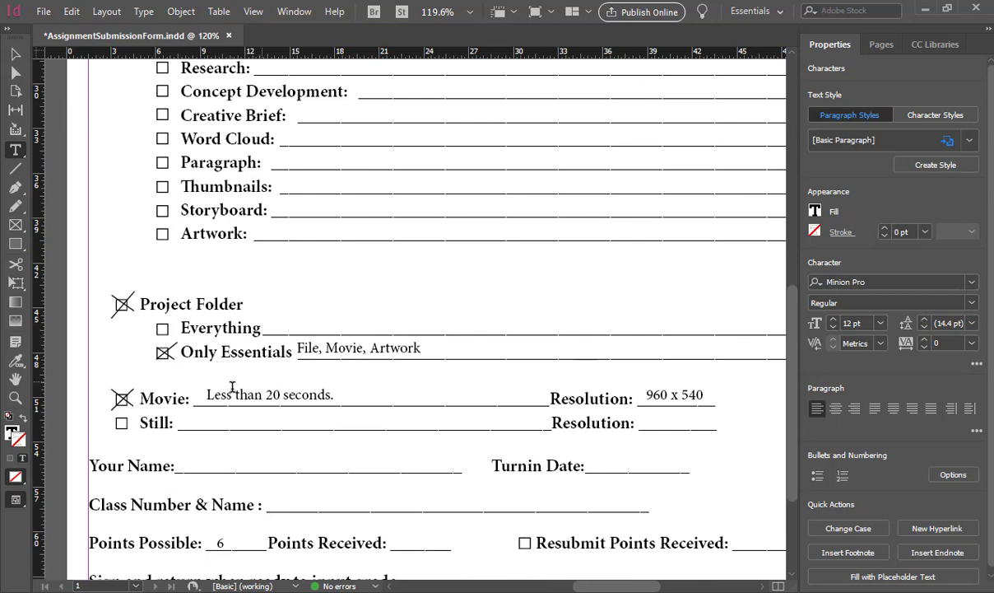
drag(212, 396, 326, 395)
triple_click(324, 394)
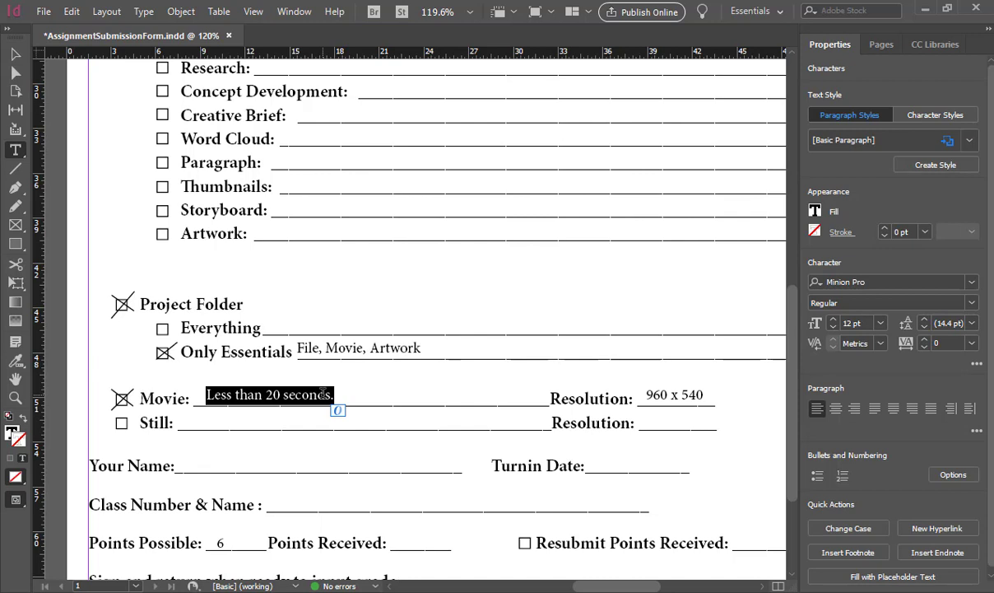
triple_click(661, 391)
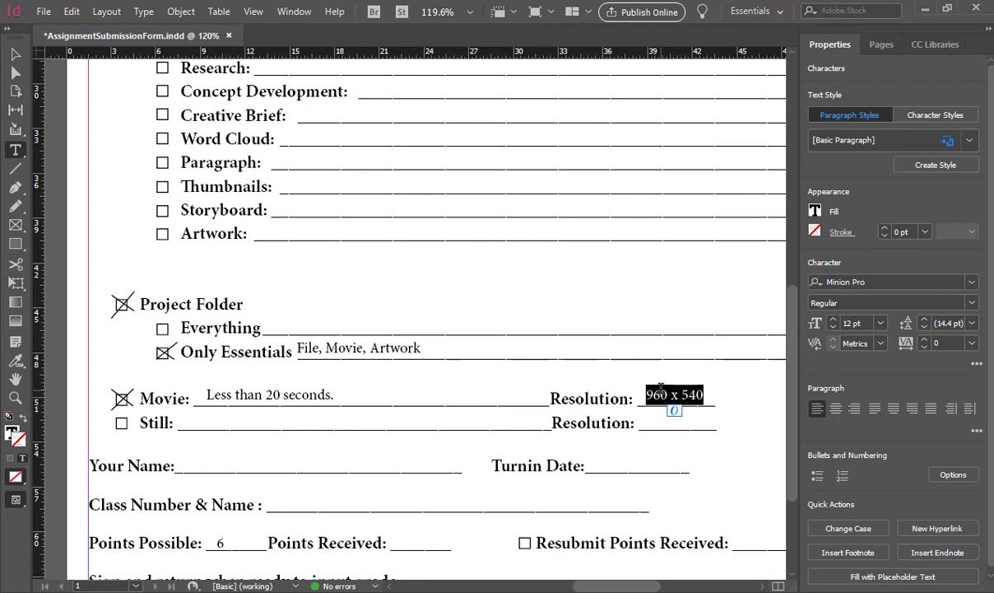
scroll(647, 397, down, 1)
scroll(216, 499, down, 2)
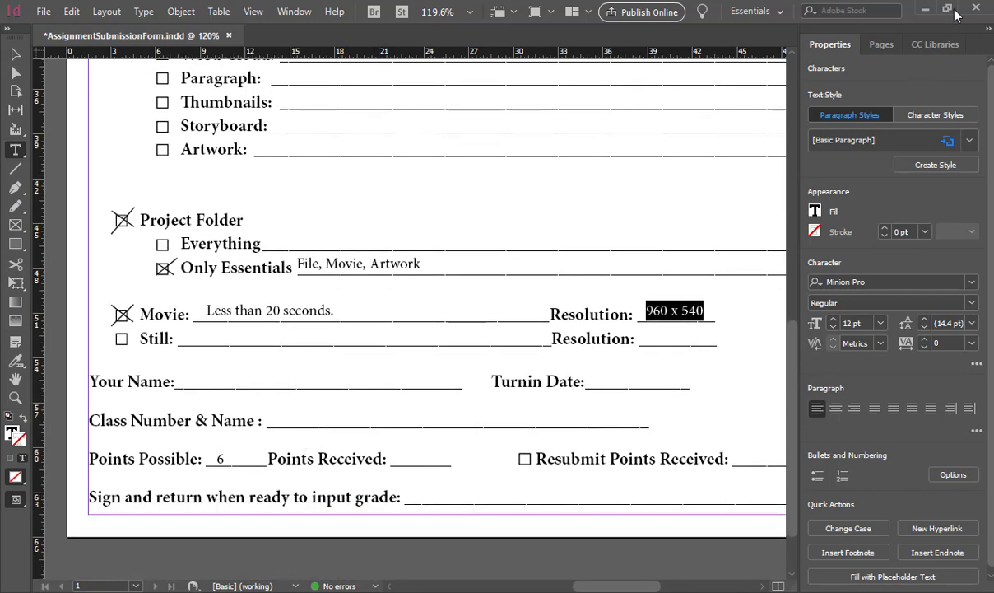
Save the assignment submission form, minimize it and switch to the Chrome browser
key(ctrl+s)
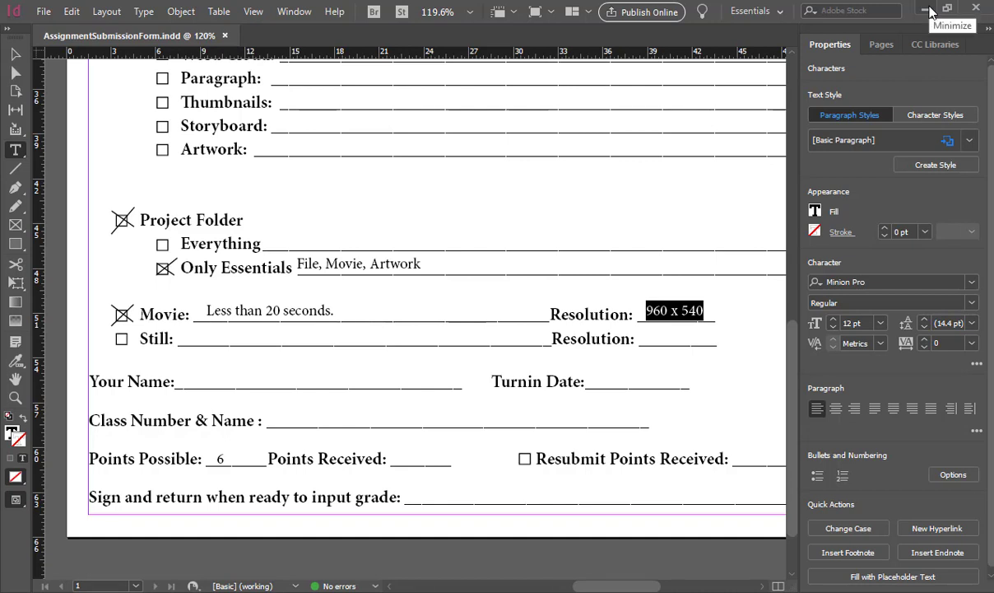
click(929, 10)
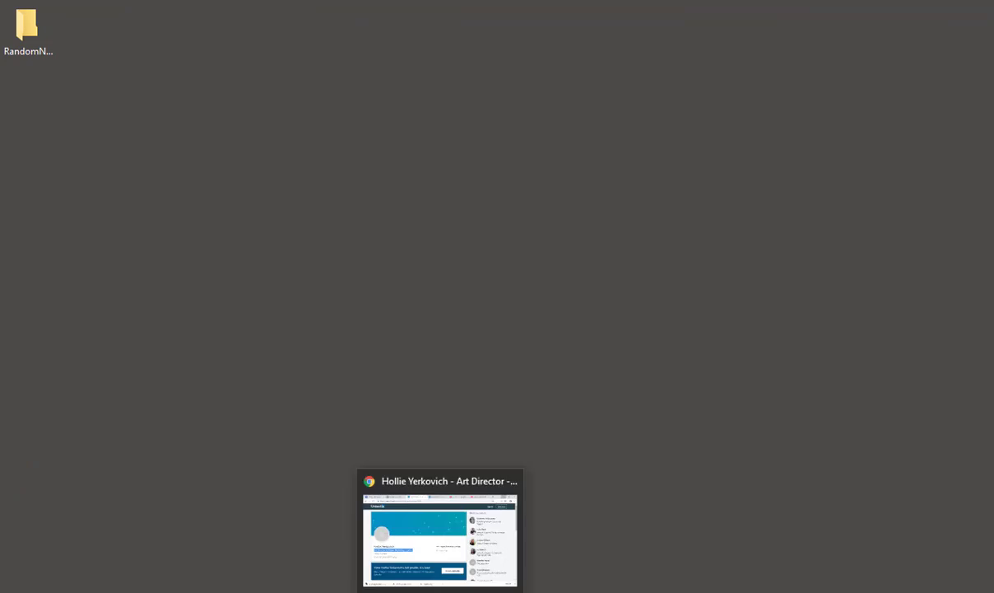
click(440, 592)
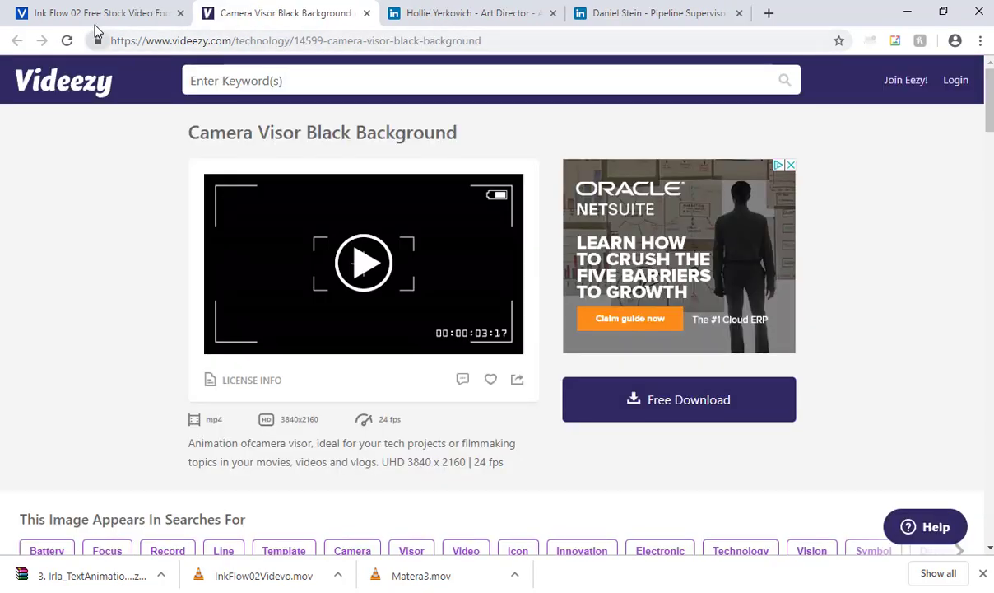
Examine the Ink Flow 02 footage page on videvo.net, including its web address and download option
click(93, 20)
scroll(221, 262, up, 3)
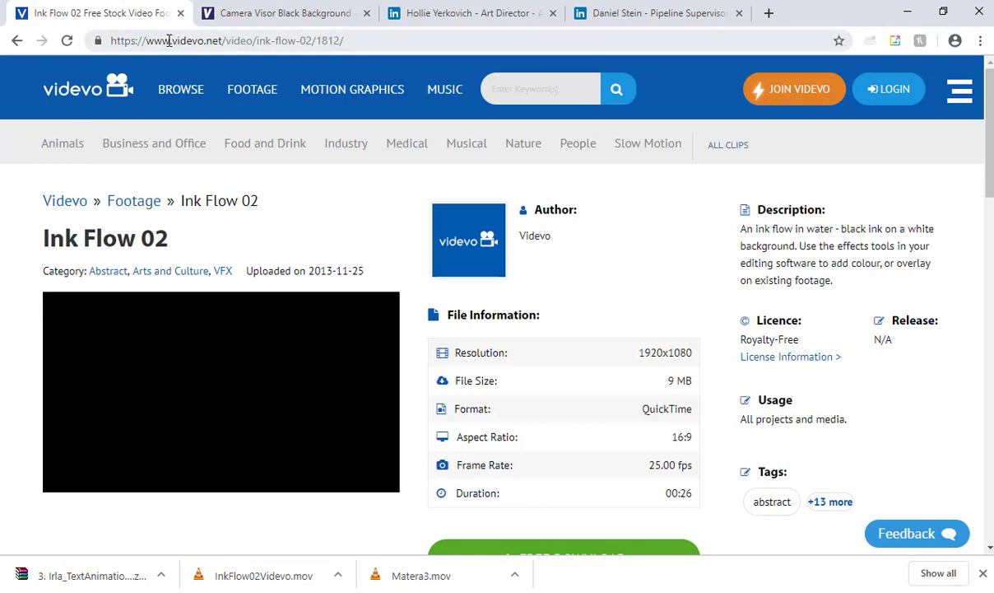
drag(171, 40, 223, 40)
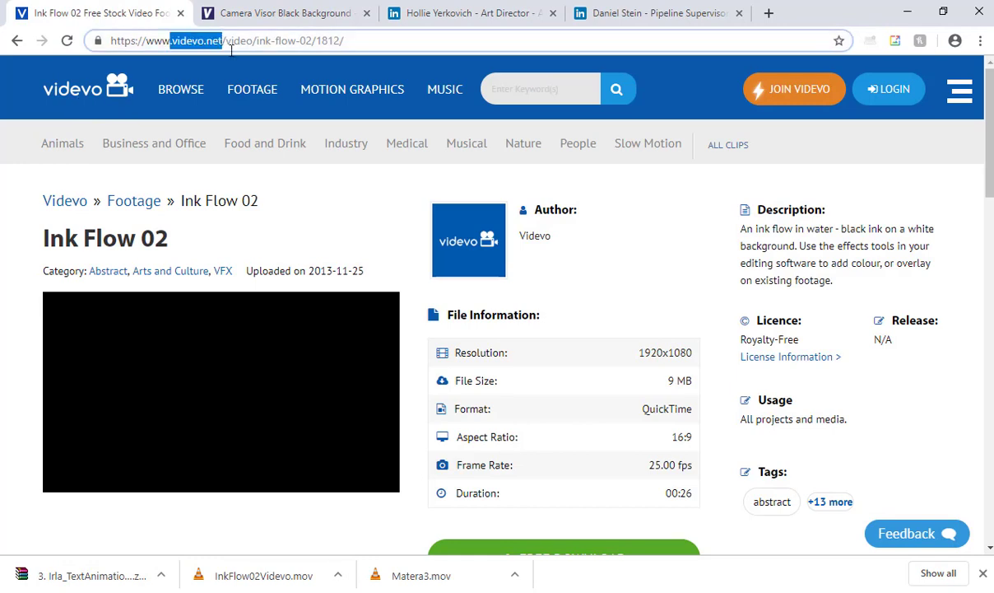
scroll(370, 218, down, 3)
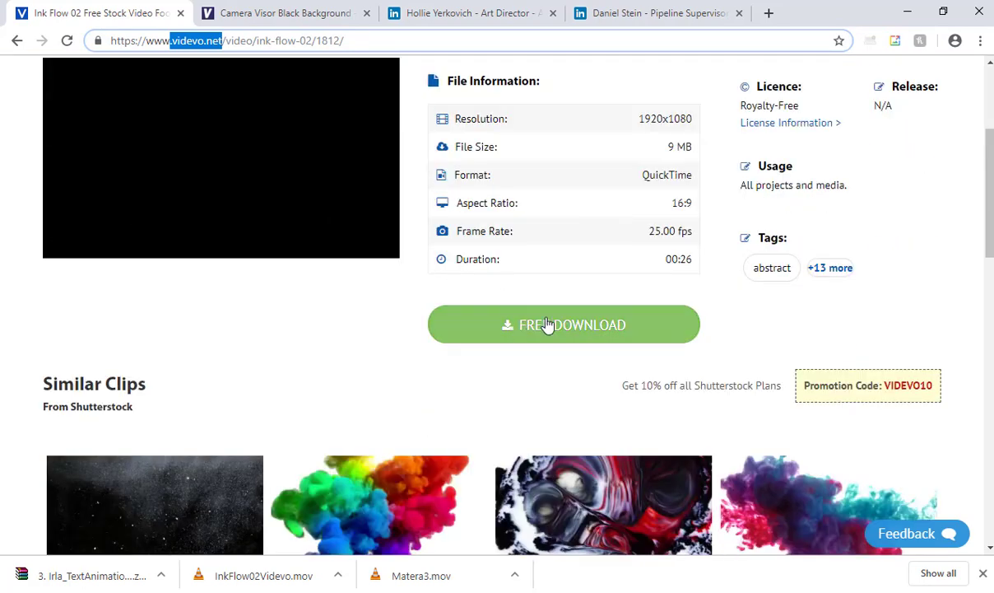
scroll(503, 346, up, 1)
scroll(511, 353, up, 2)
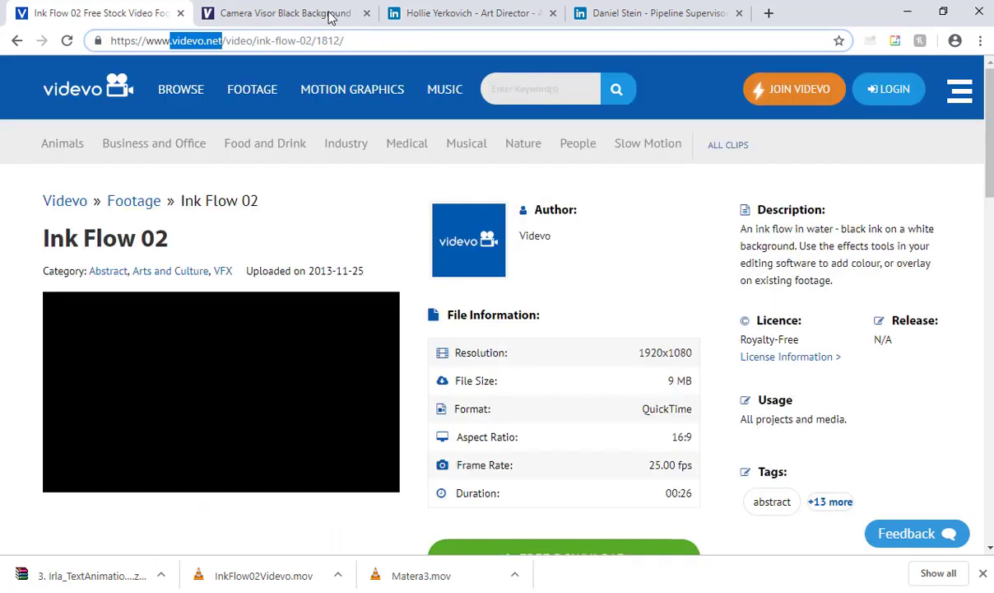
Compare the Camera Visor Black Background page on Videezy with the Ink Flow 02 page on Videvo
click(288, 13)
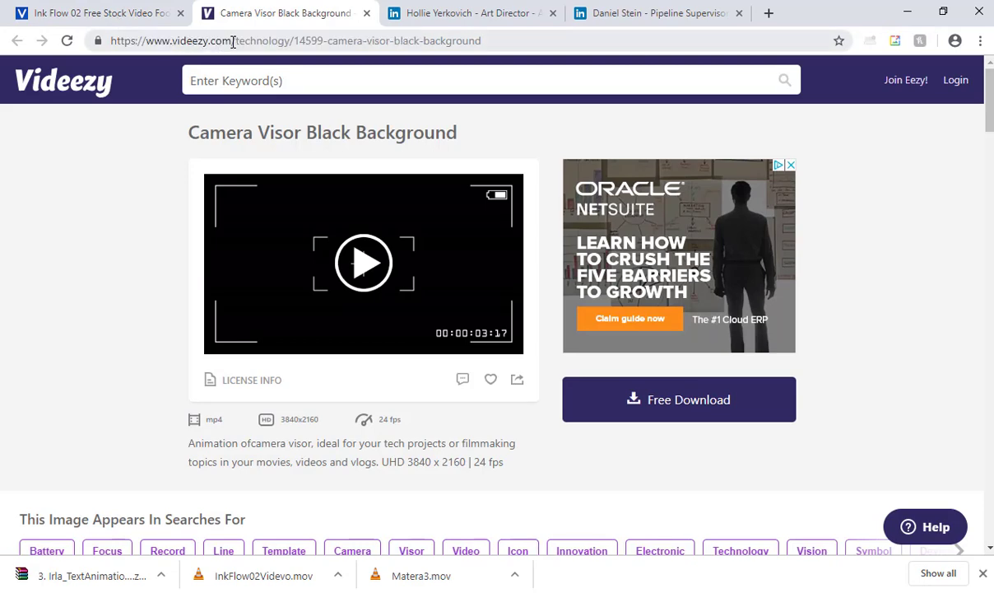
click(106, 13)
click(271, 18)
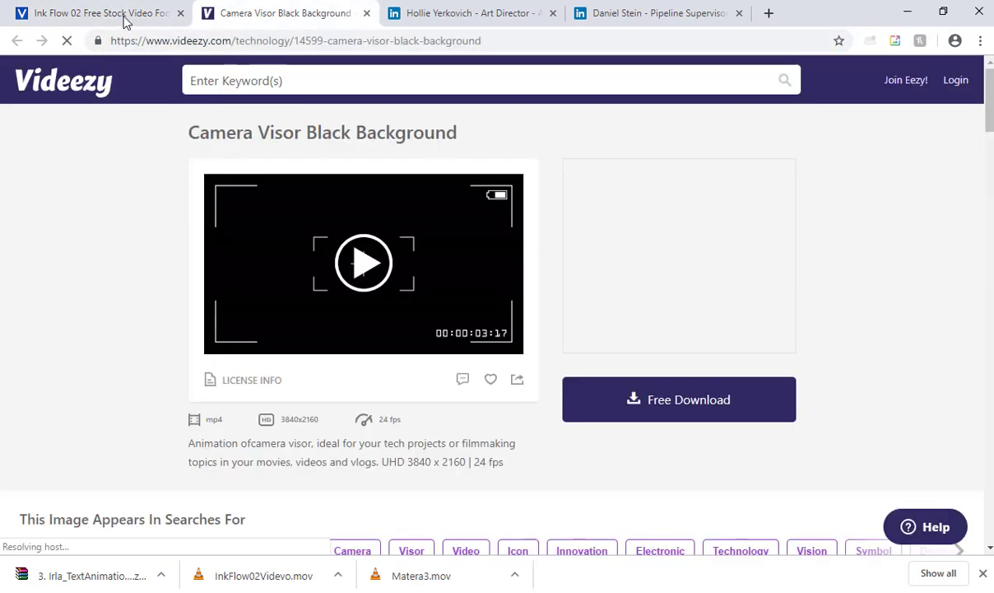
click(120, 17)
Search Google for "free hd video" in a new browser tab and look through the stock footage sites
click(769, 14)
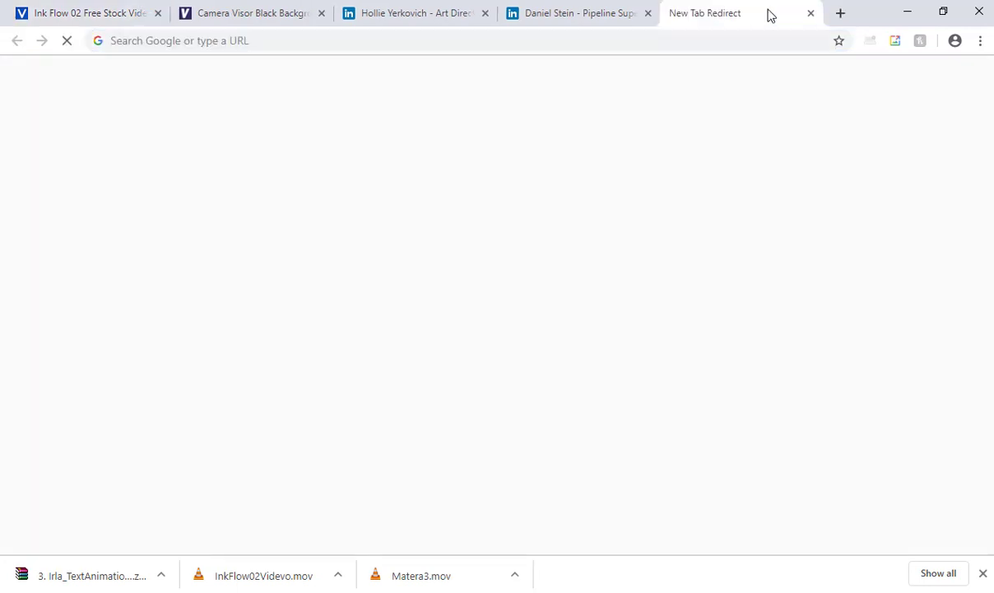
text(free hd f)
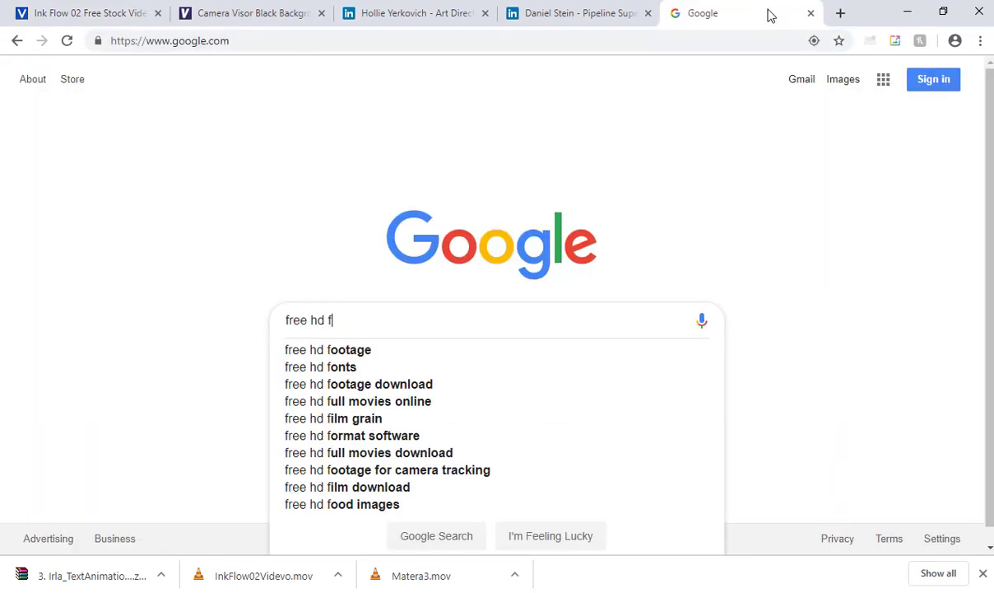
key(BackSpace)
text(video)
key(Return)
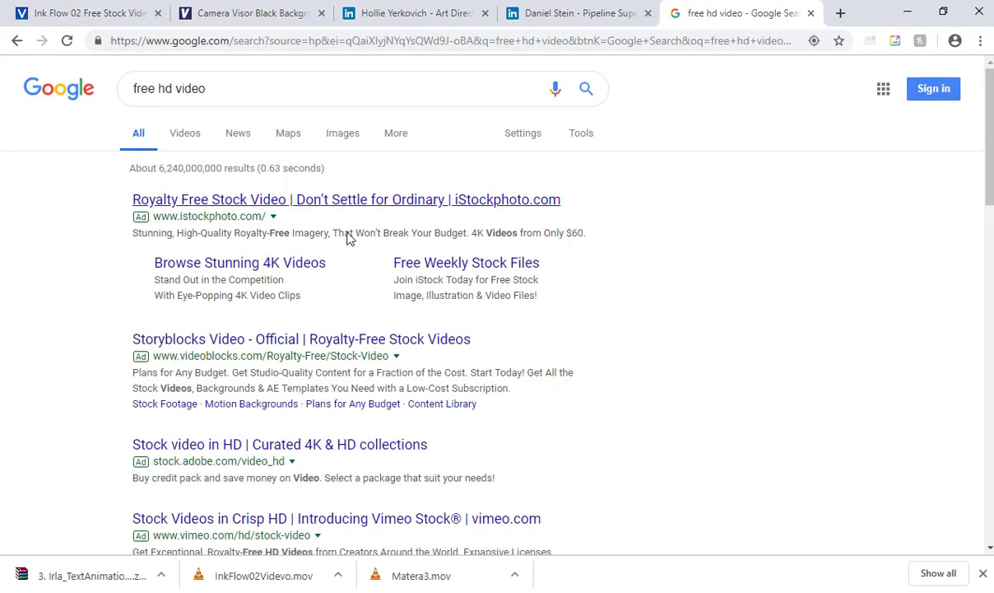
scroll(348, 237, down, 5)
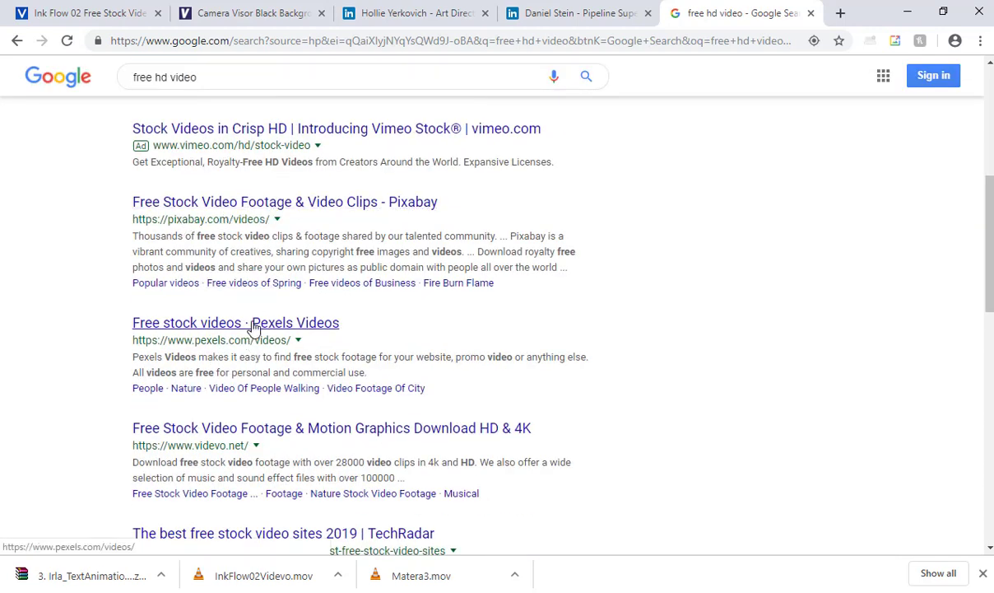
scroll(249, 333, down, 2)
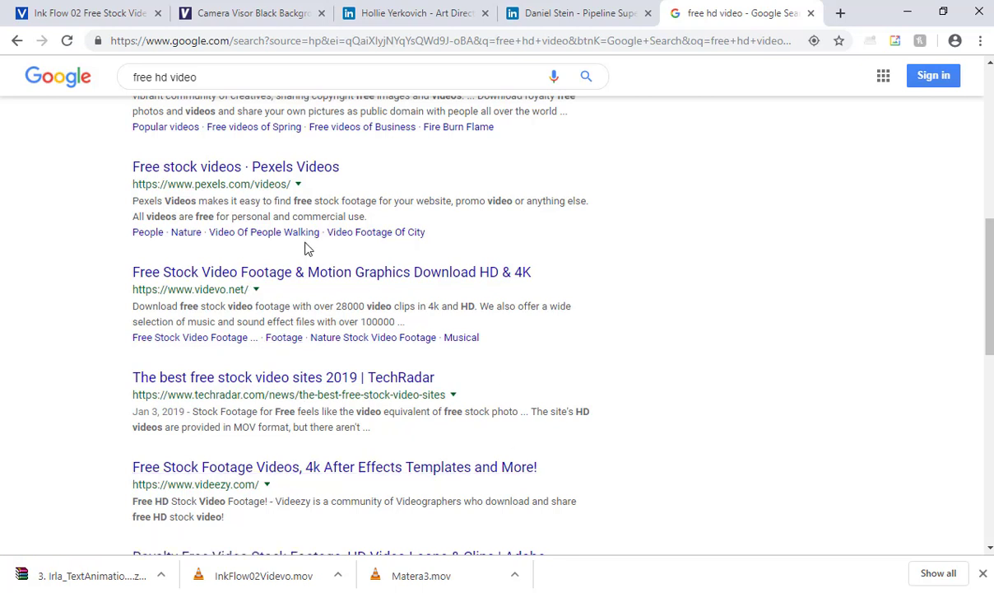
Check the resolution and frame rate of the Ink Flow 02 clip on Videvo
click(95, 14)
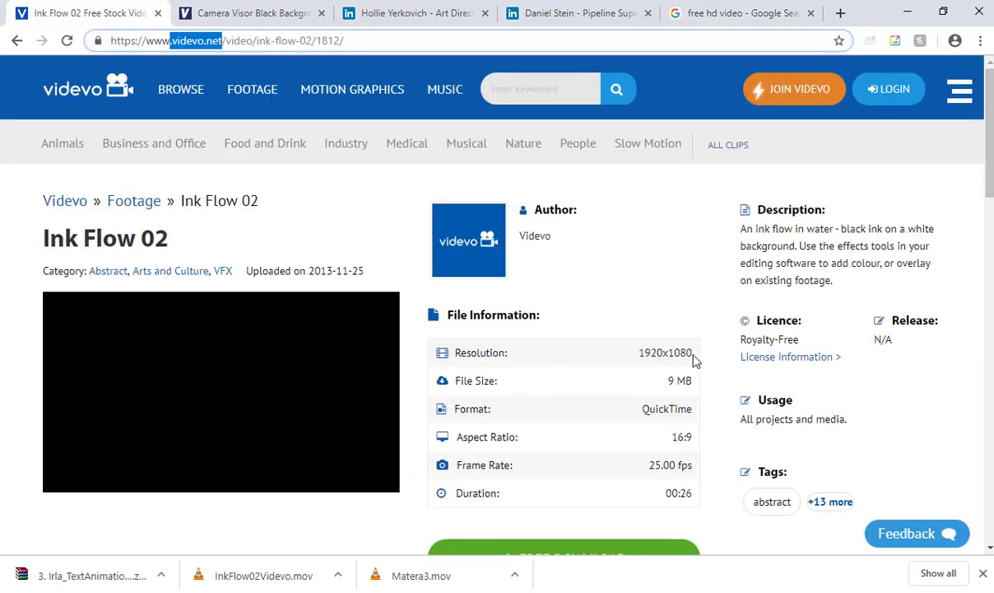
drag(692, 359, 566, 359)
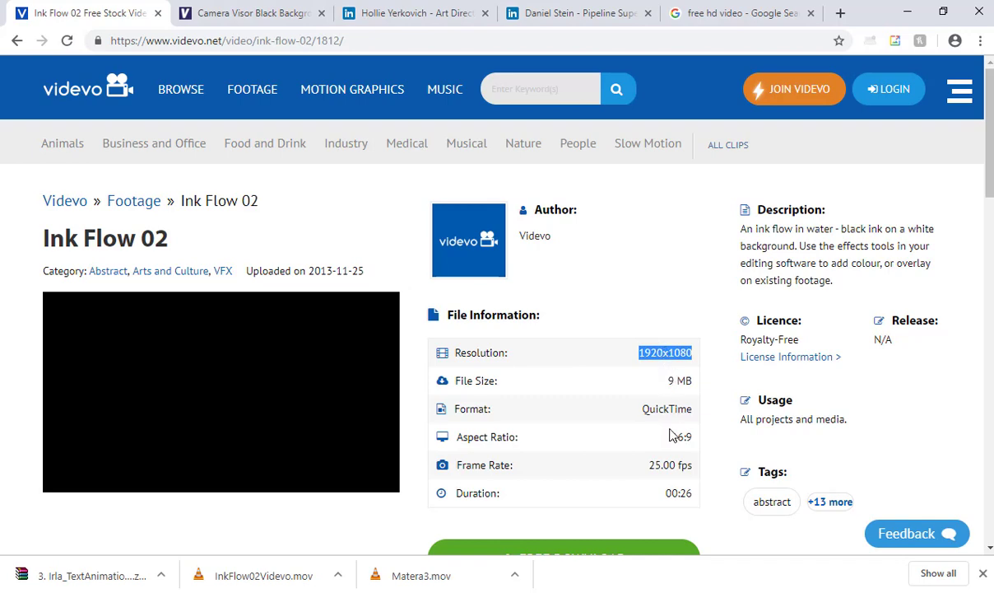
drag(647, 465, 694, 466)
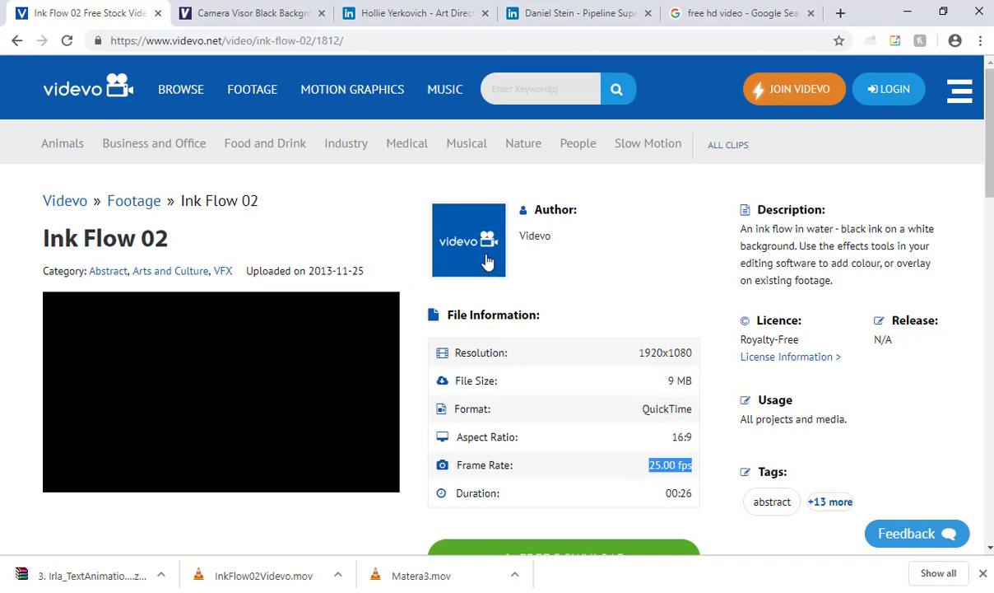
Check the frame rate and resolution of the Camera Visor Black Background clip on Videezy
click(249, 18)
scroll(409, 312, down, 1)
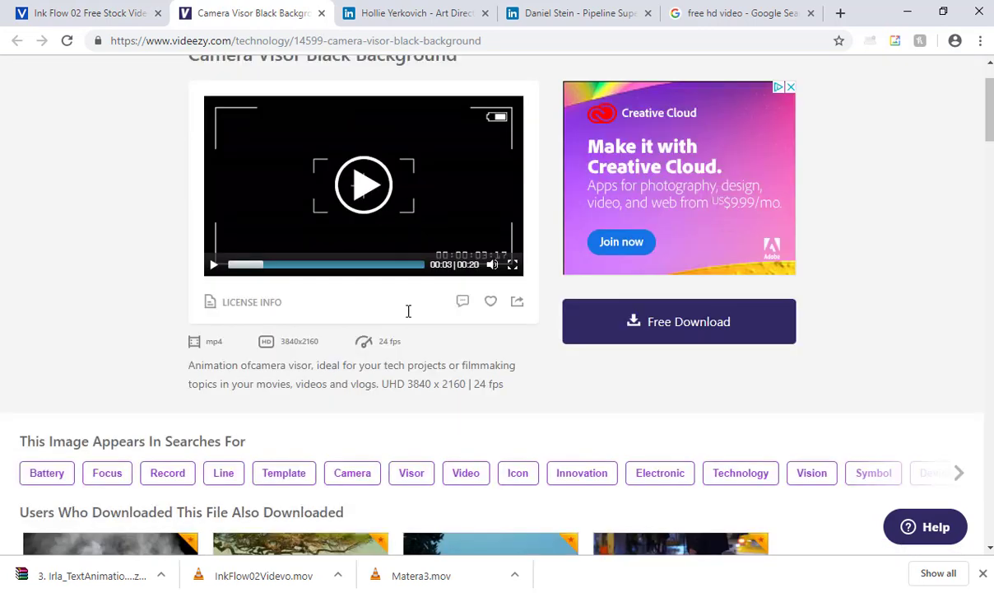
scroll(409, 311, down, 1)
drag(402, 265, 368, 268)
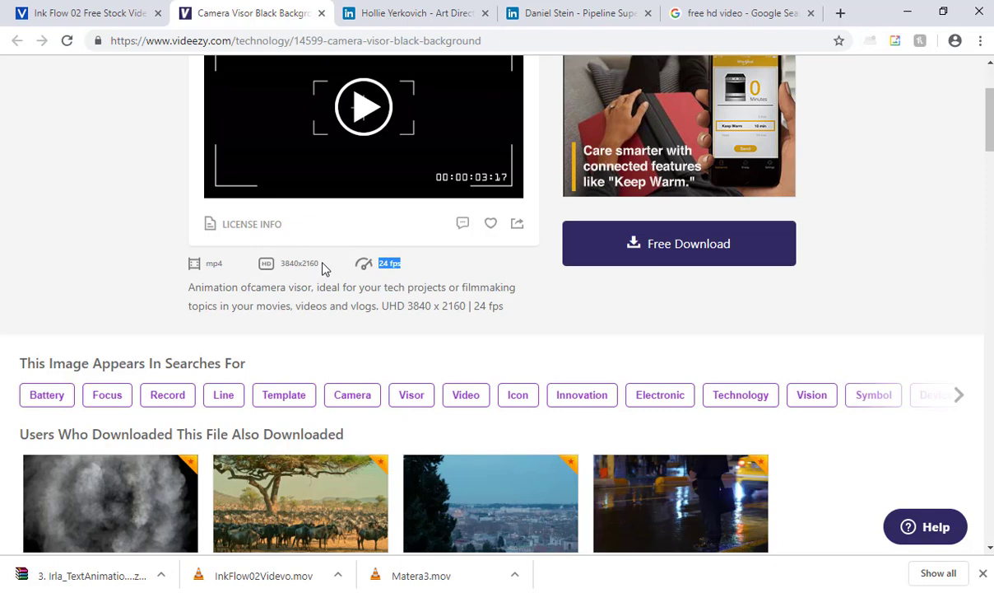
scroll(324, 267, down, 6)
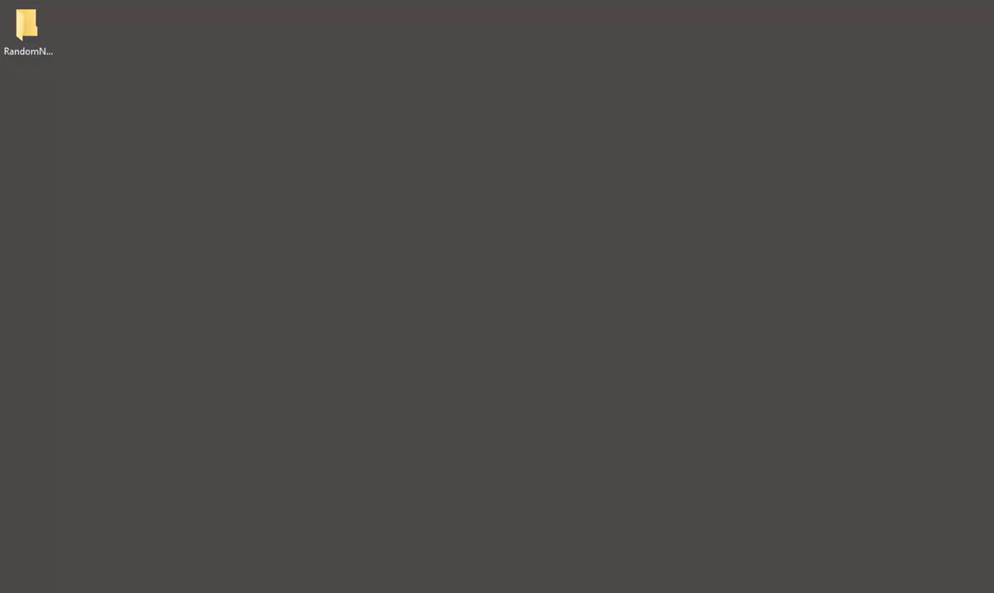
Switch to After Effects, show the project's items, and collapse the VineGrowing Layers and Artwork folders
click(573, 574)
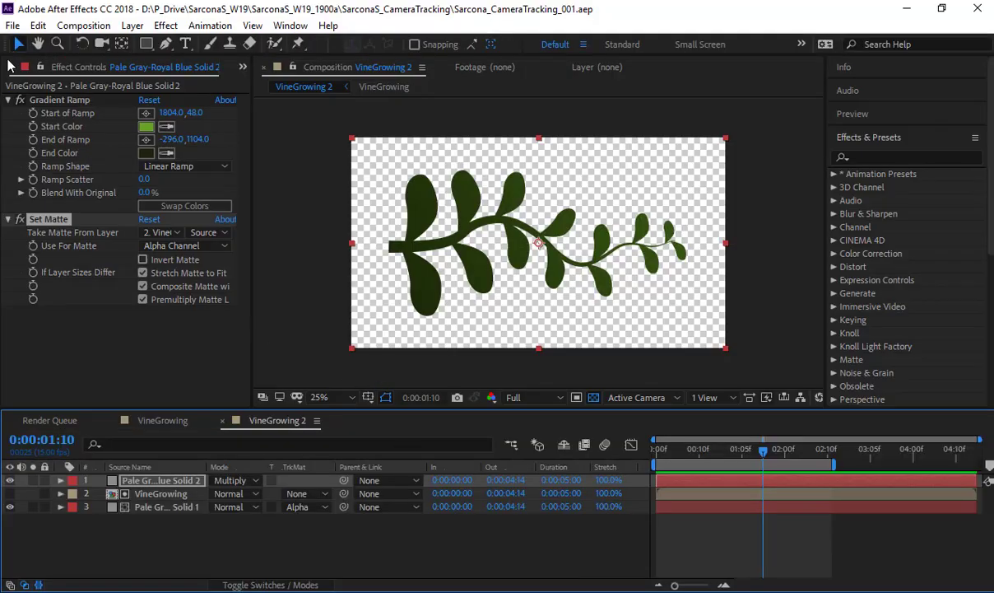
click(7, 71)
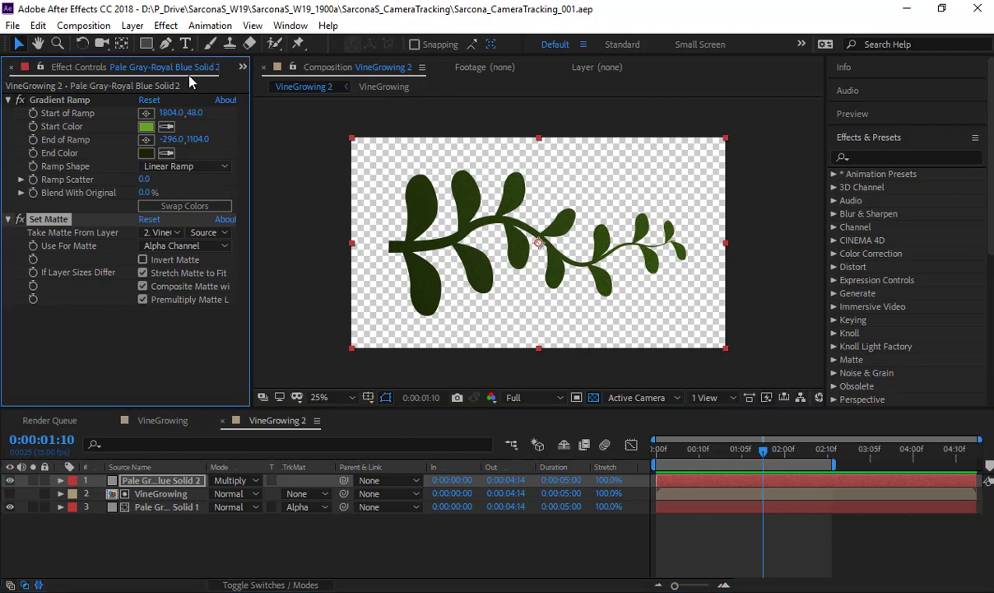
click(277, 86)
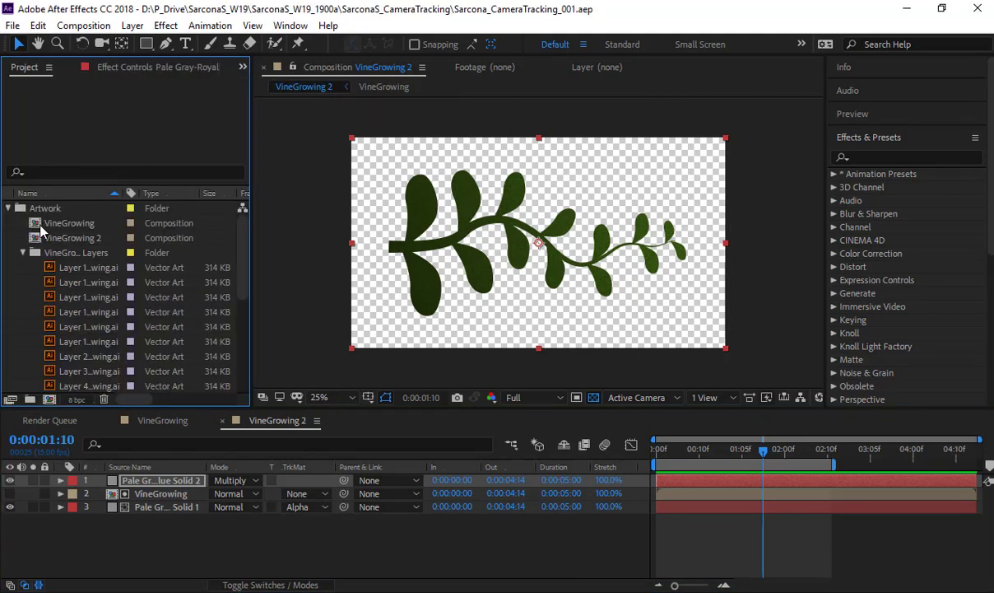
click(23, 252)
click(7, 209)
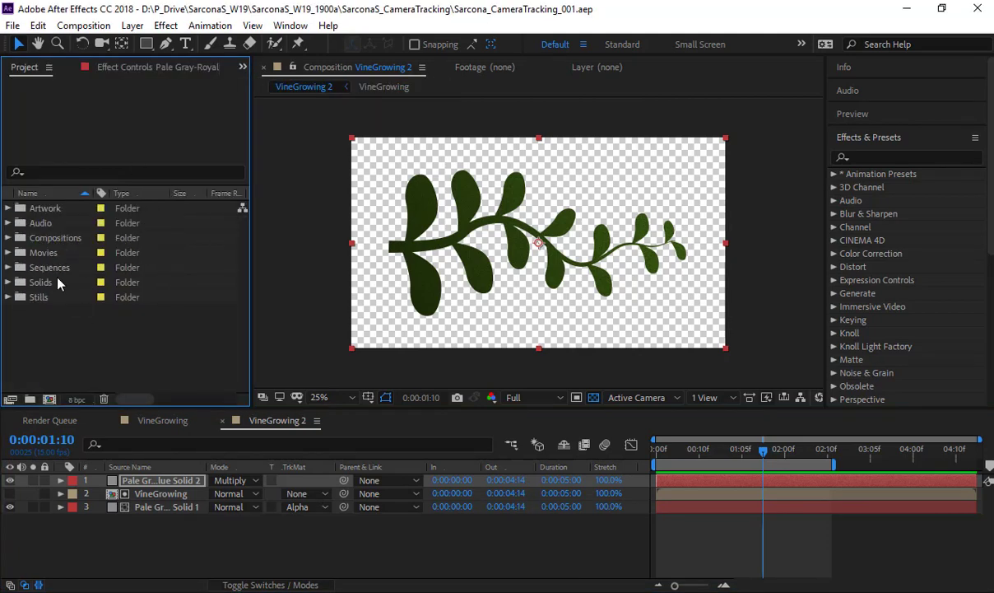
Expand the Movies folder and inspect the properties of the camera visor, InkFlow and Matera3.mov footage
click(8, 253)
click(64, 270)
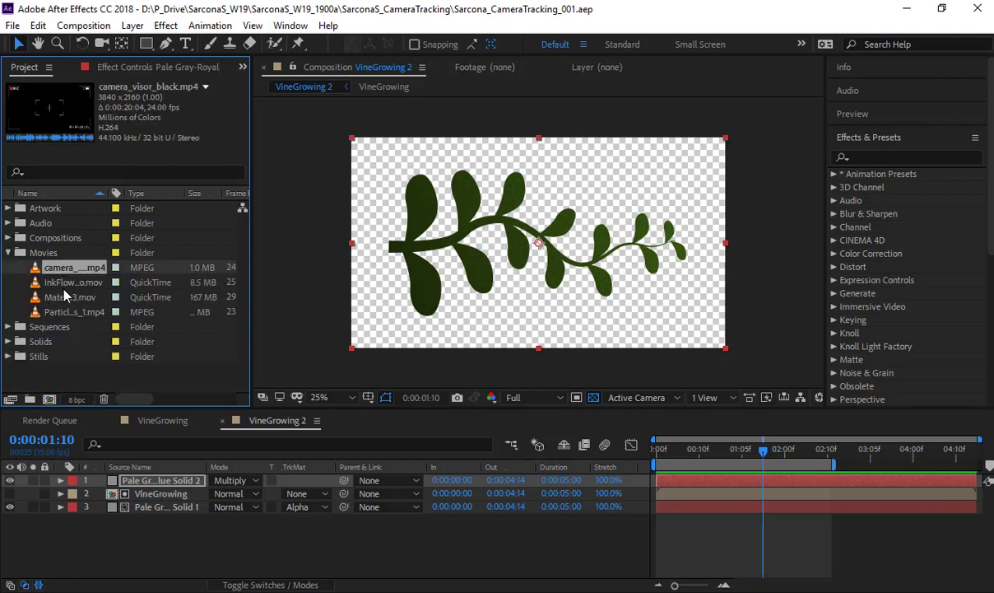
click(64, 289)
click(66, 299)
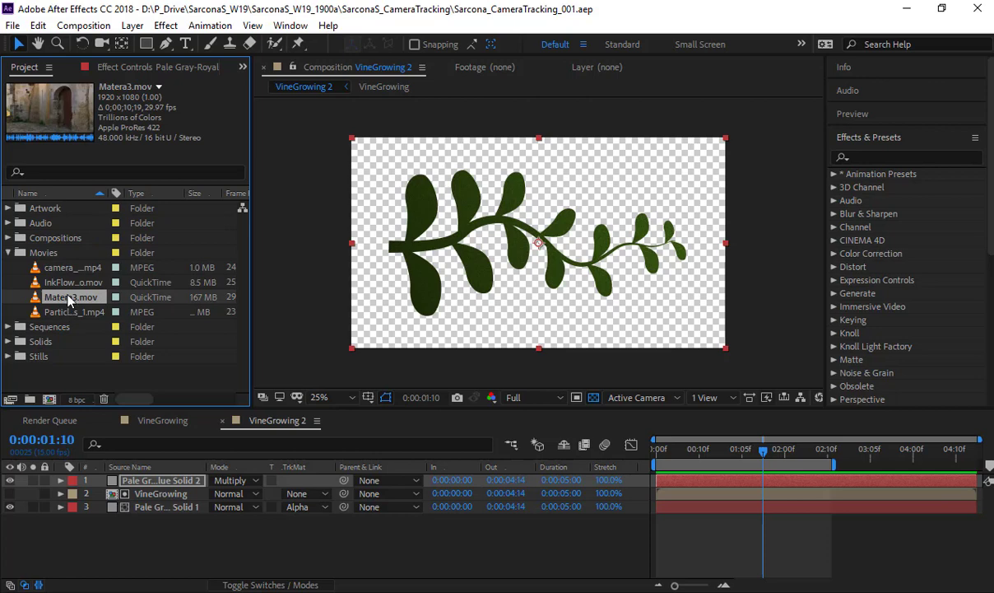
Open the Matera3.mov footage, play it through to review the camera move, and return near its start
double_click(68, 303)
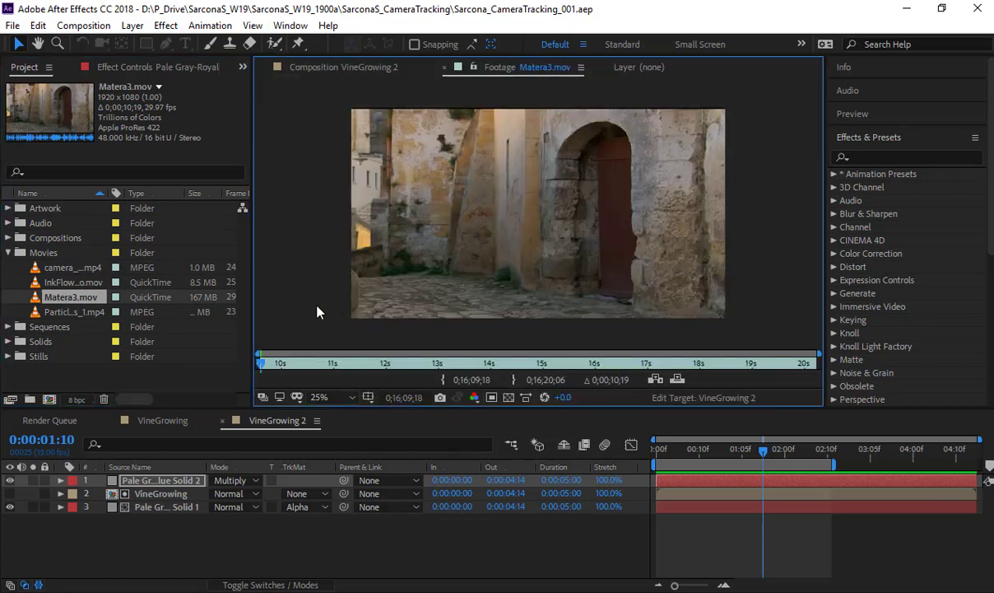
key(space)
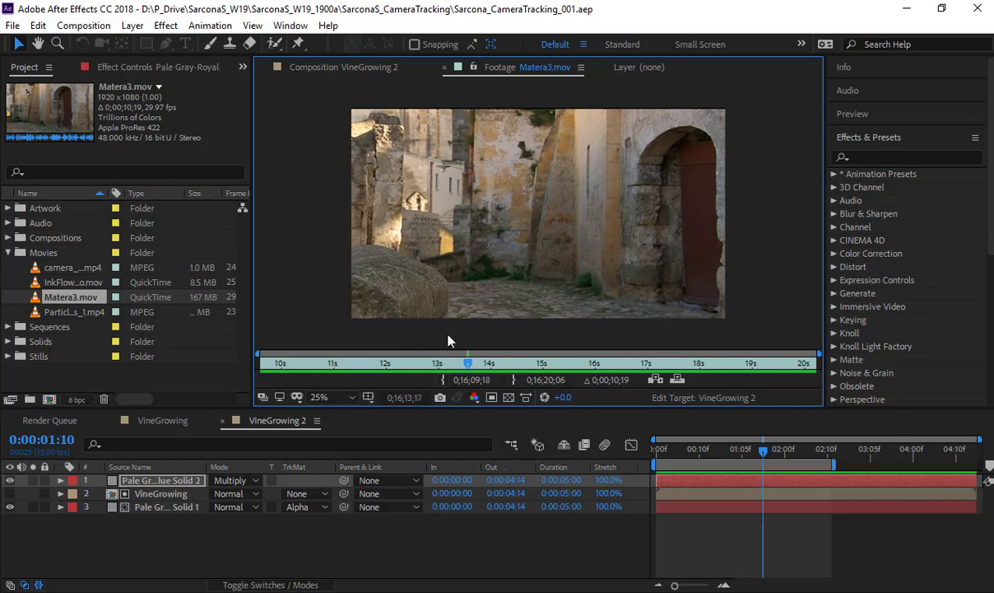
key(space)
drag(445, 366, 265, 361)
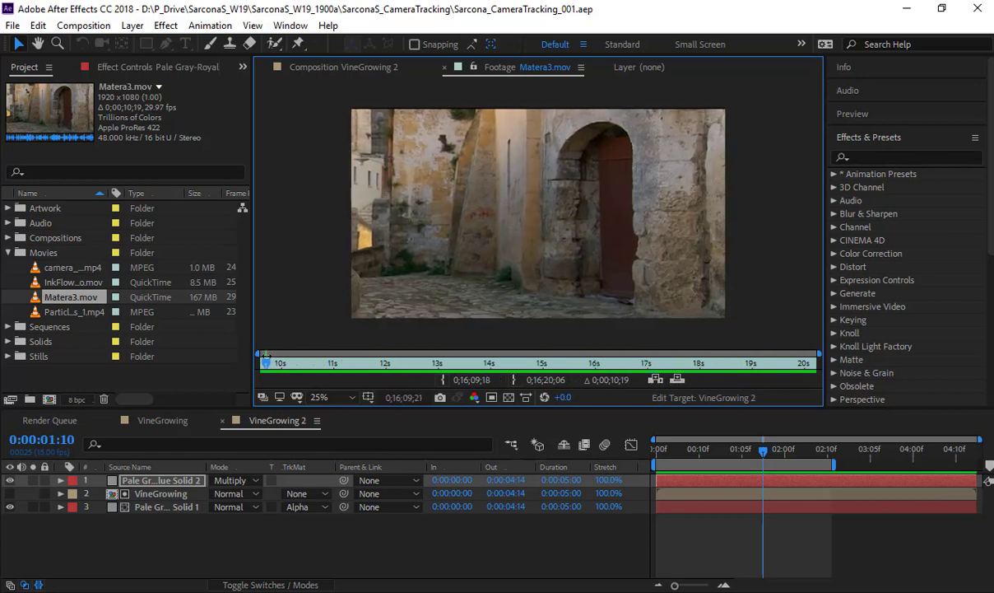
Create a composition from Matera3.mov and run Track Camera on its layer
drag(72, 300, 47, 400)
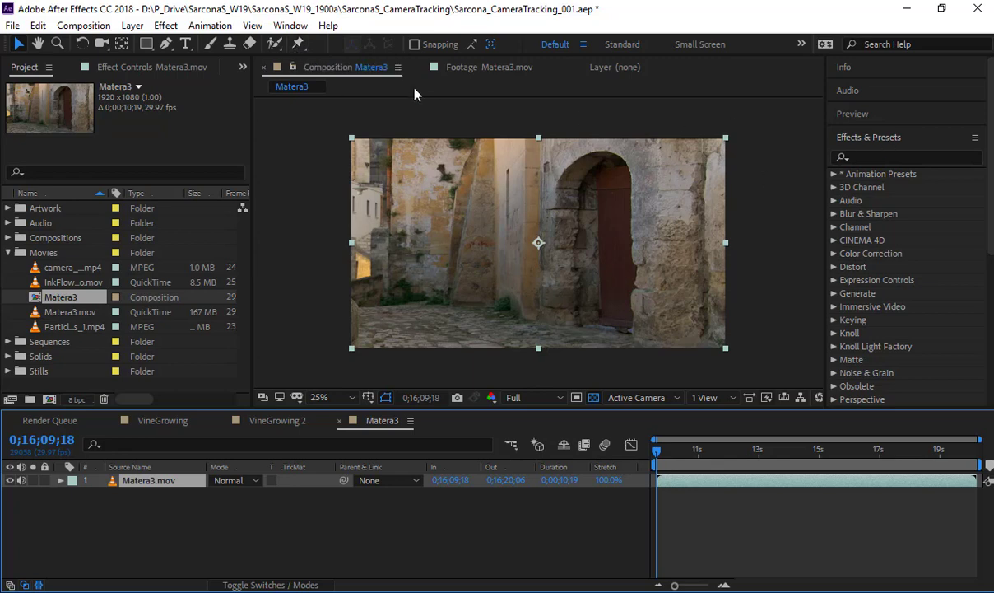
click(169, 26)
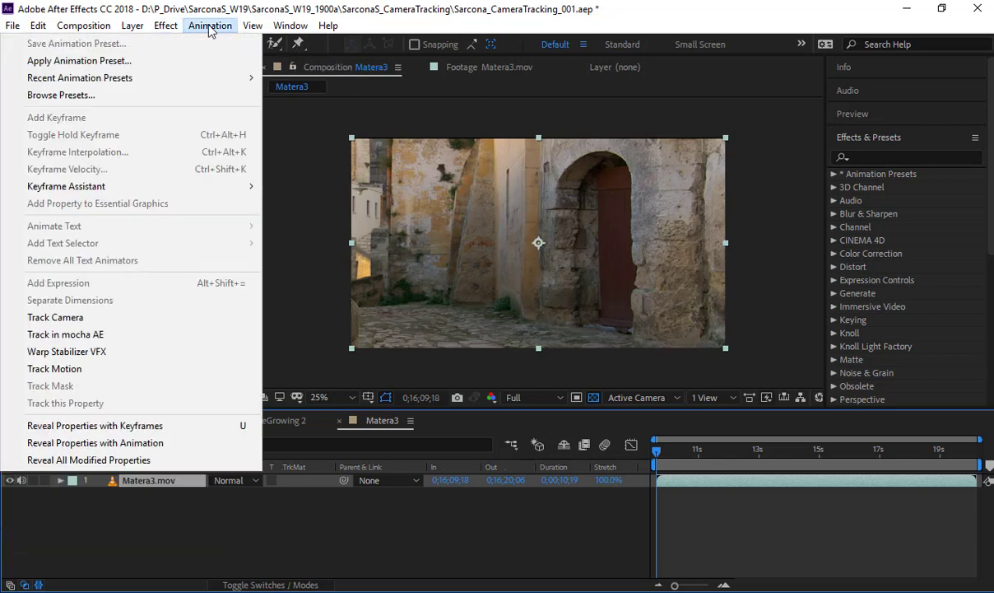
click(184, 326)
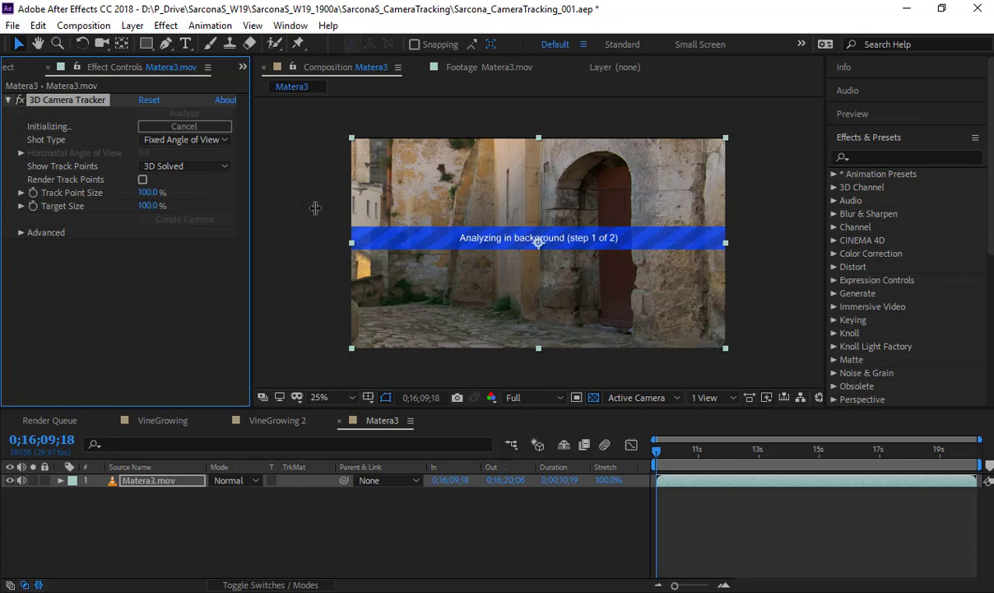
Examine the wall beside the doorway at up to 200% for small high-contrast details suitable for tracking
scroll(558, 183, up, 3)
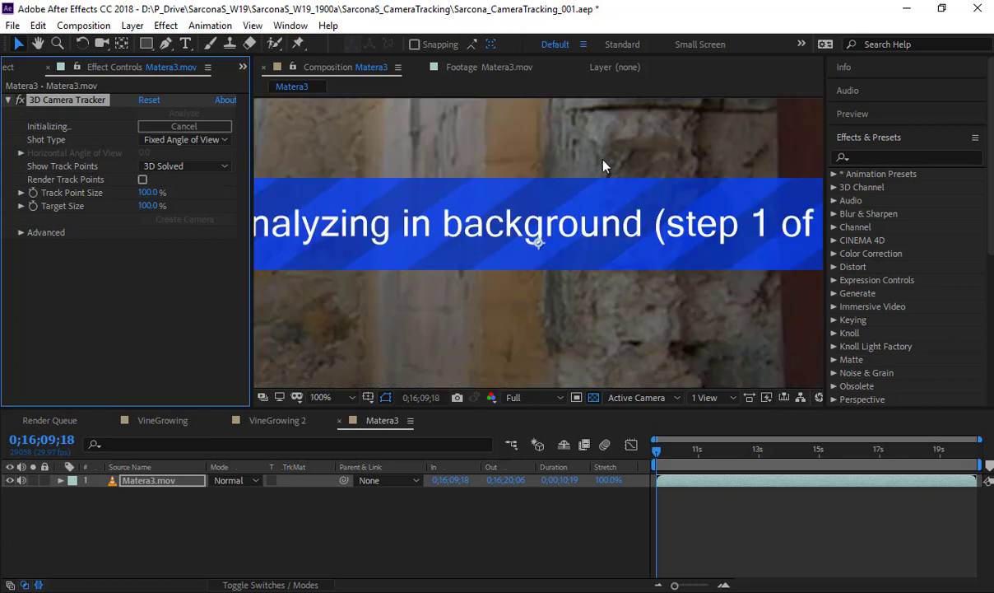
key(space)
drag(534, 318, 445, 511)
drag(587, 147, 284, 309)
key(space)
scroll(575, 265, up, 1)
key(space)
drag(601, 239, 370, 259)
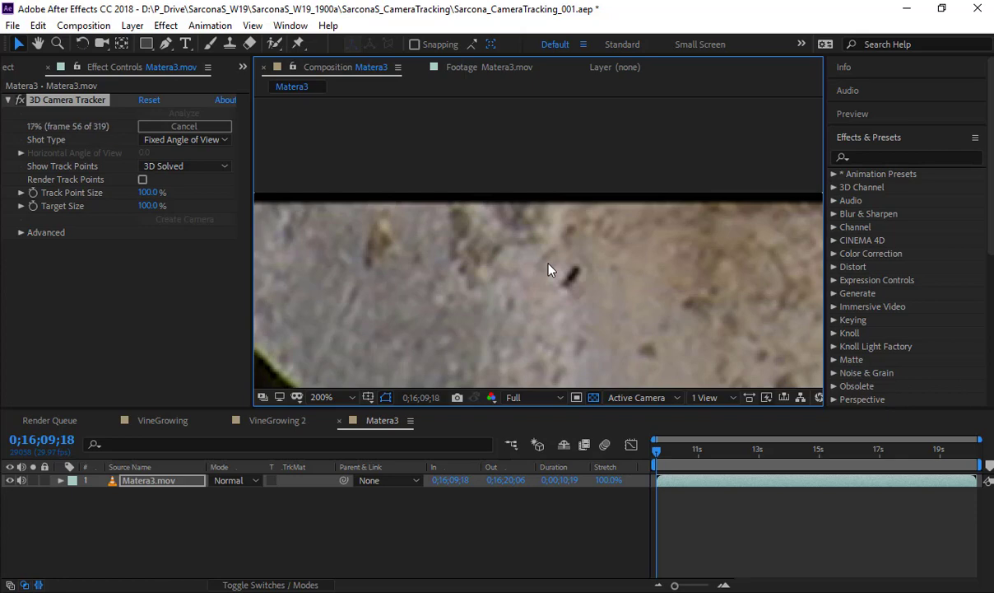
scroll(551, 275, down, 2)
key(space)
drag(559, 303, 439, 110)
scroll(467, 185, up, 2)
key(space)
drag(455, 175, 616, 323)
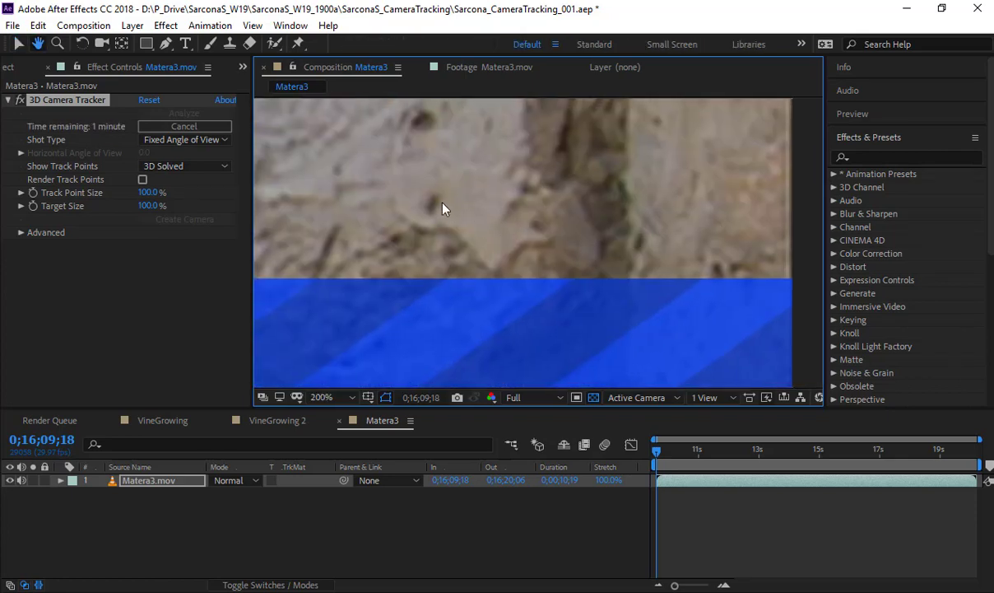
drag(432, 149, 465, 167)
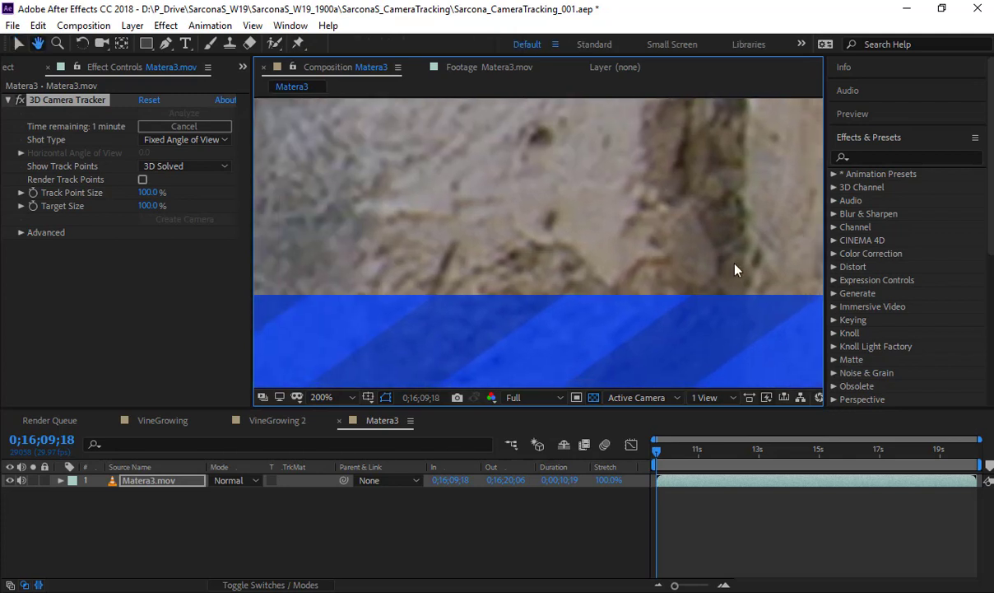
Examine the door's edge, the stone arch and the pillar at 200% for trackable contrast
key(space)
drag(513, 195, 704, 217)
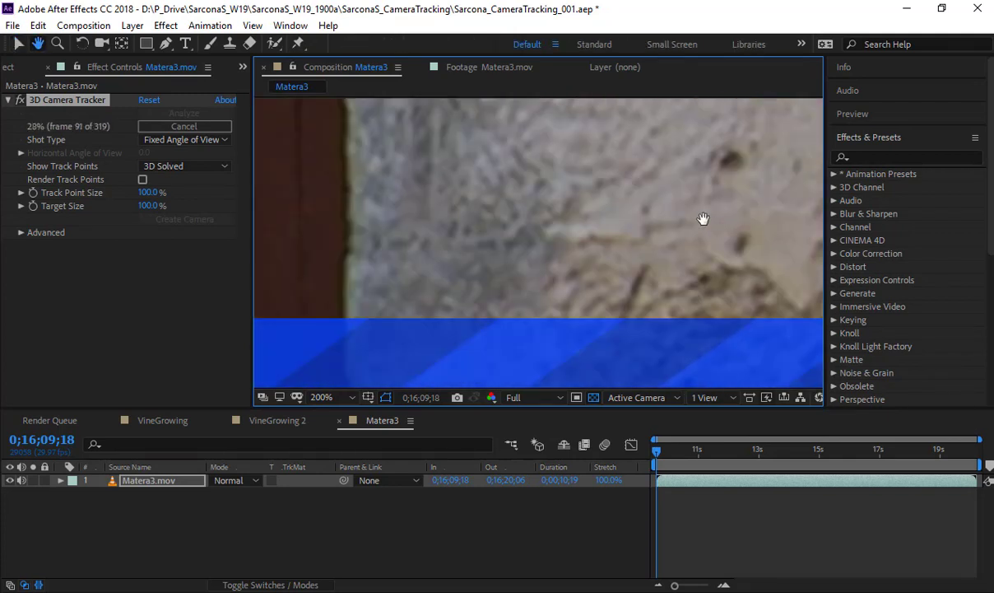
drag(351, 229, 515, 288)
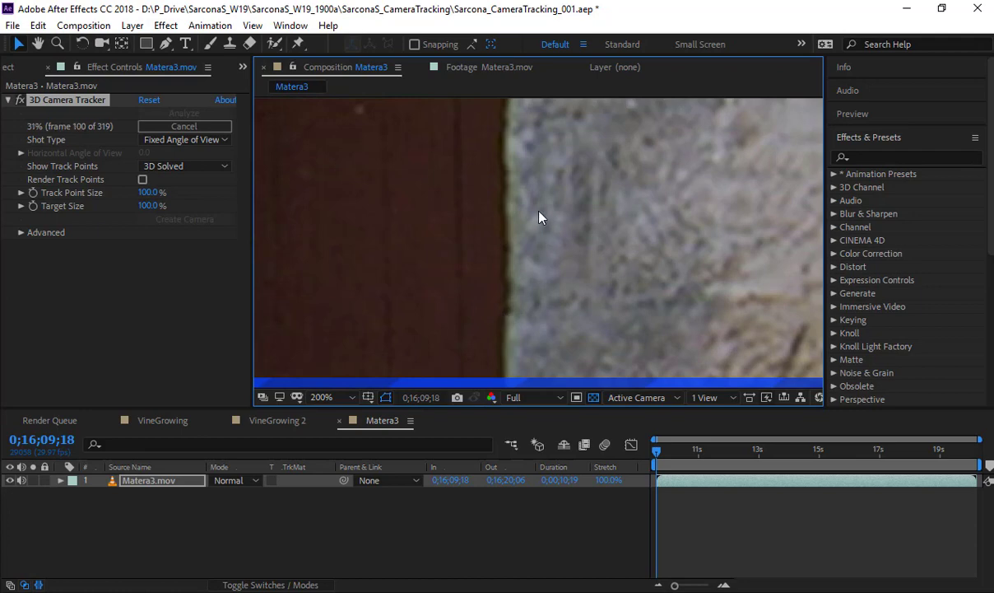
key(space)
drag(540, 219, 574, 367)
drag(528, 186, 555, 284)
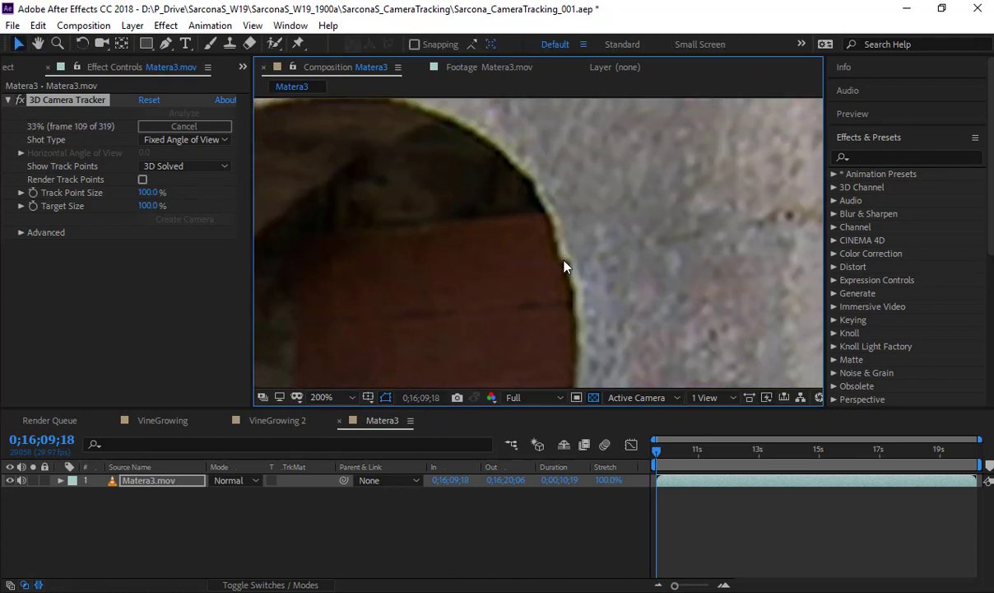
key(space)
drag(464, 235, 632, 337)
drag(382, 317, 633, 252)
drag(512, 272, 549, 243)
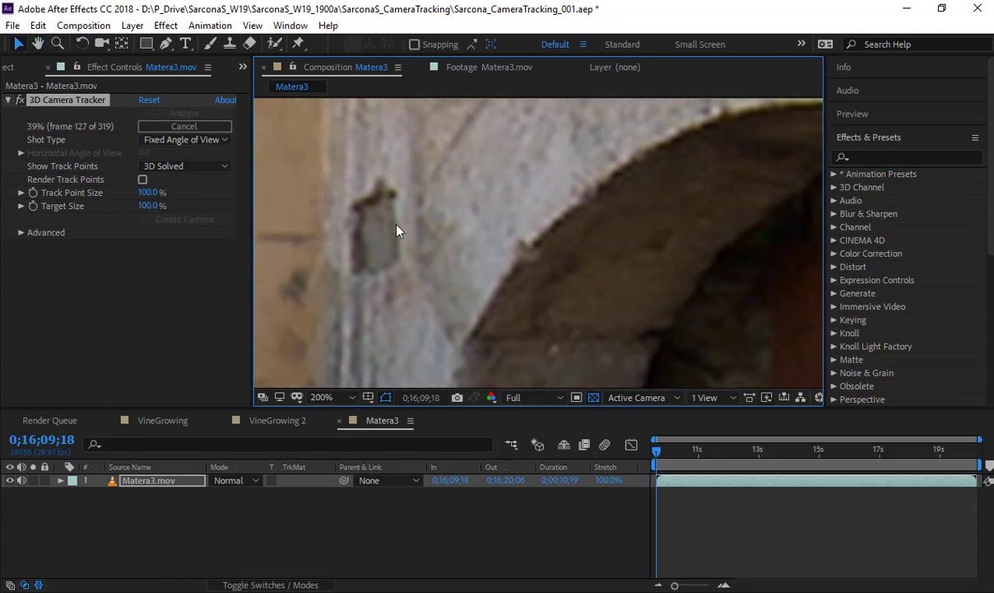
scroll(399, 215, down, 8)
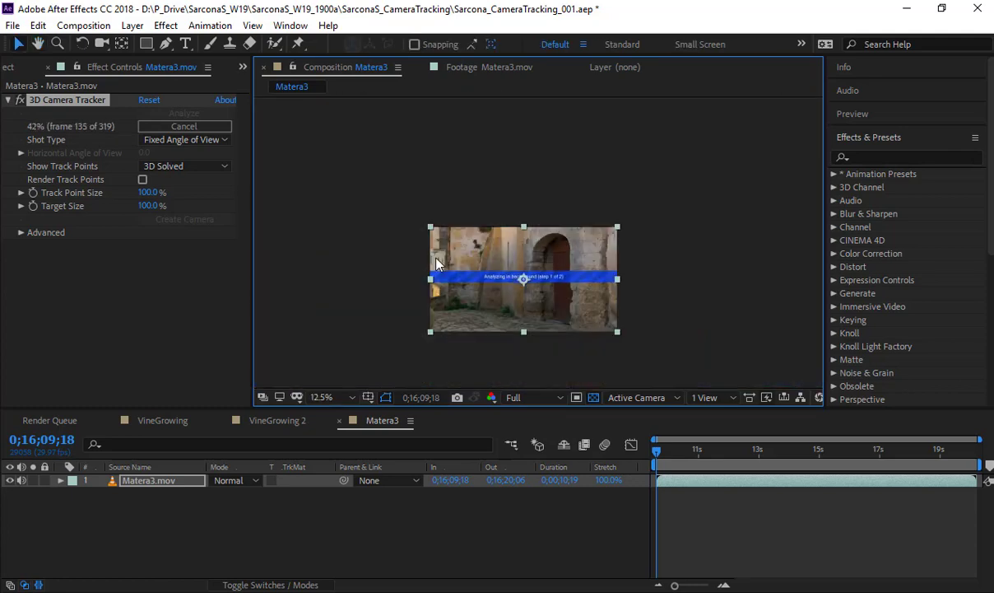
View the whole frame with its solved track points, deselect the layer, and select the 3D Camera Tracker effect to redisplay them
scroll(435, 262, up, 2)
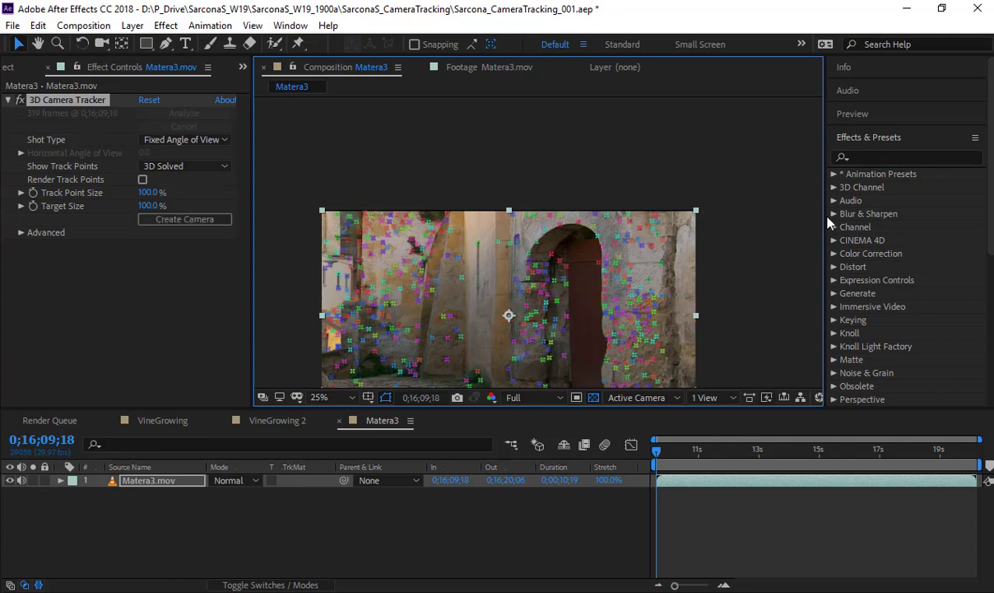
key(h)
drag(737, 297, 767, 218)
key(v)
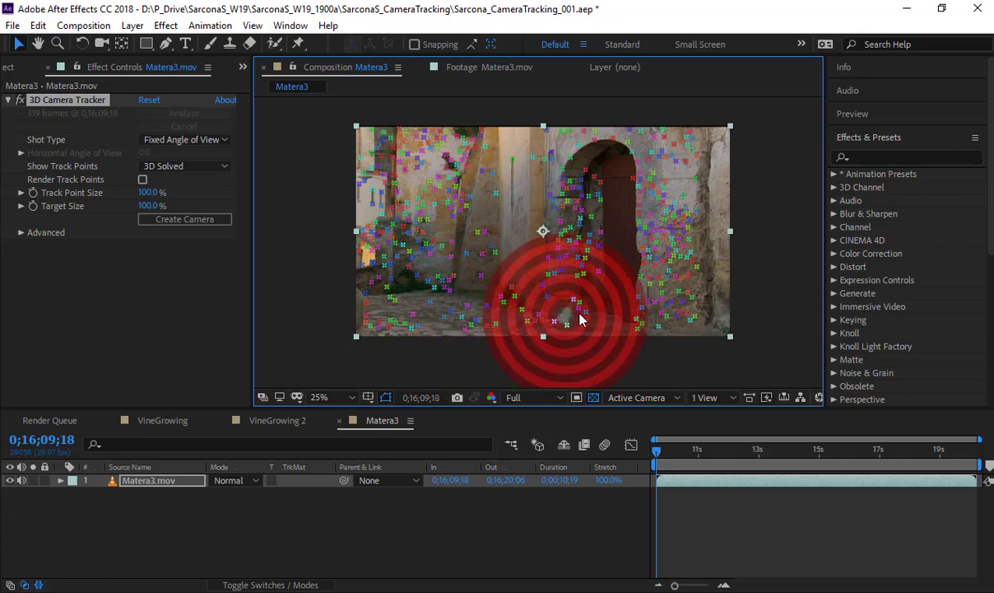
click(173, 319)
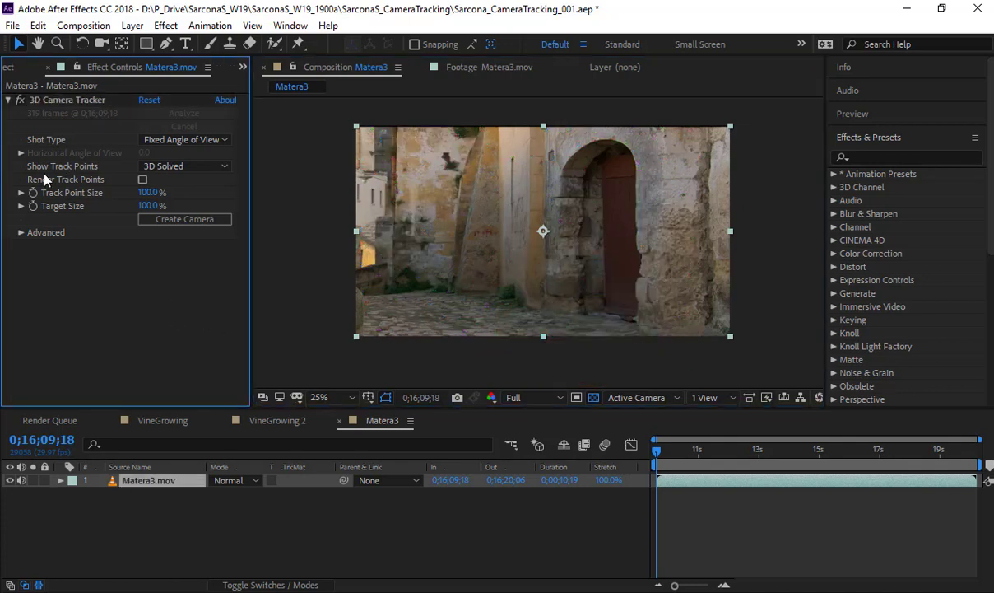
click(393, 533)
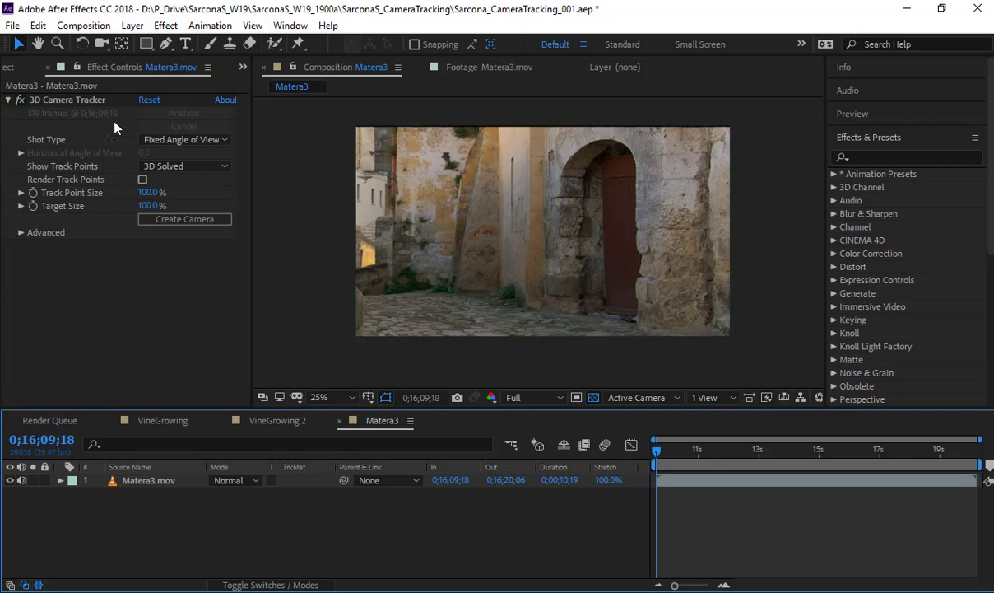
click(67, 100)
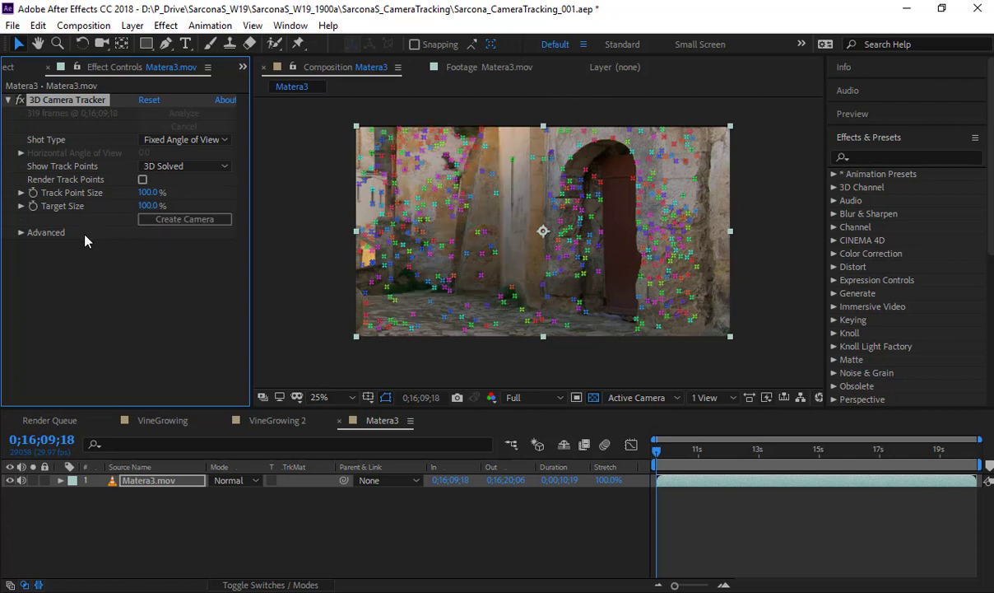
Expand the 3D Camera Tracker's Advanced settings and review the method used, average error and Solve Method options
click(21, 233)
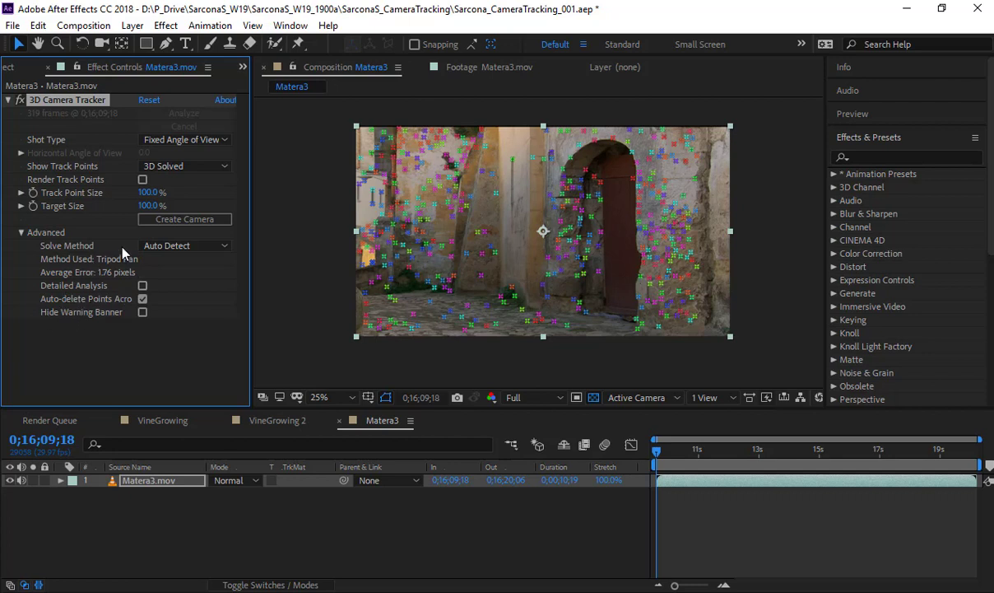
click(205, 247)
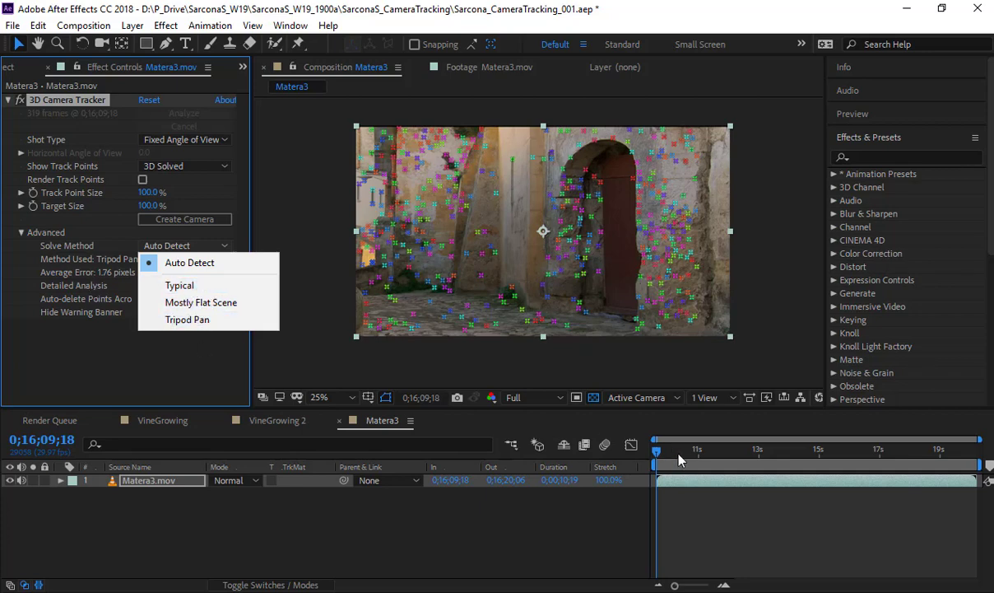
drag(677, 454, 612, 467)
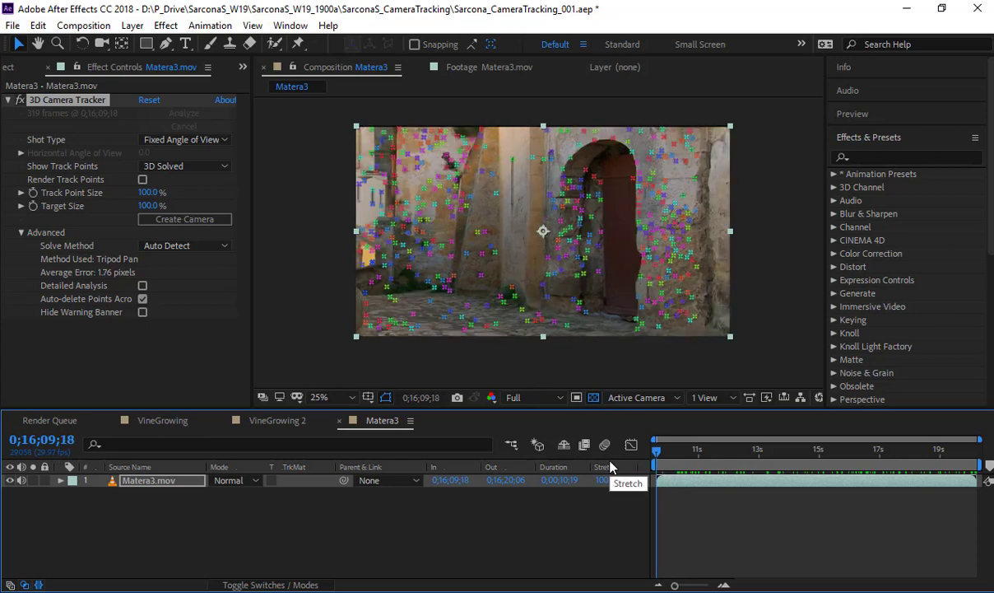
click(208, 245)
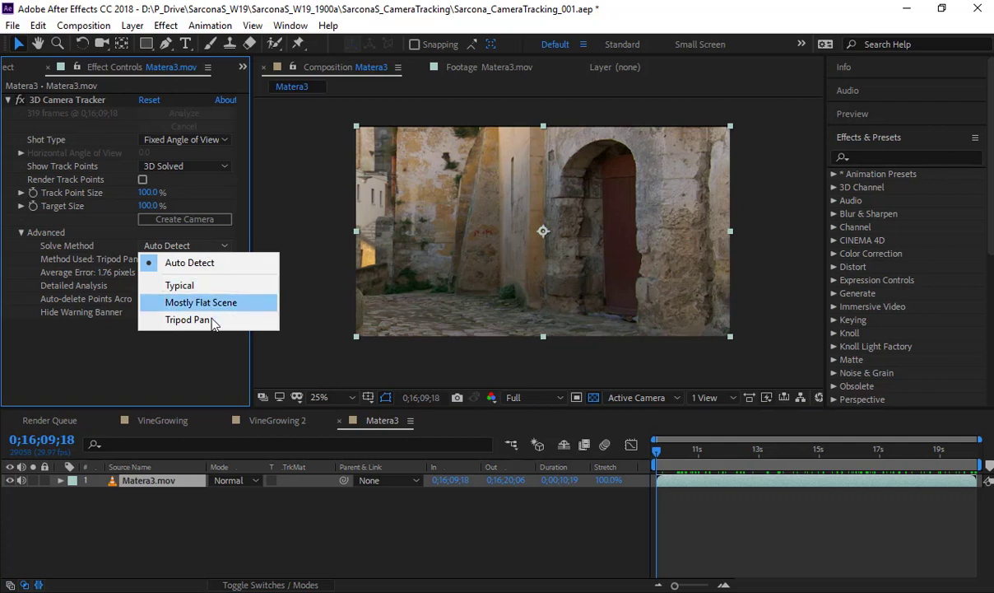
click(94, 369)
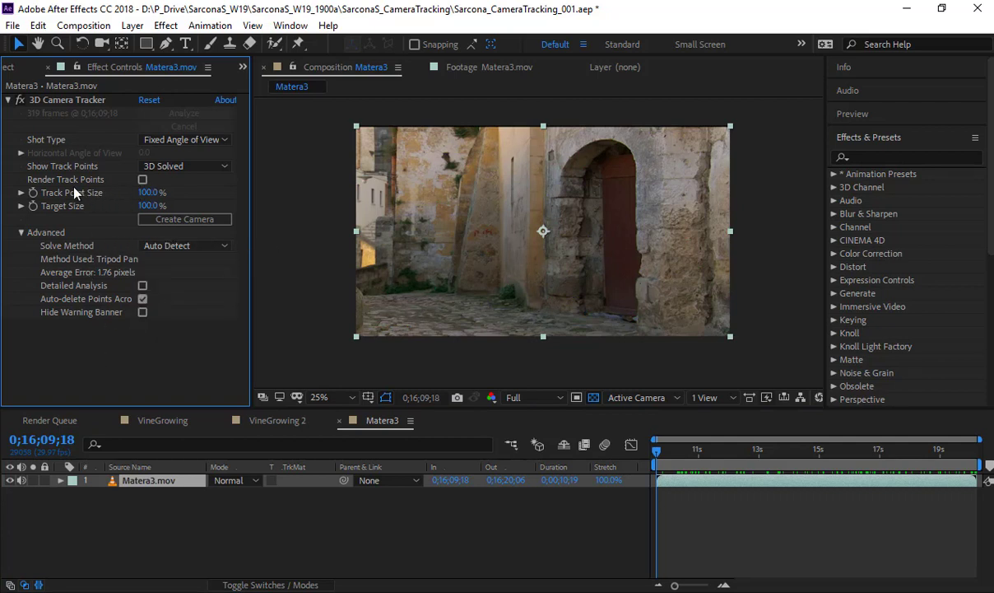
Redisplay the track points, go to 0;16;18;01, and create a null and camera from a track point on the cobblestones
click(145, 193)
click(83, 99)
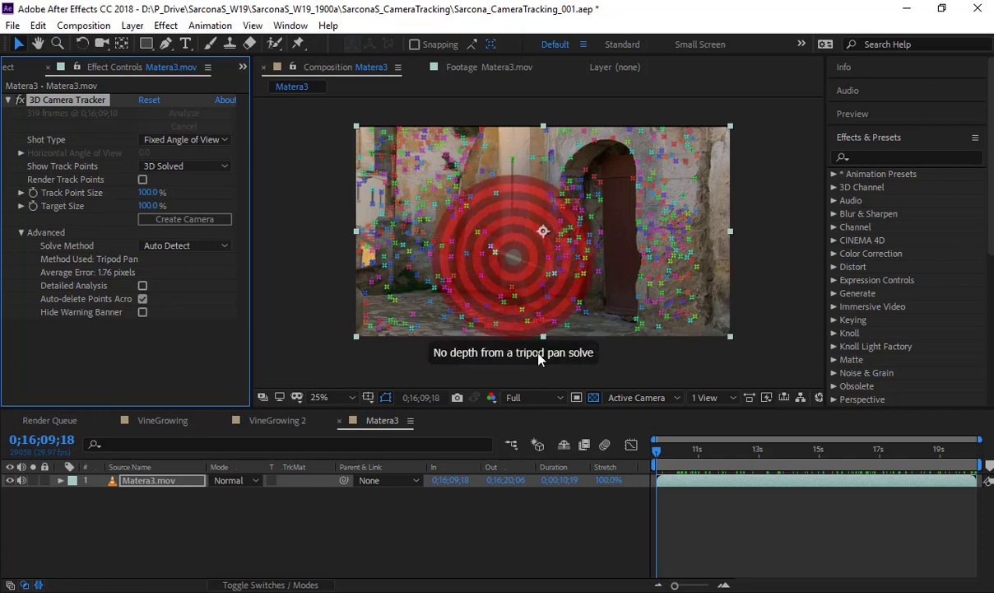
click(708, 450)
drag(752, 461, 899, 466)
key(space)
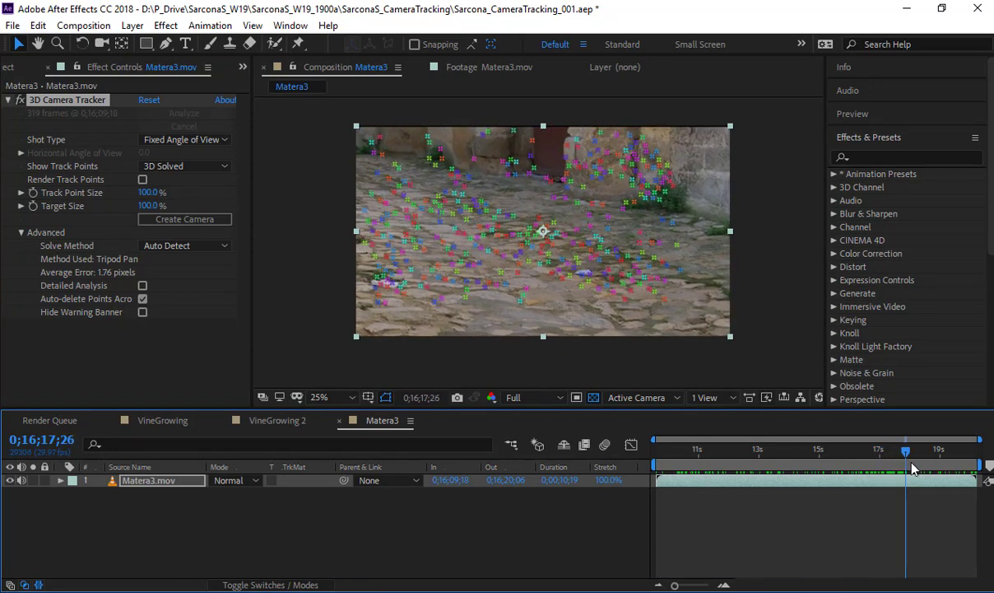
right_click(495, 269)
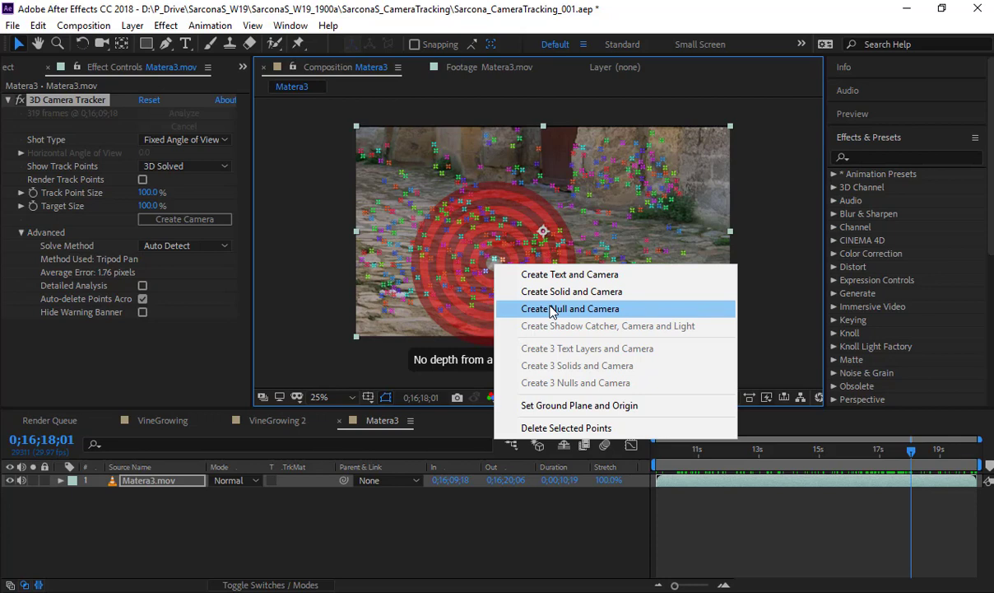
click(550, 310)
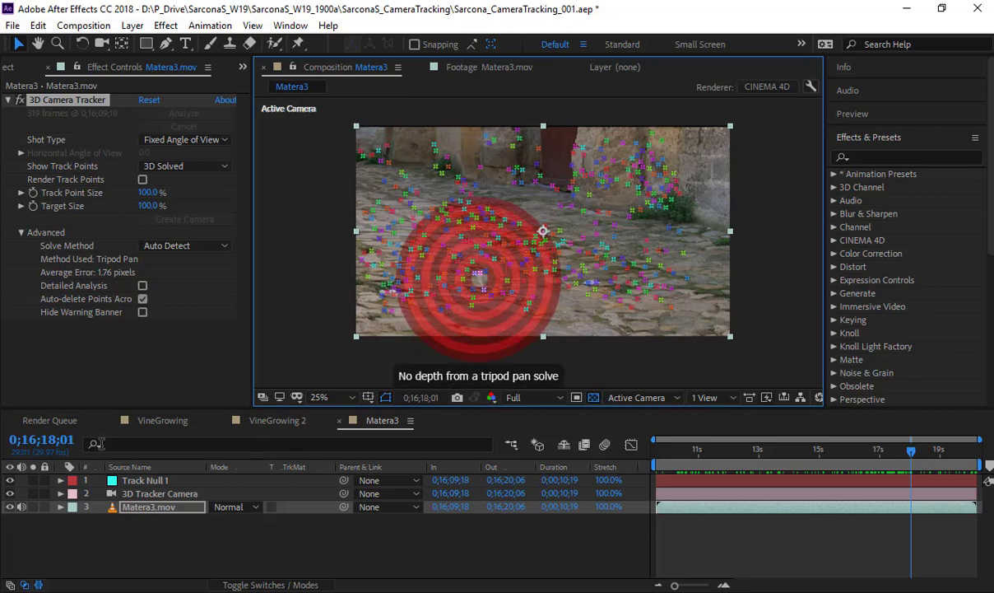
Hide the track points and check how the null follows the cobblestones by previewing and scrubbing from 0;16;12;08 to 0;16;15;16
scroll(456, 251, up, 2)
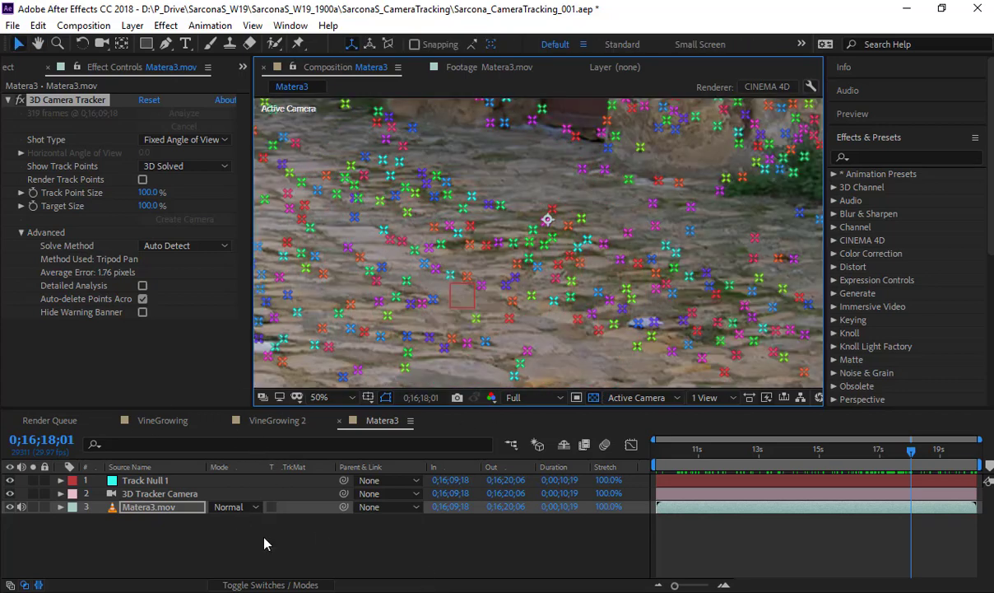
click(275, 534)
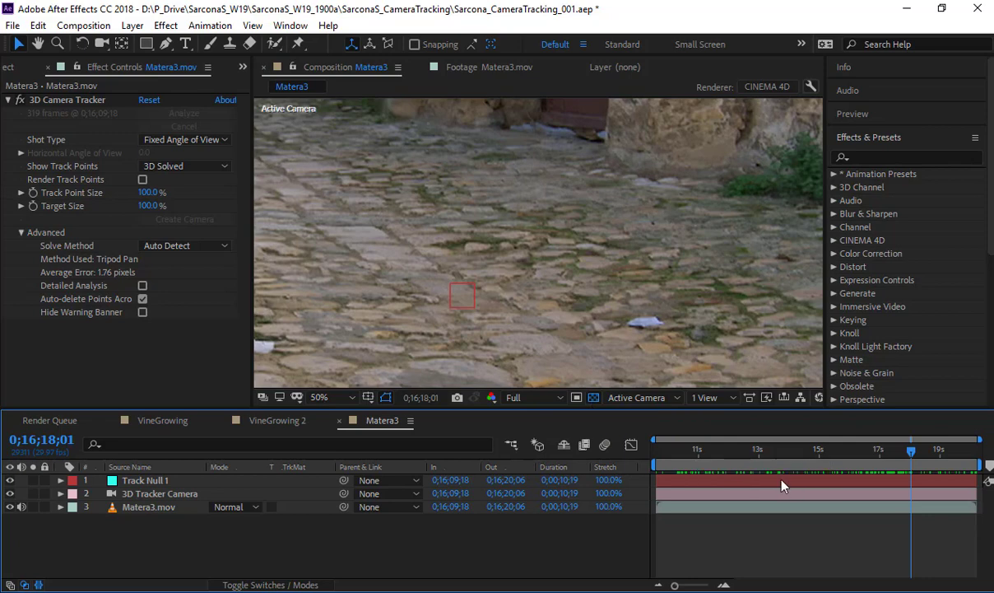
click(739, 459)
scroll(597, 322, down, 4)
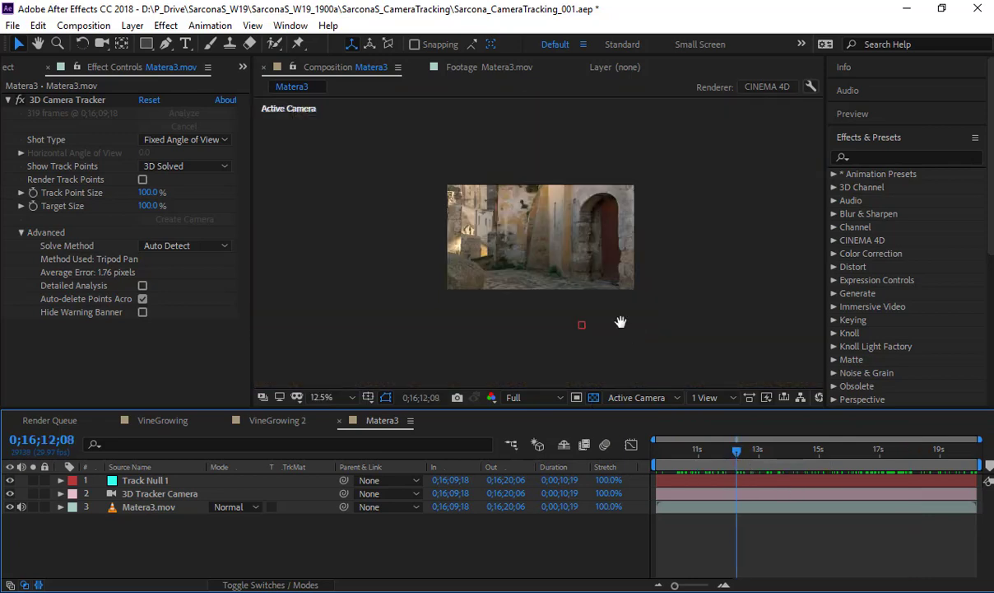
scroll(615, 331, up, 2)
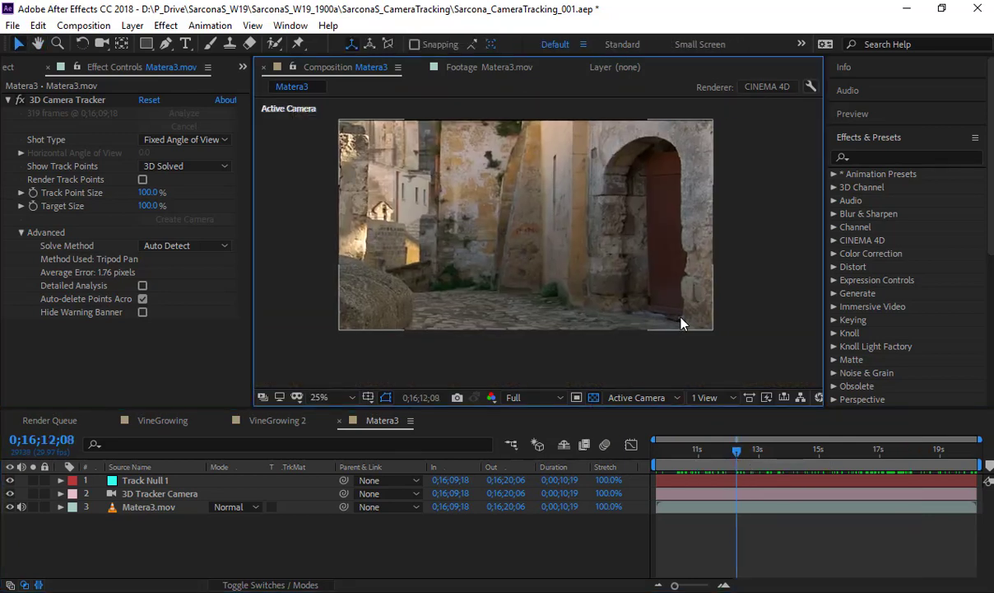
key(space)
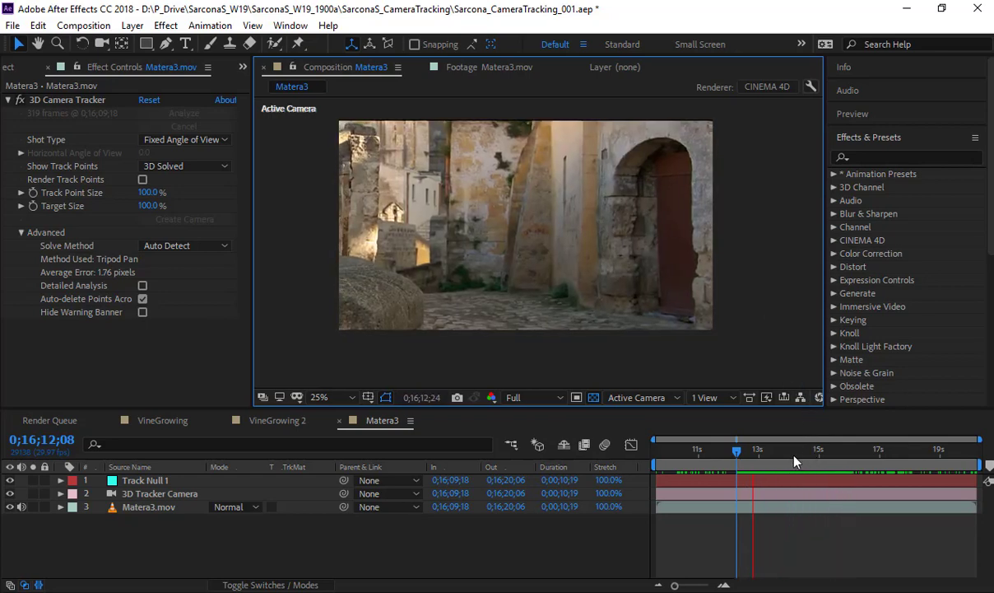
click(799, 463)
drag(811, 474, 837, 483)
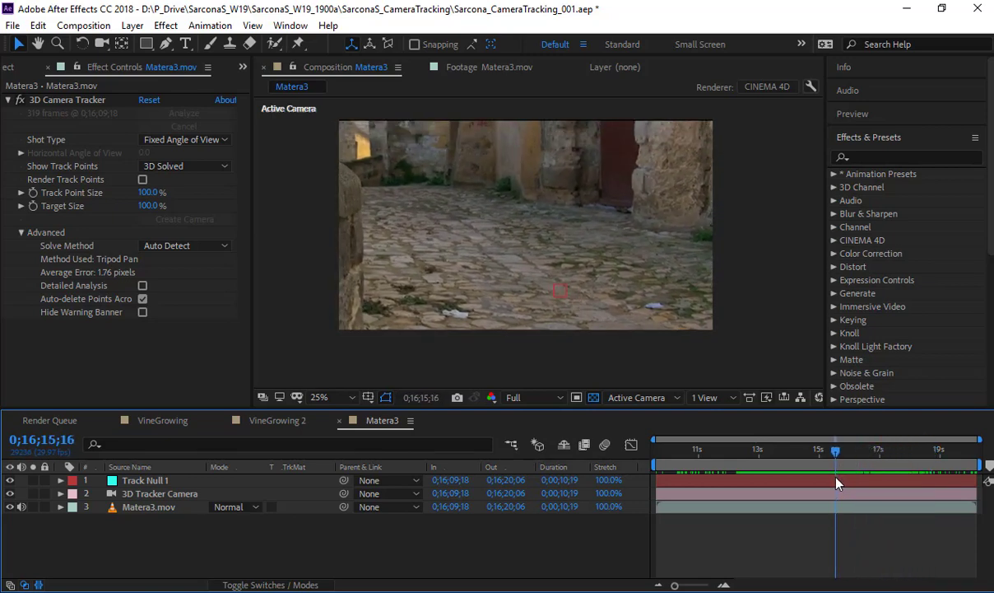
Add the VineGrowing 2 composition from the Artwork folder above Track Null 1 and shift it to start at about 0;16;15;13
click(33, 66)
click(7, 251)
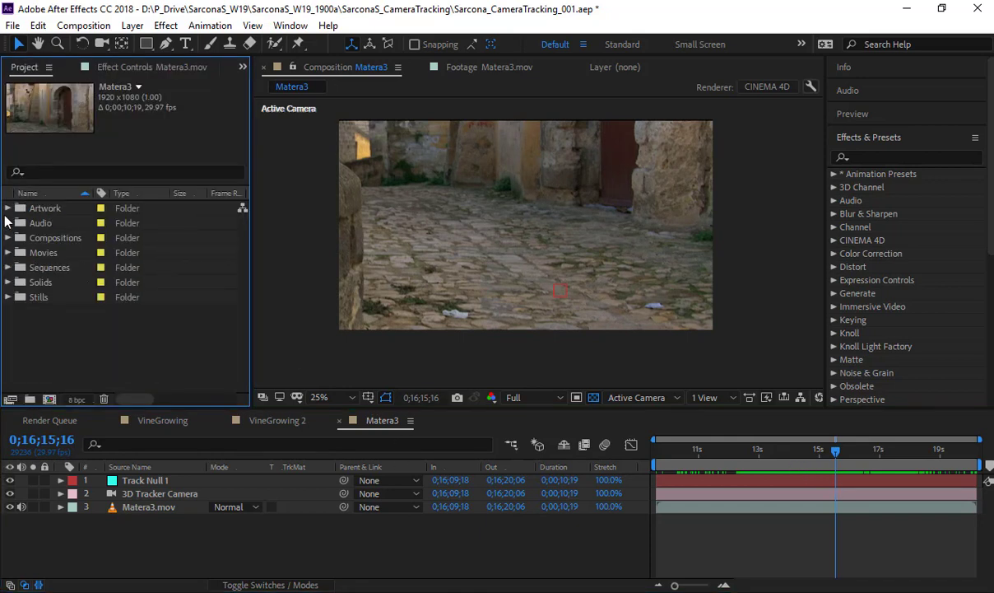
click(7, 207)
drag(75, 237, 158, 477)
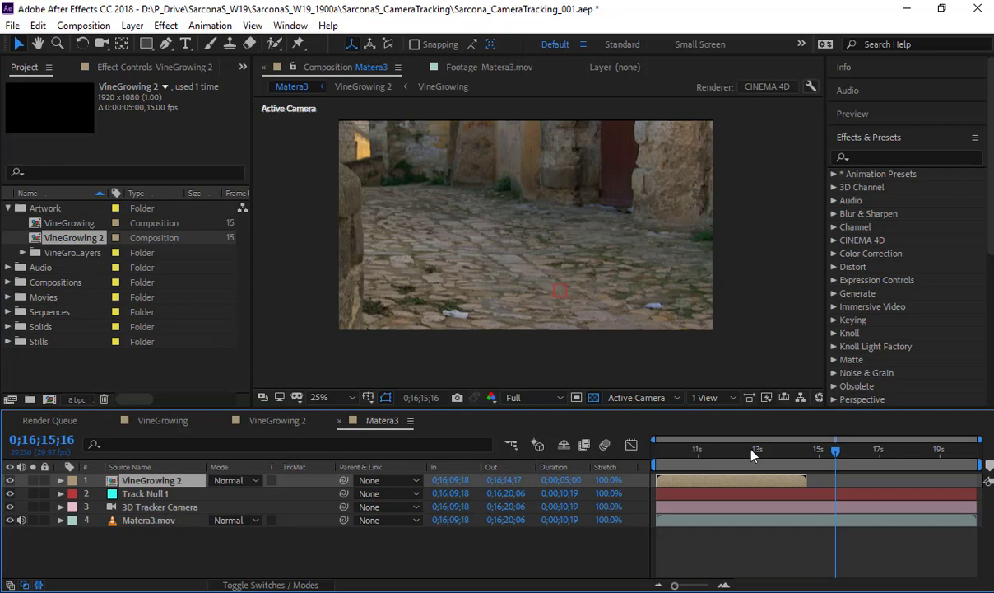
mouse_move(836, 453)
mouse_down()
mouse_move(816, 455)
mouse_move(835, 457)
mouse_up()
drag(706, 483, 889, 493)
drag(883, 490, 879, 490)
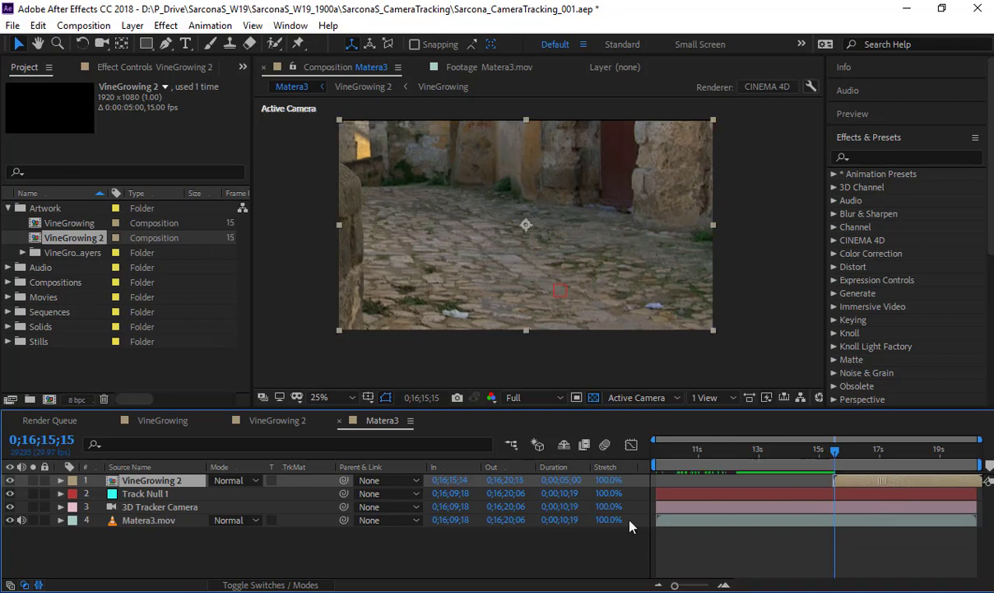
Show the layer switches and make the VineGrowing 2 layer 3D
click(281, 584)
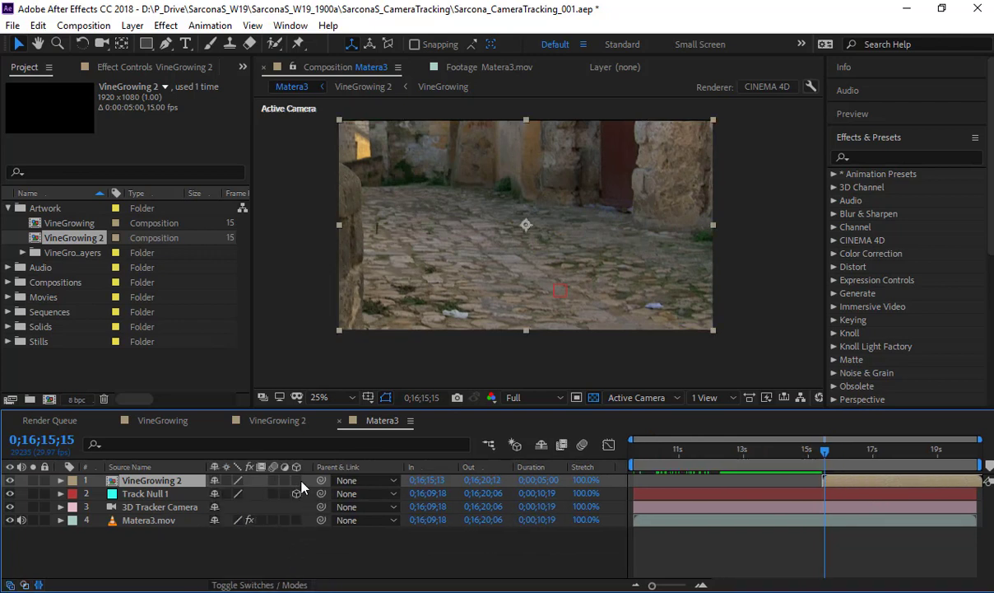
click(153, 496)
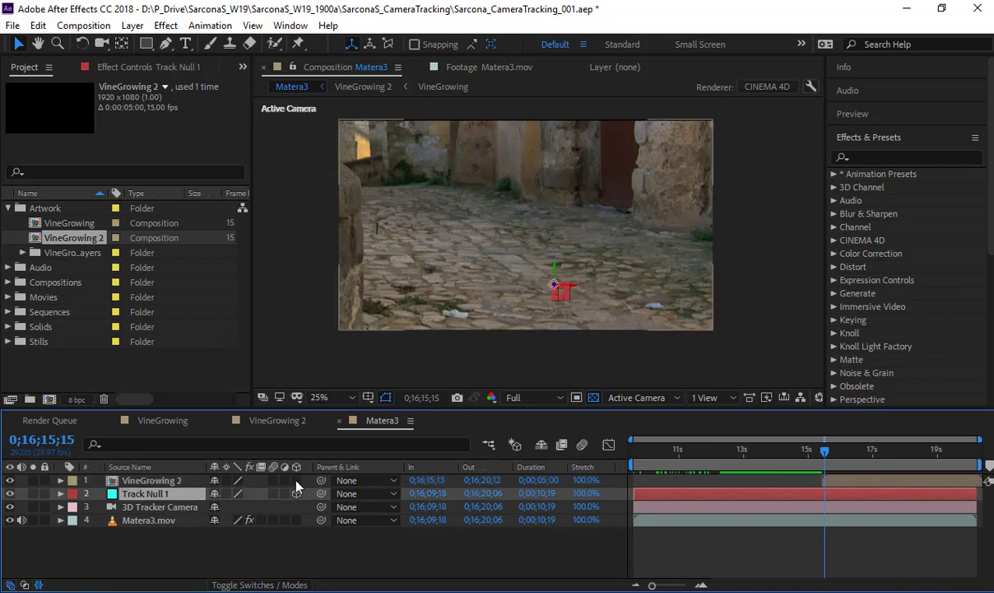
click(296, 481)
Copy Track Null 1's position onto the VineGrowing 2 layer, placing it at 1090.8, 810.5, -2315.7
click(181, 486)
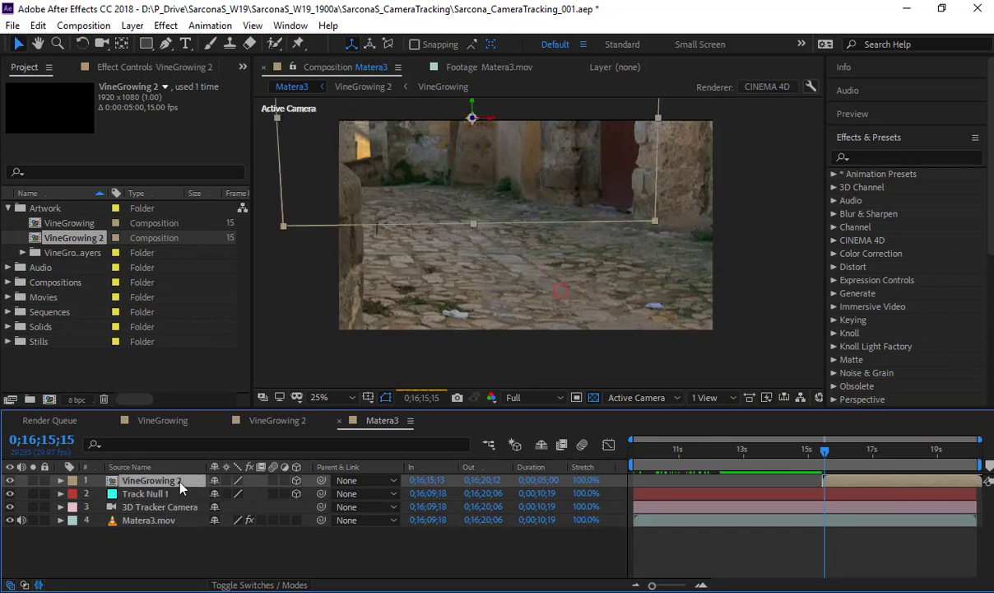
key(p)
click(165, 506)
key(p)
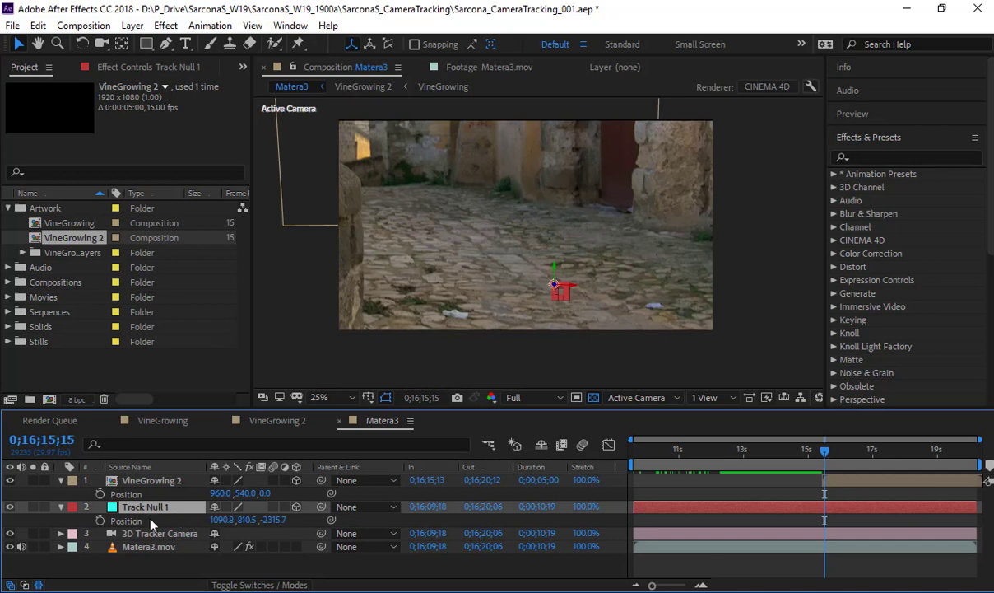
click(149, 522)
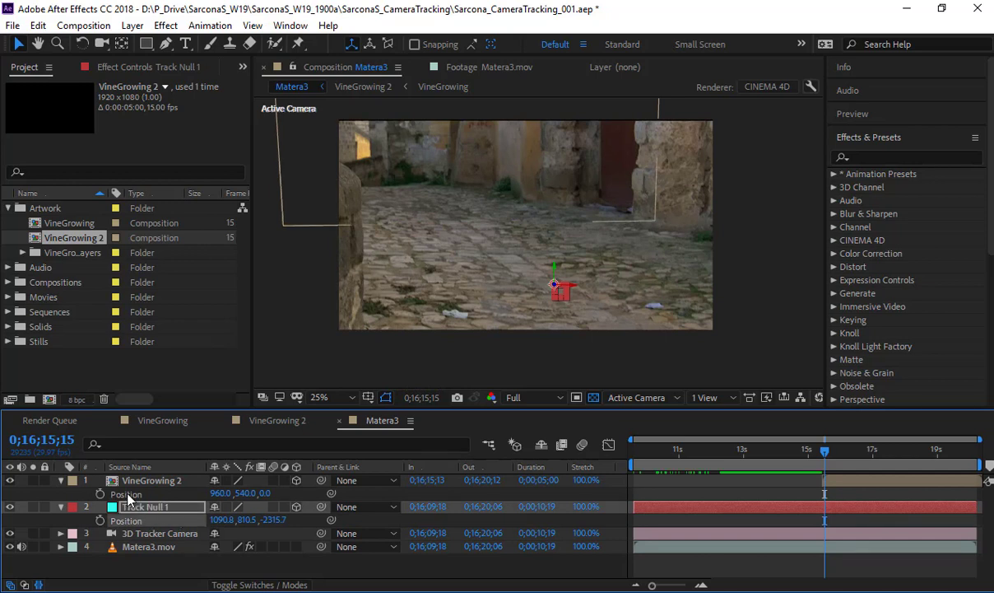
click(128, 494)
key(ctrl+v)
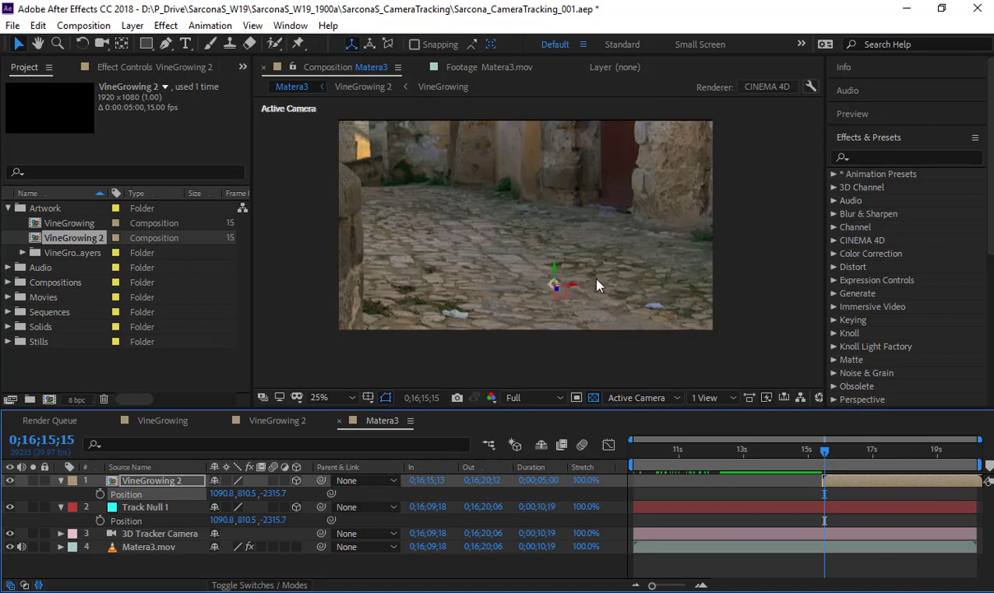
Scale the VineGrowing 2 layer to 13% and lay it on the cobblestones with X Rotation -72° and Z Rotation -117°
scroll(598, 285, down, 3)
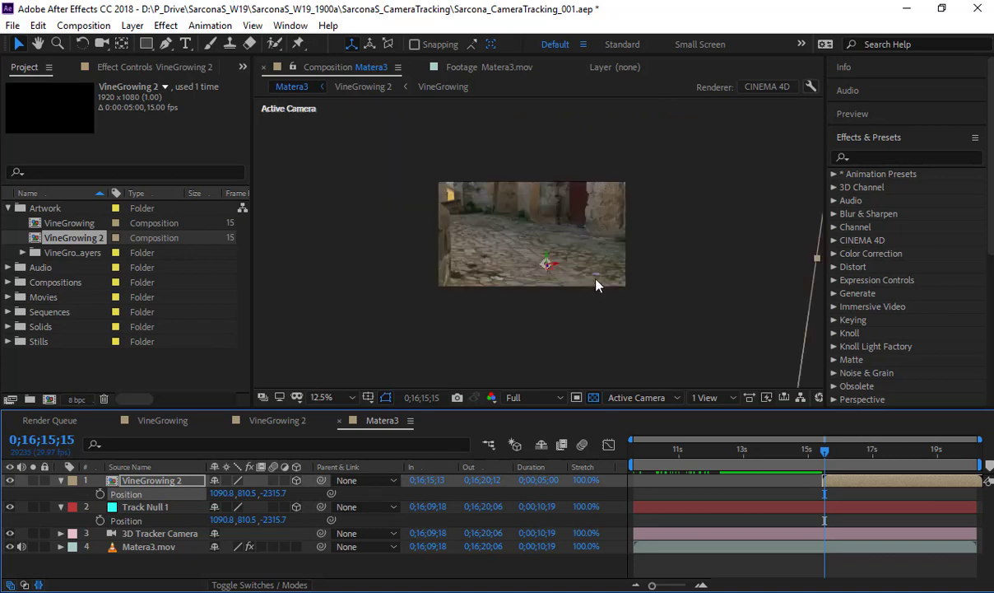
scroll(593, 287, up, 1)
scroll(593, 288, up, 1)
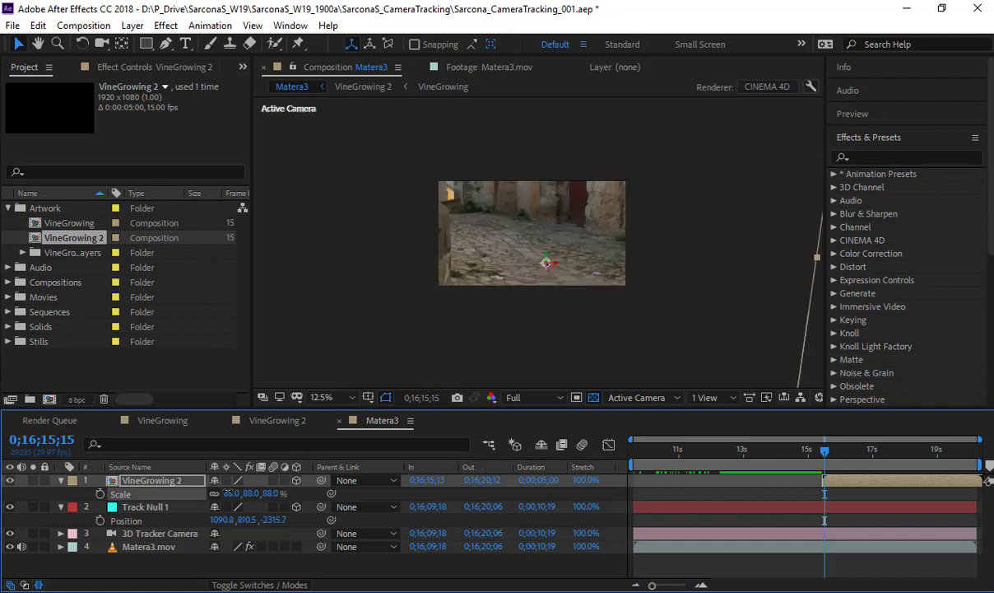
key(s)
drag(200, 488, 178, 484)
scroll(552, 288, up, 1)
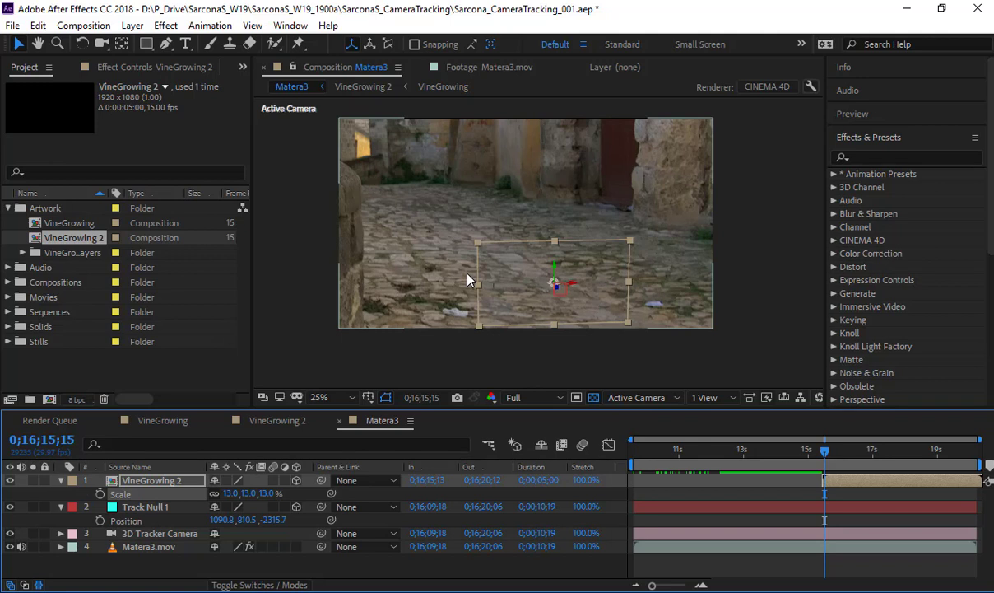
key(r)
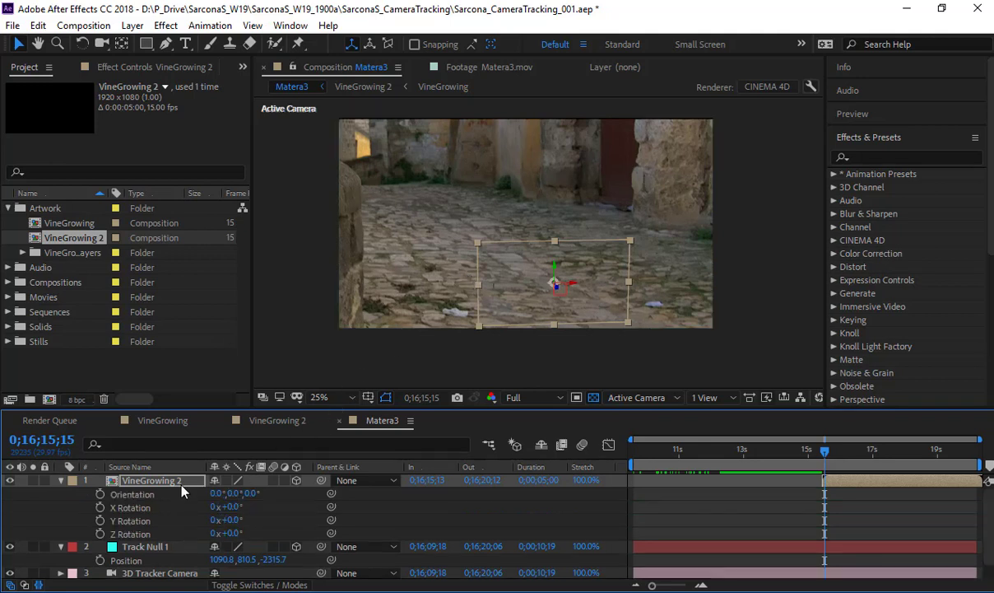
drag(232, 510, 139, 525)
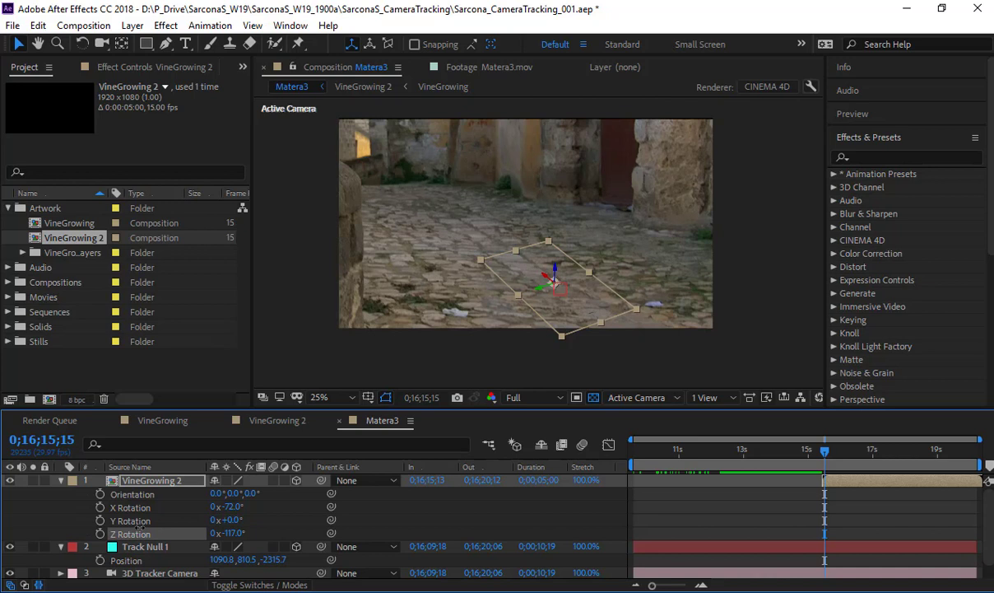
Start the work area at 0;16;15;05 and preview the vine growing on the cobblestones up to 0;16;17;14
click(666, 473)
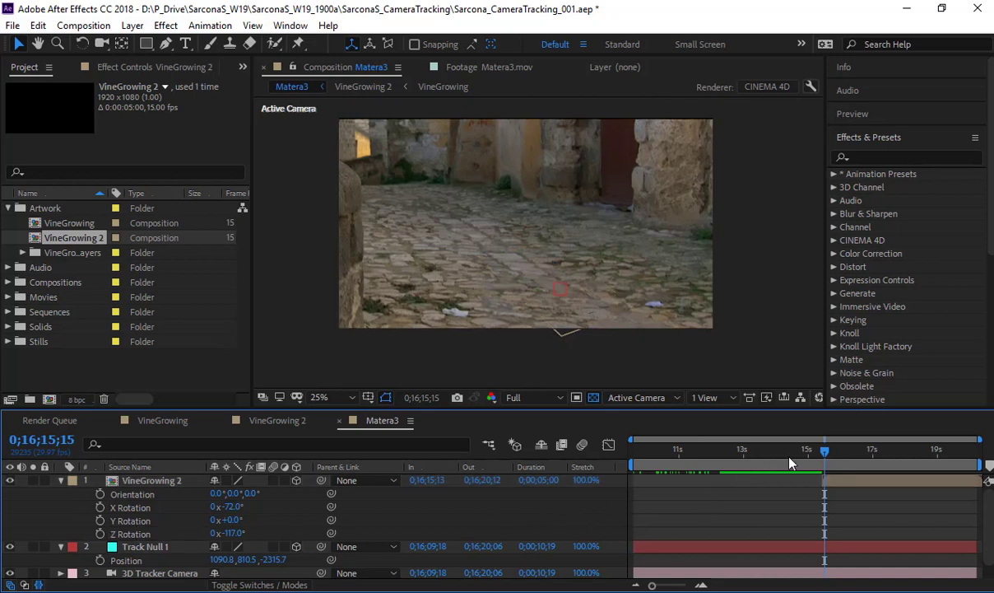
click(813, 455)
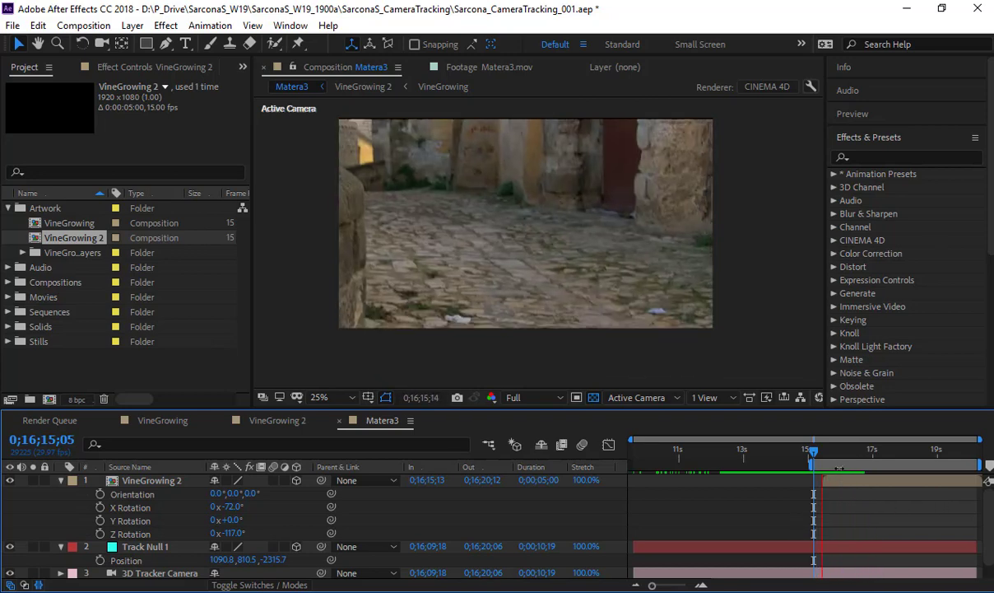
drag(803, 452, 889, 458)
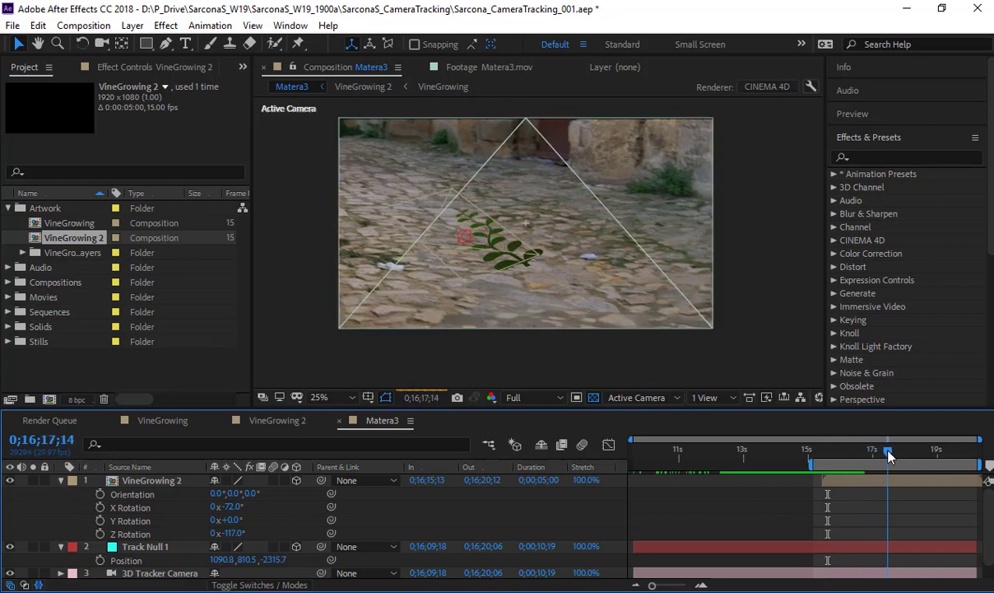
Disable motion blur in the VineGrowing composition and preview Matera3 again from 0;16;15;10
click(247, 421)
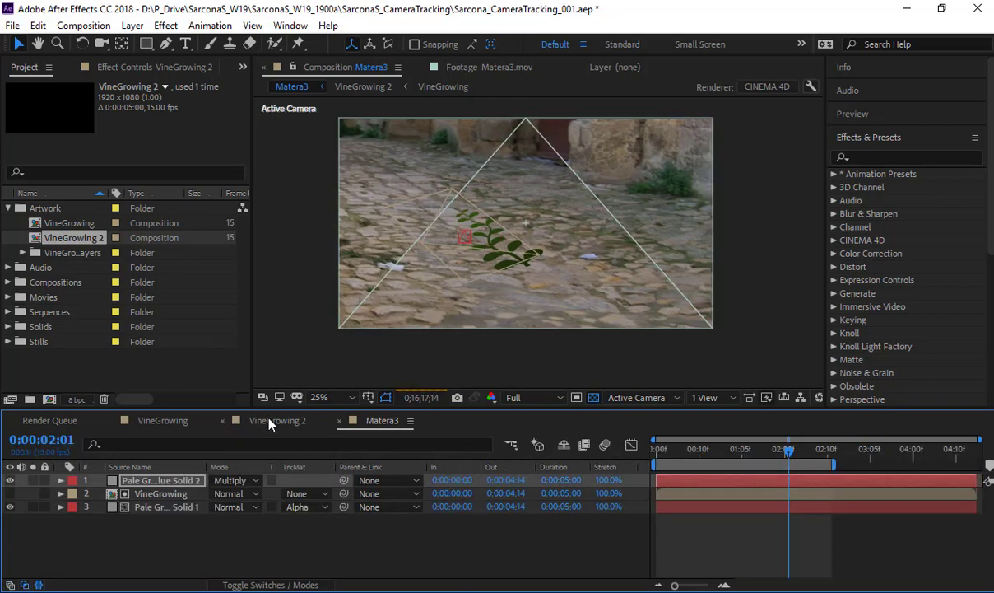
click(165, 420)
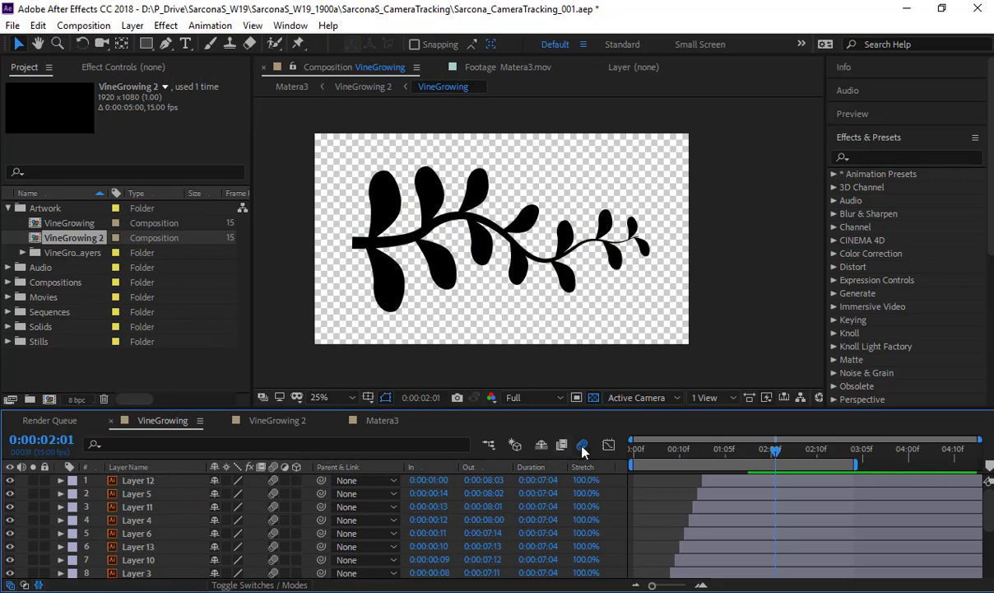
click(382, 421)
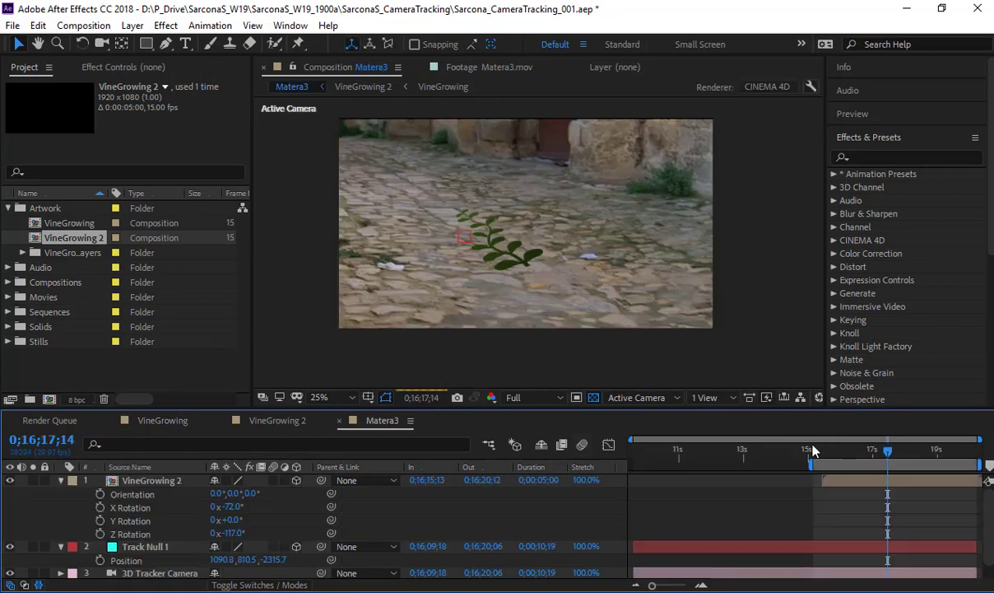
click(819, 451)
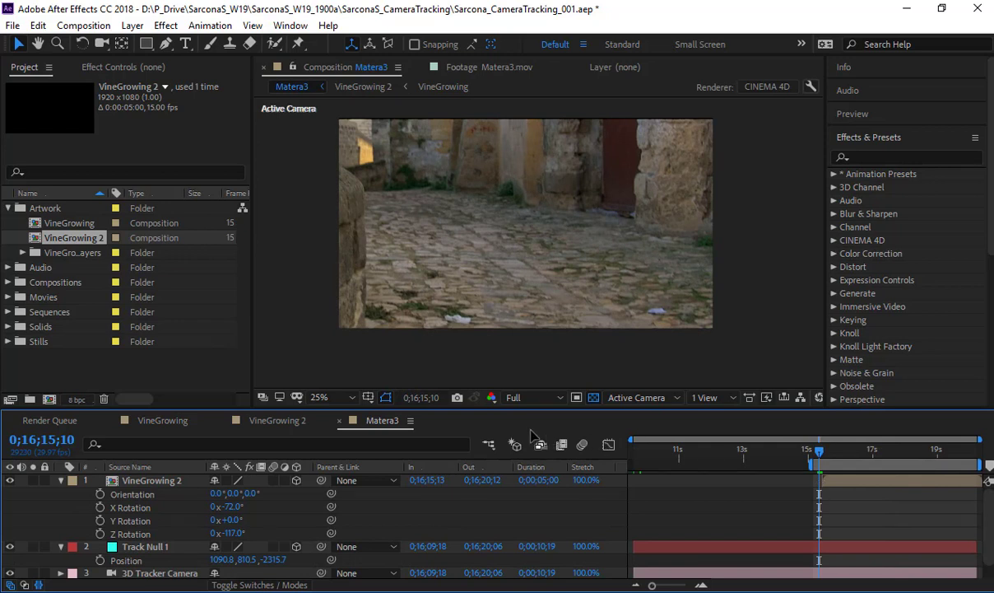
key(space)
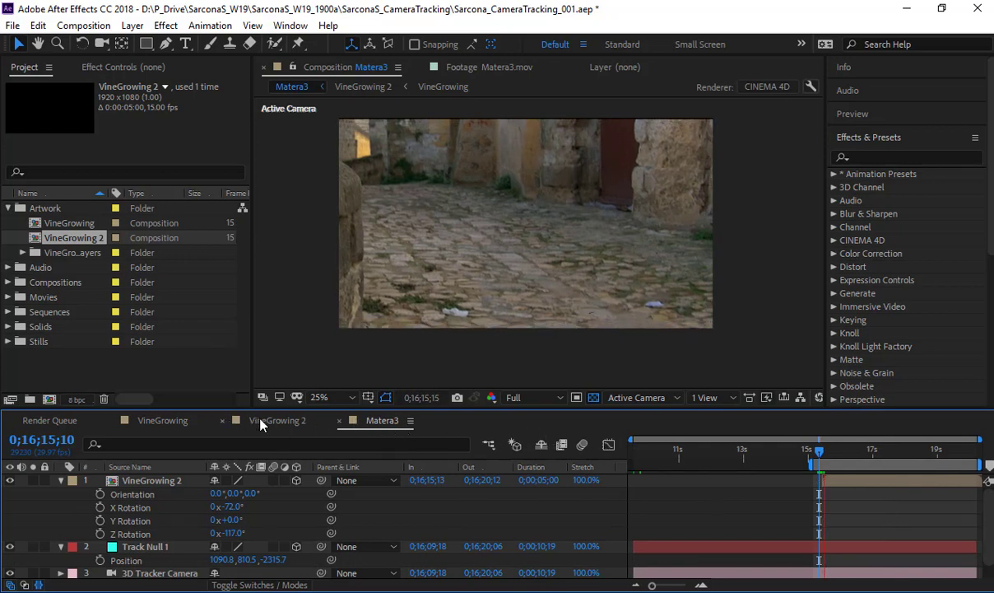
In the VineGrowing 2 composition, hide both solid layers and show only the black VineGrowing layer, and return to Matera3
click(169, 420)
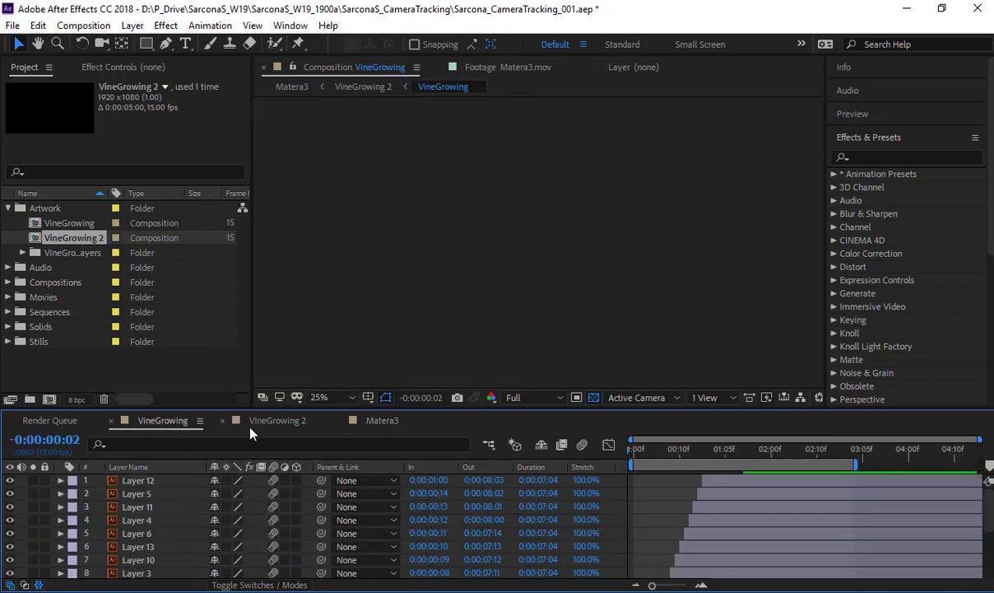
click(251, 421)
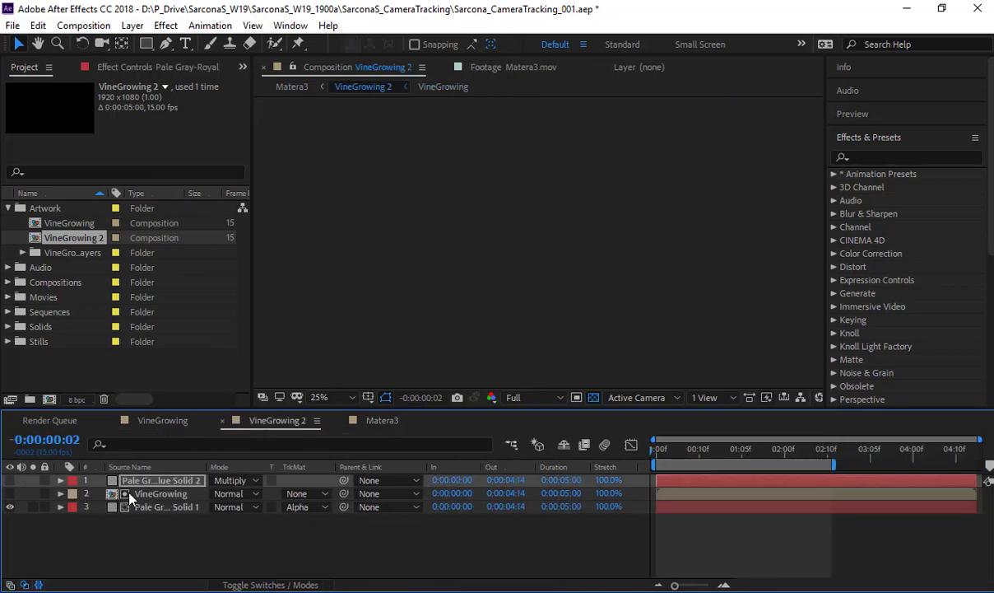
click(10, 506)
click(10, 493)
click(779, 450)
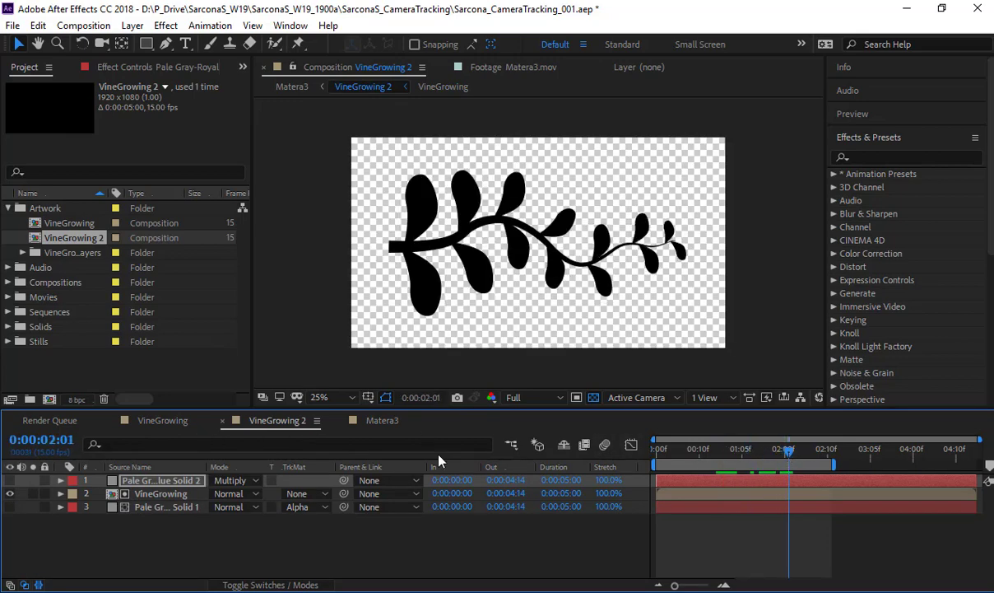
click(382, 420)
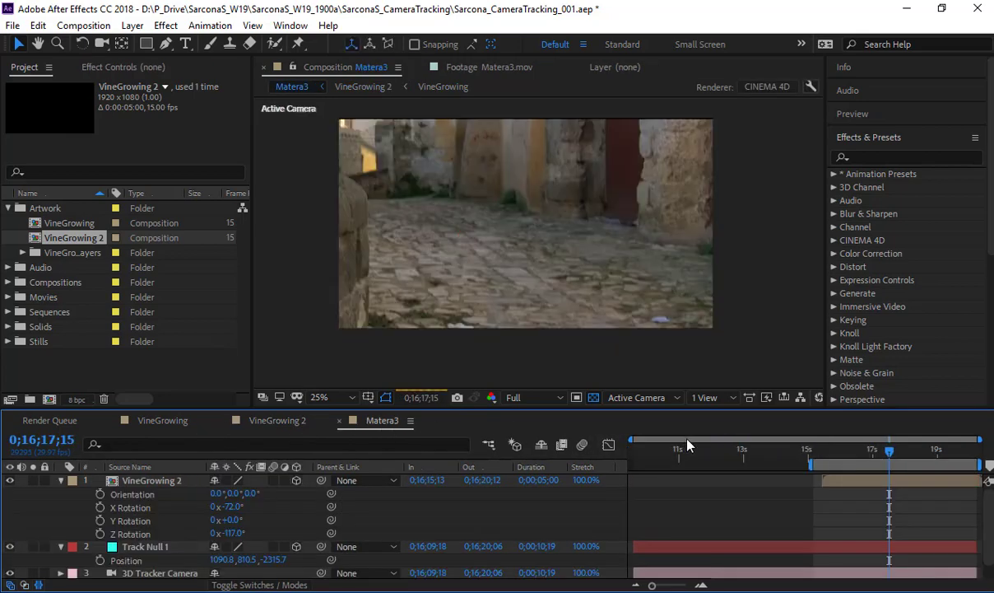
Switch the Matera3 composition's 3D renderer to Classic 3D and preview the vine from 0;16;15;05
drag(810, 454, 845, 460)
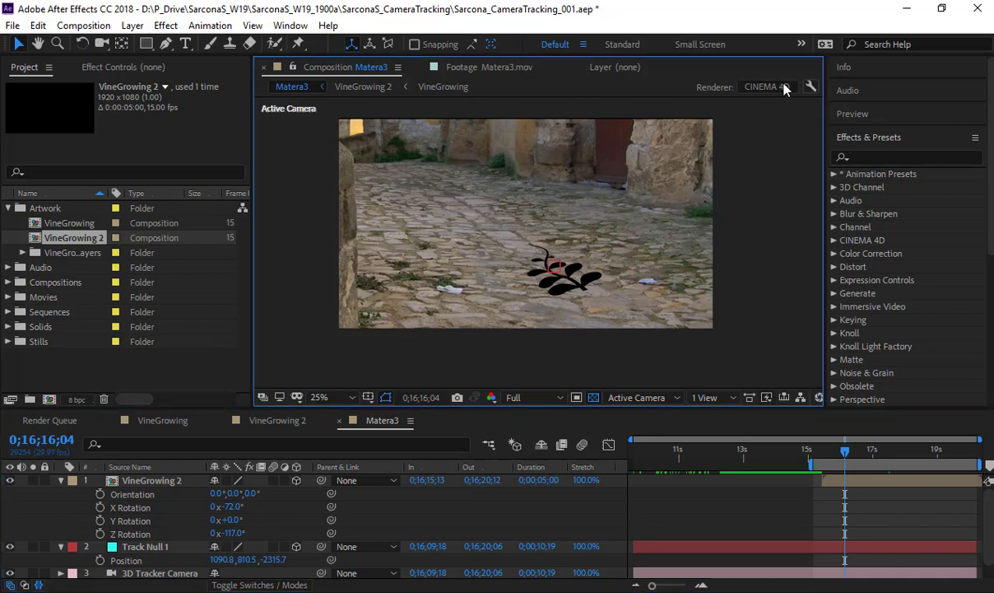
click(742, 85)
click(95, 140)
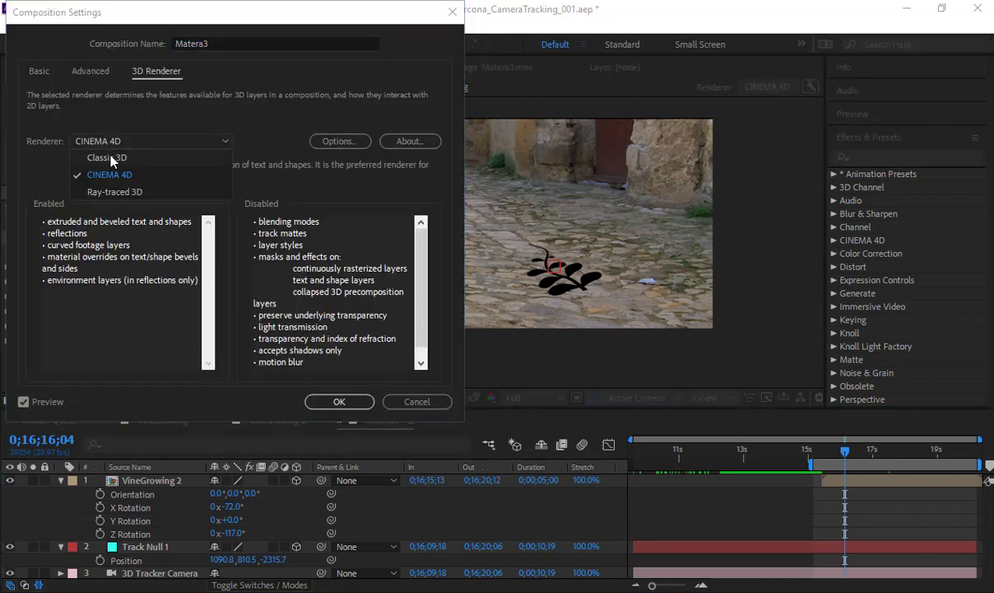
click(99, 155)
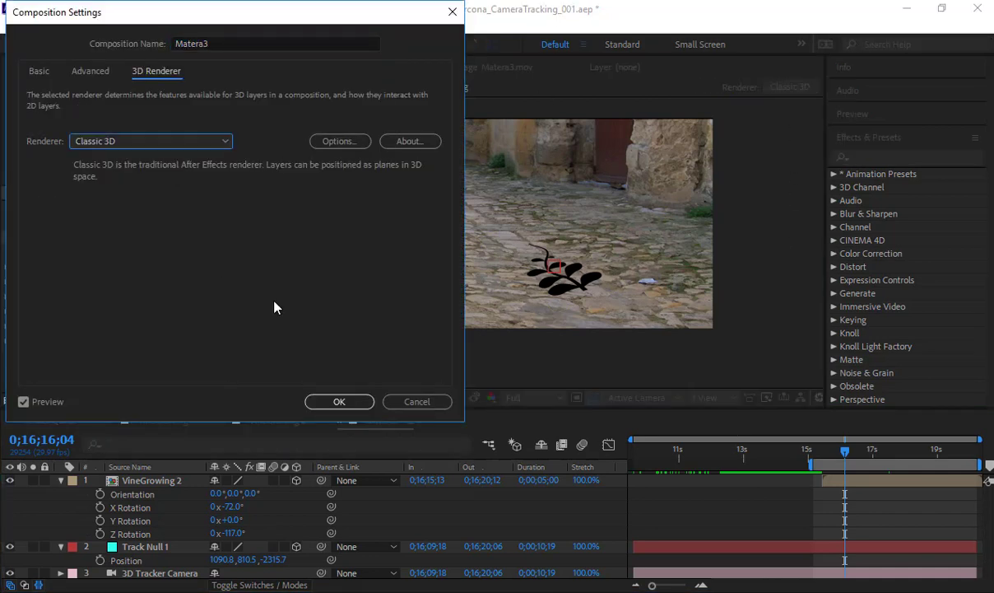
click(813, 453)
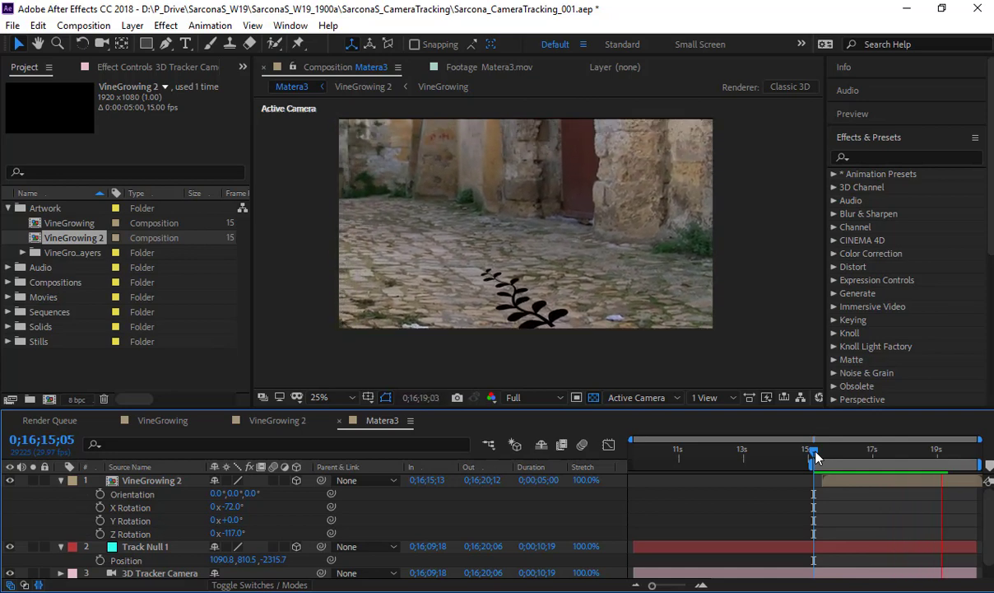
key(space)
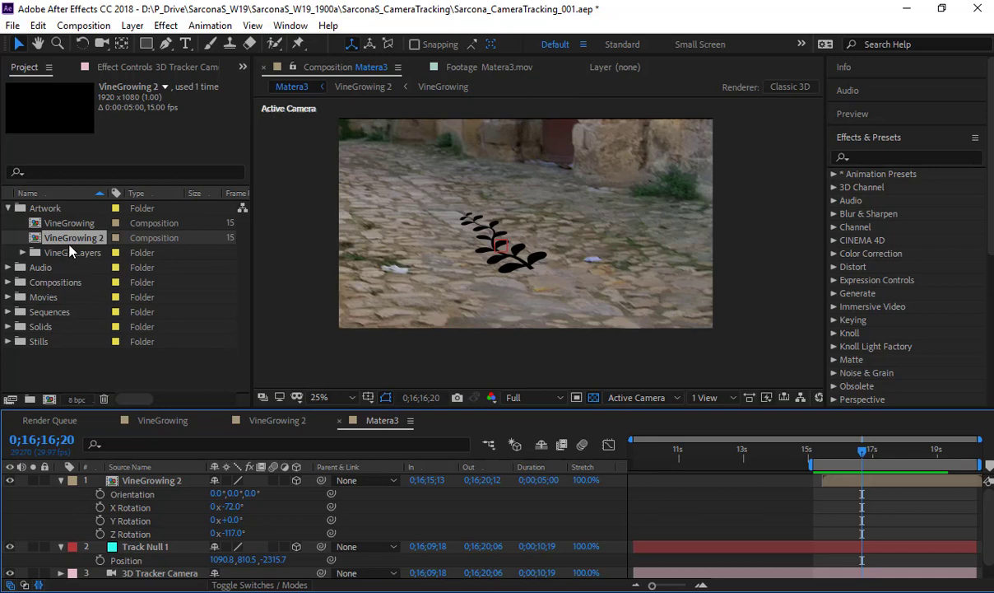
Preview an untracked 2D copy of VineGrowing 2 over the footage from 0;16;09;18, and delete that copy
drag(62, 239, 148, 474)
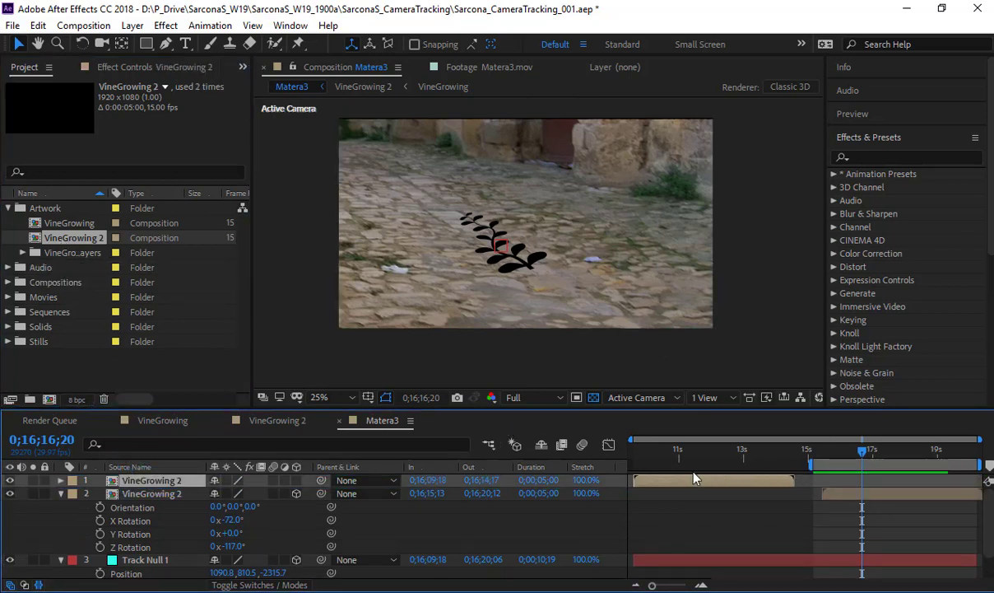
key(i)
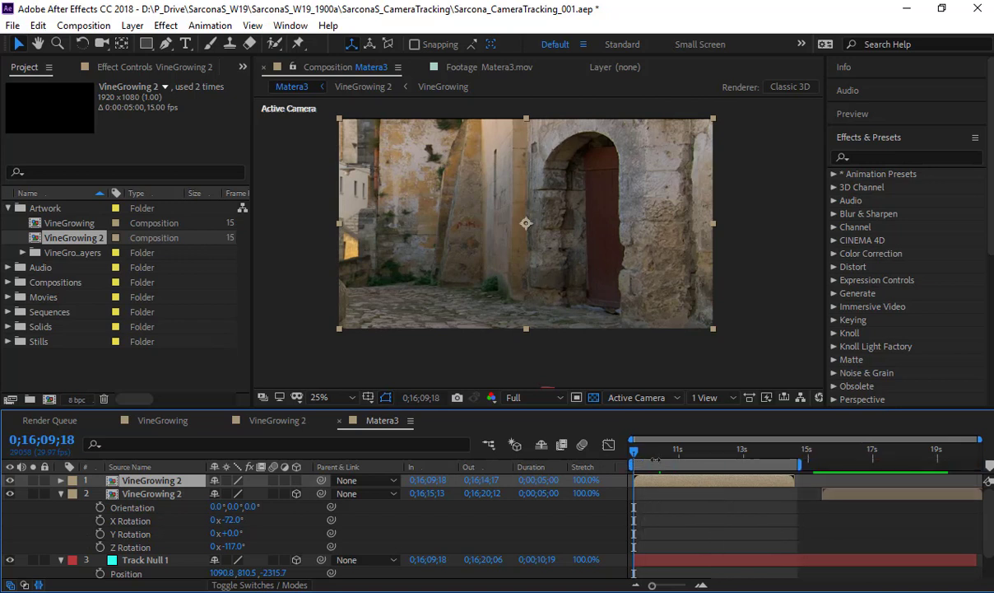
key(space)
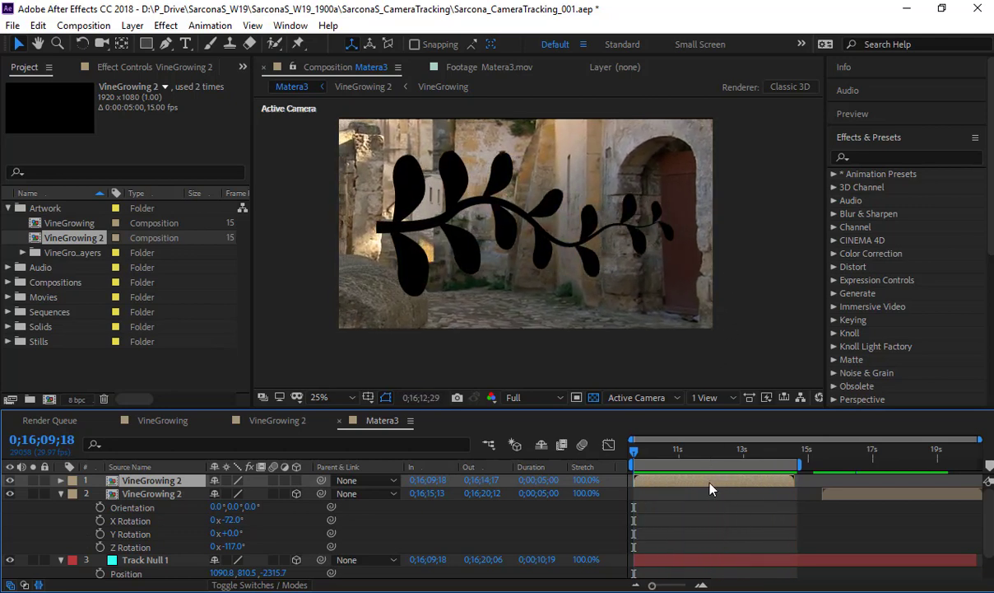
key(Delete)
key(space)
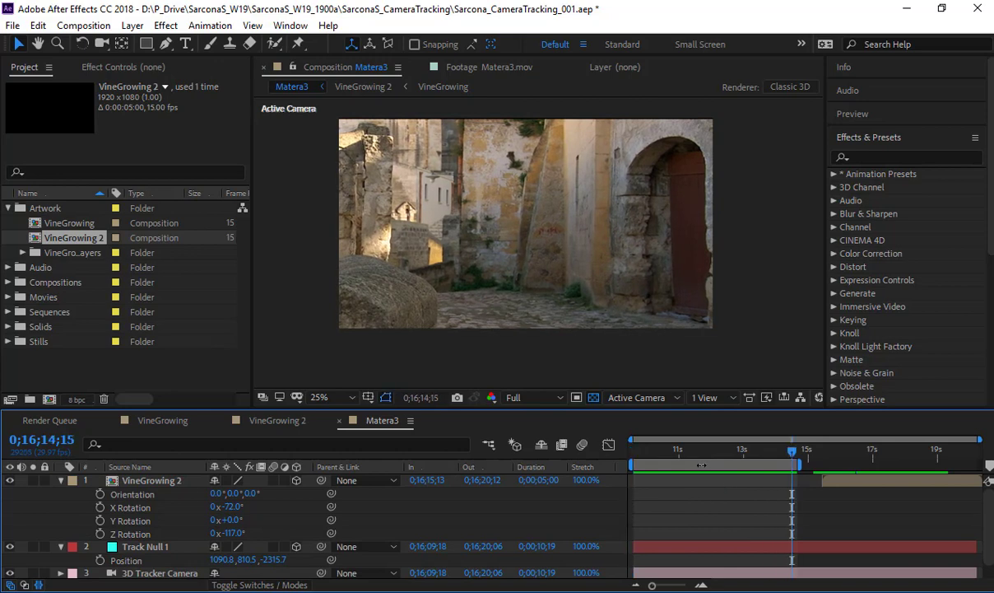
Move the Matera3 work area over the VineGrowing 2 layer's time span and go to 0;16;18;08
drag(704, 466, 940, 478)
drag(885, 457, 914, 459)
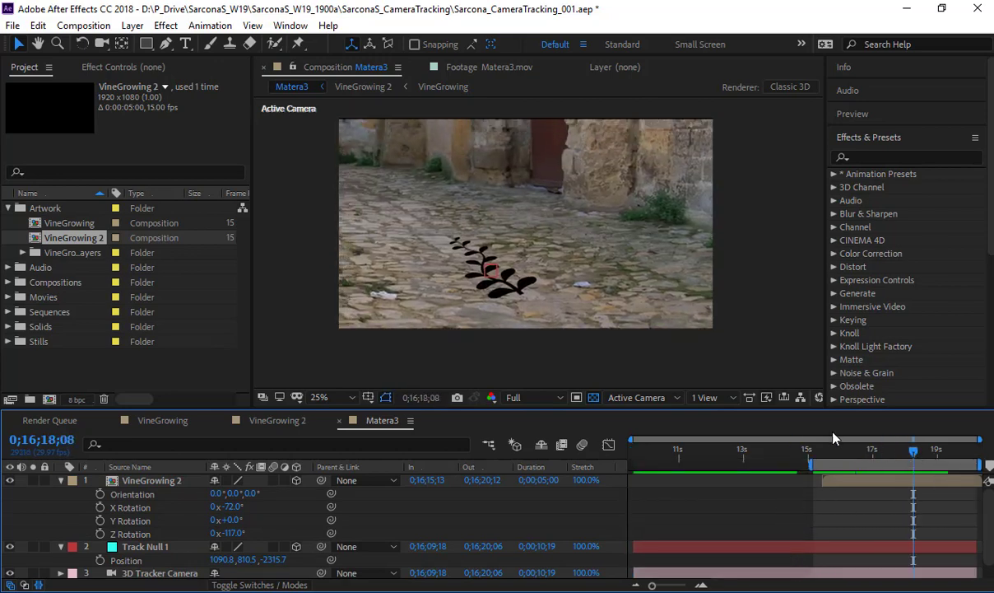
Collapse the properties of the VineGrowing 2 and Track Null 1 layers and leave VineGrowing 2 selected
click(62, 481)
click(149, 481)
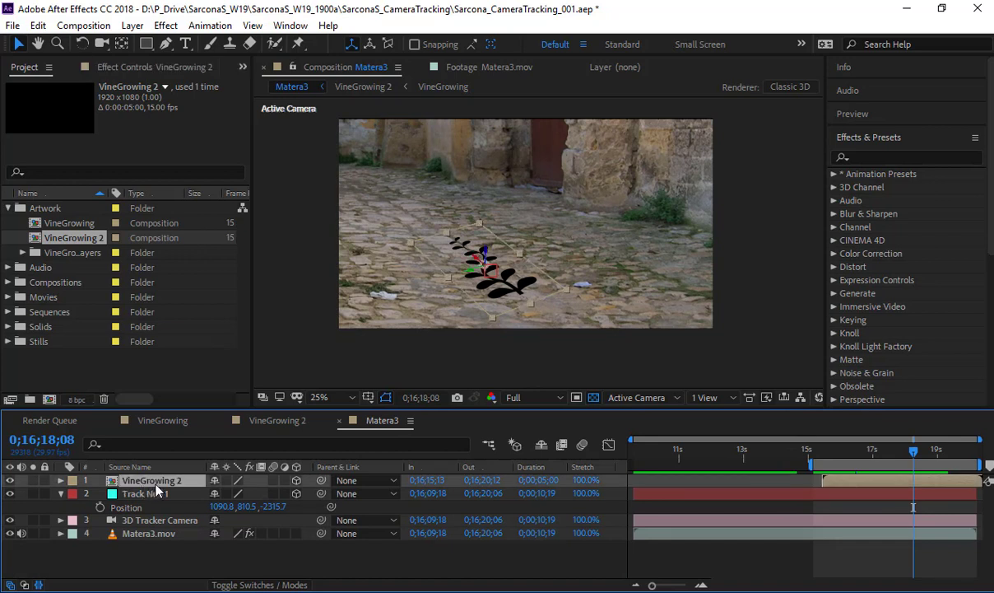
click(158, 520)
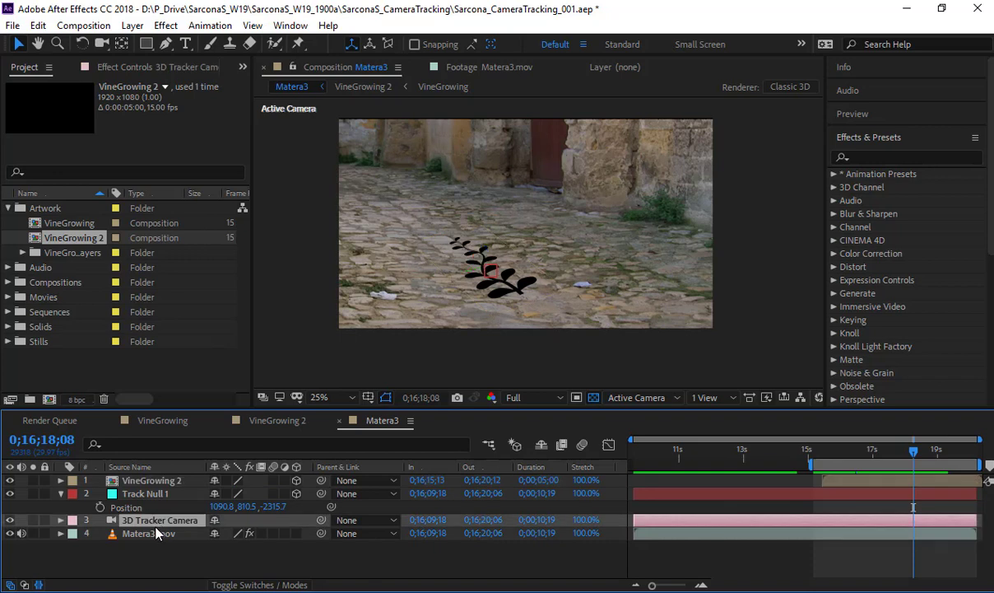
click(155, 534)
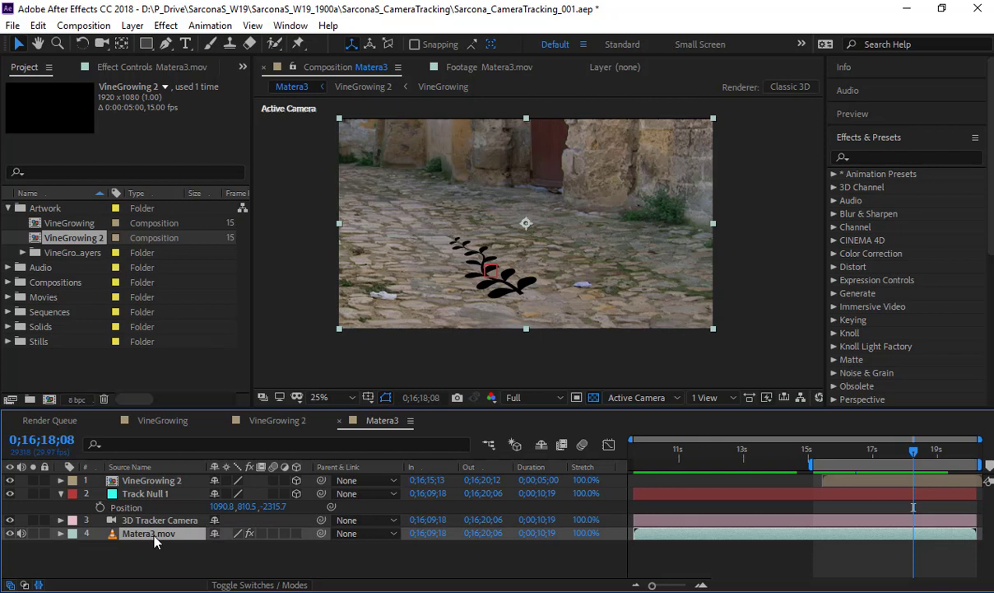
click(61, 494)
click(144, 484)
In the VineGrowing 2 composition, show both solid layers and hide the VineGrowing layer, and return to Matera3
click(162, 420)
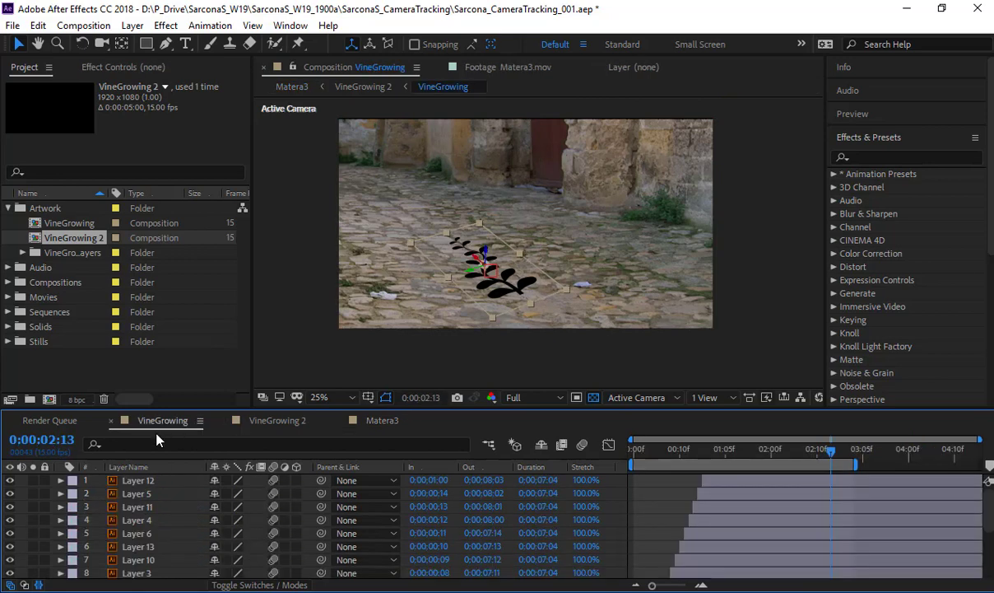
click(294, 422)
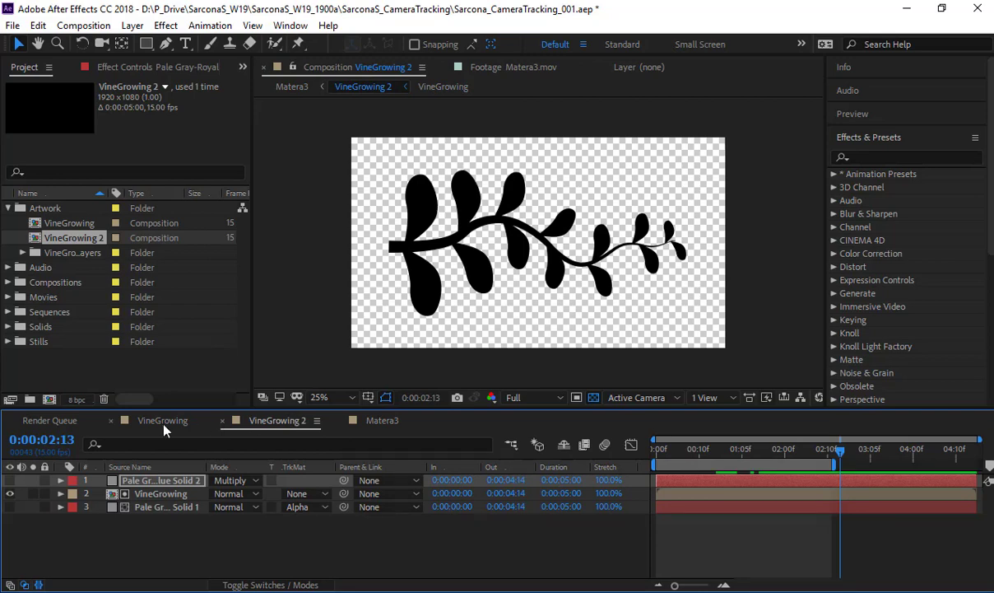
click(165, 421)
click(276, 420)
click(11, 480)
click(10, 494)
click(10, 507)
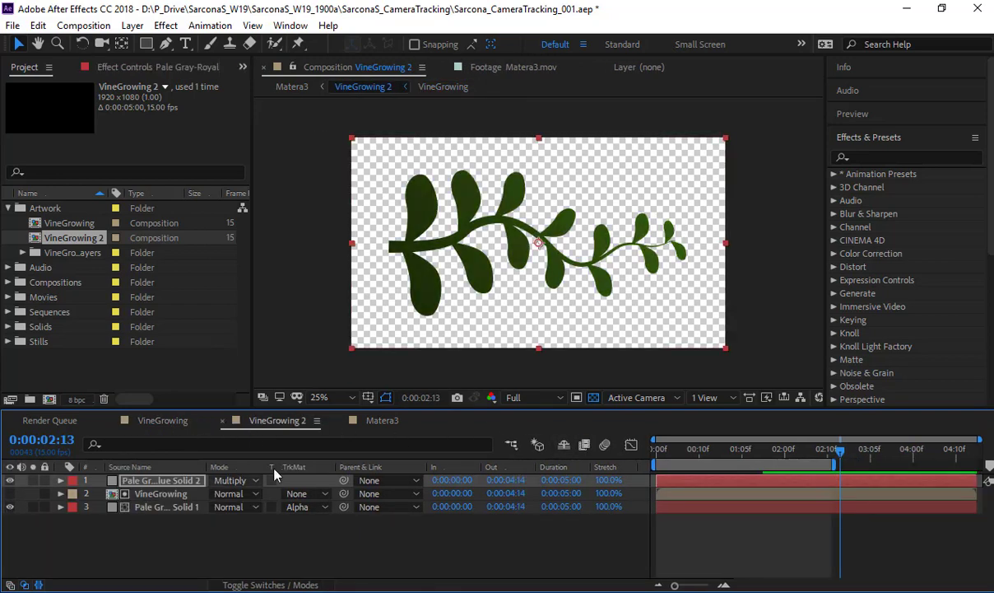
click(381, 421)
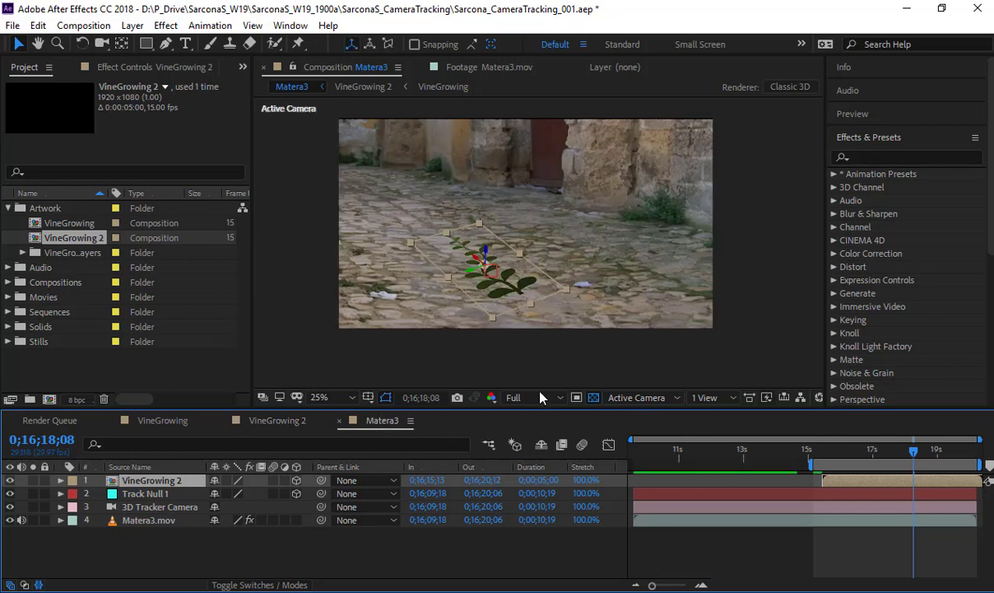
Try the Add and Screen blending modes on the VineGrowing 2 layer, and set it to Overlay
click(284, 584)
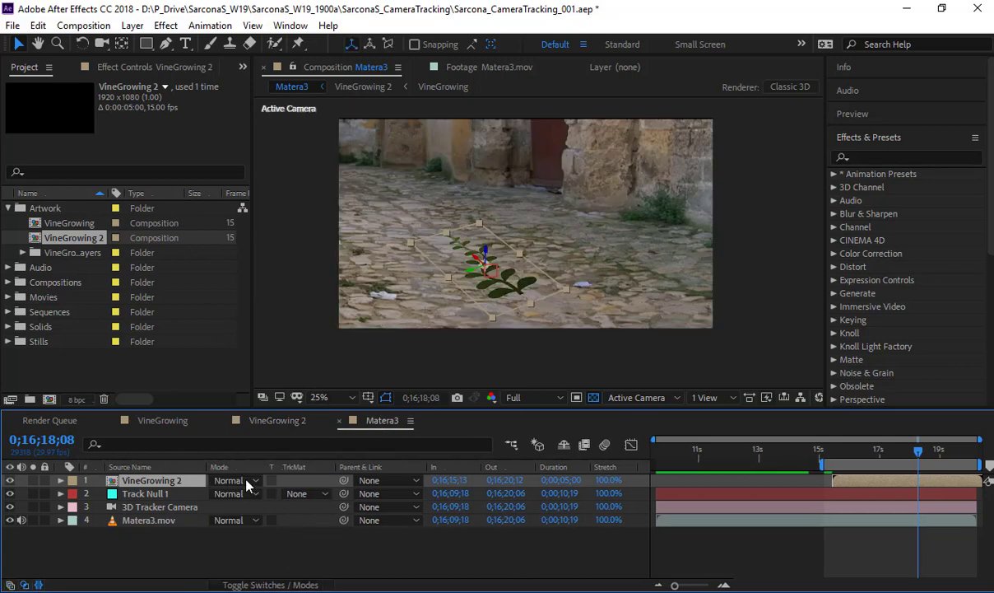
click(235, 480)
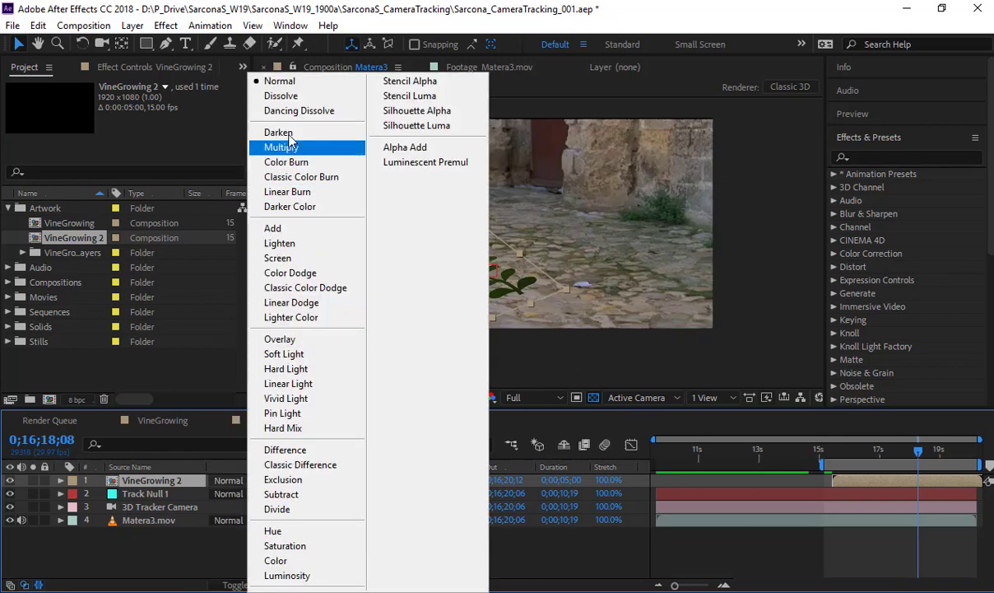
click(279, 228)
scroll(484, 285, up, 2)
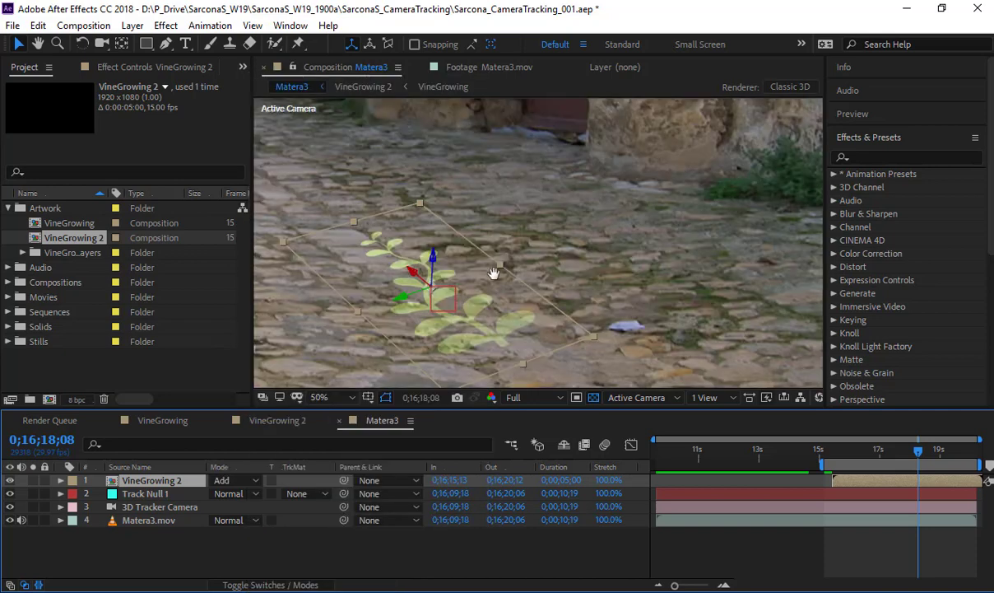
click(244, 483)
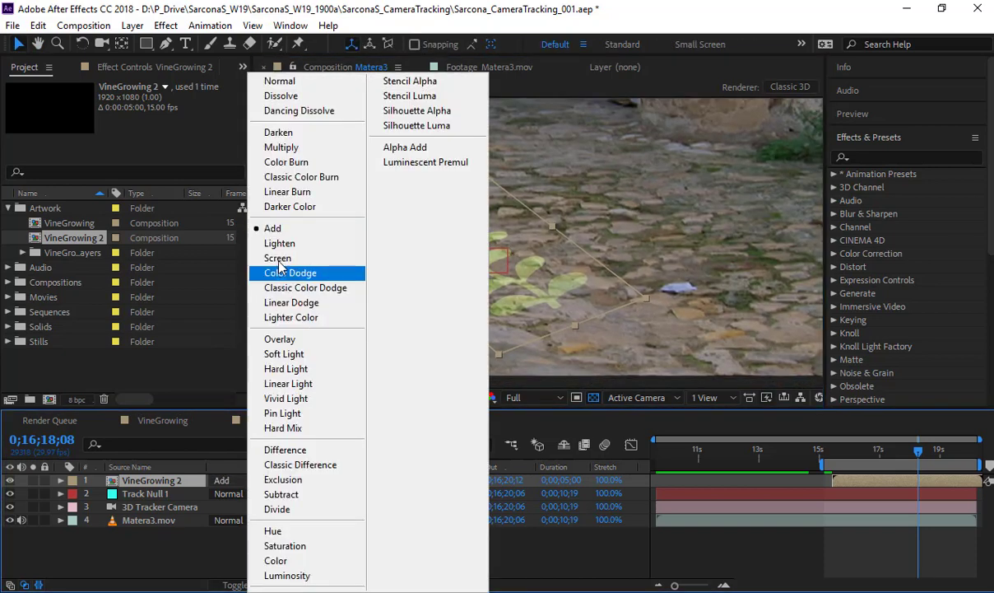
click(283, 262)
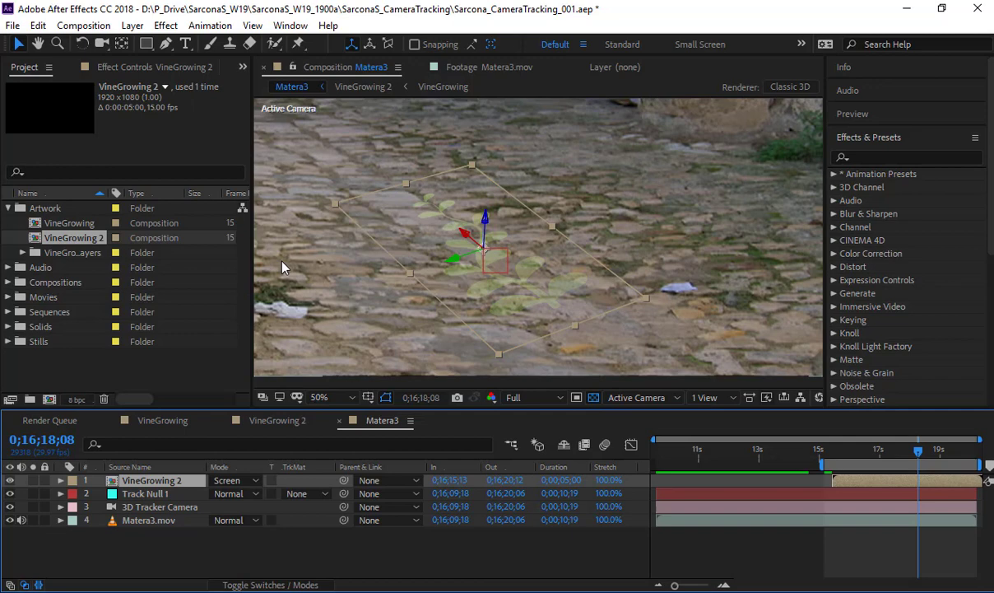
click(228, 480)
click(280, 339)
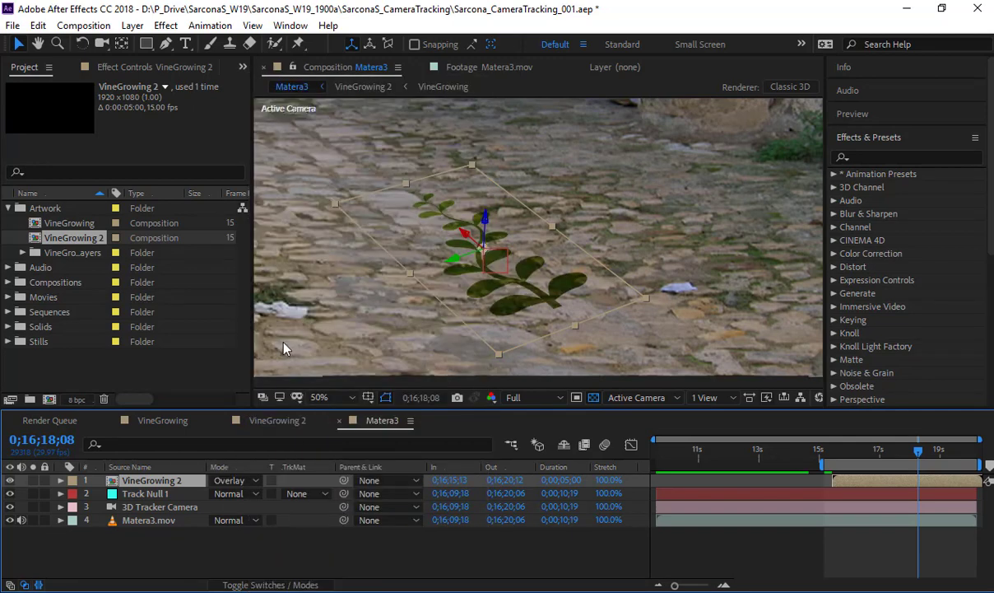
Set the VineGrowing 2 layer's opacity to 73% and preview the vine from 0;16;15;04
key(t)
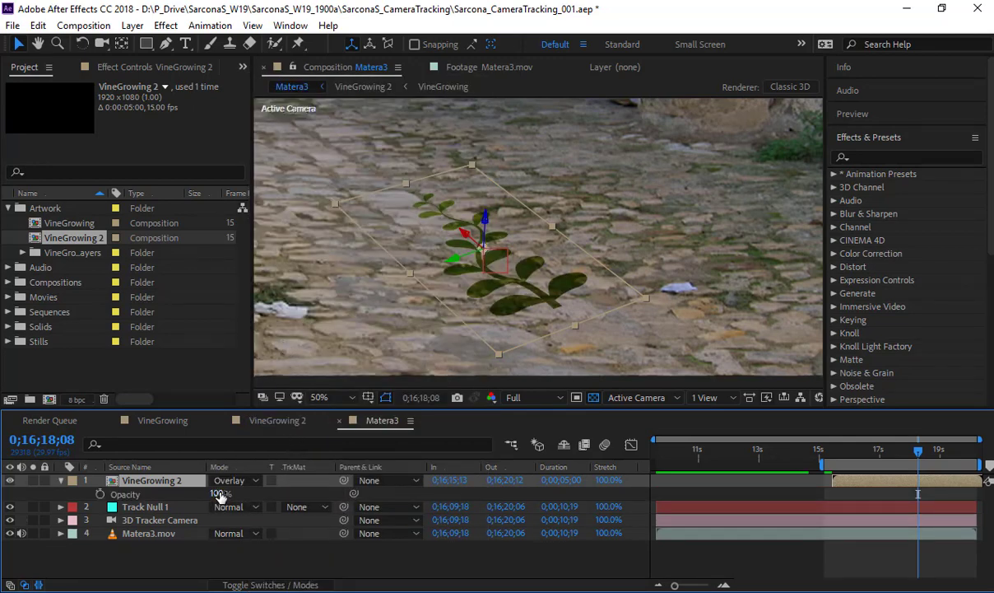
click(251, 564)
key(space)
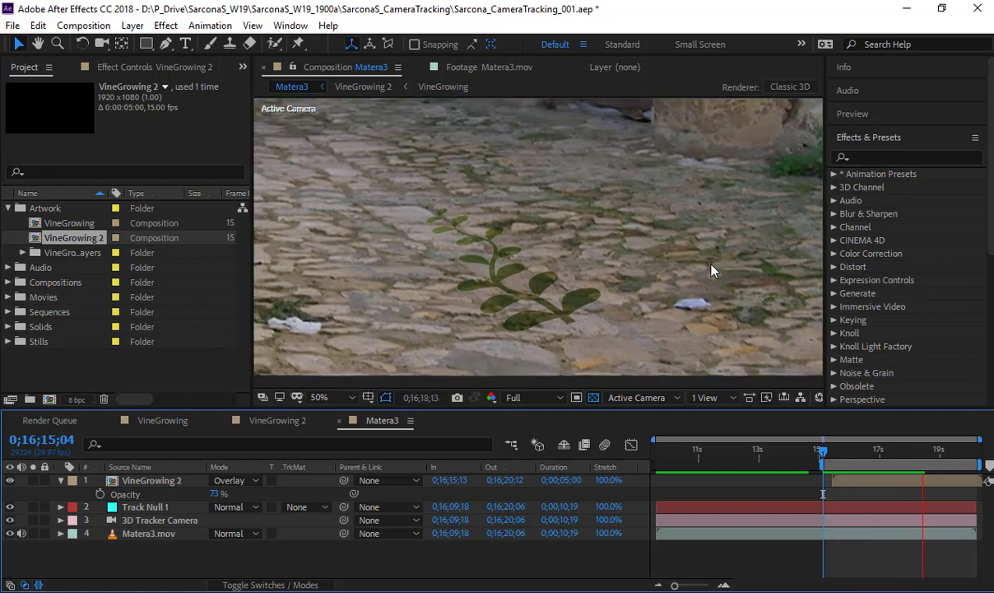
scroll(590, 290, down, 2)
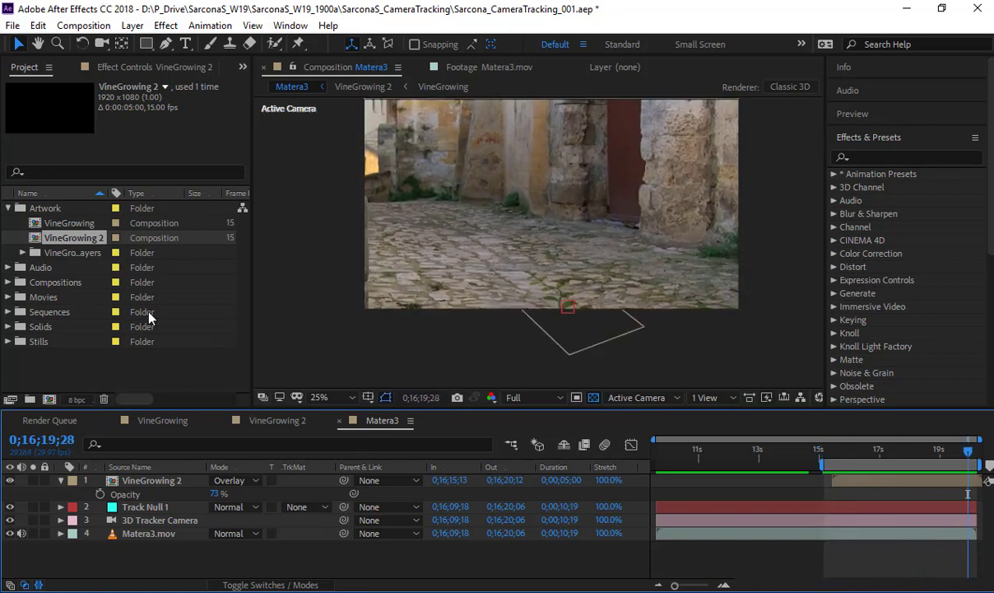
Create a second track null from the Matera3.mov 3D Camera Tracker points on the back wall, near the reddish marking
click(137, 535)
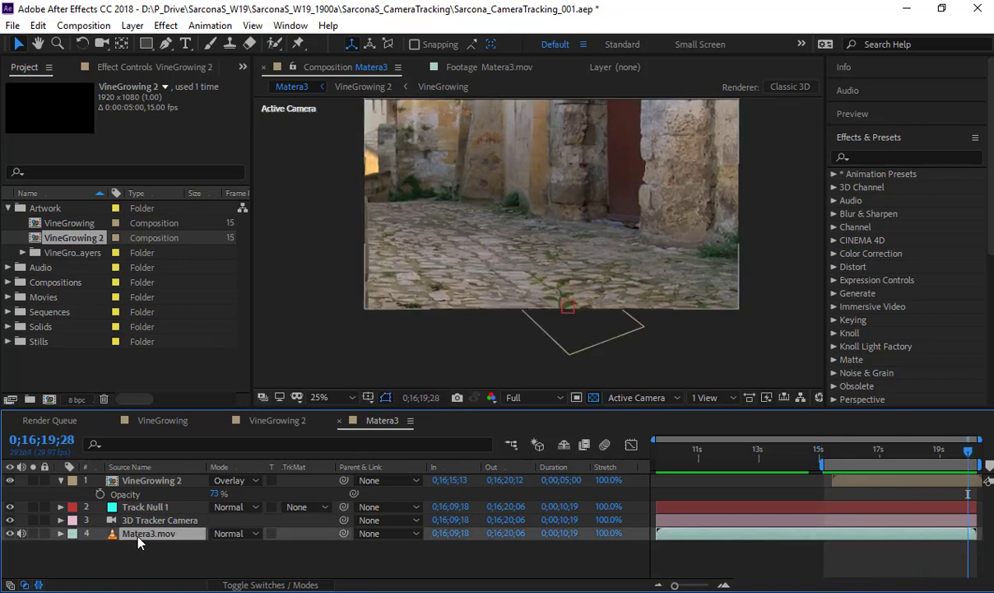
click(140, 65)
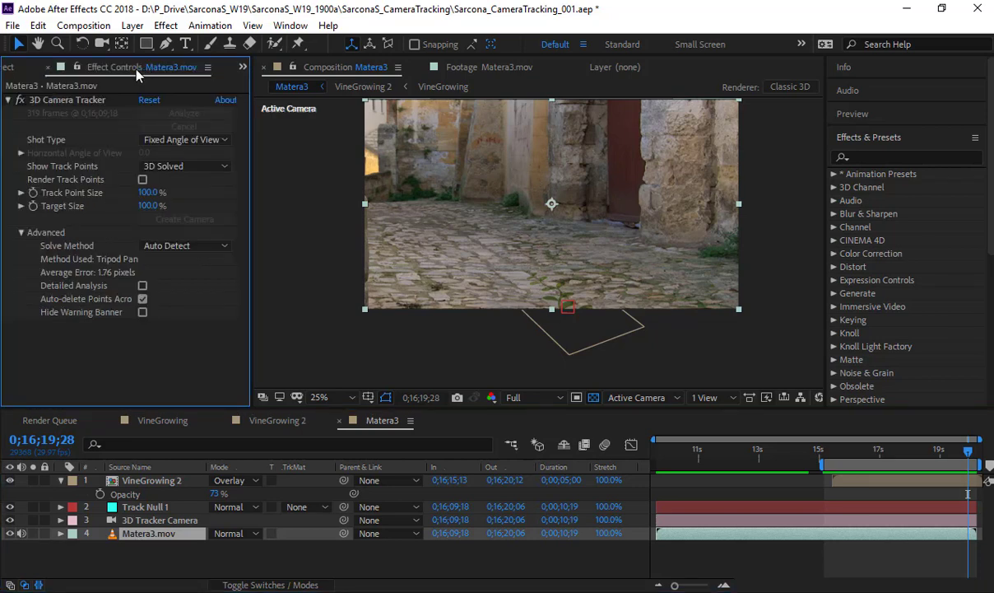
click(67, 101)
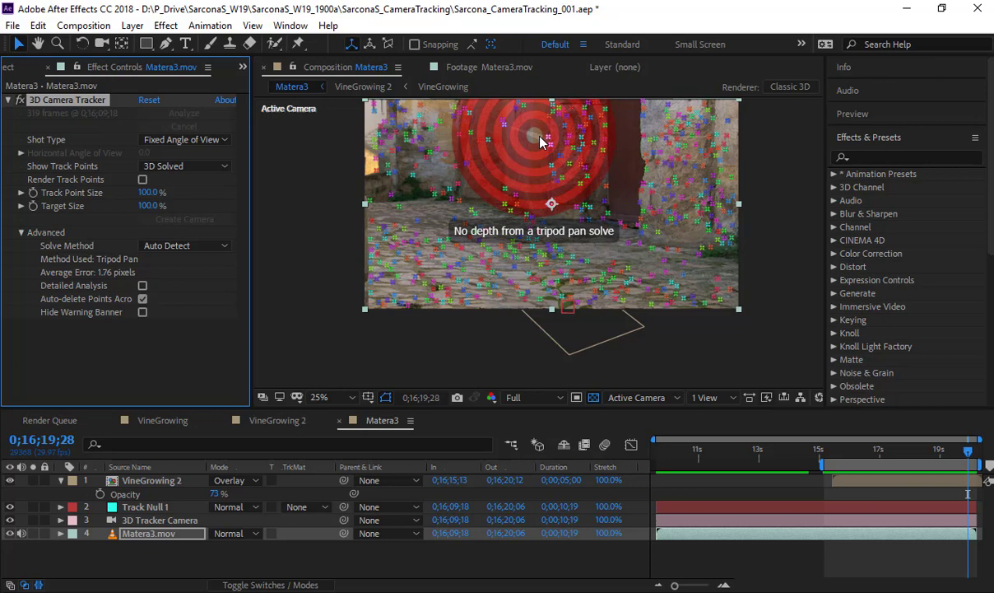
right_click(464, 124)
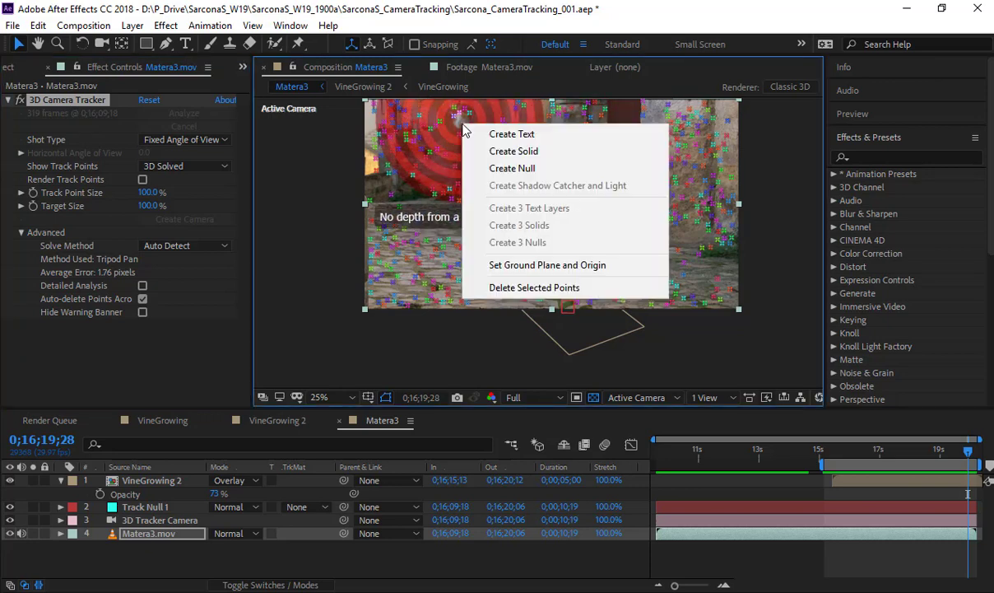
click(507, 168)
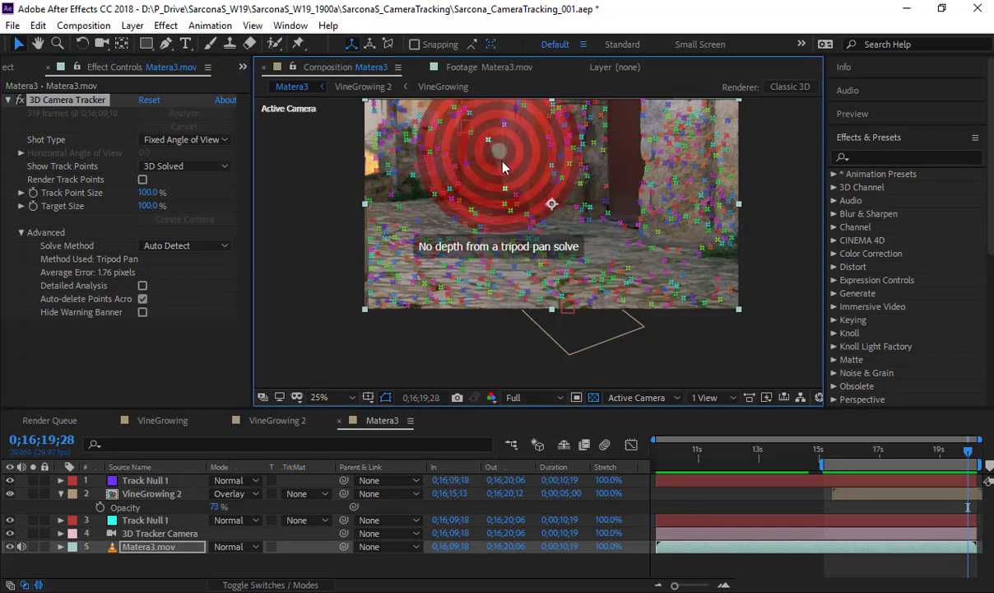
Rename the original track null on the cobblestones to VineNull
click(141, 520)
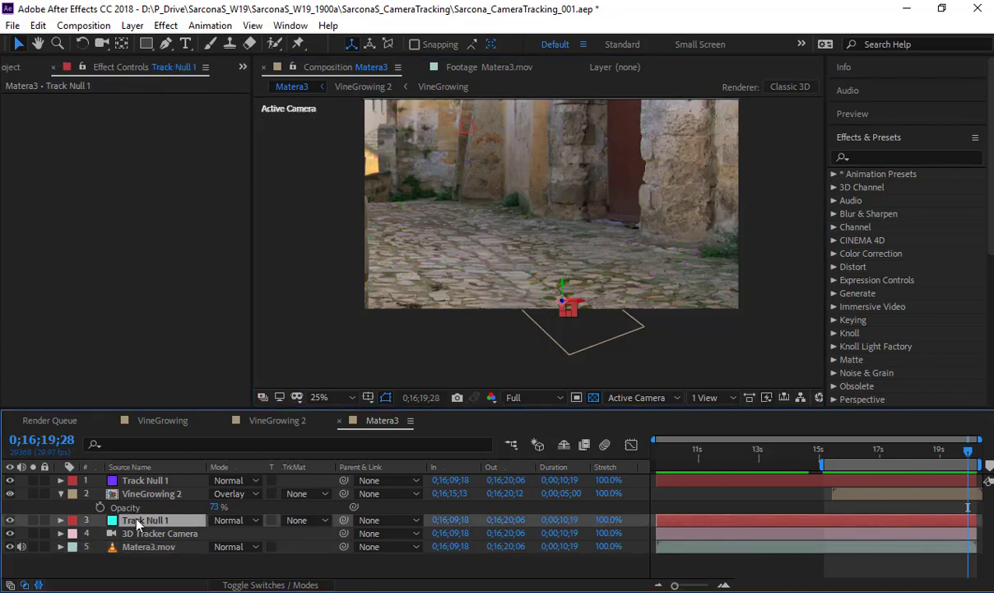
key(Return)
text(Vine)
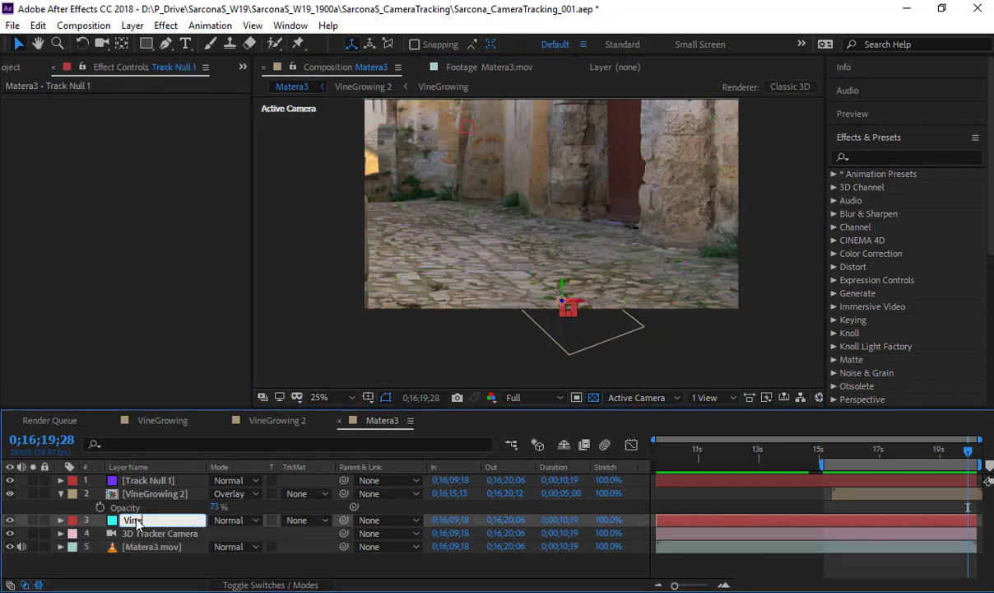
key(Return)
key(Return)
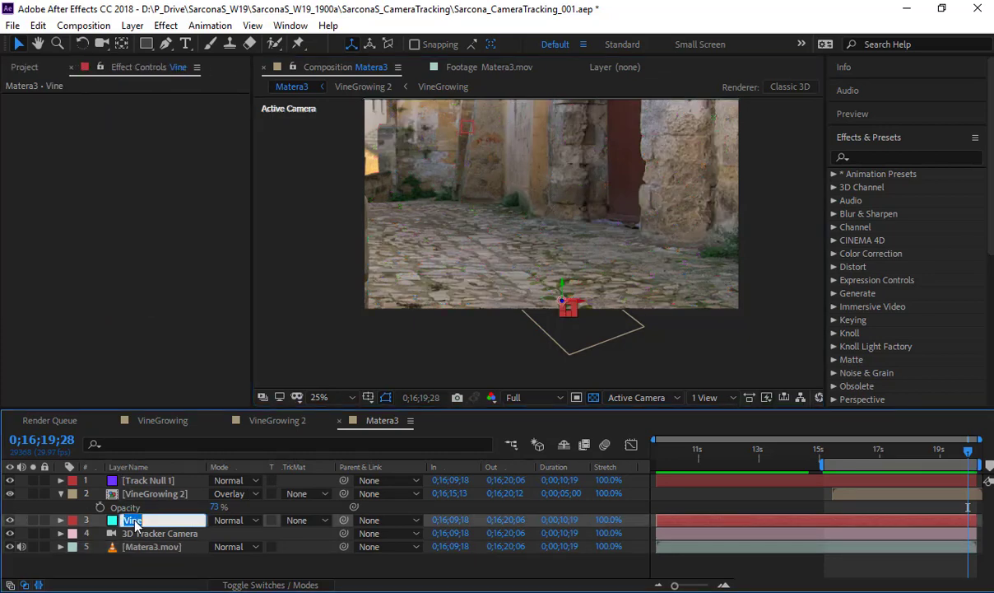
text(Null)
key(Return)
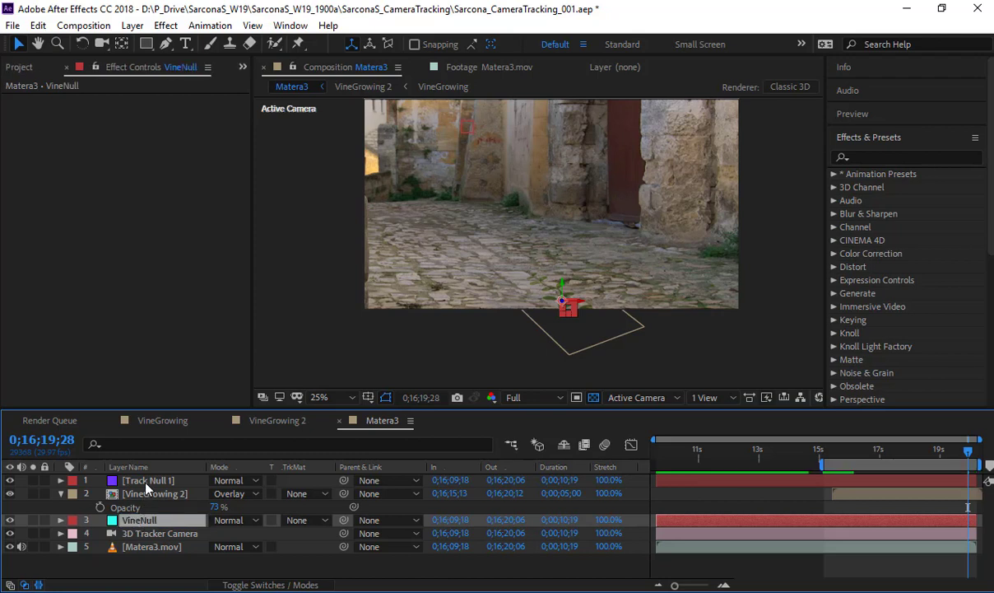
Rename the new track null on the wall to TextNull
click(136, 481)
key(Return)
text(Text)
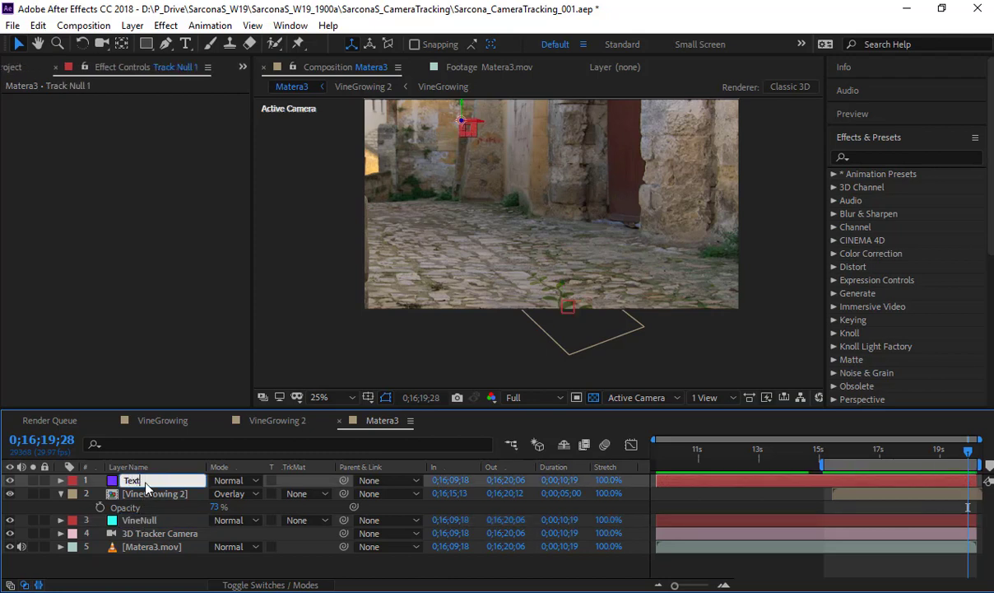
text(Null)
key(Return)
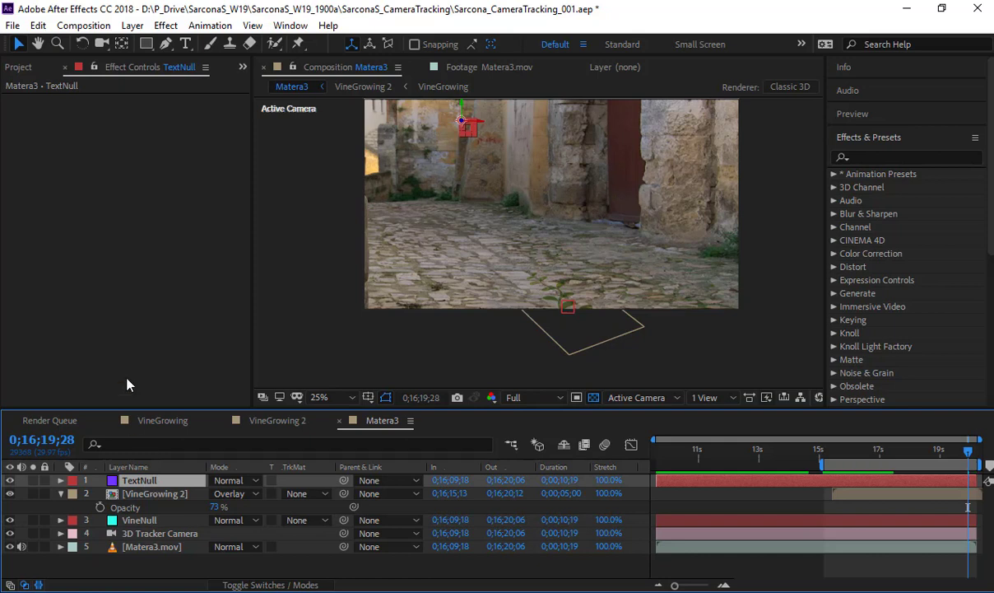
Add a text layer reading "Camera Tracking" over the Matera3 footage and set its font size to 87 px
click(186, 48)
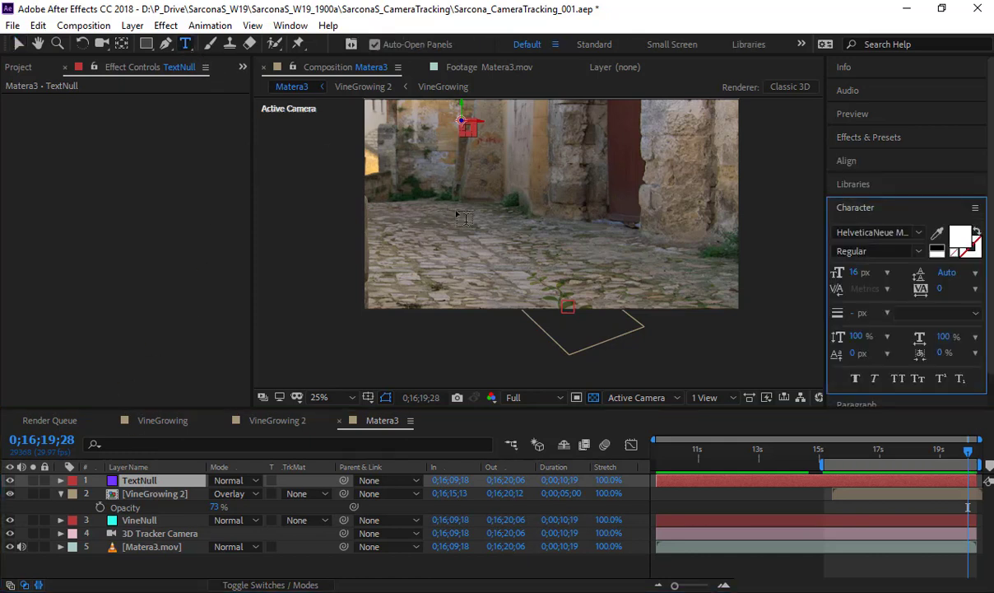
click(444, 213)
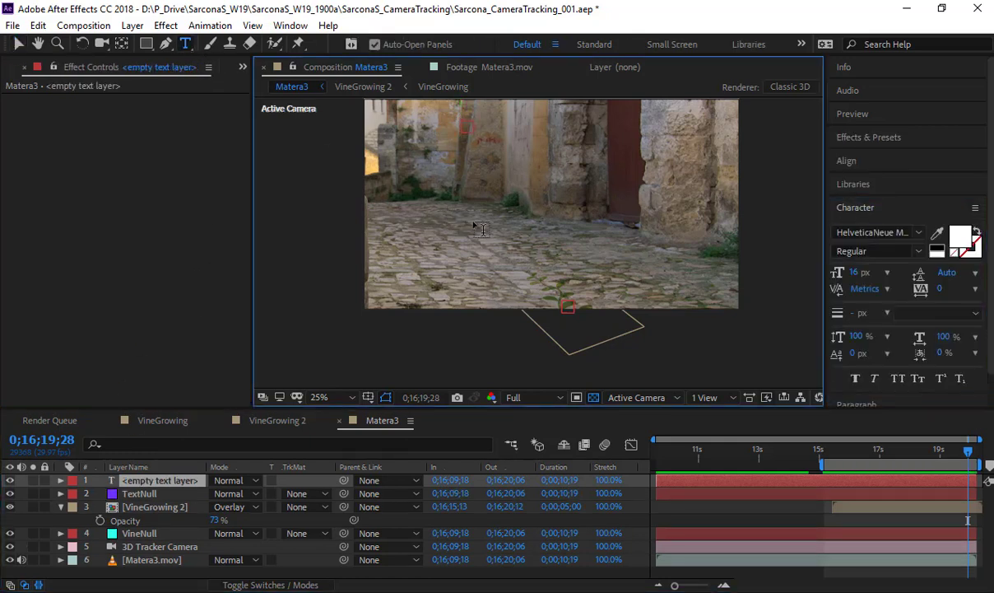
text(Camera Tracking)
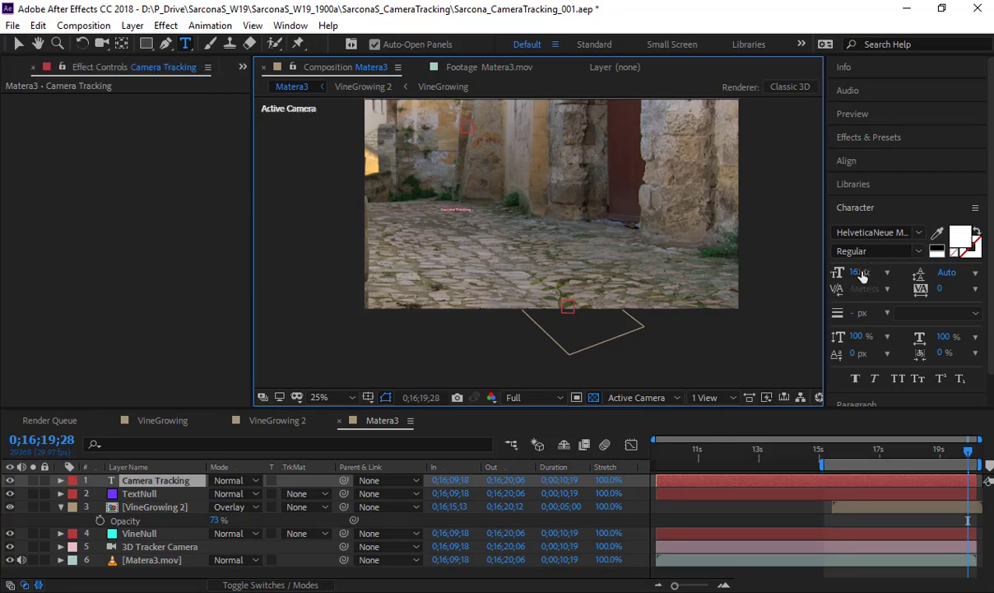
drag(856, 272, 914, 278)
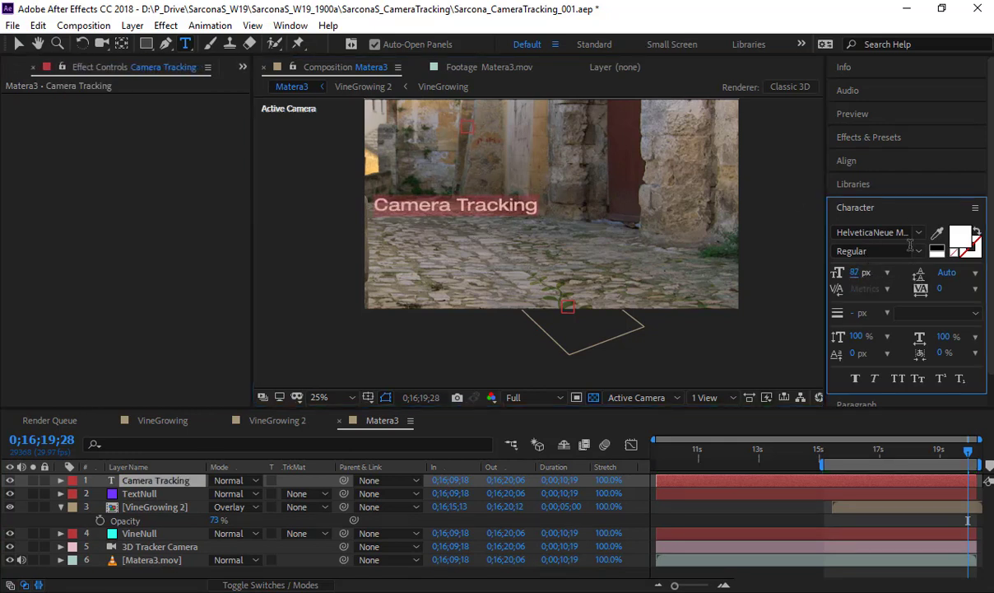
Break the title into two lines, "Camera" above "Tracking", and select all of its text
click(476, 221)
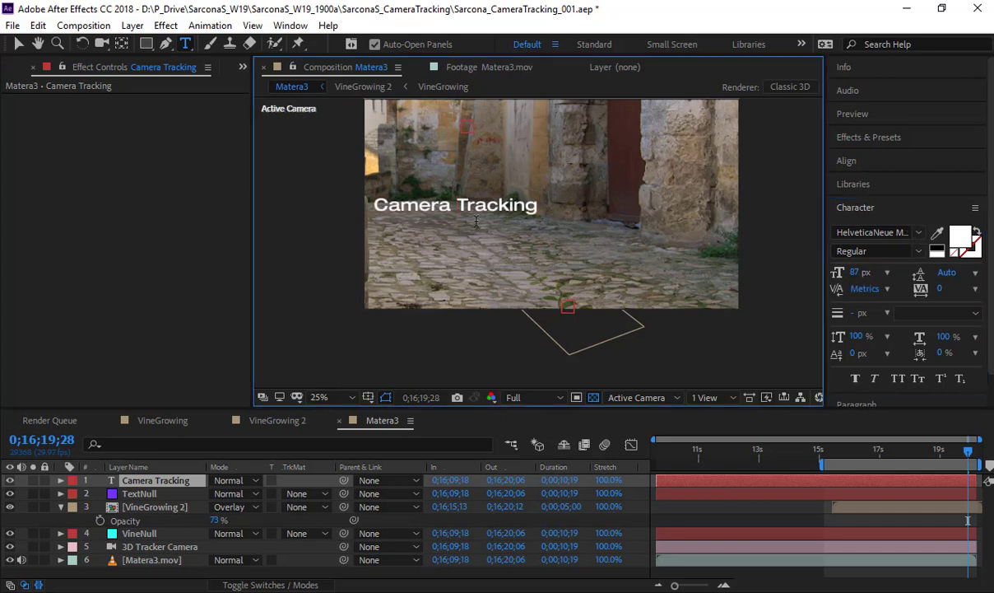
key(Return)
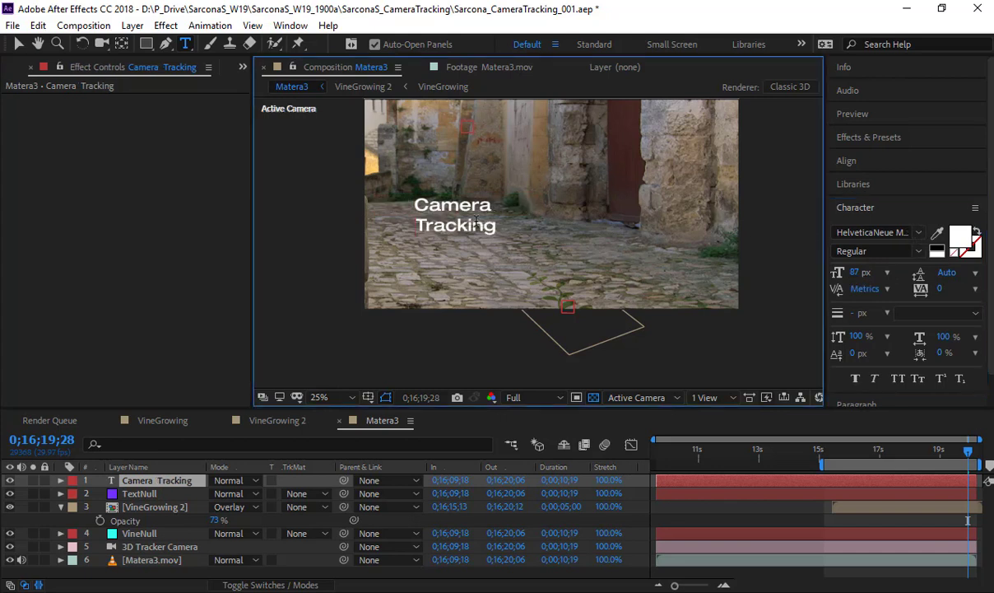
key(ctrl+a)
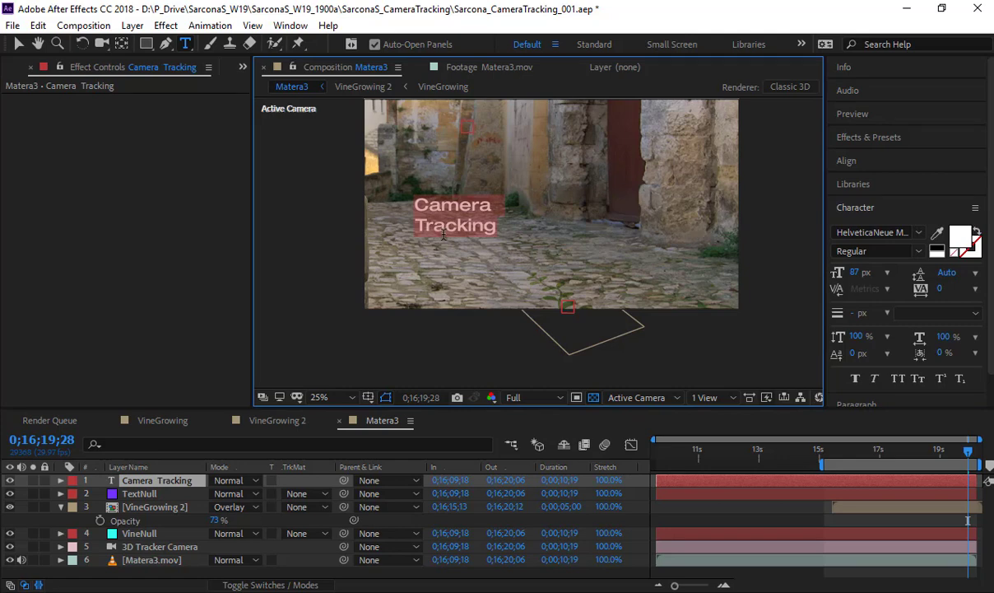
Restyle the word "Tracking" in HelveticaNeueCyr UltraLight at 100 px with 98 px leading
double_click(444, 227)
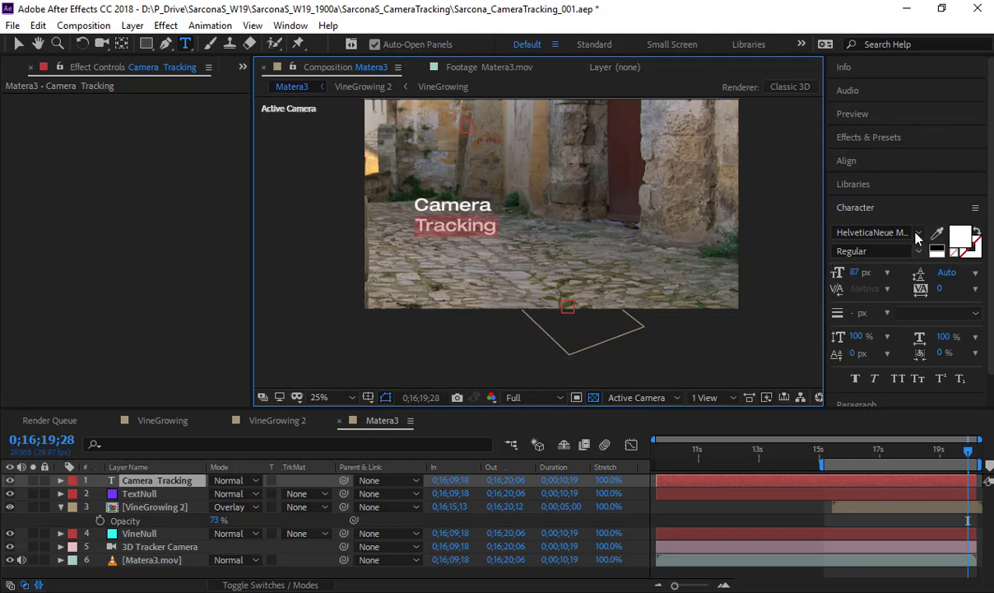
click(919, 232)
click(795, 294)
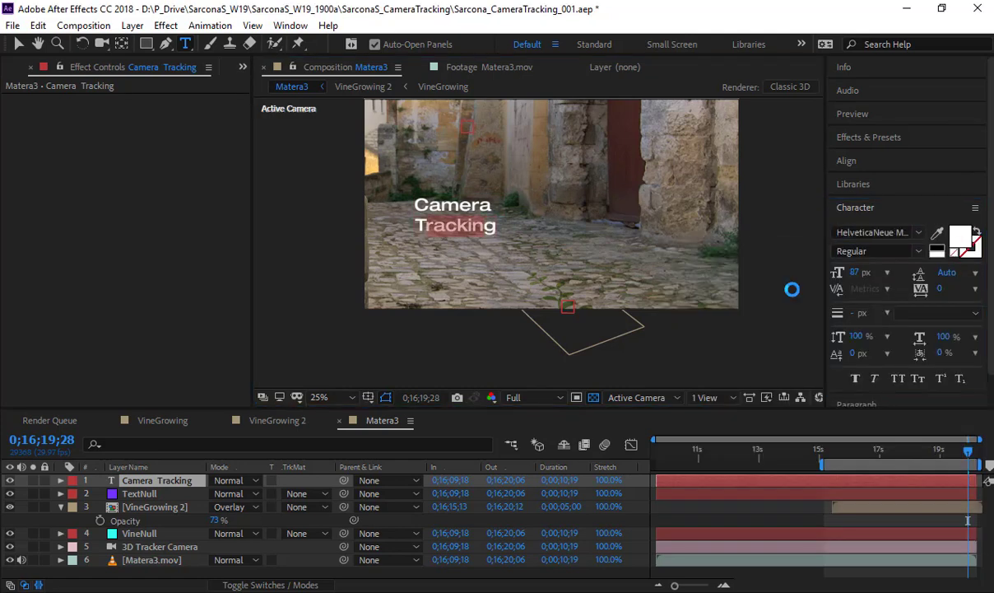
drag(856, 272, 887, 272)
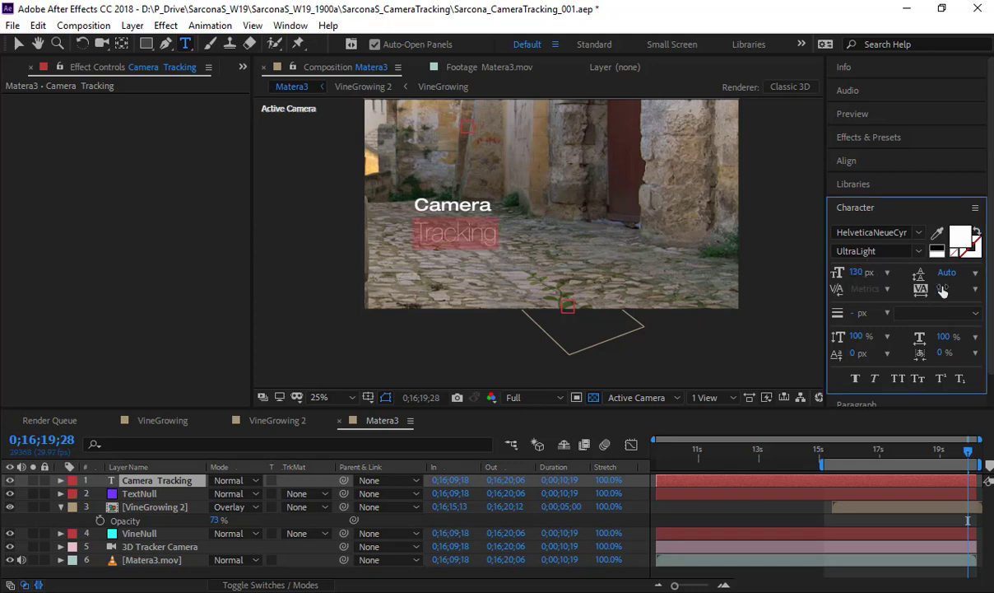
mouse_move(946, 275)
mouse_down()
mouse_move(988, 278)
mouse_move(940, 283)
mouse_up()
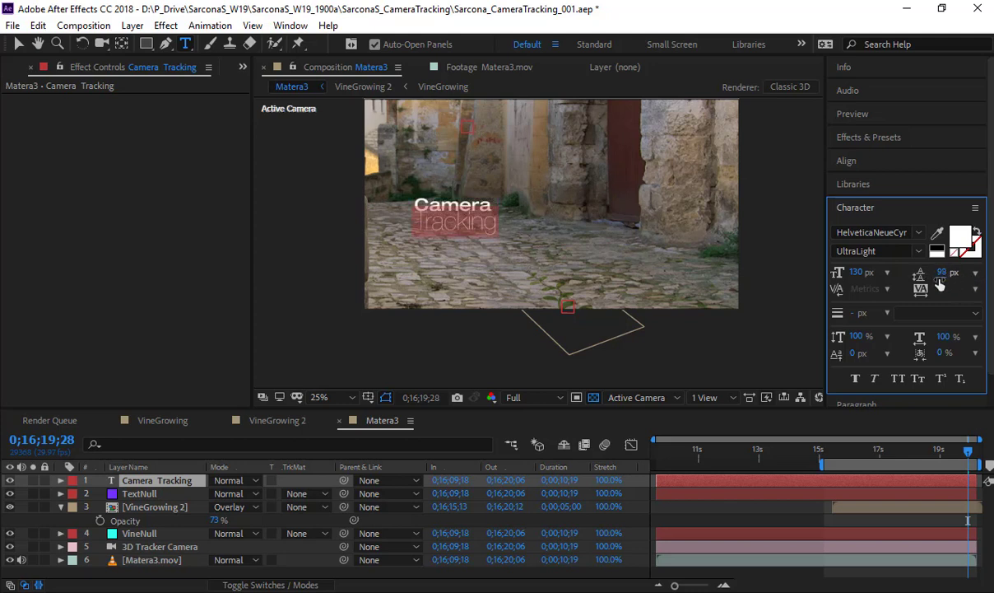
drag(863, 279, 790, 257)
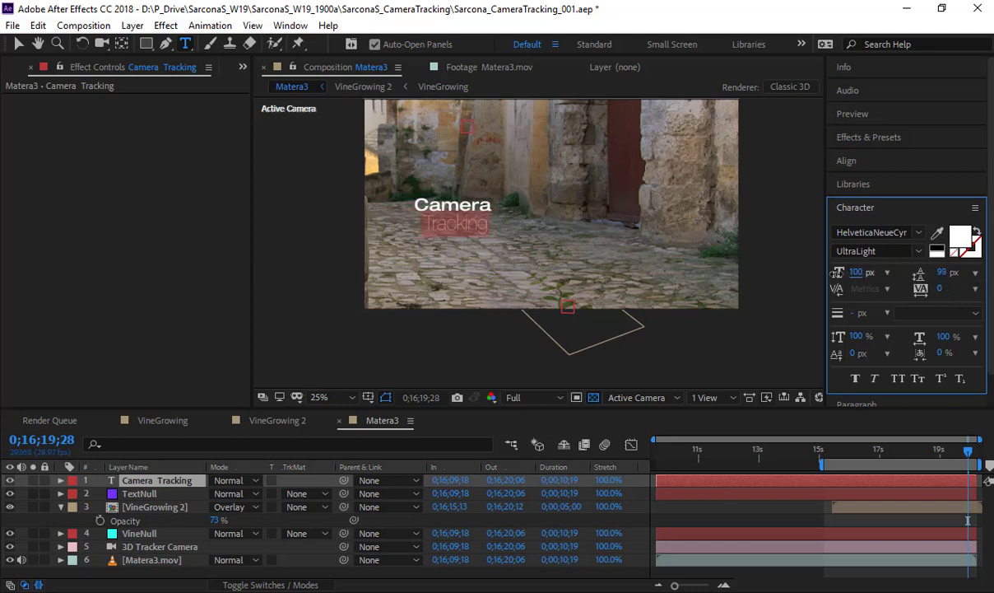
Left-align both lines of the Camera Tracking title
scroll(854, 385, down, 1)
click(857, 380)
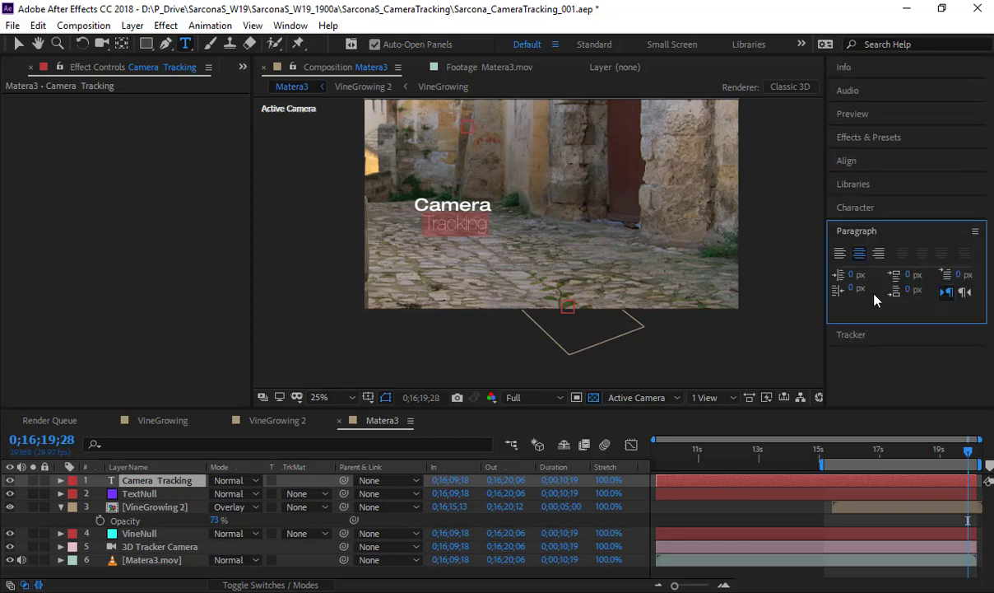
click(840, 256)
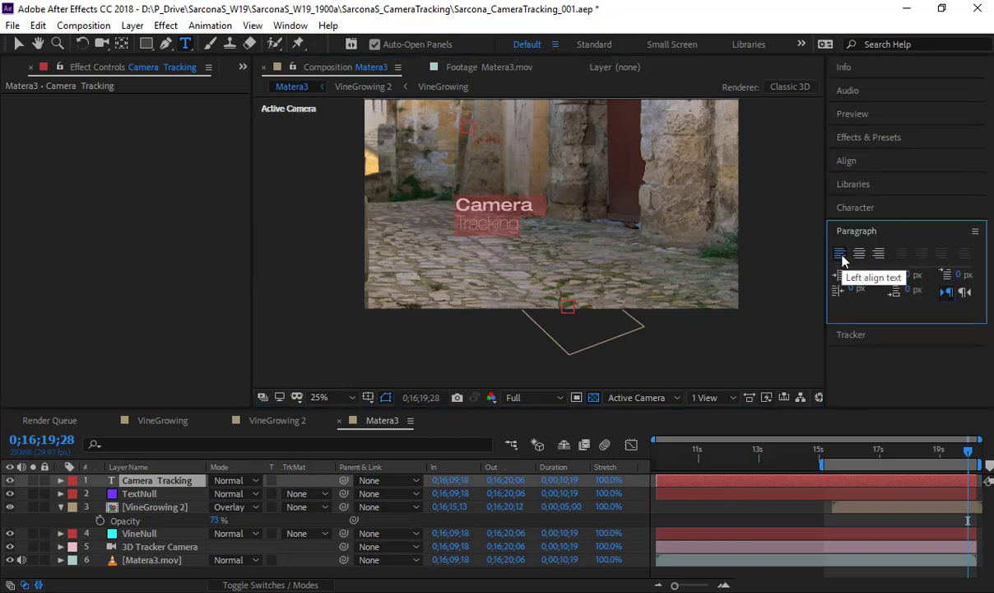
click(856, 208)
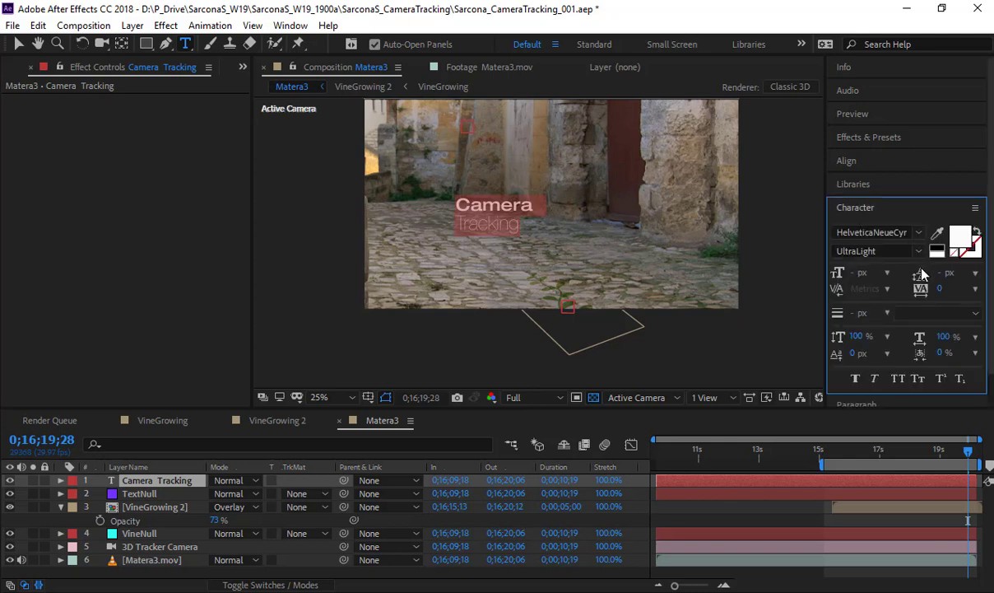
Set the word "Tracking" to a font size of 124 px and a leading of 108 px
double_click(505, 228)
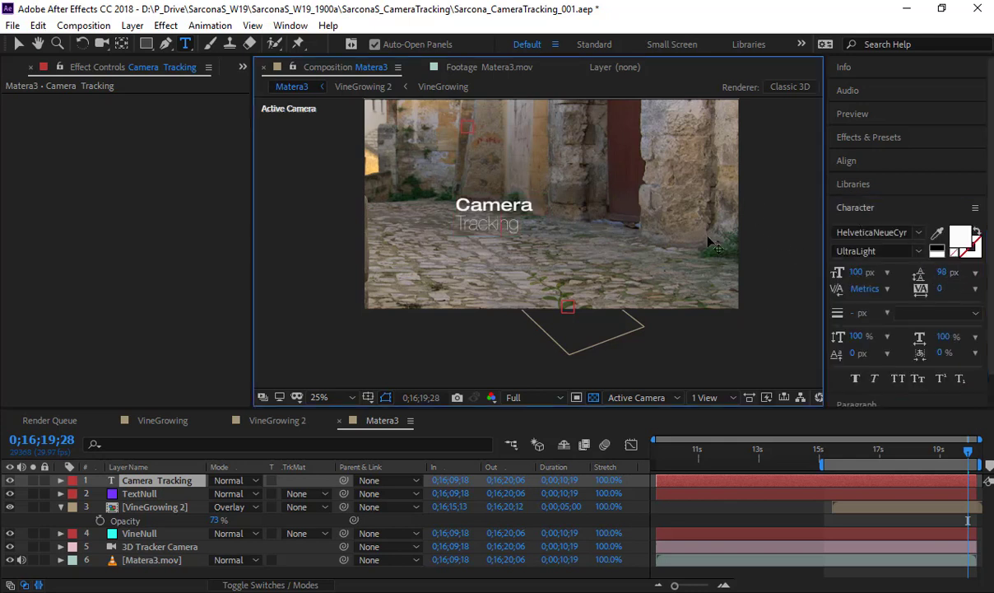
mouse_move(941, 278)
mouse_down()
mouse_move(979, 278)
mouse_move(950, 282)
mouse_up()
drag(862, 277, 889, 277)
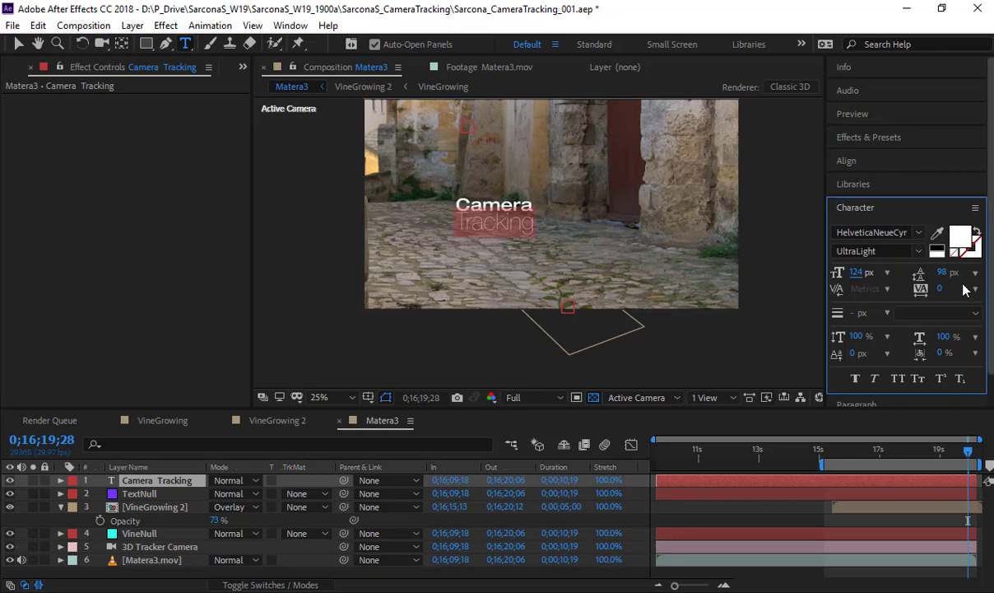
drag(951, 273, 952, 273)
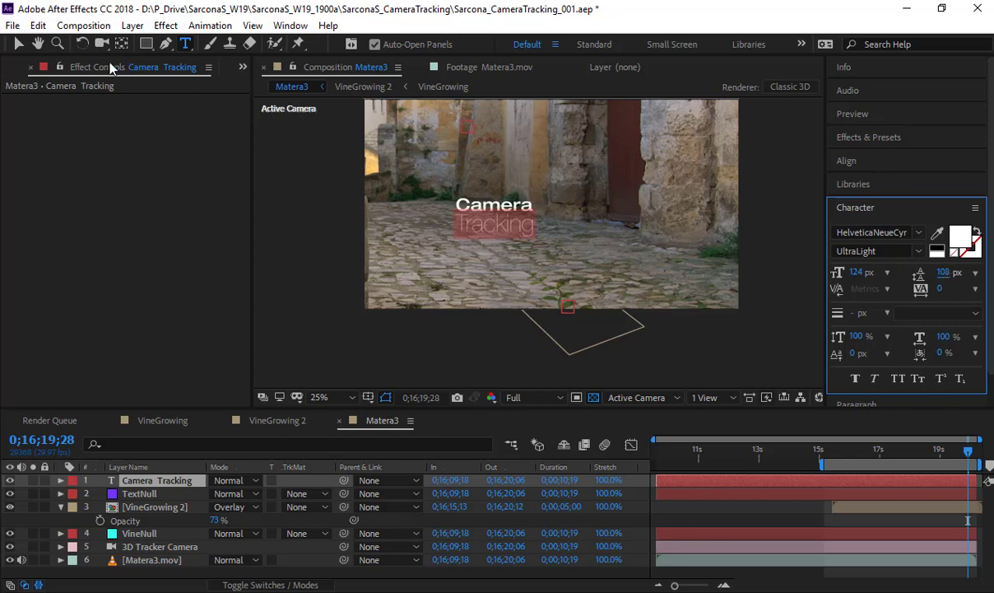
Finish editing the text and make the Camera Tracking layer 3D
click(18, 44)
scroll(463, 190, up, 1)
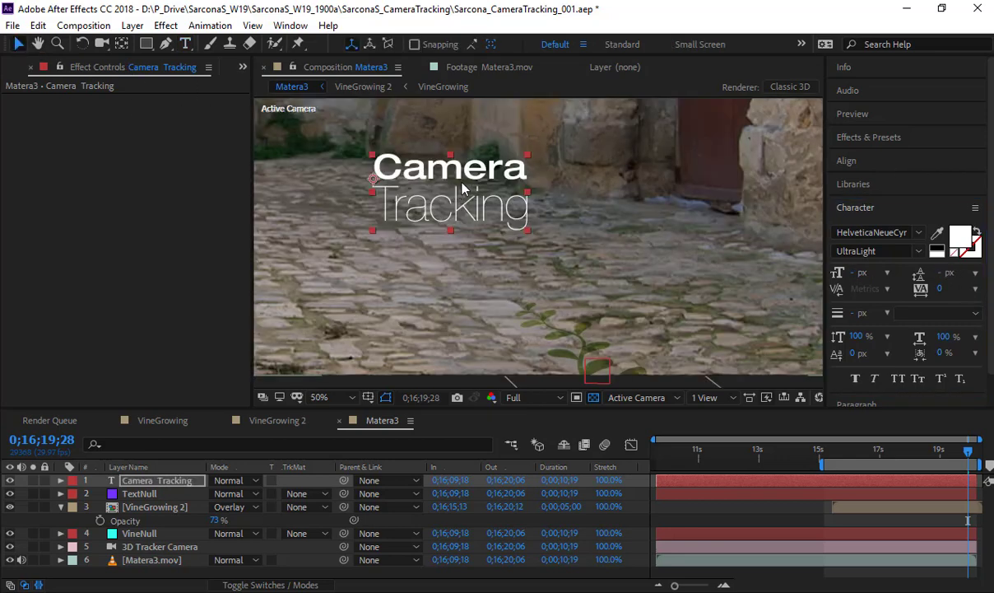
drag(520, 211, 633, 361)
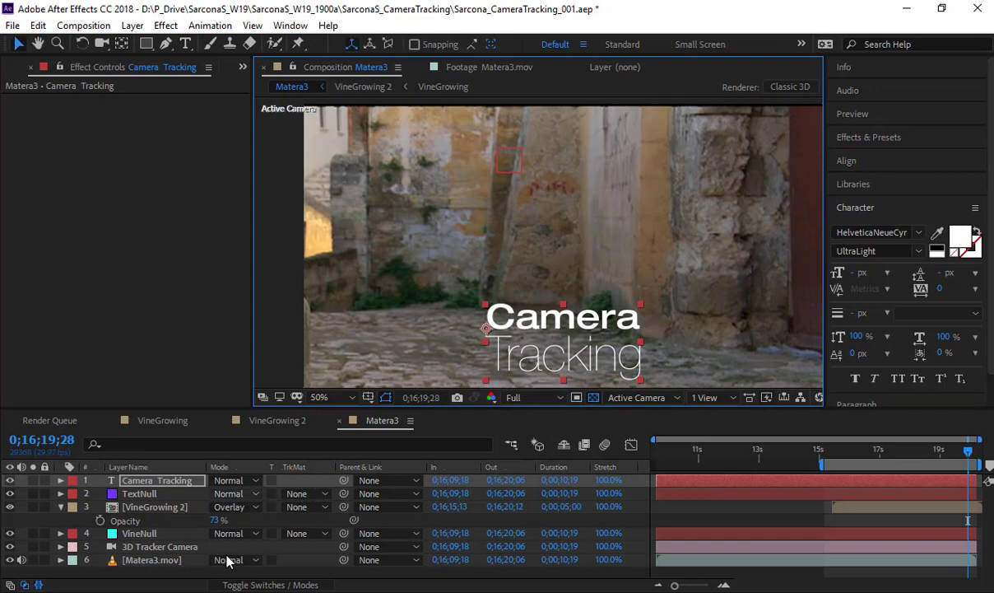
click(297, 585)
click(297, 481)
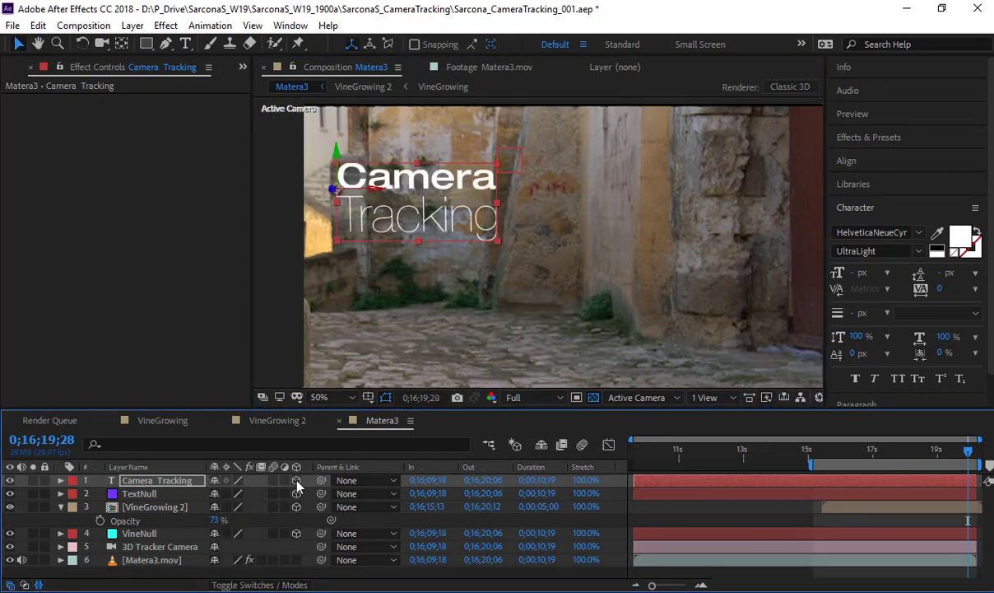
Reveal the Position of TextNull and the Camera Tracking layer, and copy the null's position onto the title
click(156, 496)
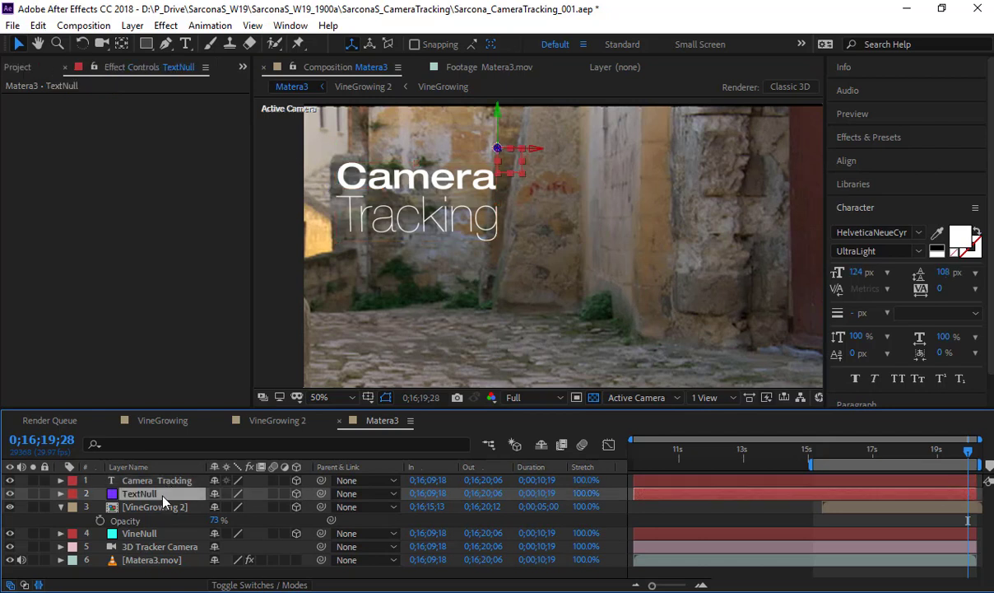
key(p)
shift+click(149, 484)
key(p)
click(145, 523)
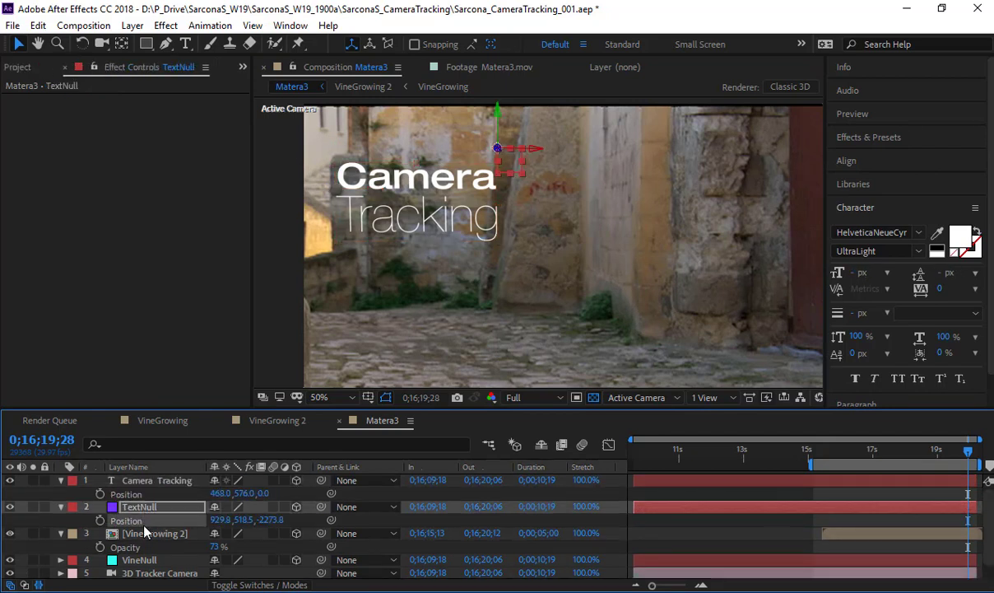
click(140, 494)
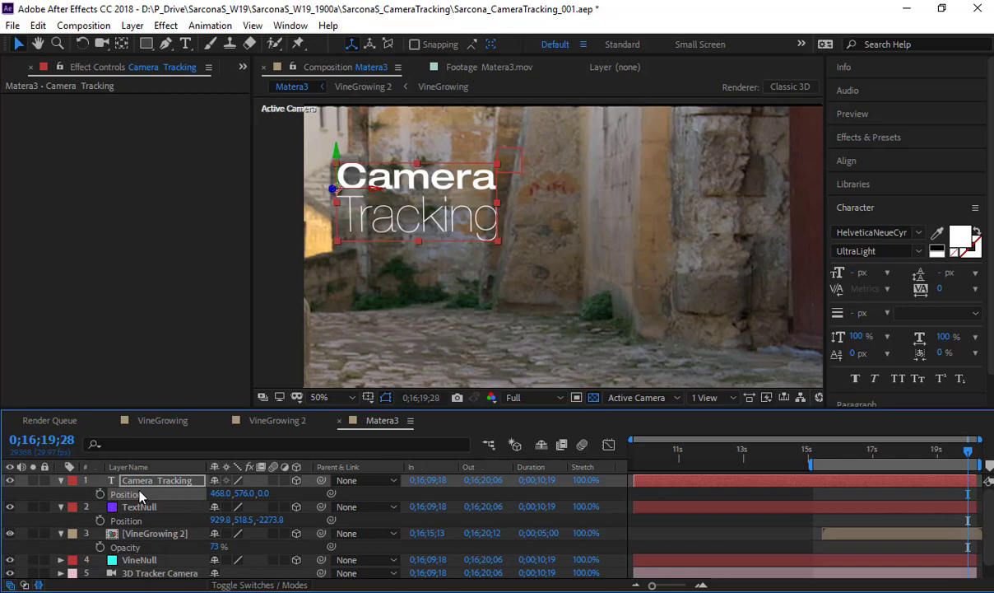
key(ctrl+v)
Scale the Camera Tracking title to 37% and shift it along its X axis to about 831.9, over the wall
key(s)
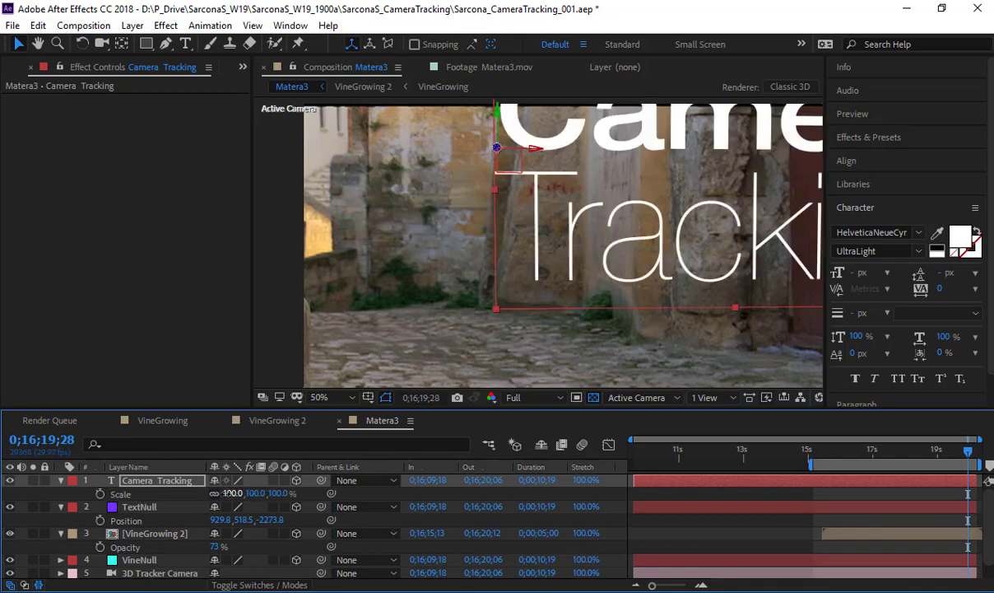
drag(233, 493, 181, 493)
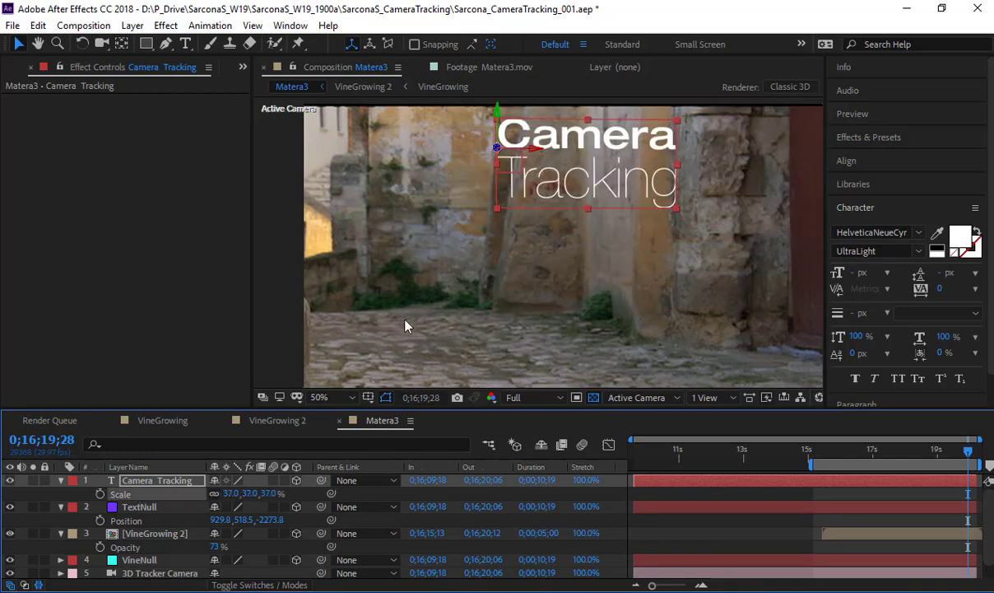
drag(533, 151, 548, 254)
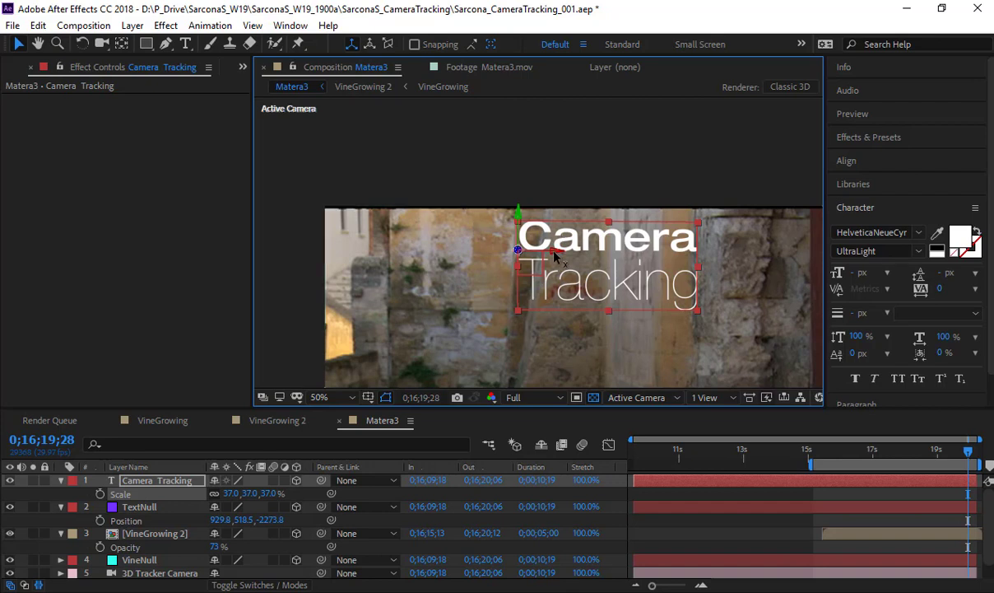
drag(555, 257, 517, 260)
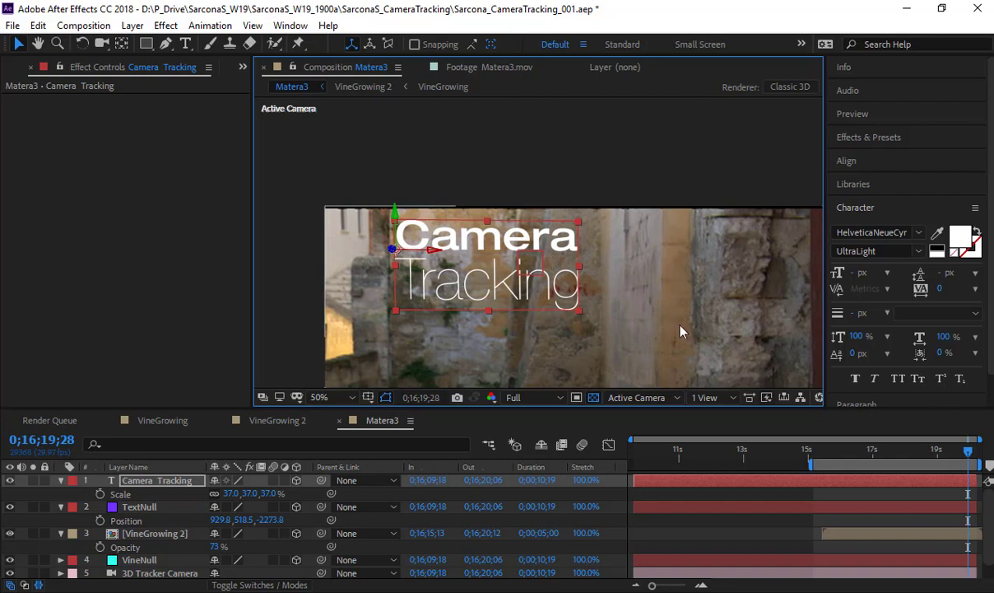
Extend the work area back to the start of the Matera3 composition and preview the tracked title from the beginning
key(comma)
key(comma)
drag(568, 327, 455, 283)
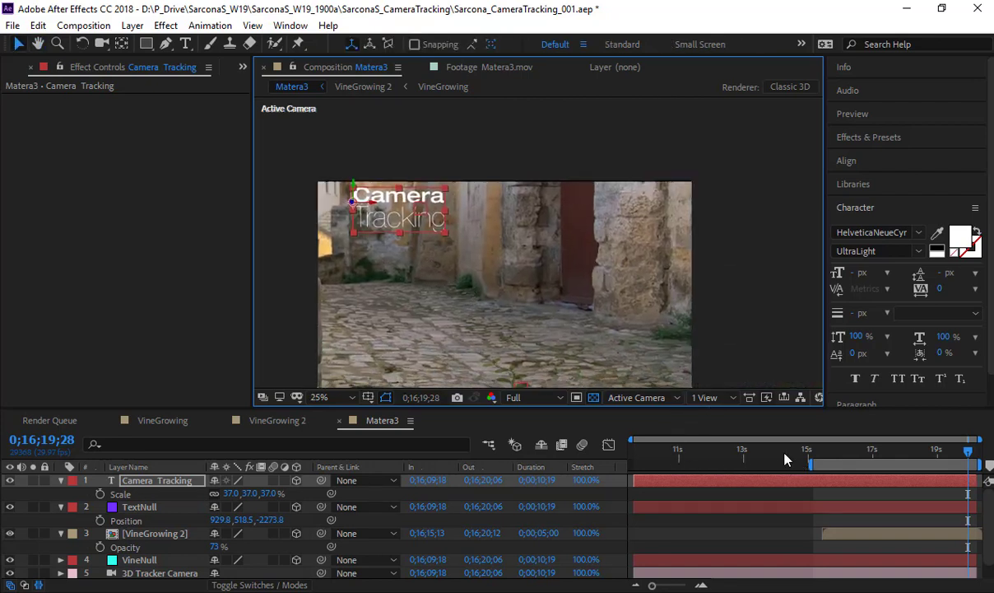
drag(811, 464, 642, 459)
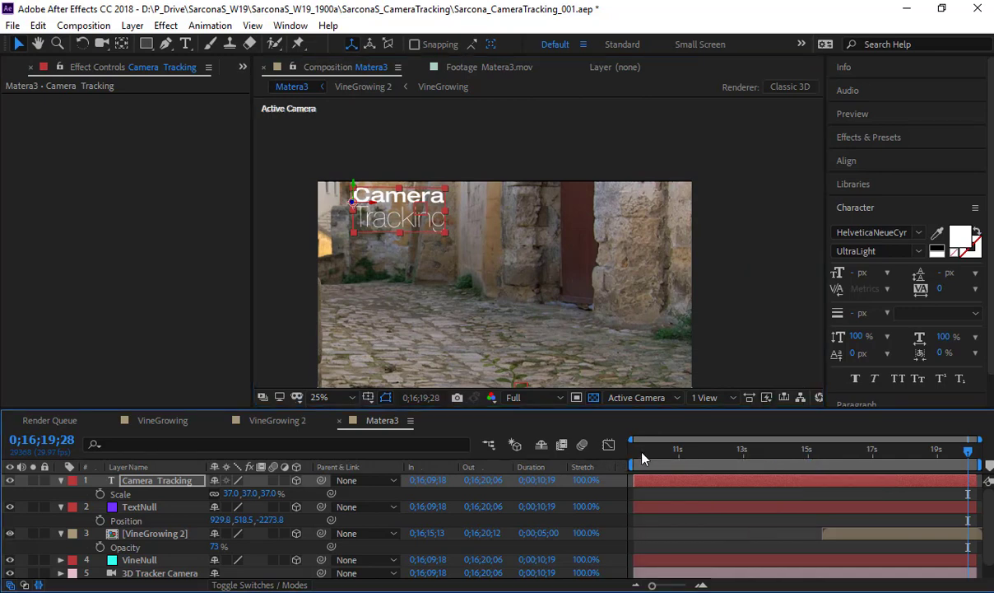
key(Home)
key(space)
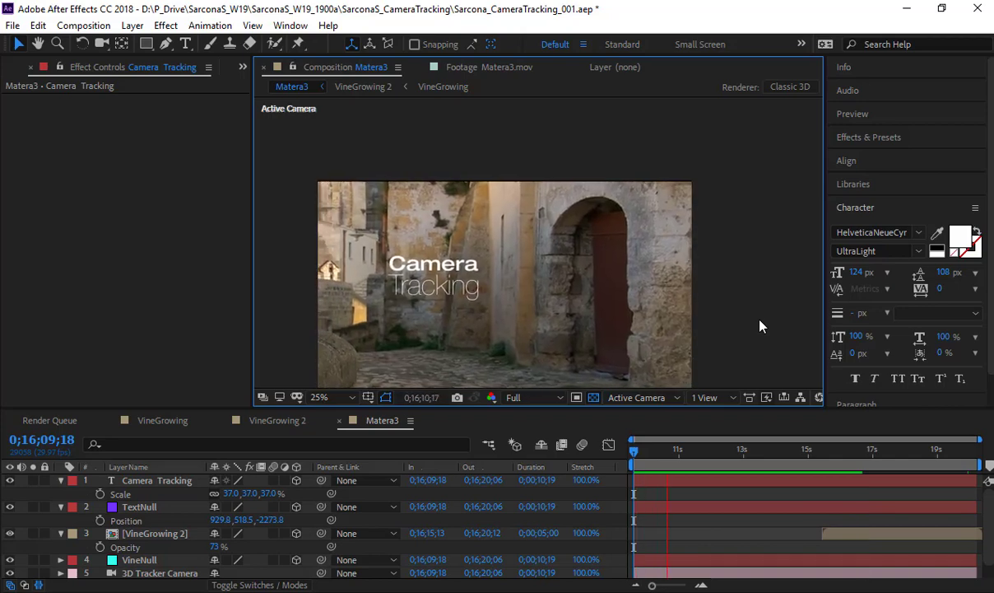
Add a Scale text animator to the Camera Tracking layer, expand its range selector and set the animator's scale to 0%
click(180, 482)
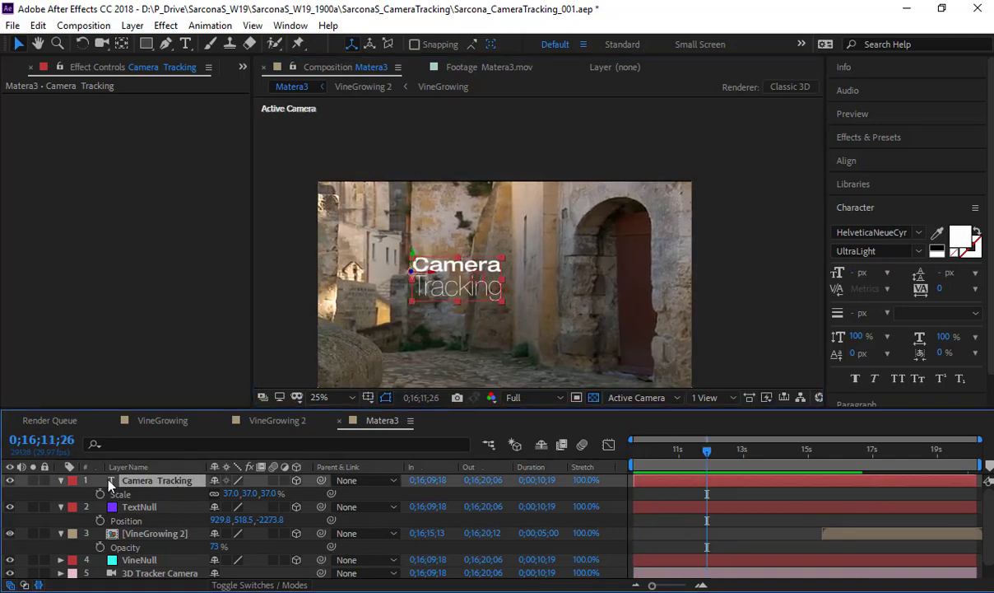
double_click(60, 484)
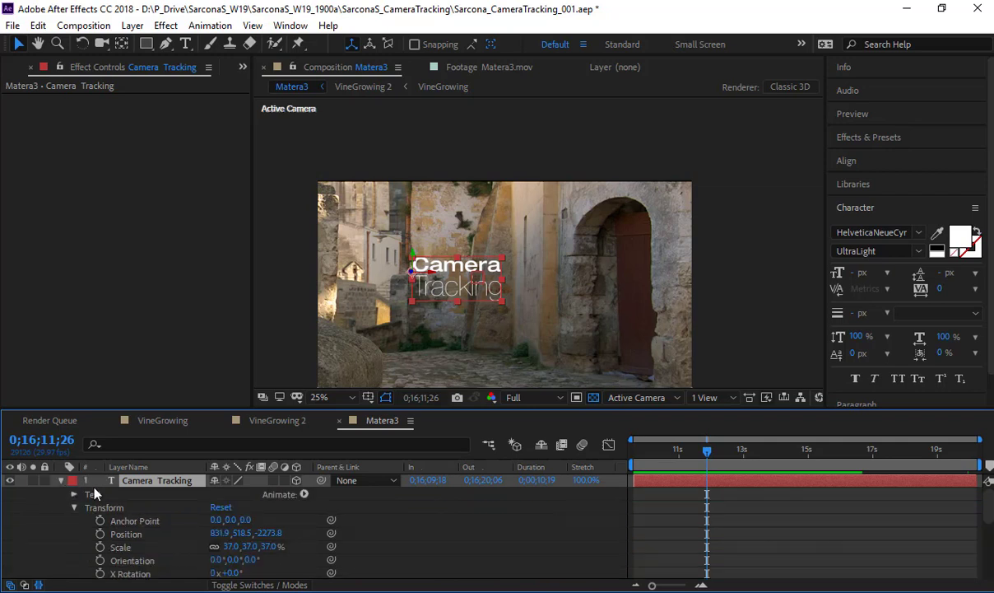
click(304, 494)
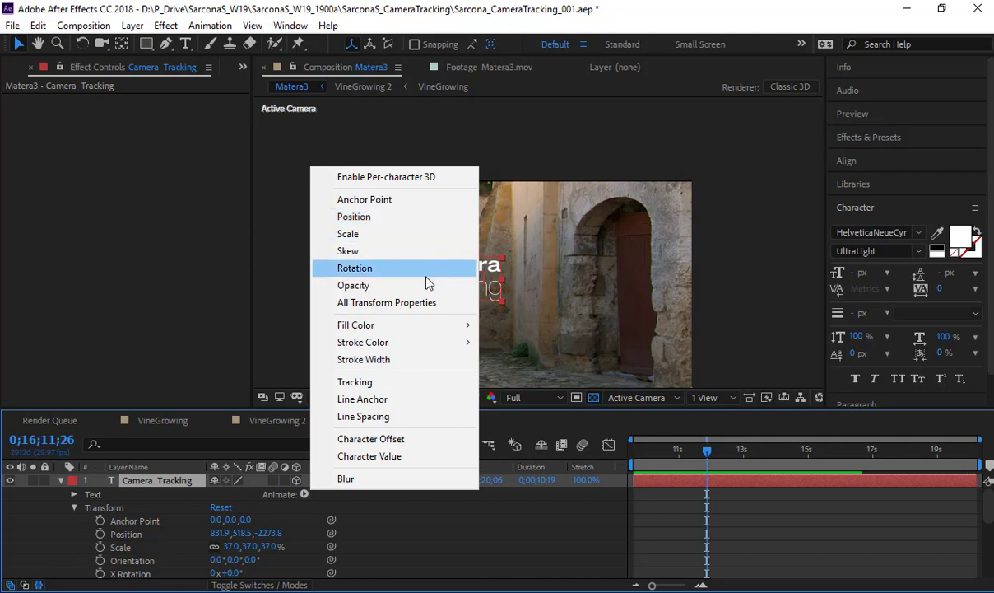
click(416, 235)
scroll(206, 518, down, 1)
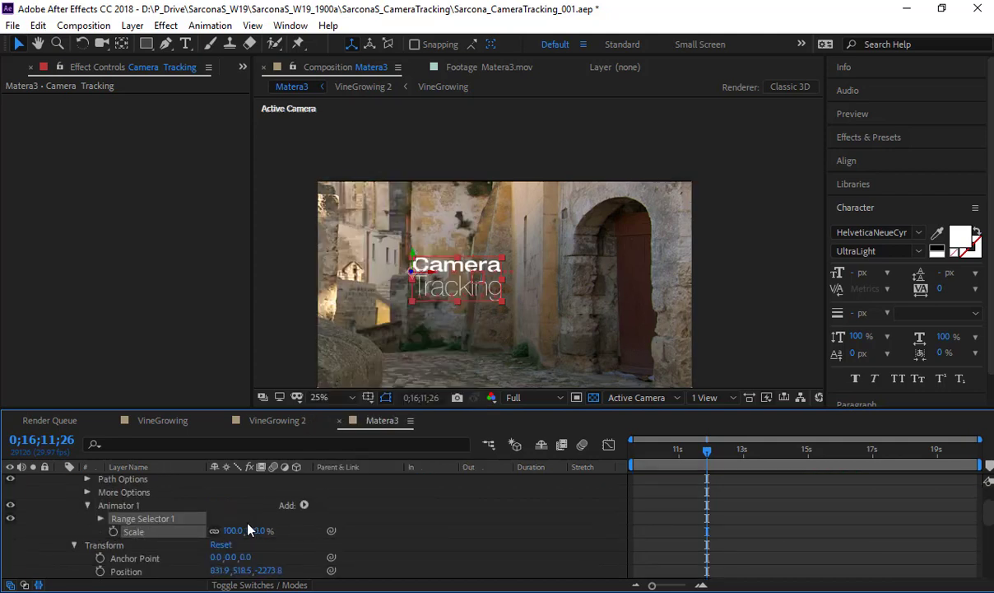
click(101, 518)
scroll(222, 535, down, 1)
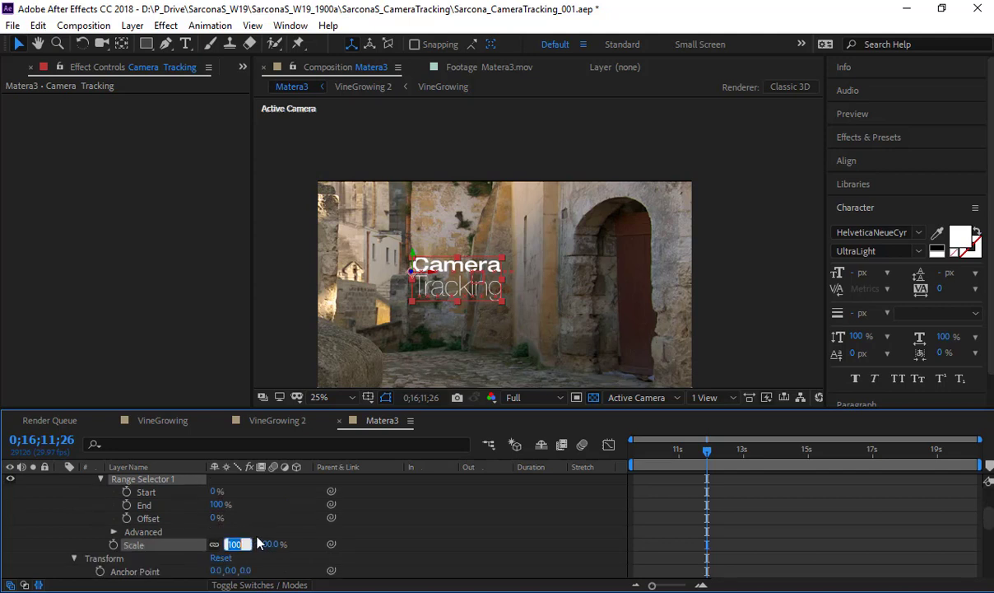
click(245, 519)
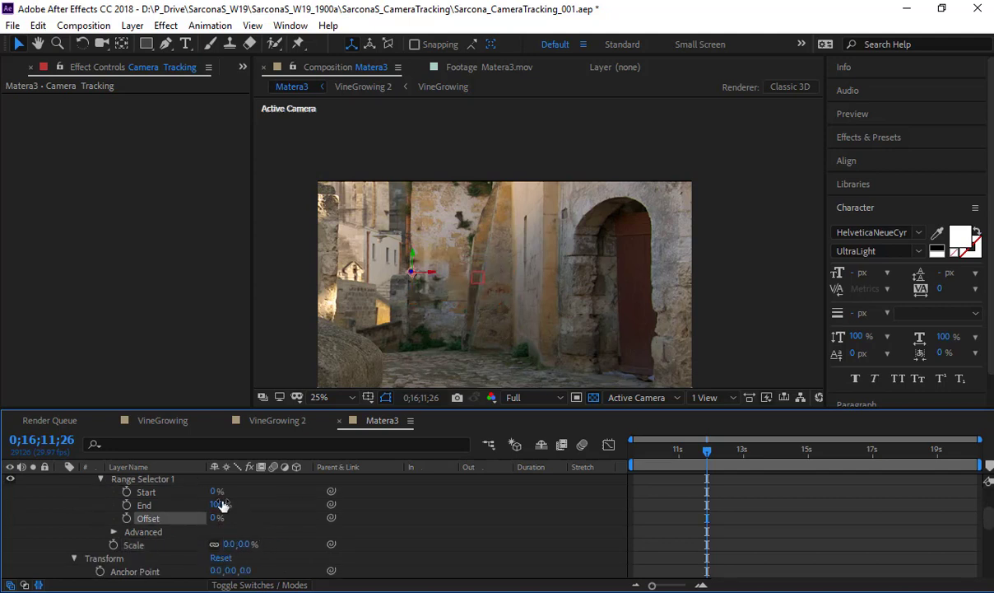
Keyframe the range selector's Start from 0% at 0;16;10;19 to 100% at 0;16;13;18
mouse_move(219, 506)
mouse_down()
mouse_move(196, 504)
mouse_move(215, 500)
mouse_up()
drag(677, 460, 763, 451)
click(128, 492)
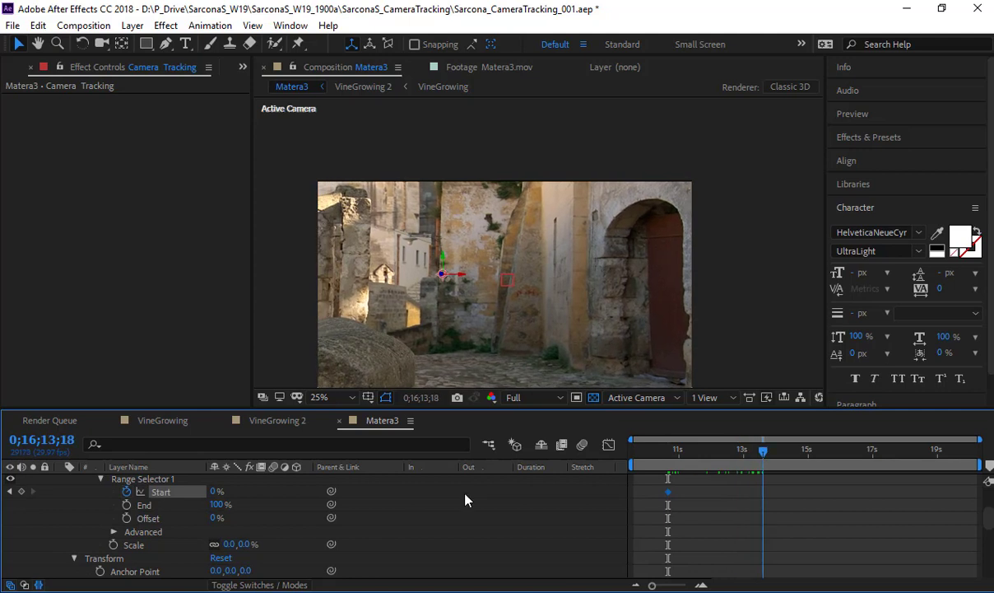
drag(246, 491, 463, 495)
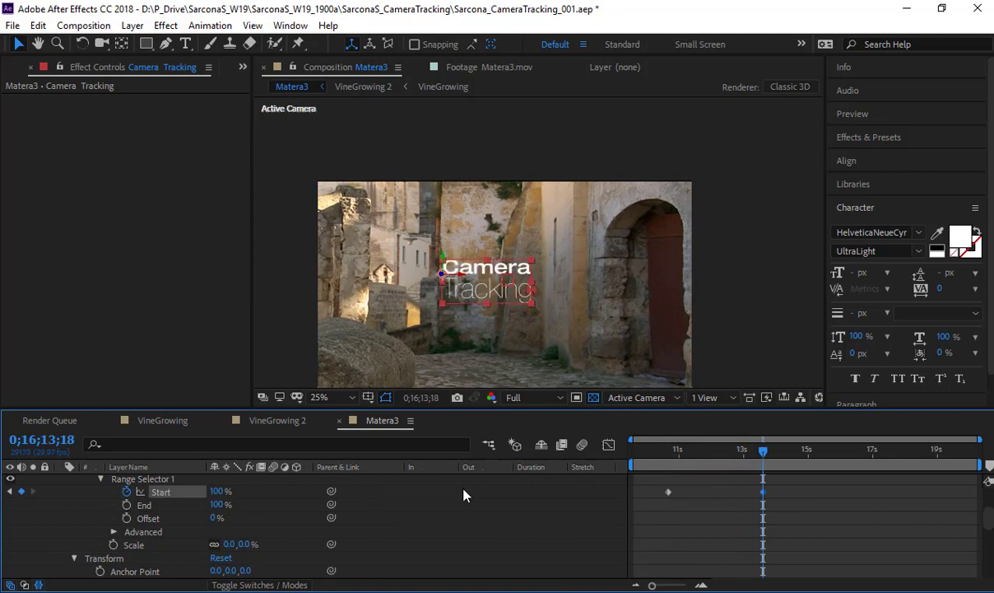
Preview the title's letter-by-letter scale animation from its first keyframe, and park the playhead at 0;16;13;22
click(667, 453)
key(space)
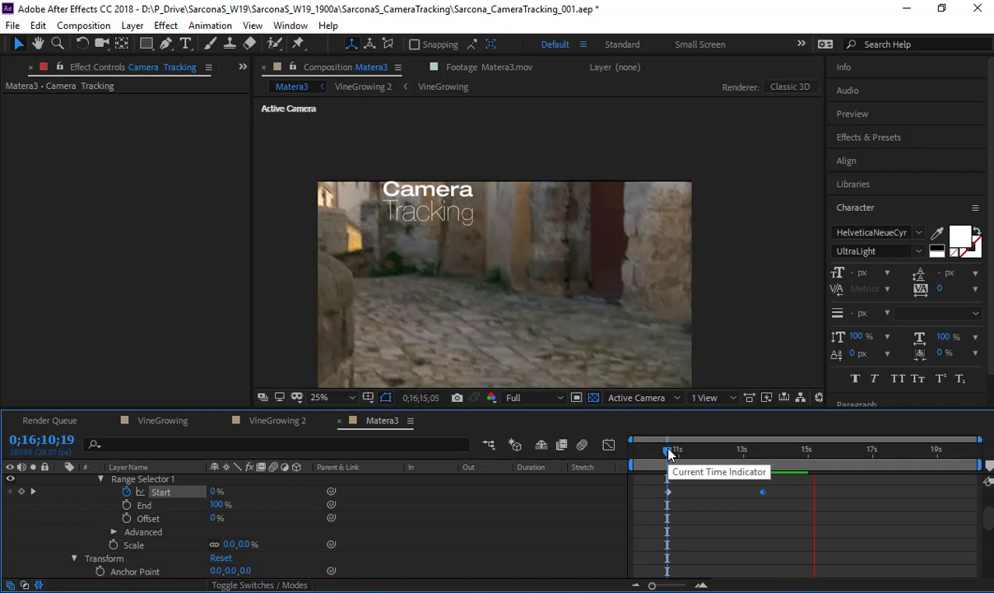
drag(681, 453, 708, 451)
key(k)
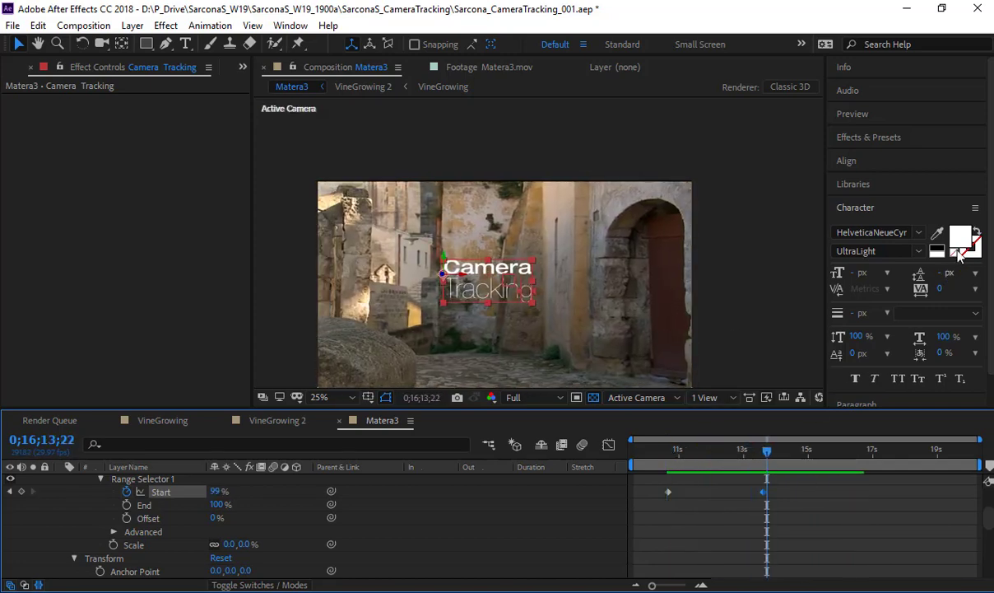
Set the Camera Tracking text's fill color to a dark brown sampled from the footage's arched wooden door
click(960, 238)
mouse_move(146, 74)
mouse_down()
mouse_move(106, 89)
mouse_move(106, 146)
mouse_up()
click(336, 119)
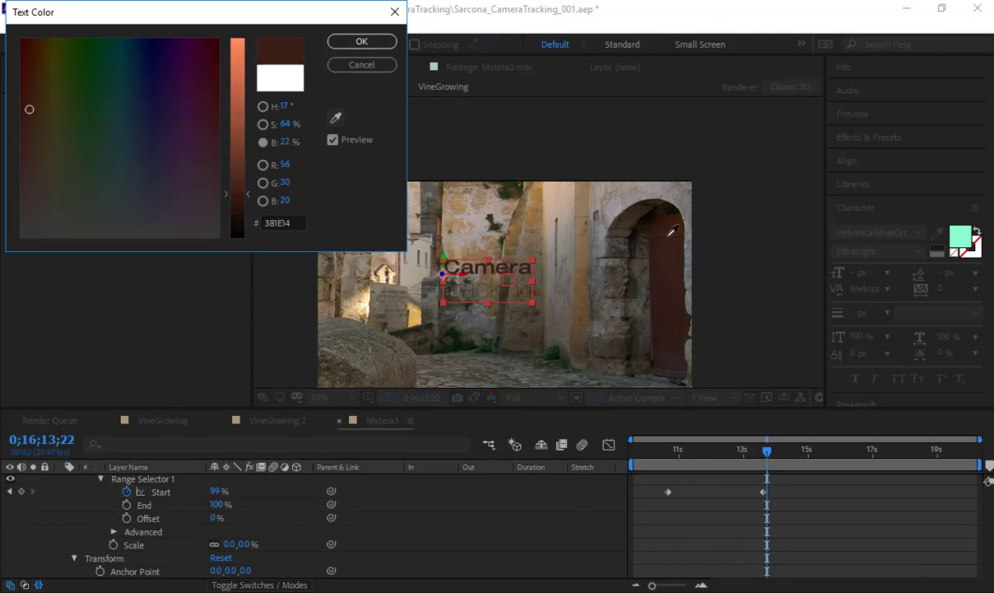
click(362, 42)
Collapse the Camera Tracking layer's properties and add a Drop Shadow layer style to it
scroll(98, 501, up, 3)
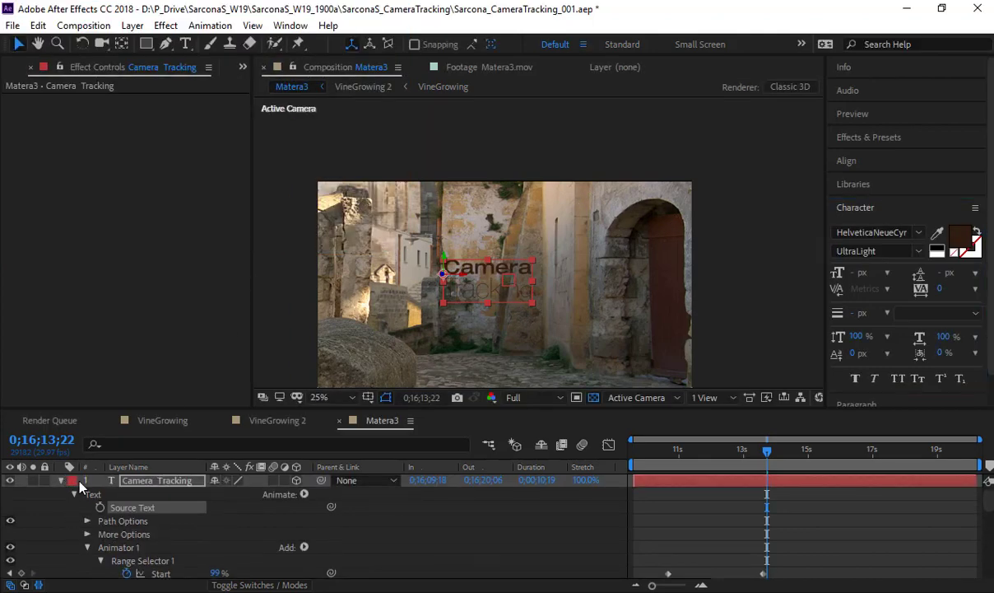
click(60, 480)
right_click(169, 479)
mouse_move(308, 281)
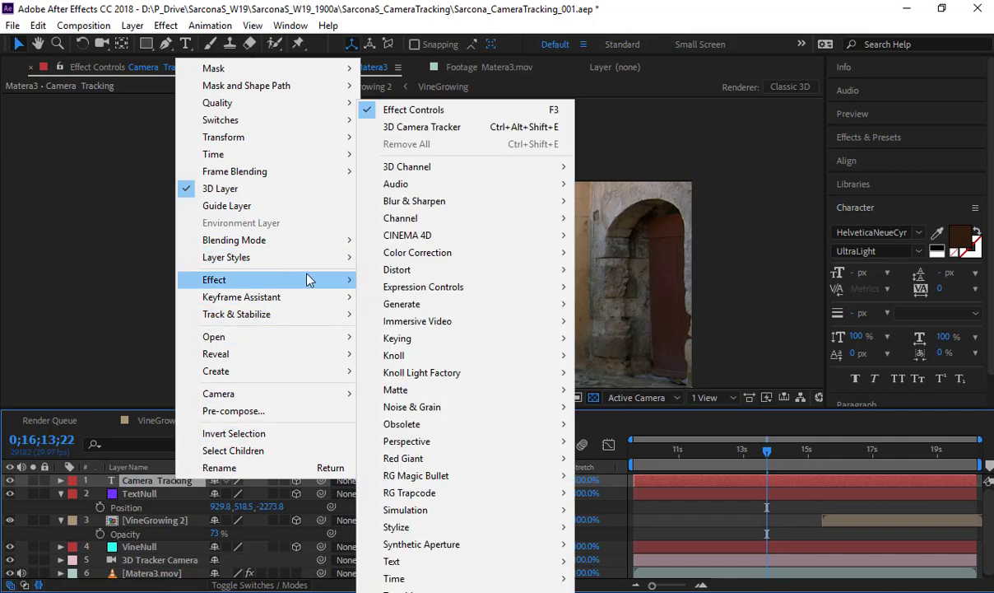
mouse_move(255, 257)
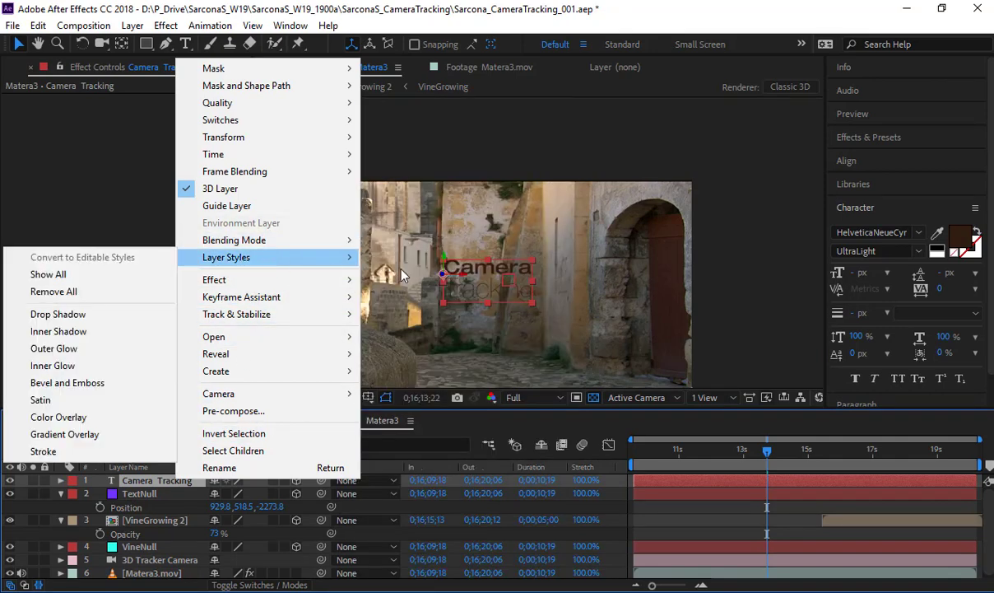
click(99, 313)
Expand the Camera Tracking layer's Drop Shadow settings and set its Spread to 7%
scroll(466, 292, up, 2)
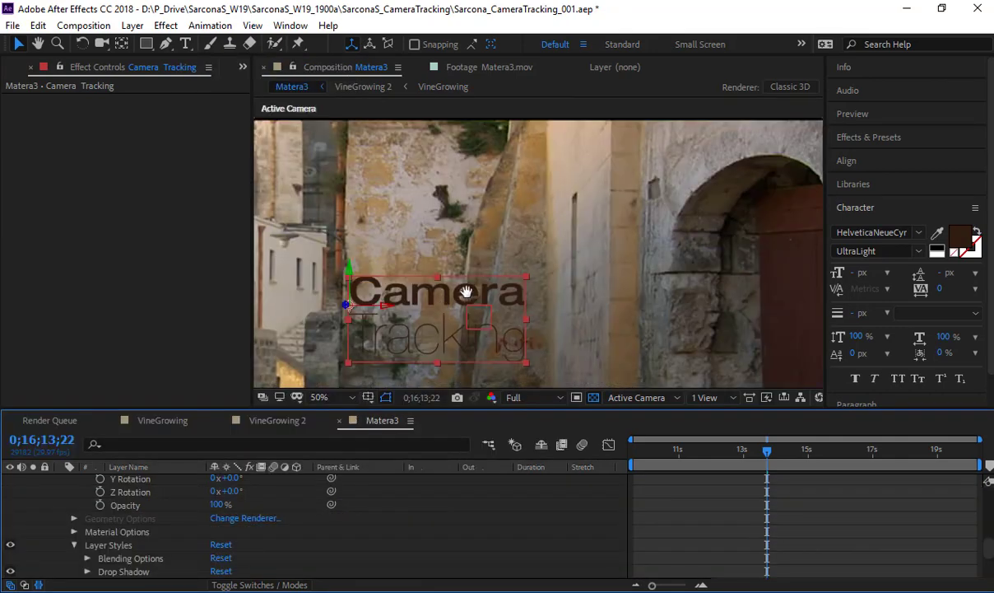
drag(465, 293, 583, 222)
scroll(124, 511, down, 2)
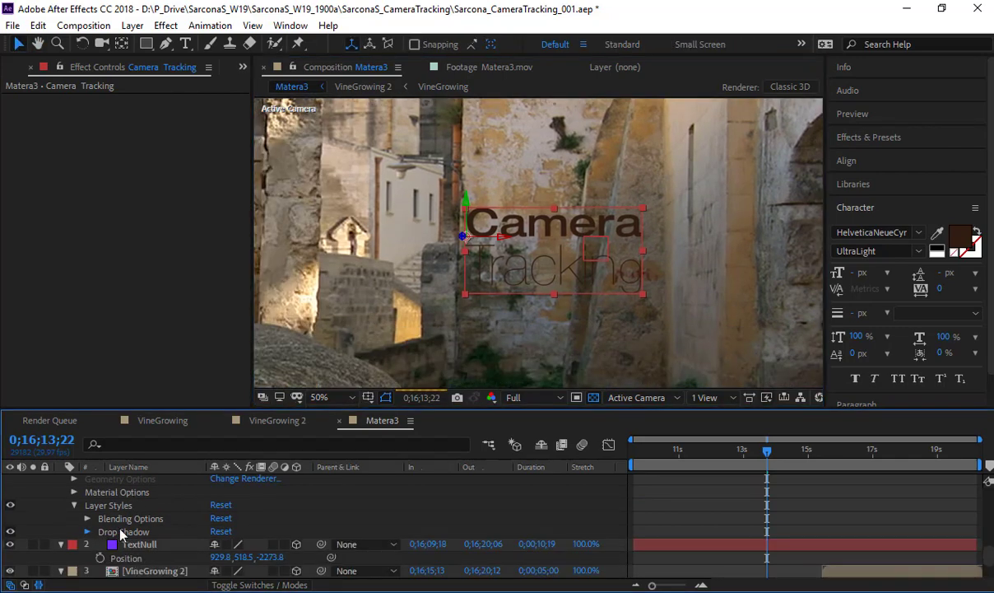
click(87, 531)
scroll(237, 528, down, 3)
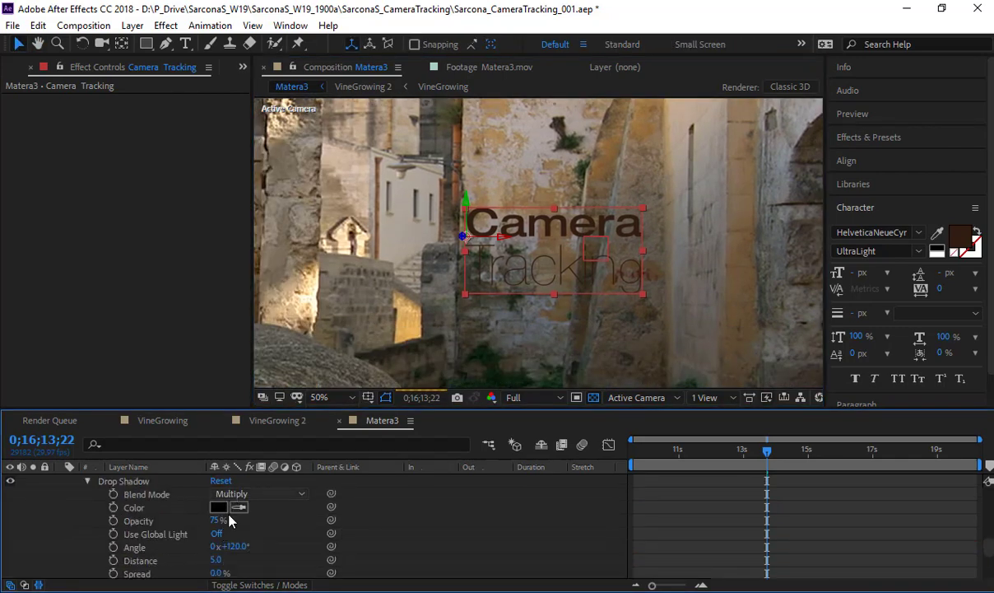
drag(217, 521, 228, 574)
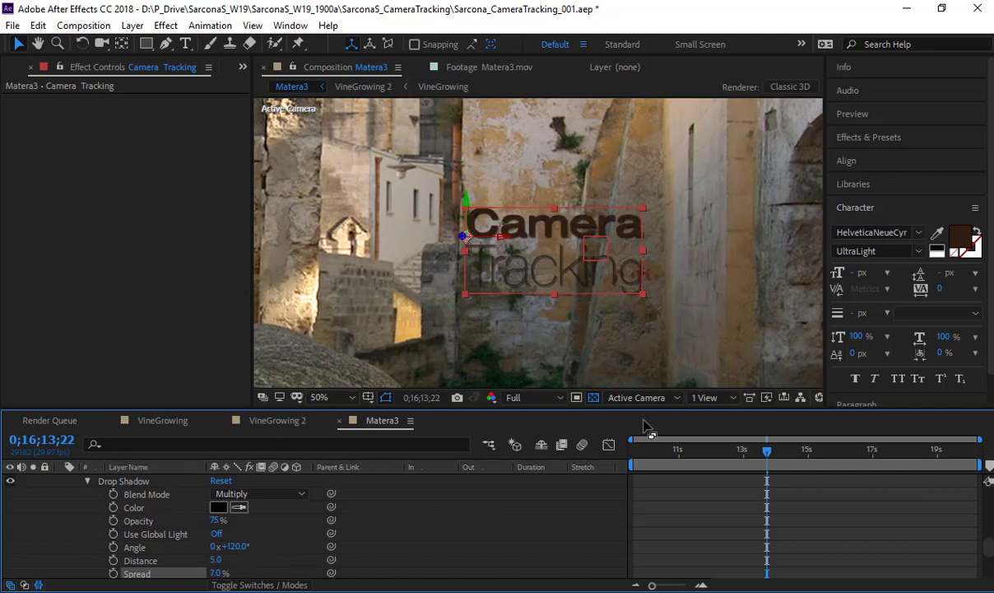
Recolor the Camera Tracking text with a light peach fill sampled from the footage and deselect the layer
click(938, 233)
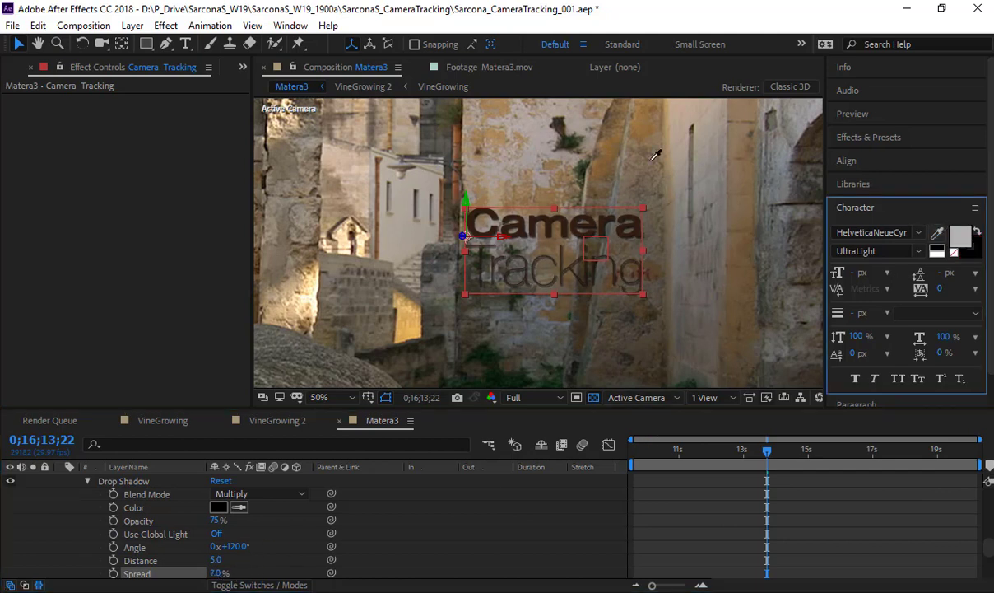
click(704, 107)
scroll(616, 173, down, 1)
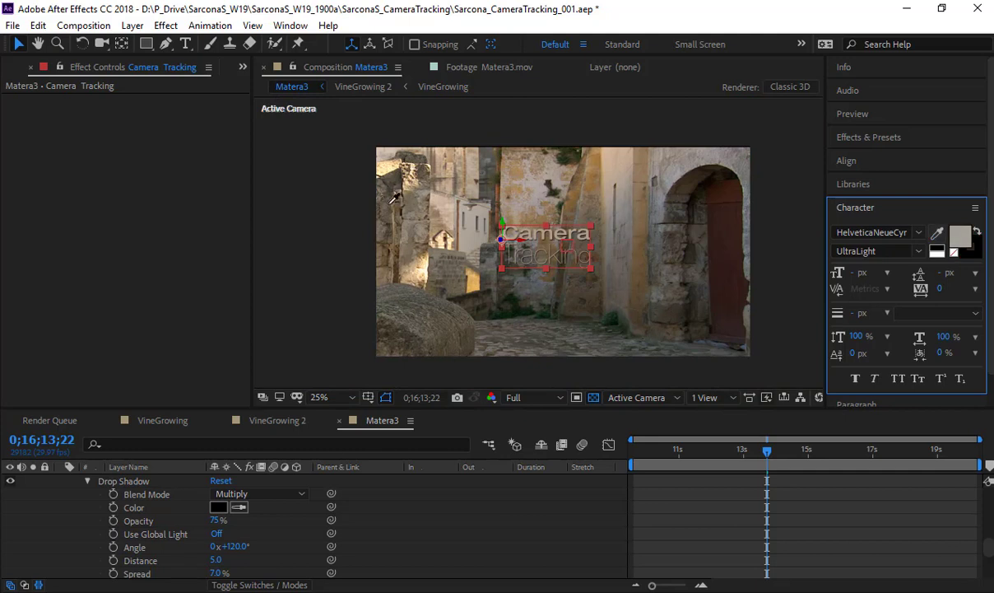
click(673, 227)
click(781, 254)
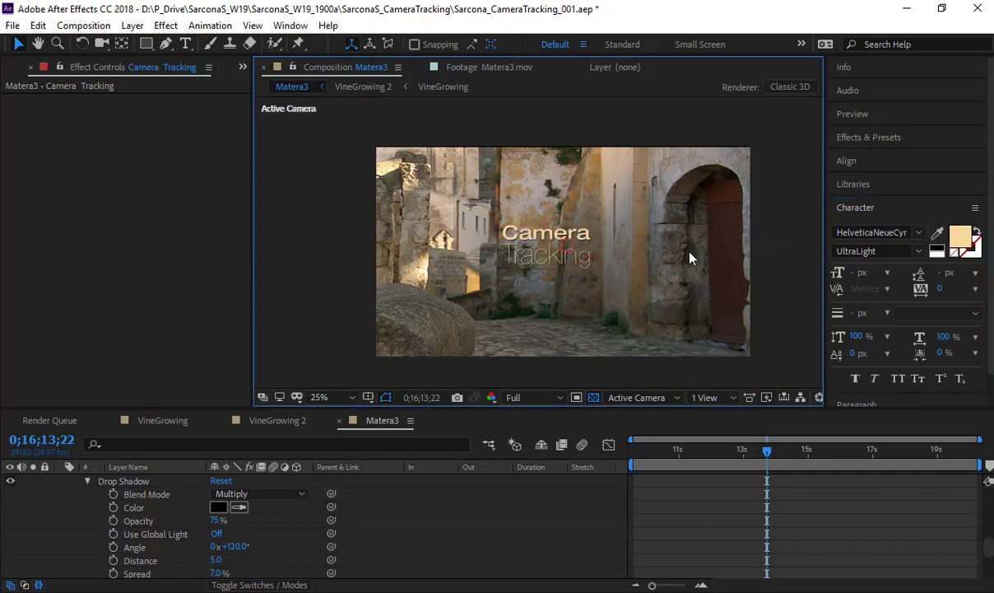
Preview the recolored title with its drop shadow from the start of the Matera3 composition
key(space)
drag(648, 264, 599, 262)
click(628, 464)
key(space)
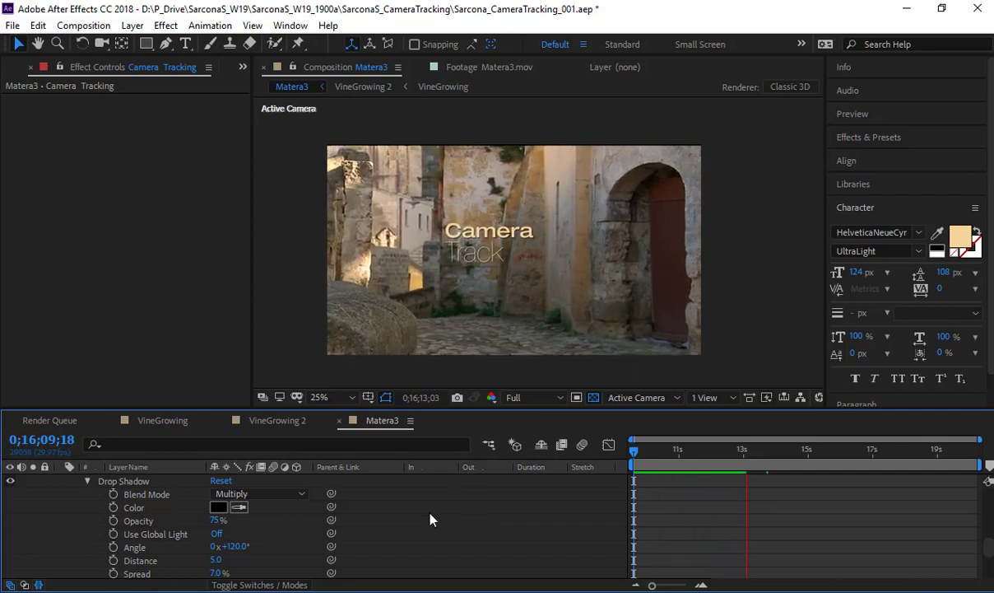
Enable motion blur on the Camera Tracking layer and in the composition, and stop the preview at 0;16;14;14
scroll(354, 517, up, 10)
right_click(326, 509)
scroll(278, 523, up, 4)
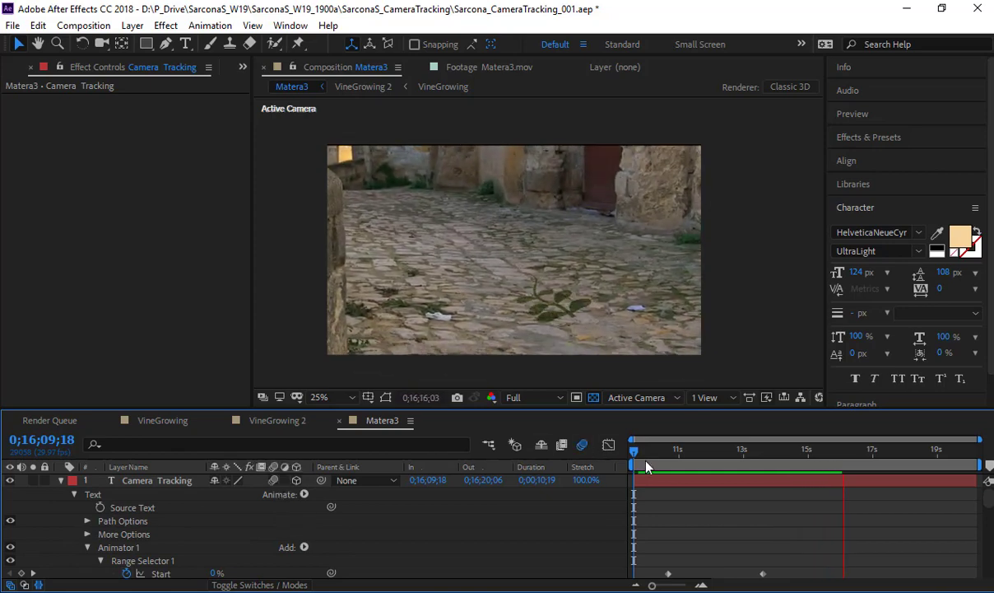
click(583, 445)
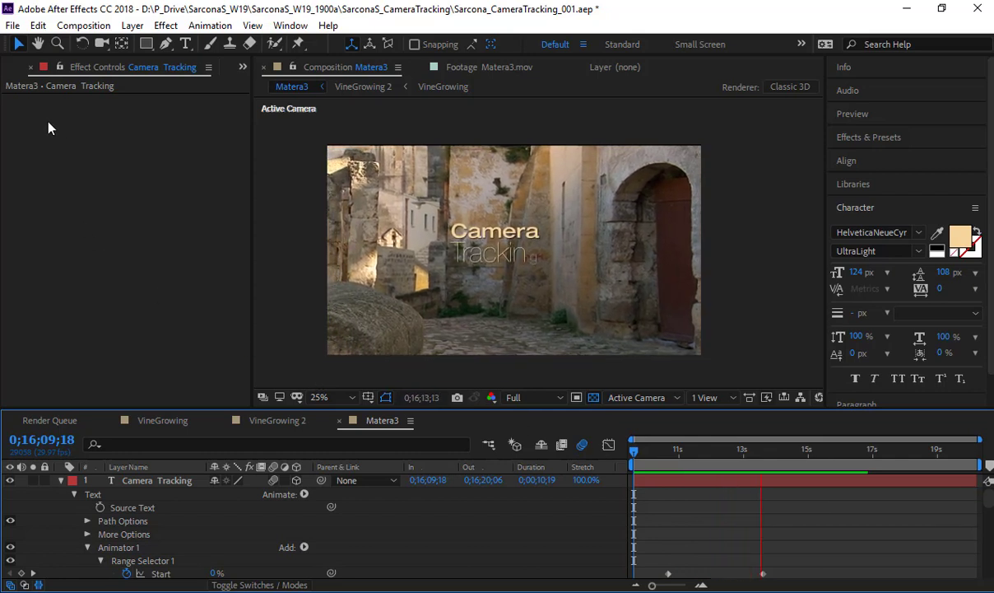
key(space)
Collapse the timeline layers and add the particles clip ending in _1.mp4 from the Movies folder as the topmost Matera3 layer
click(13, 70)
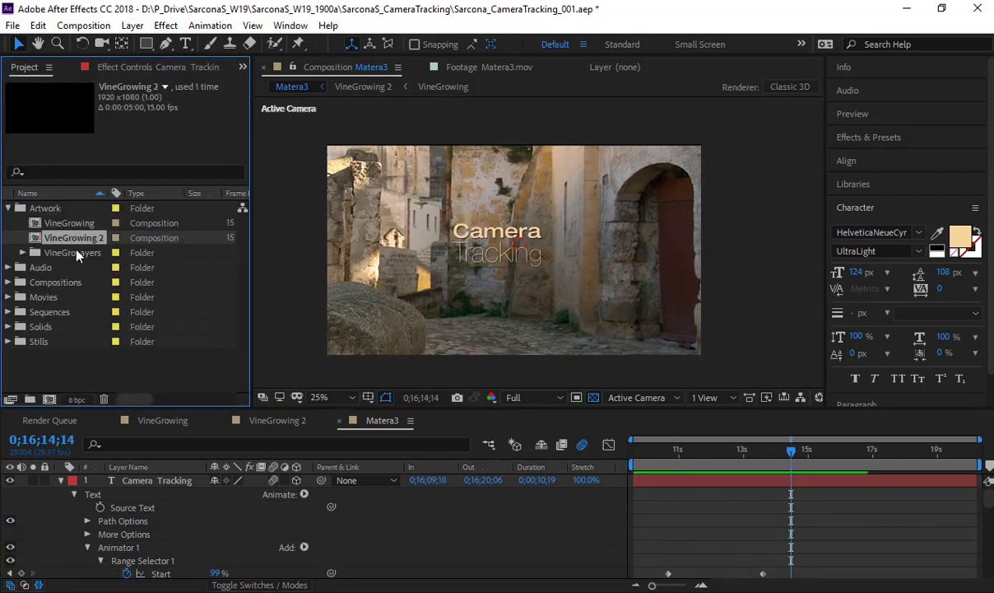
click(9, 297)
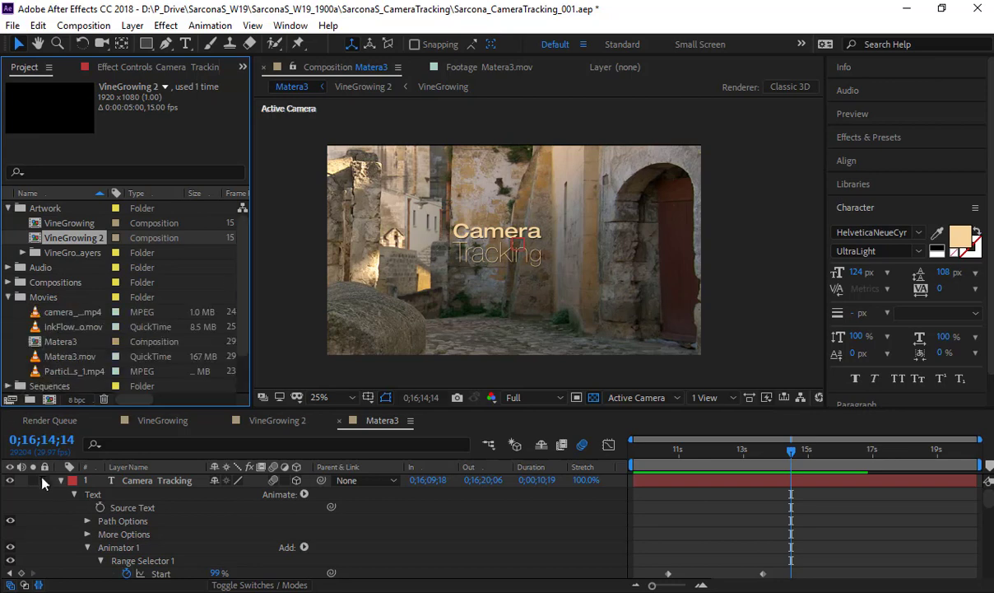
click(61, 480)
click(60, 507)
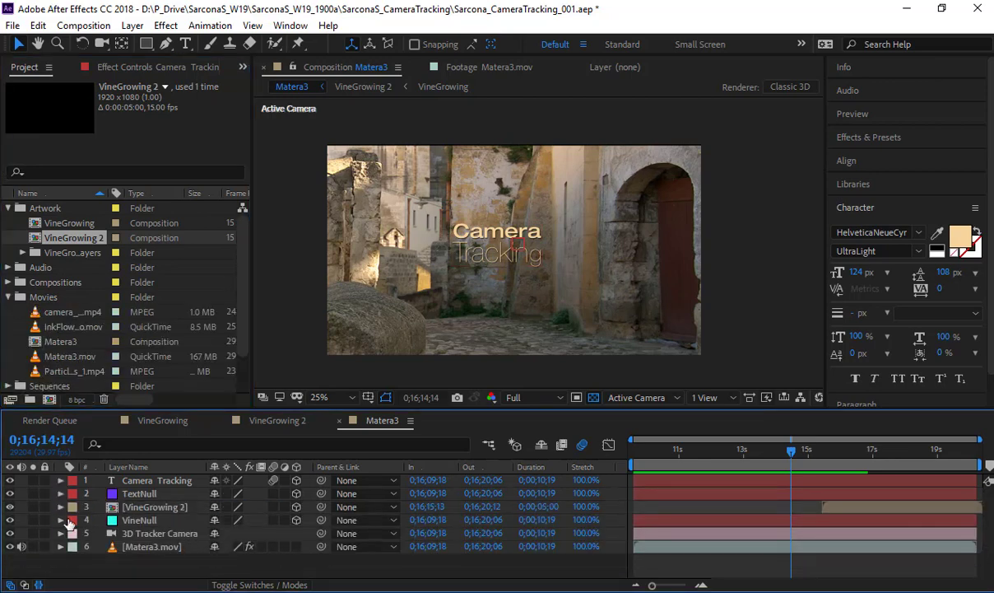
click(66, 371)
drag(60, 371, 132, 461)
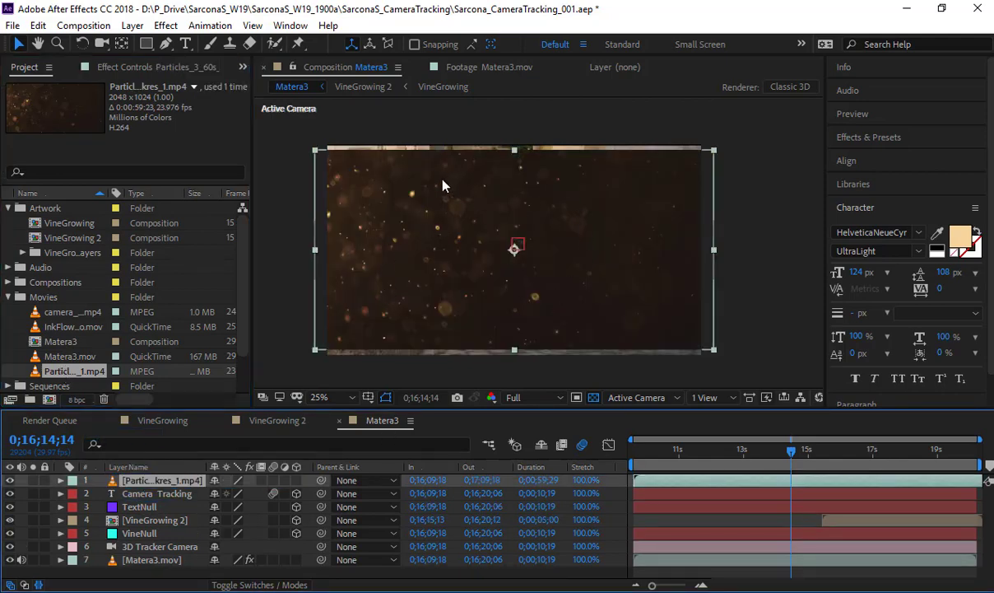
Scale the particles layer to 119% so it covers the frame, and preview it from the composition start
key(s)
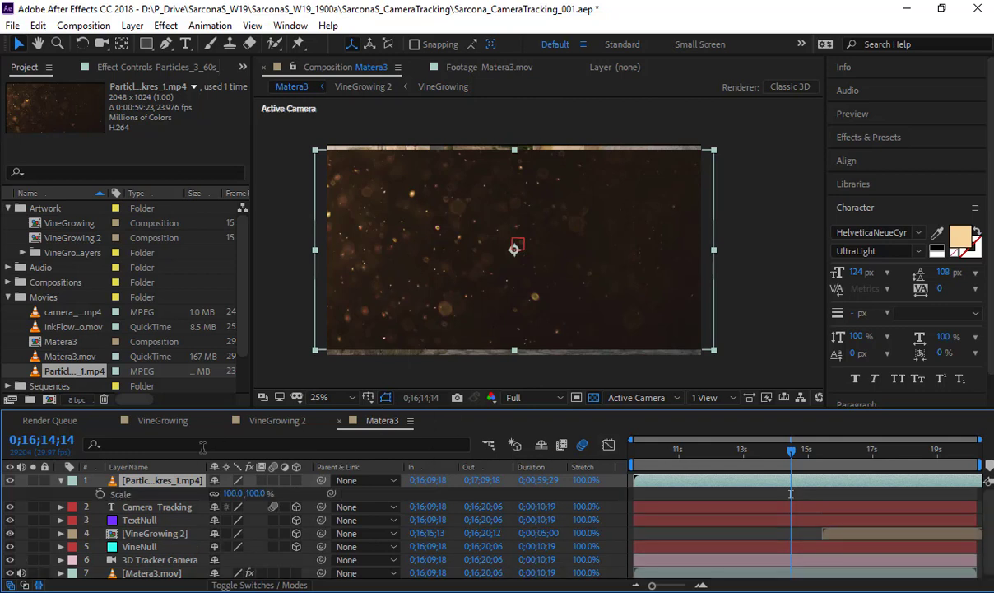
drag(241, 497, 262, 495)
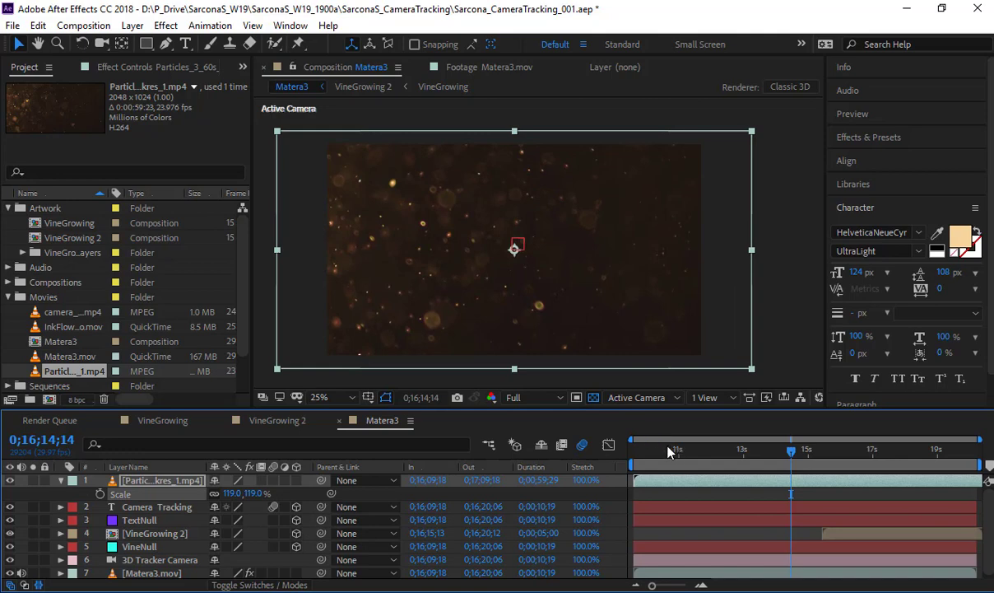
drag(671, 451, 631, 452)
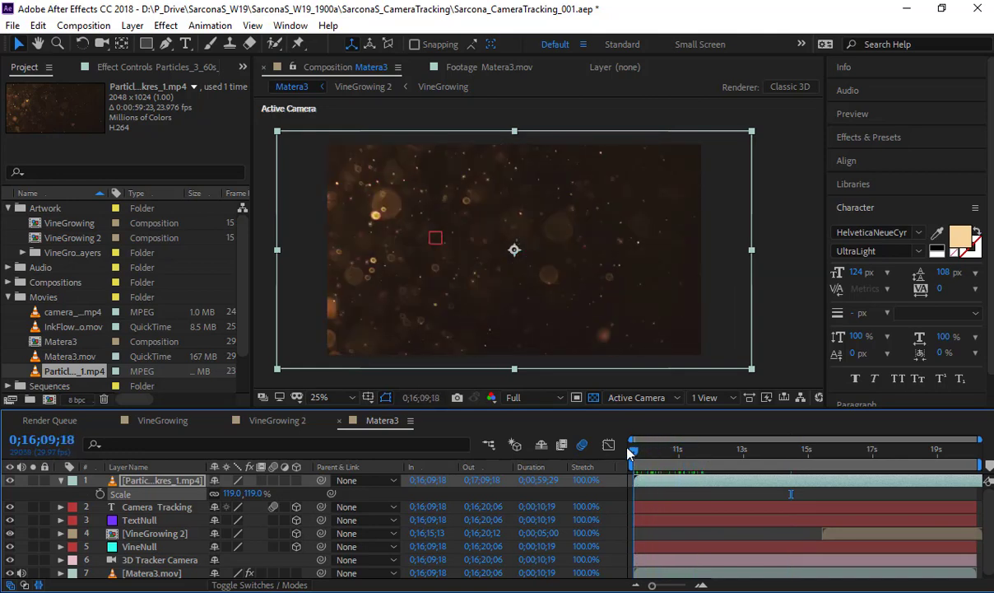
key(space)
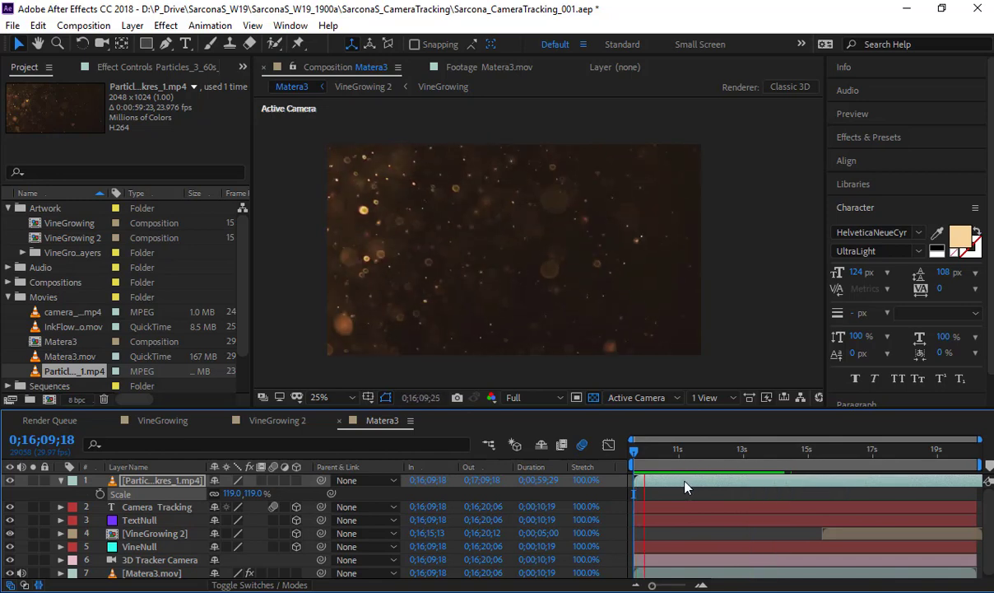
Shift the particles layer earlier so it begins at 0;16;08;26, and preview it up to 0;16;11;22
drag(684, 481, 622, 452)
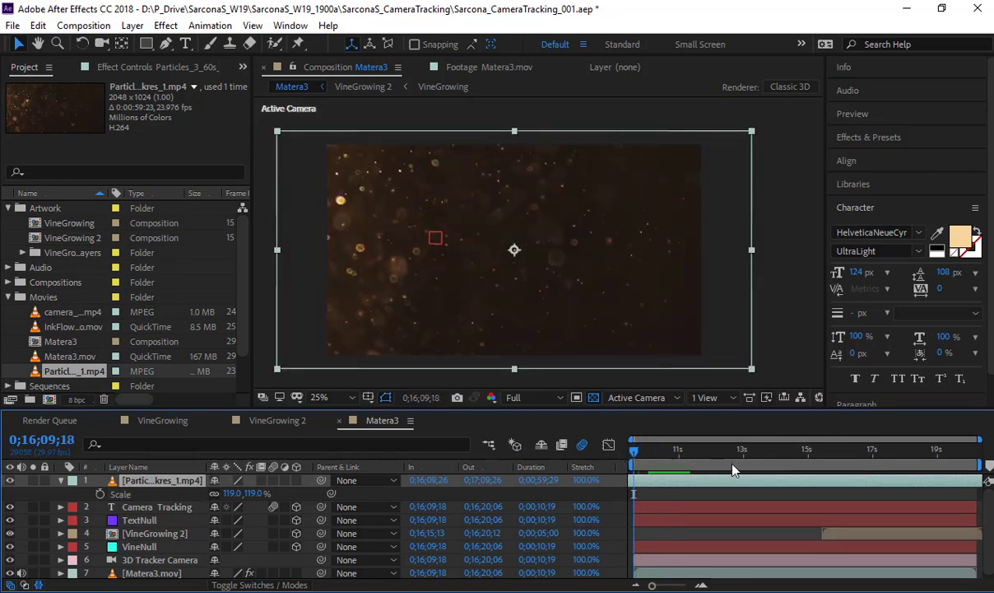
key(space)
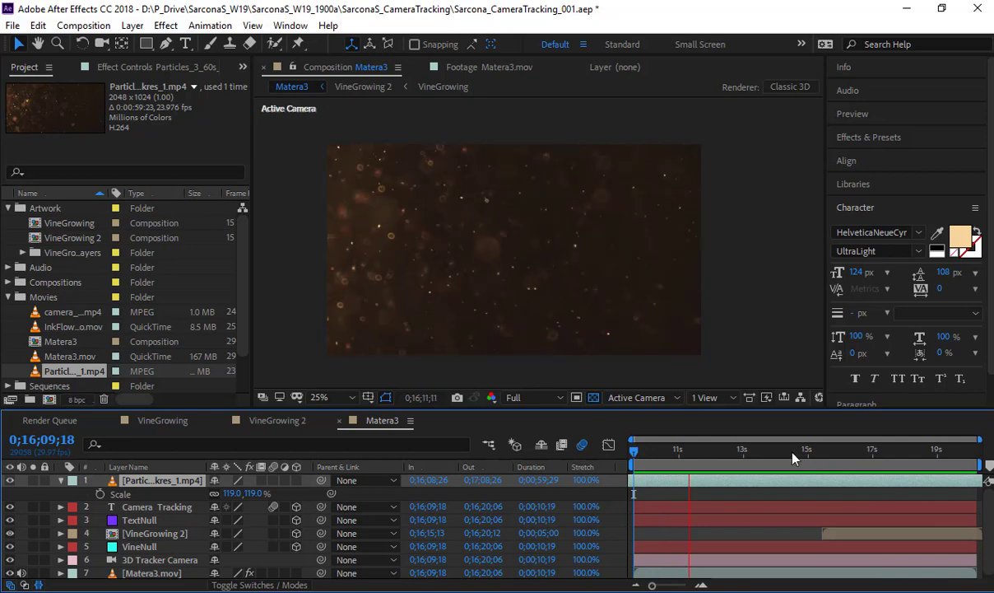
key(space)
Set the particles layer's blending mode to Add and preview the blended particles up to 0;16;12;09
click(280, 583)
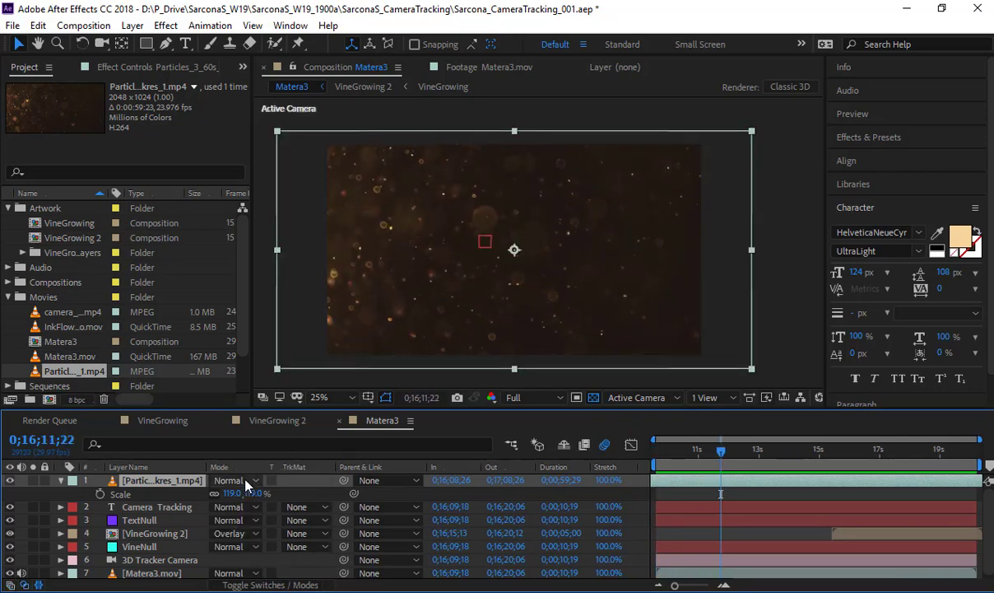
click(243, 481)
click(298, 229)
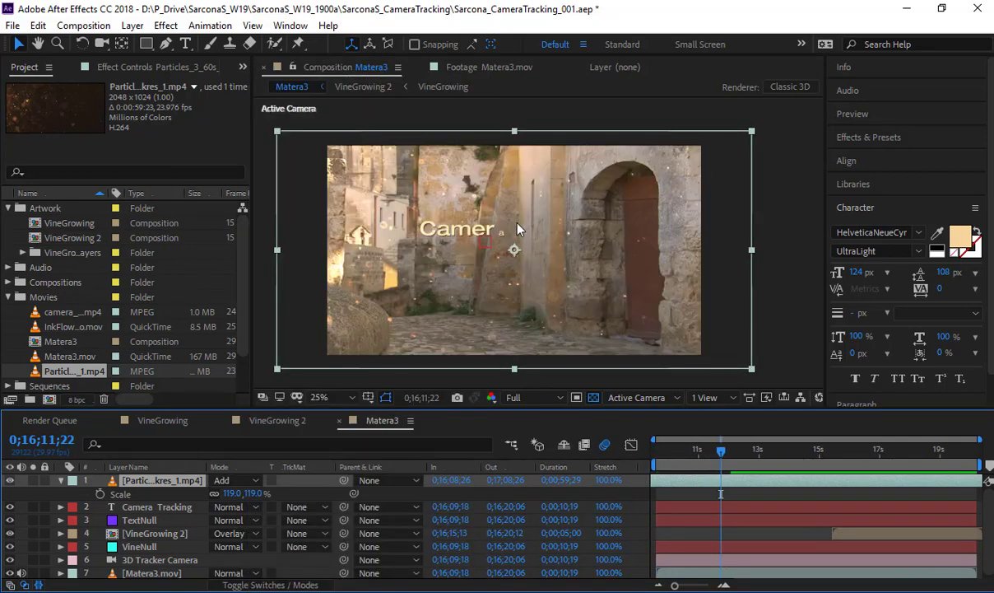
click(720, 376)
key(space)
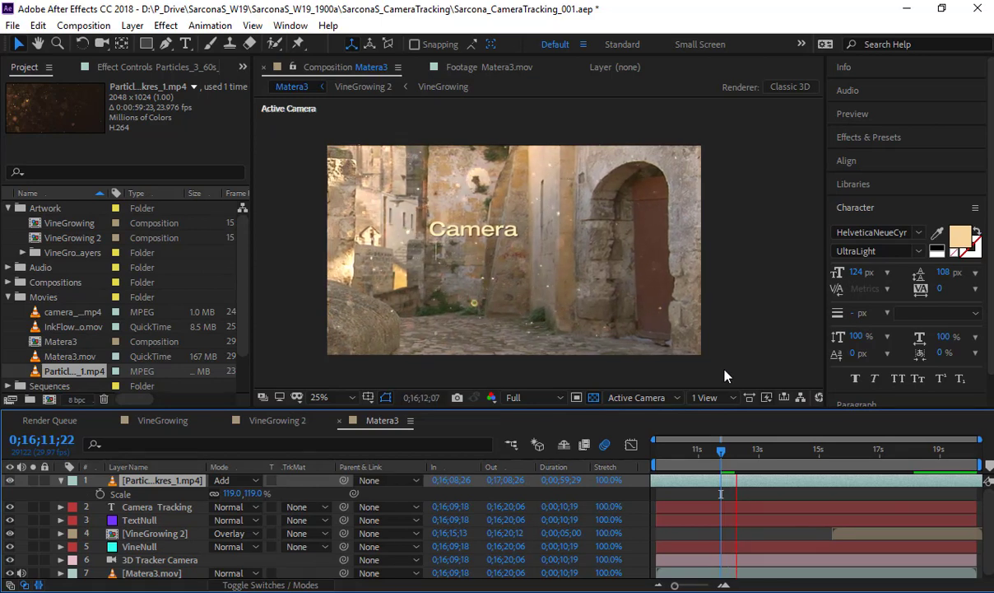
key(space)
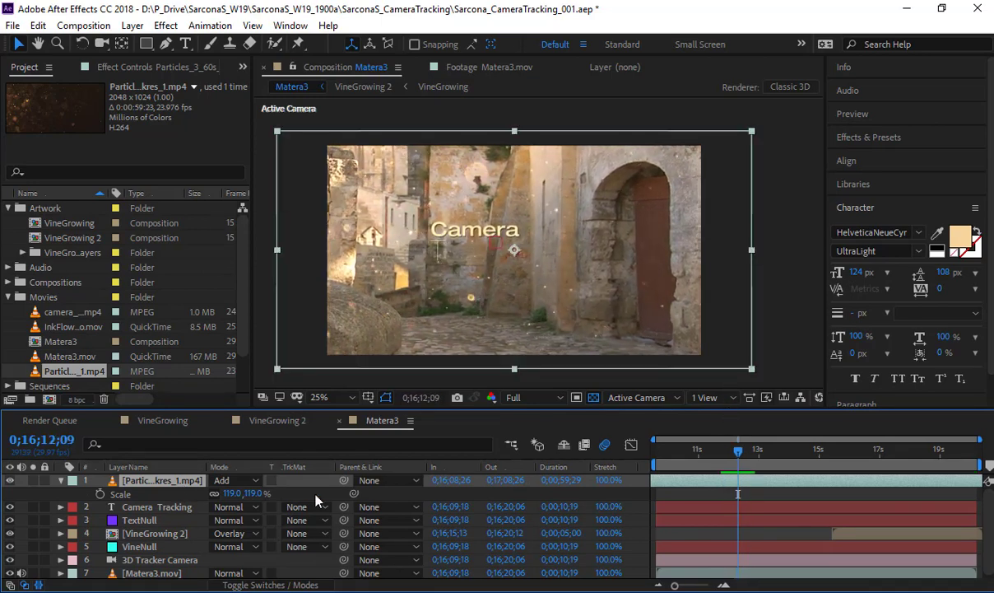
Make the particles layer a 3D layer and preview it from 0;16;12;09
click(272, 585)
click(297, 480)
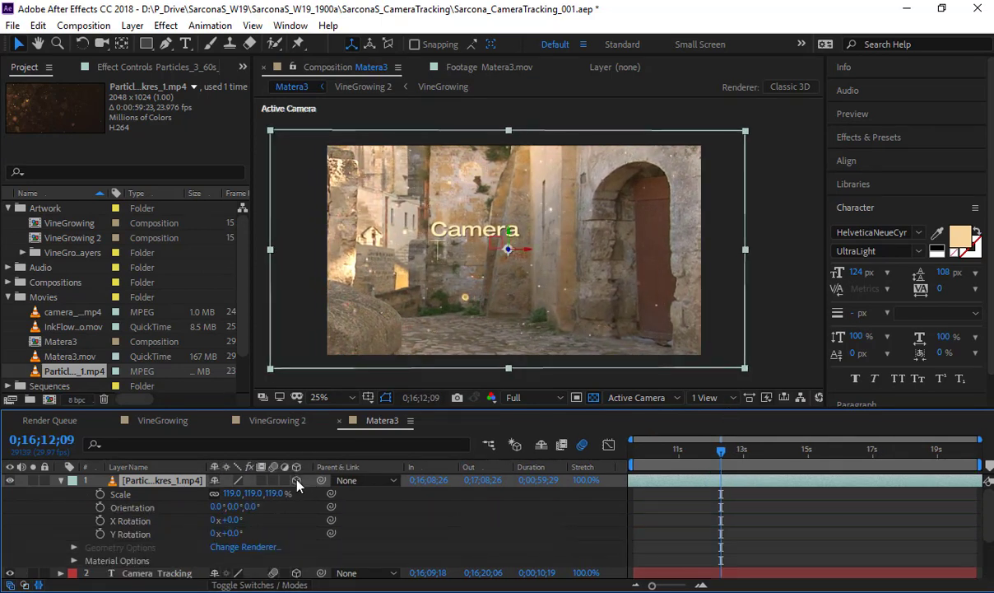
key(space)
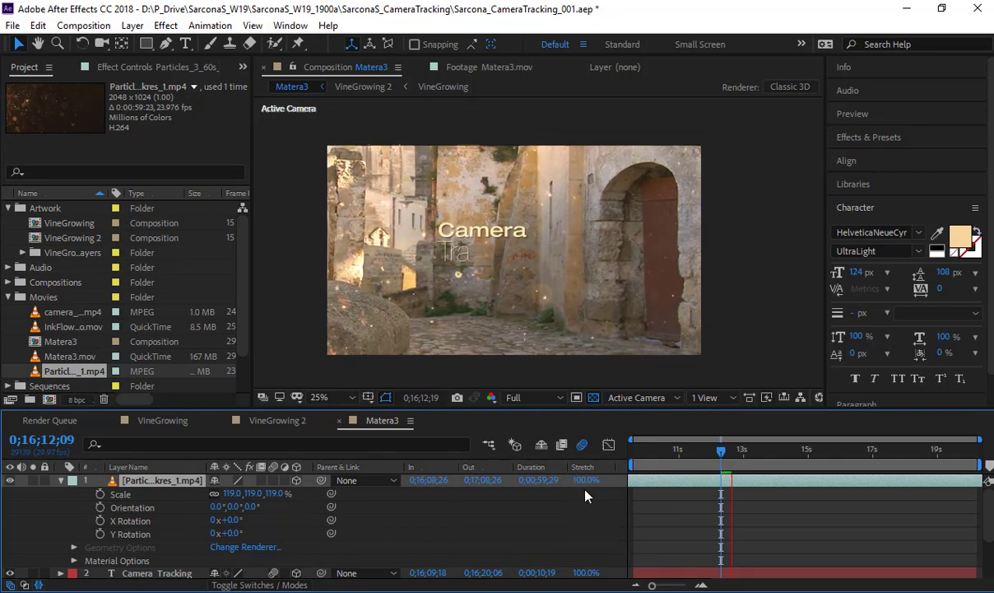
Scale the particles layer up to 188% and preview the composition
key(space)
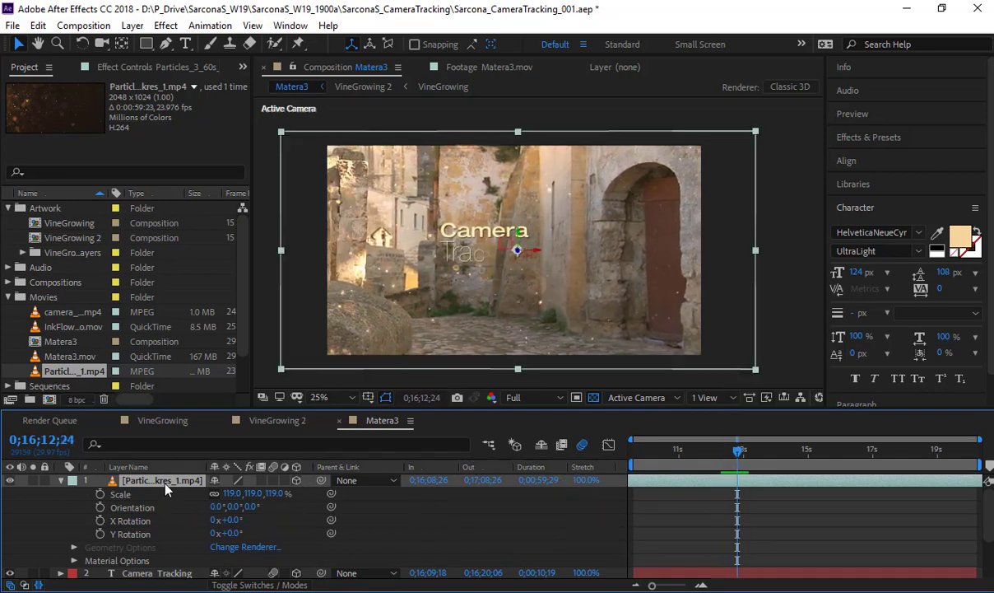
key(u)
key(s)
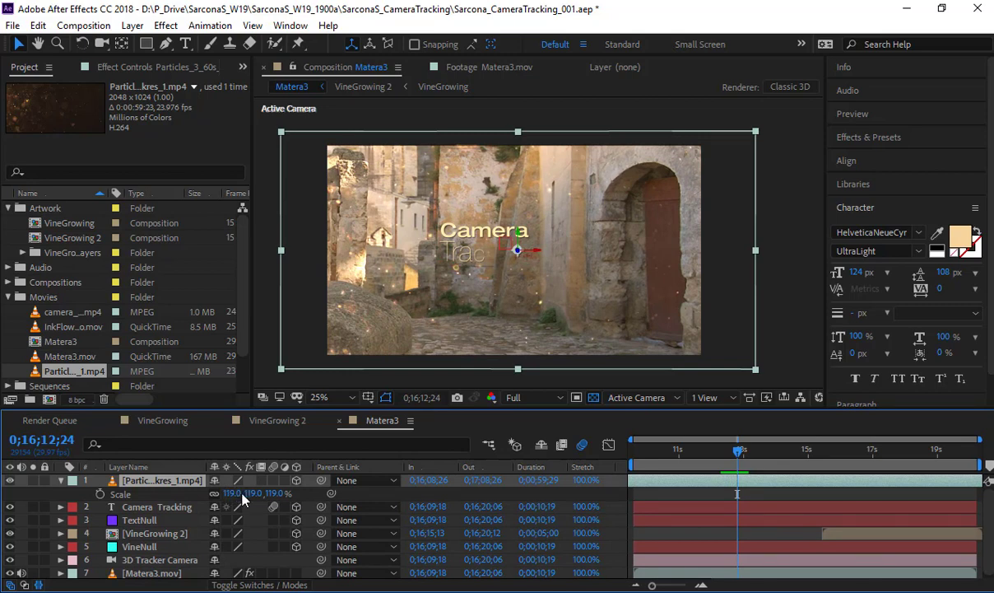
drag(244, 498, 586, 495)
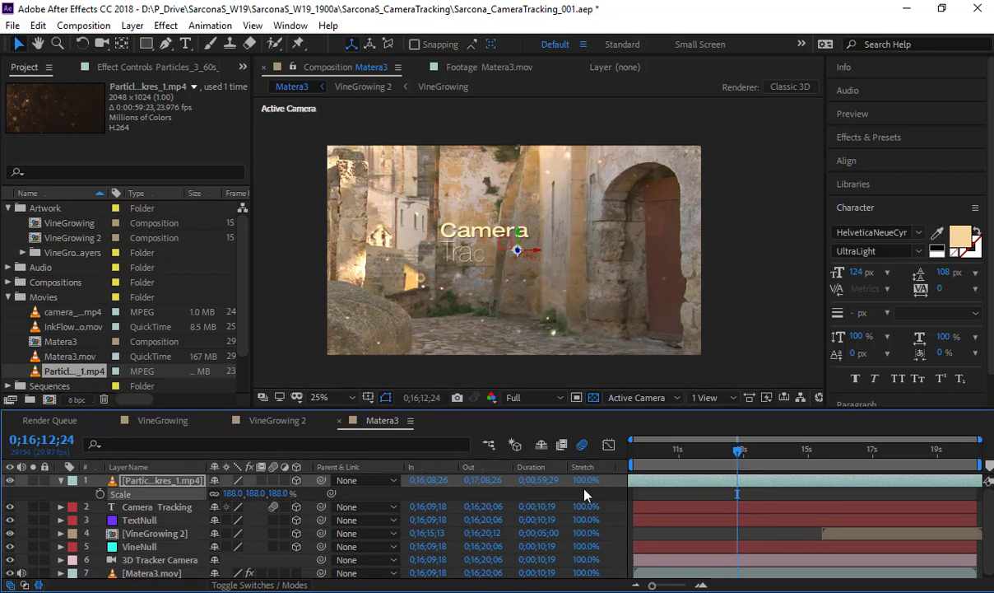
key(space)
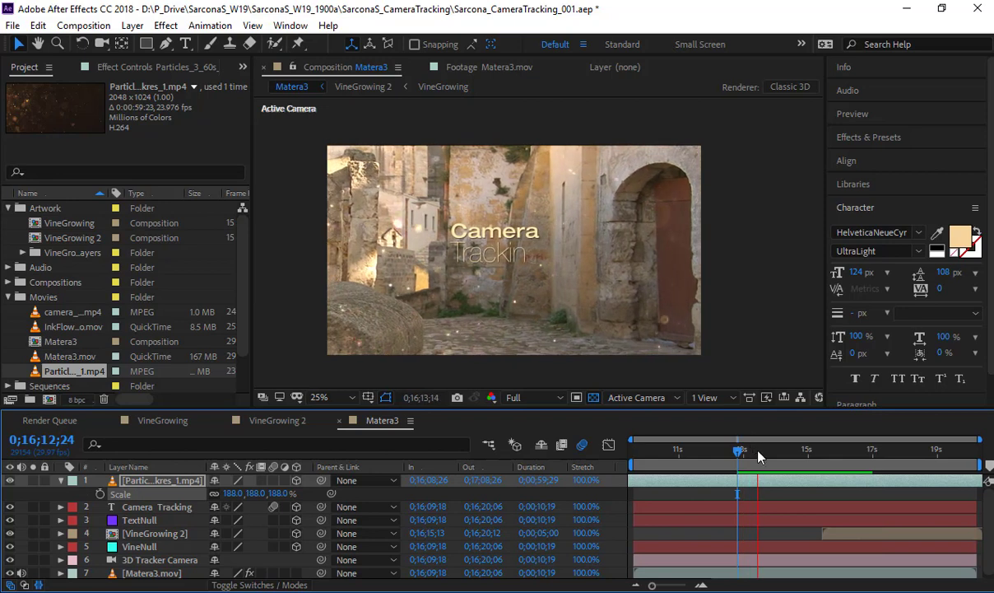
Check the particles layer near 0;16;16;07 and enlarge its scale to 246% so it covers the frame
drag(758, 452, 847, 460)
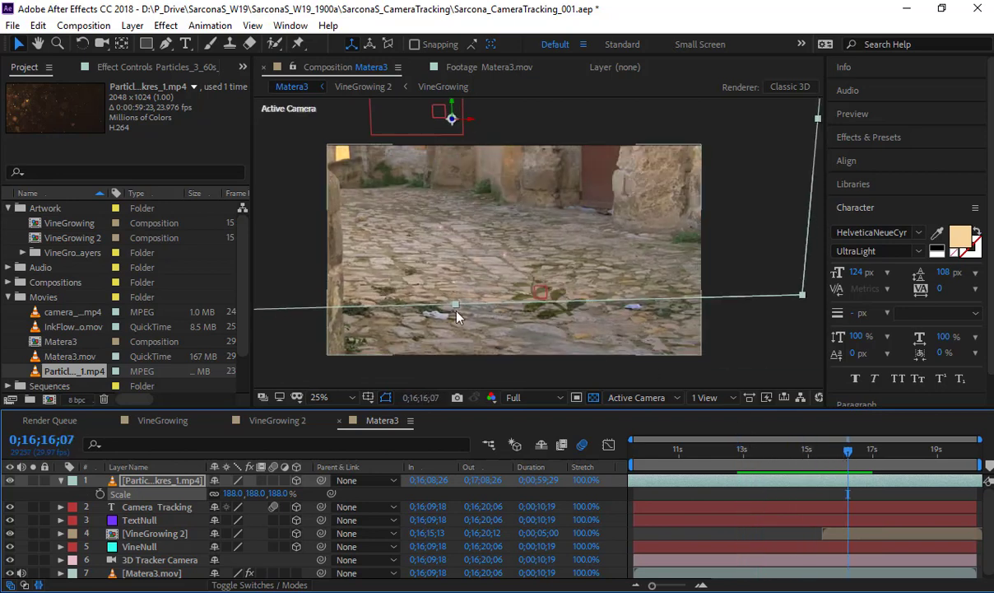
key(r)
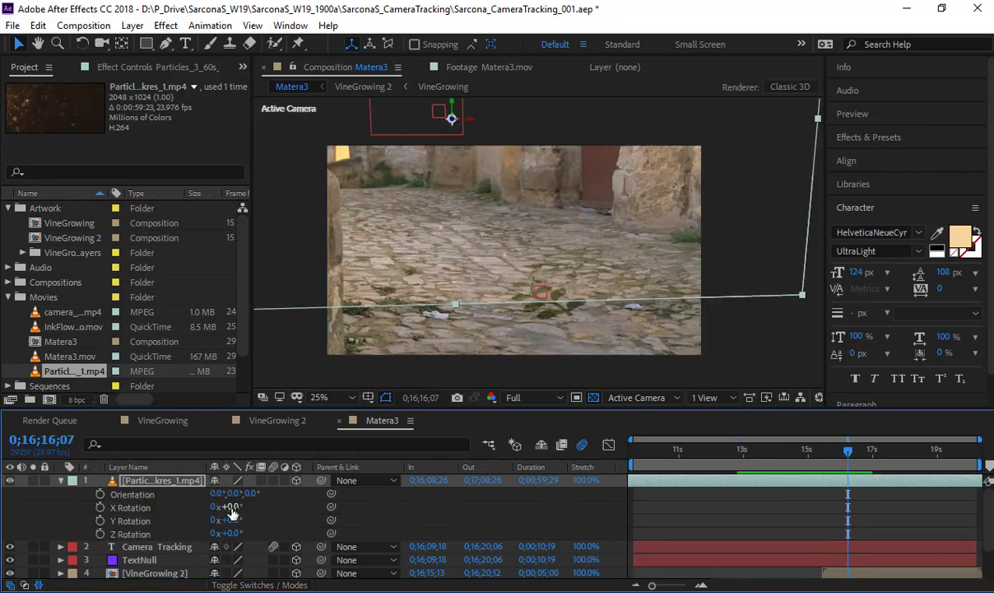
drag(228, 506, 281, 510)
key(s)
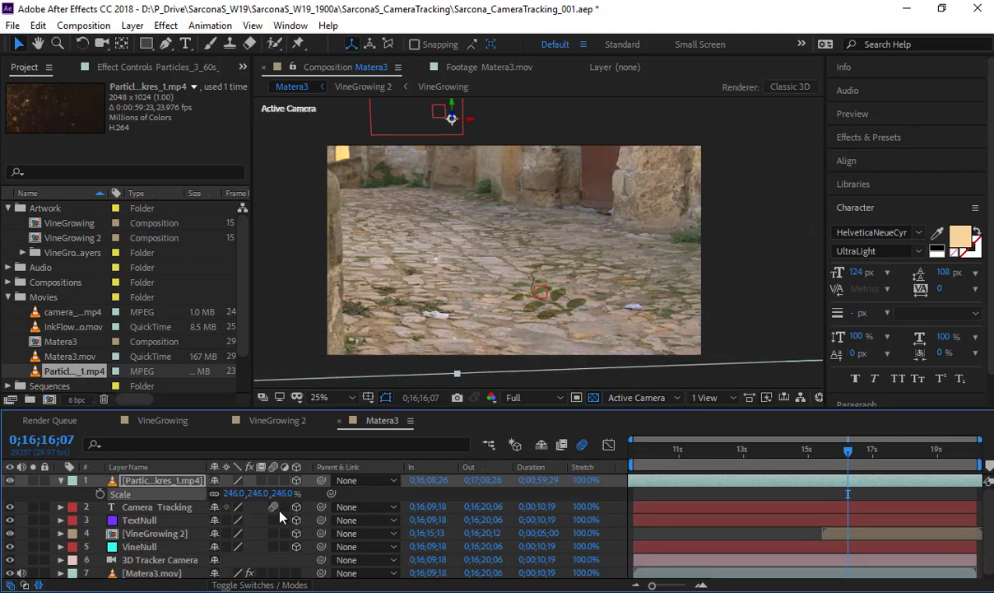
Lower the particles layer's opacity to 50% and preview the composition from about 0;16;10;07
key(t)
click(212, 493)
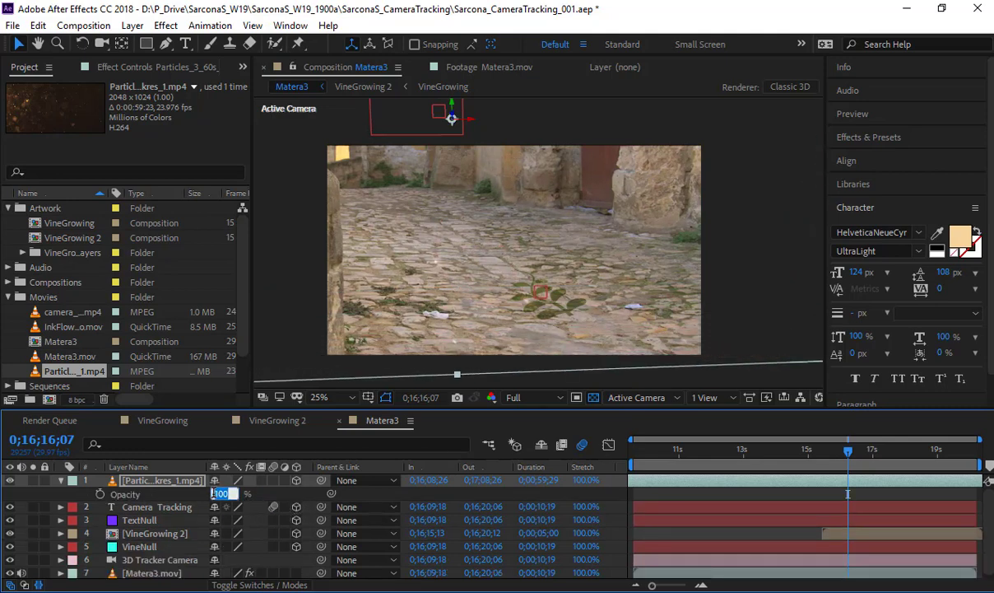
text(50)
key(Return)
click(655, 448)
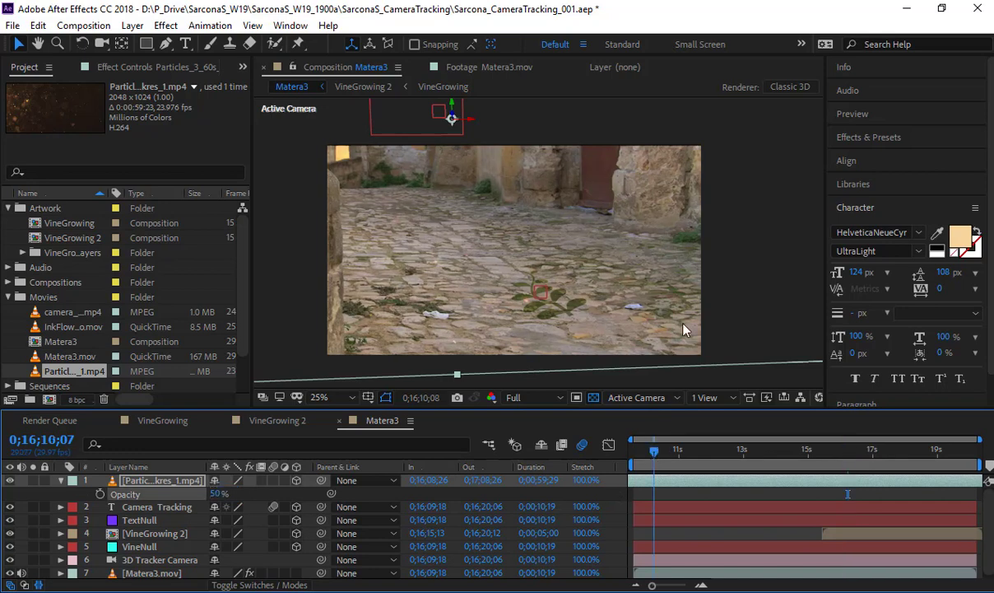
key(space)
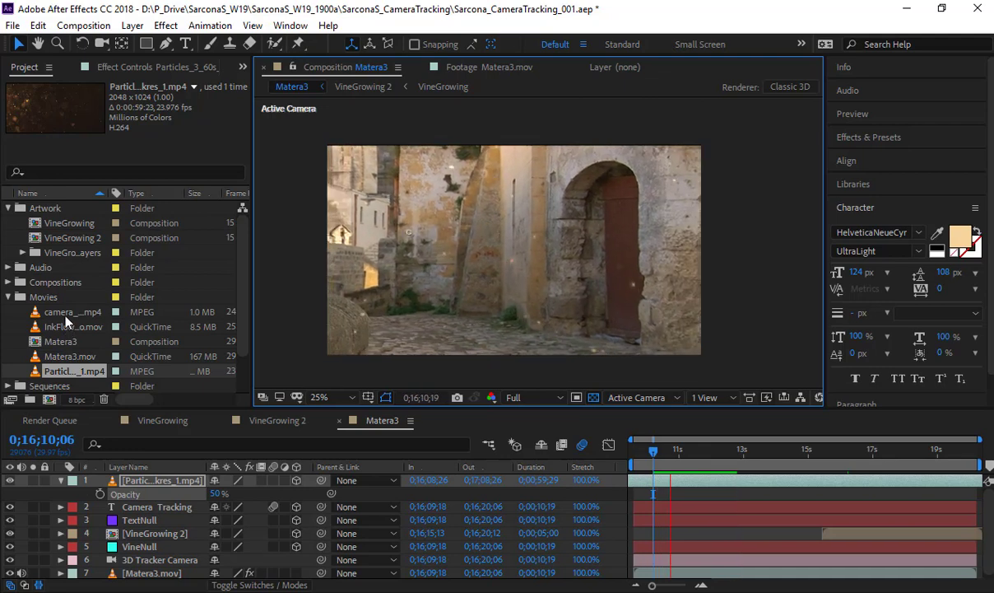
Add the camera visor clip as the topmost layer of Matera3 and scale it down to 51% to fit the frame
drag(66, 321, 136, 481)
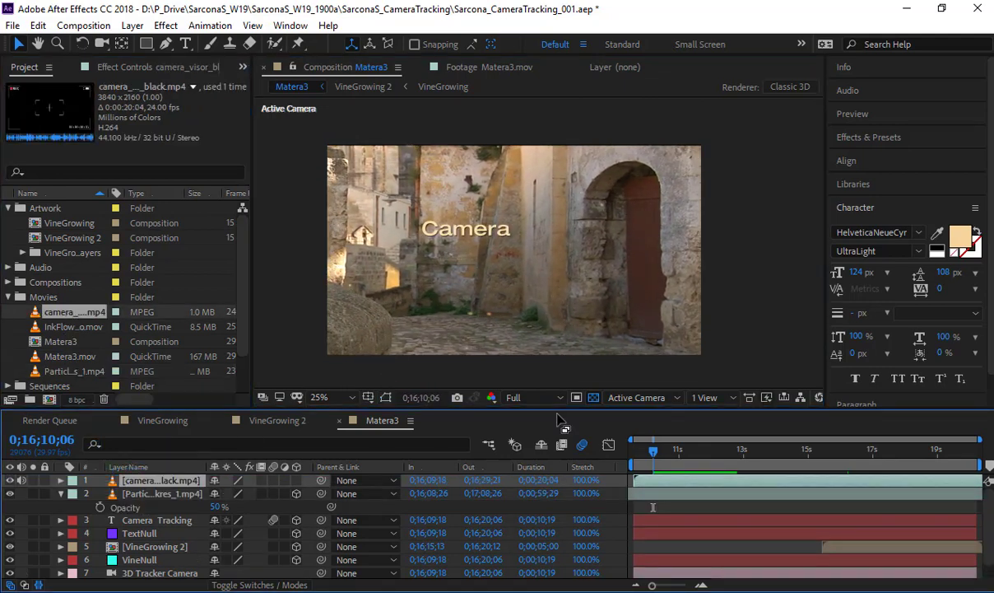
drag(708, 453, 671, 453)
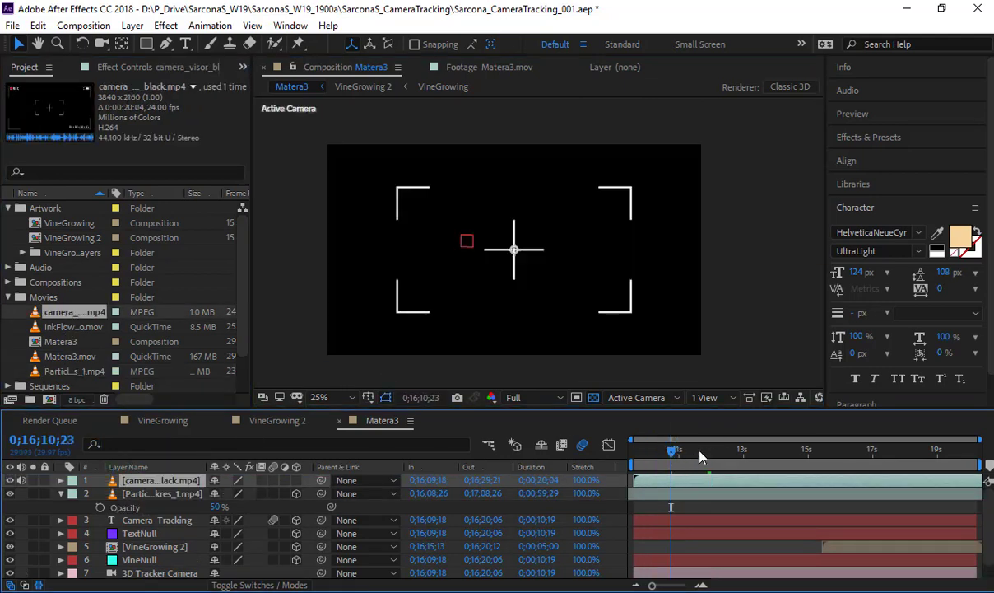
key(s)
drag(237, 493, 201, 493)
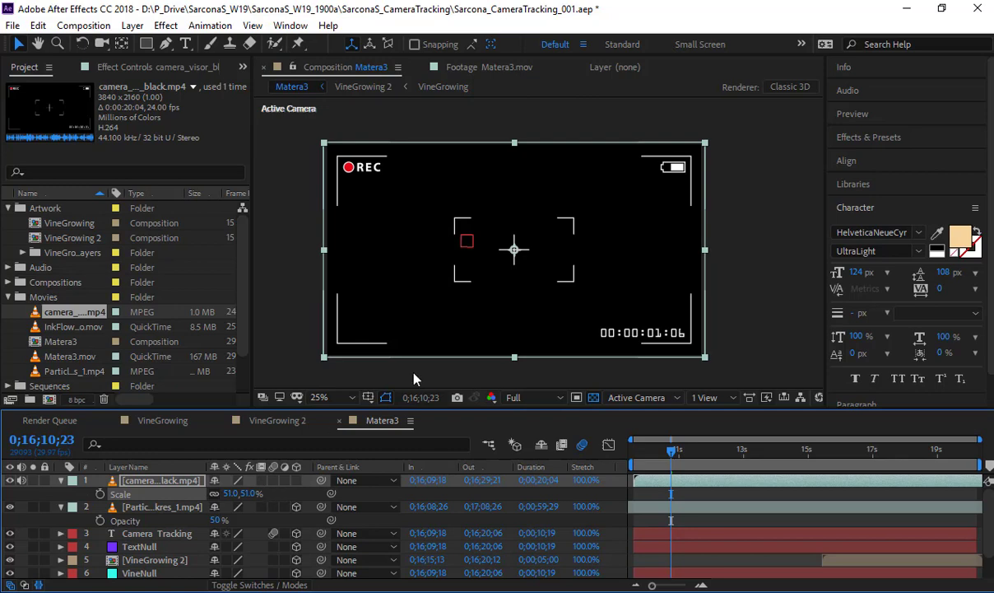
Set the camera visor layer's blending mode to Add and preview the result
click(260, 584)
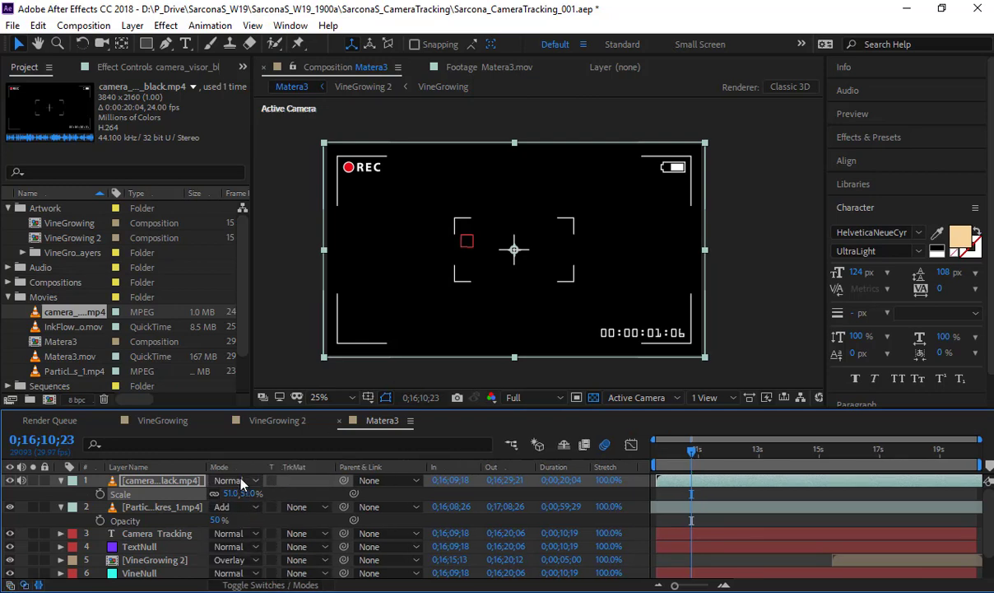
click(234, 480)
click(274, 228)
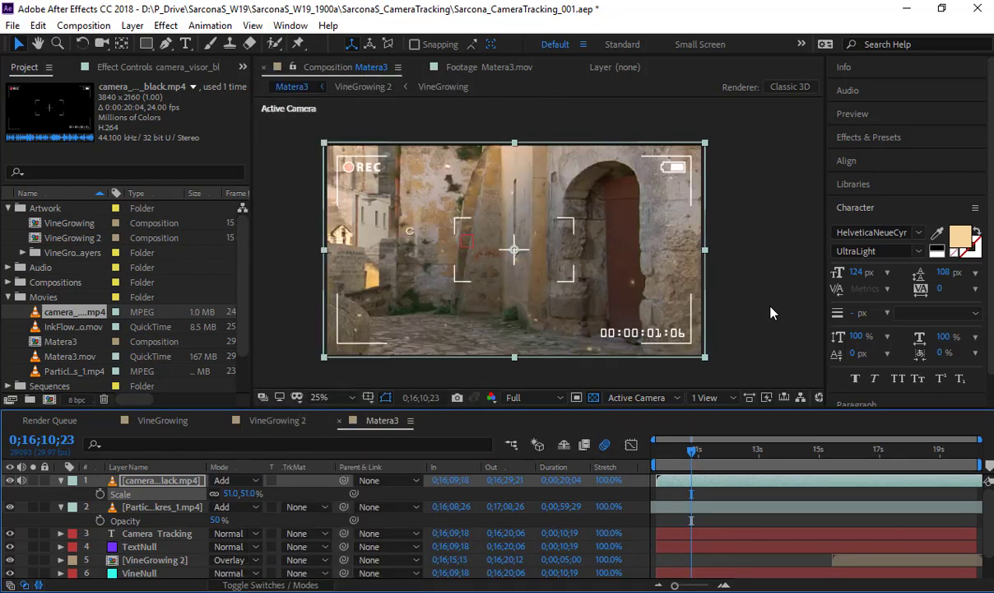
click(772, 312)
key(space)
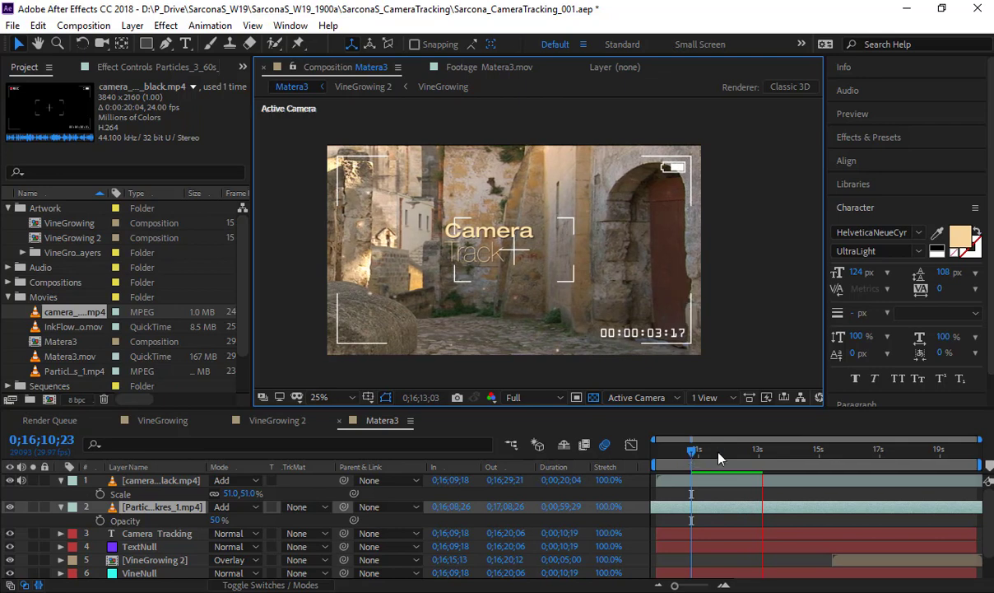
key(space)
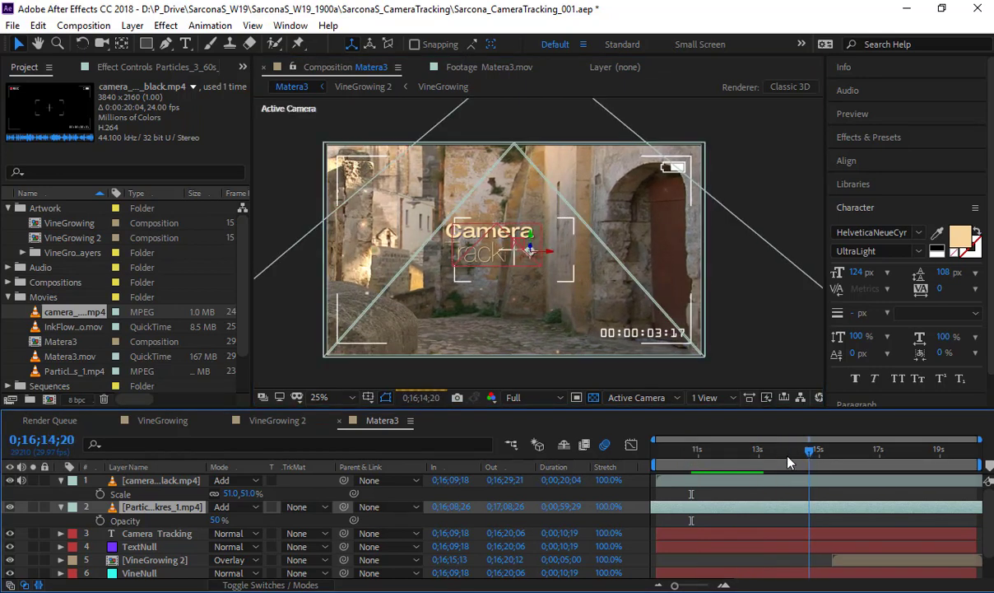
Apply the Curves color correction effect to the Matera3.mov layer
scroll(265, 507, down, 1)
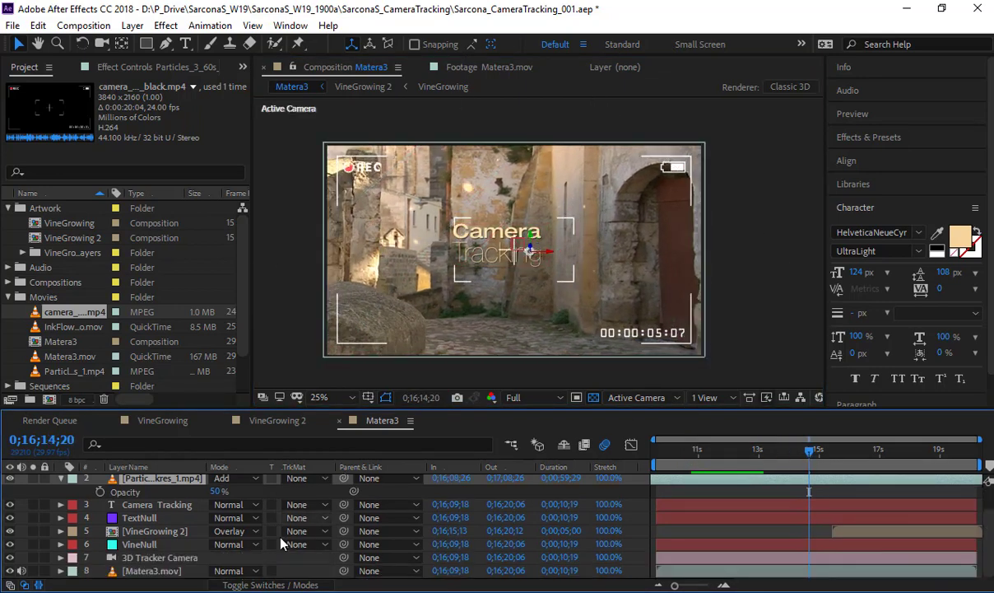
click(194, 571)
click(166, 26)
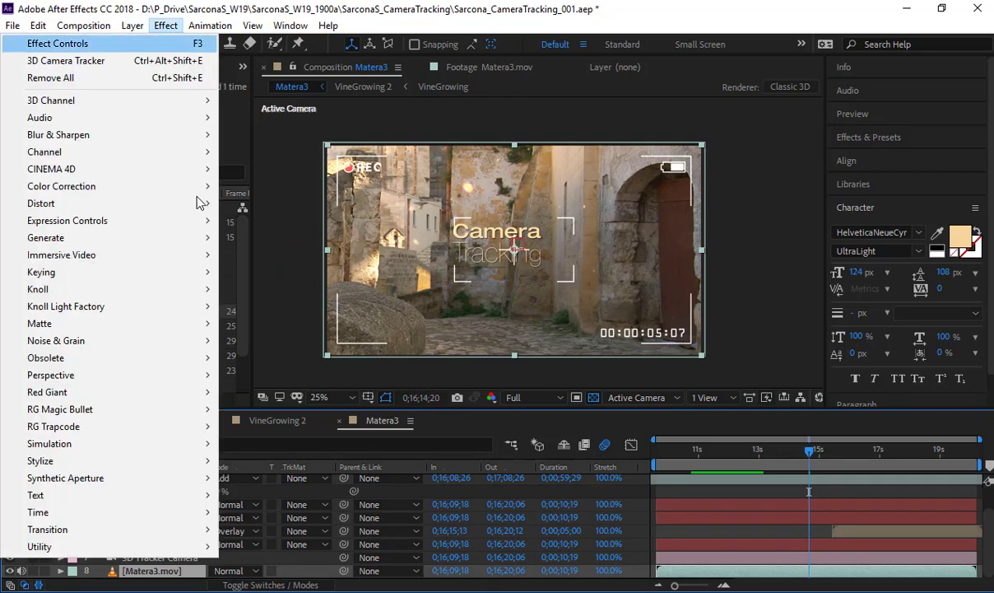
mouse_move(169, 186)
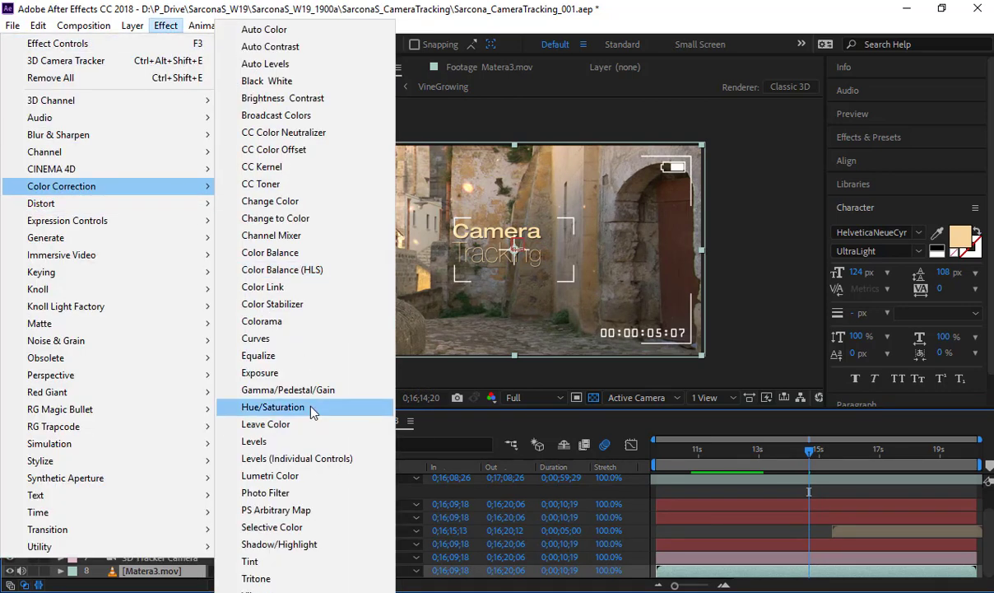
click(301, 340)
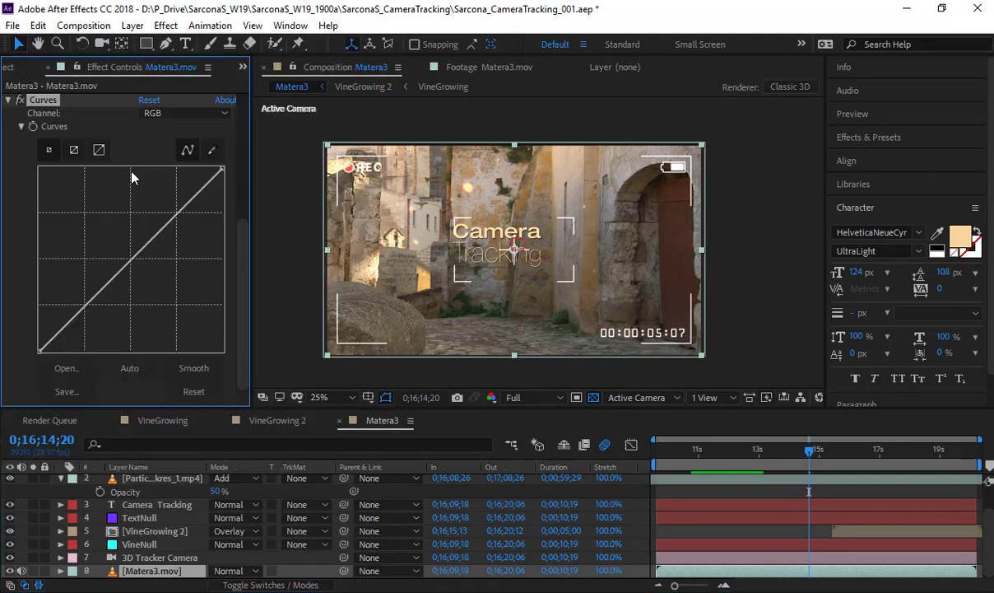
Shape the RGB curve into a gentle S that deepens shadows and lifts highlights, and check other frames
drag(48, 340, 51, 344)
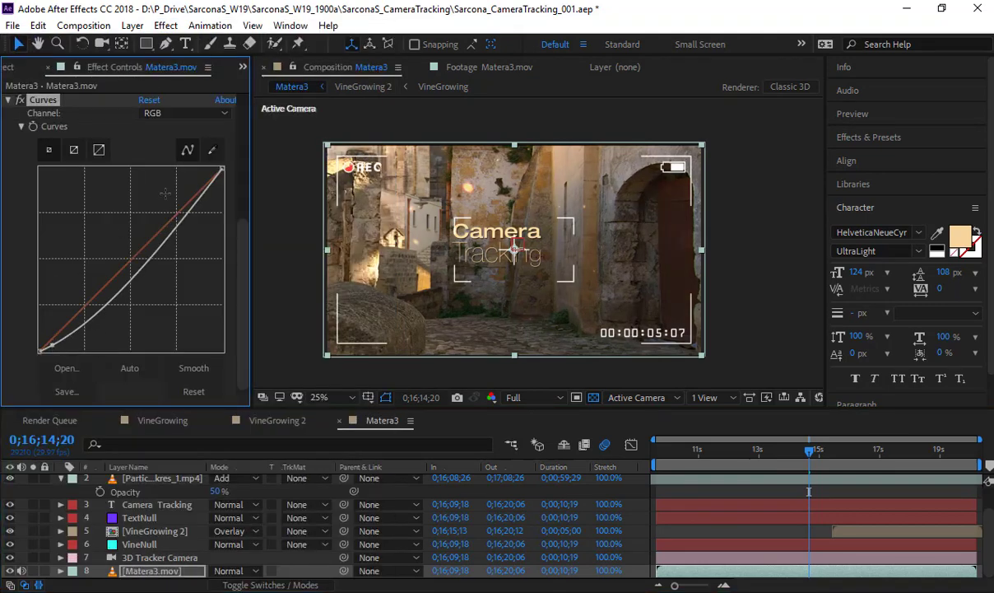
drag(198, 196, 202, 179)
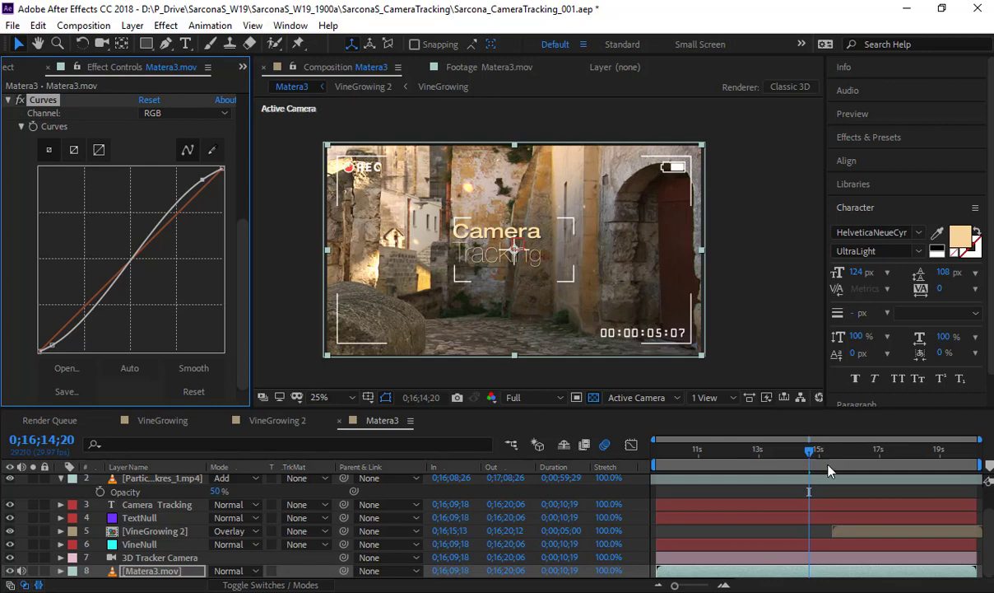
drag(815, 451, 736, 434)
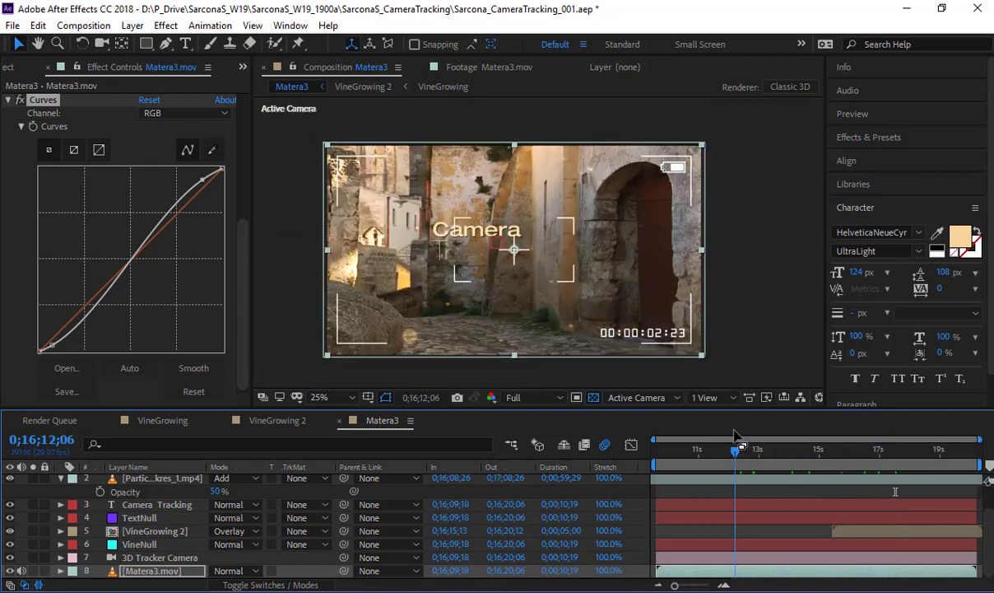
click(64, 103)
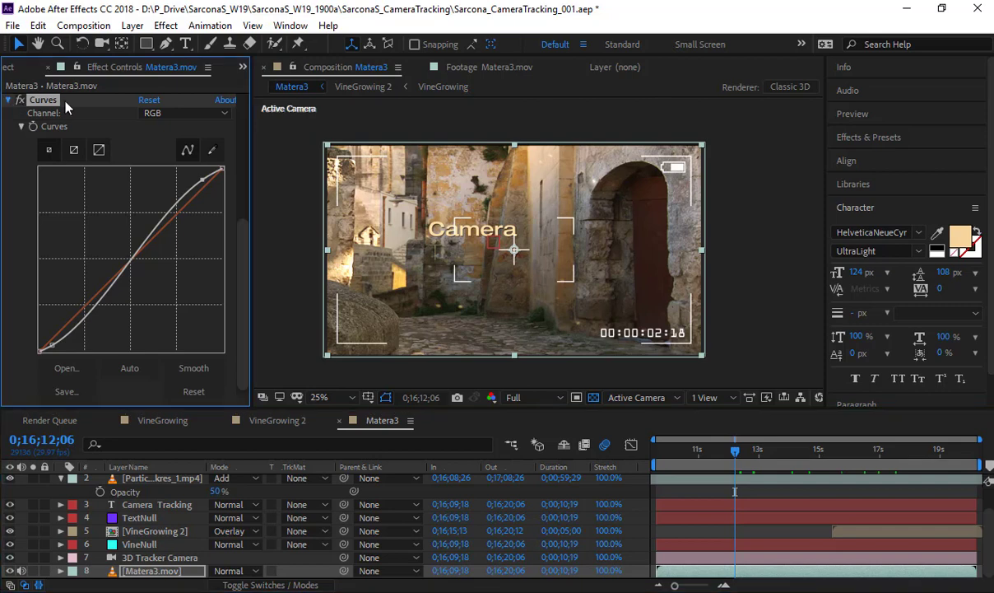
double_click(66, 103)
Create an adjustment layer directly above the particles layer
click(161, 482)
scroll(161, 486, up, 1)
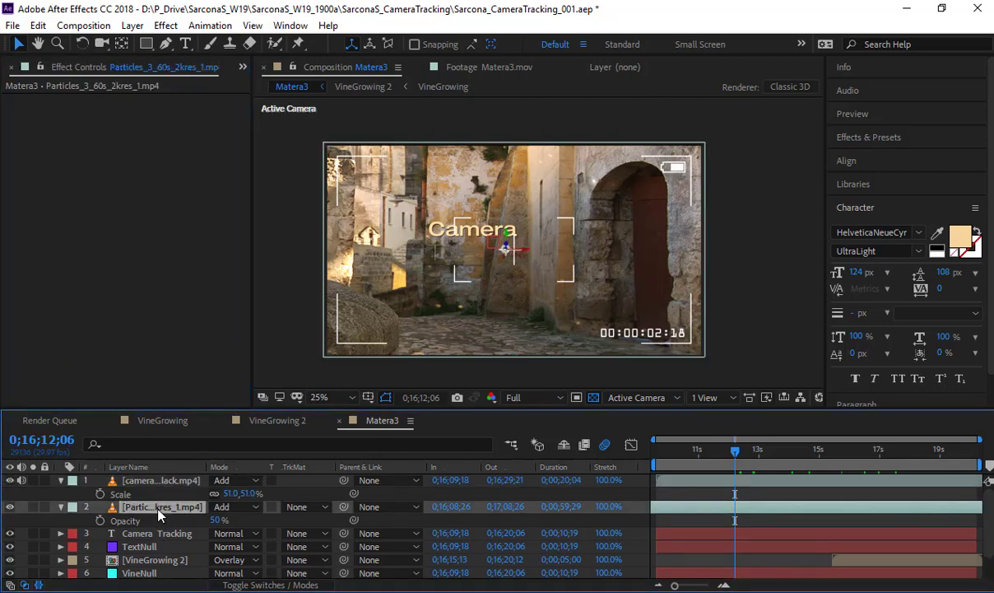
click(132, 25)
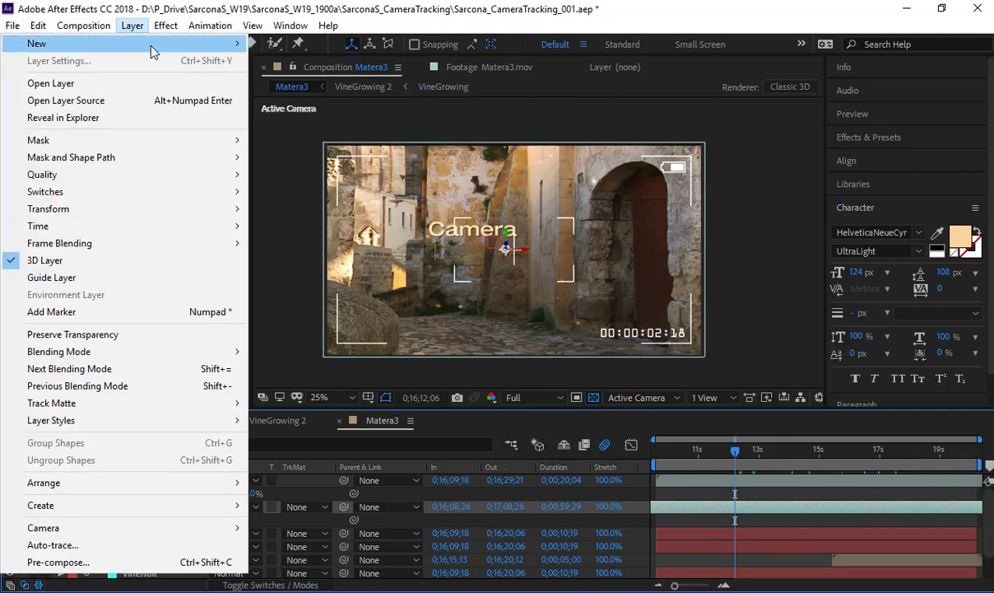
mouse_move(123, 43)
click(328, 146)
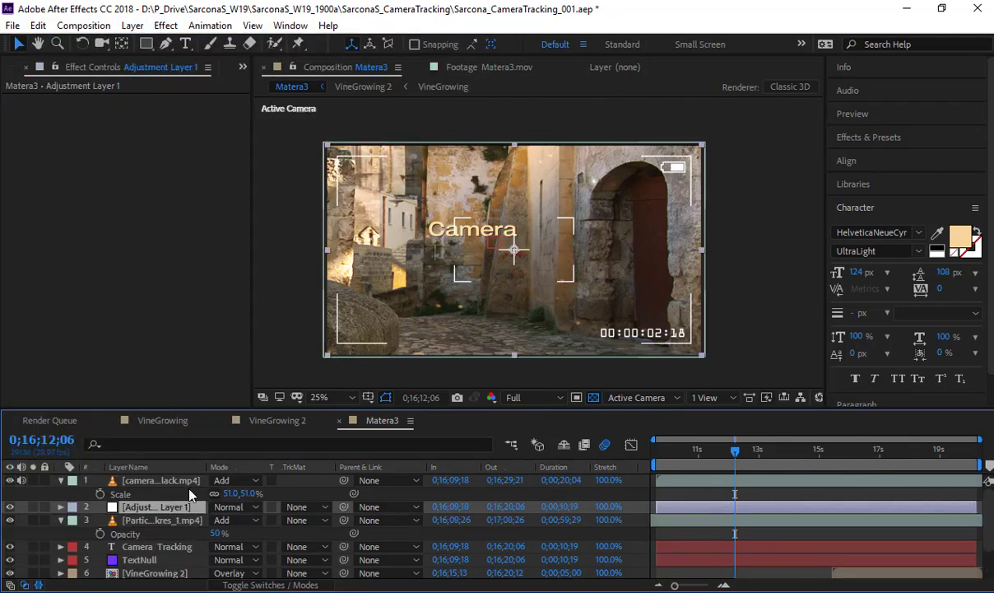
Apply a Photo Filter effect to the adjustment layer, keeping Warming Filter (85), and adjust its density
click(165, 26)
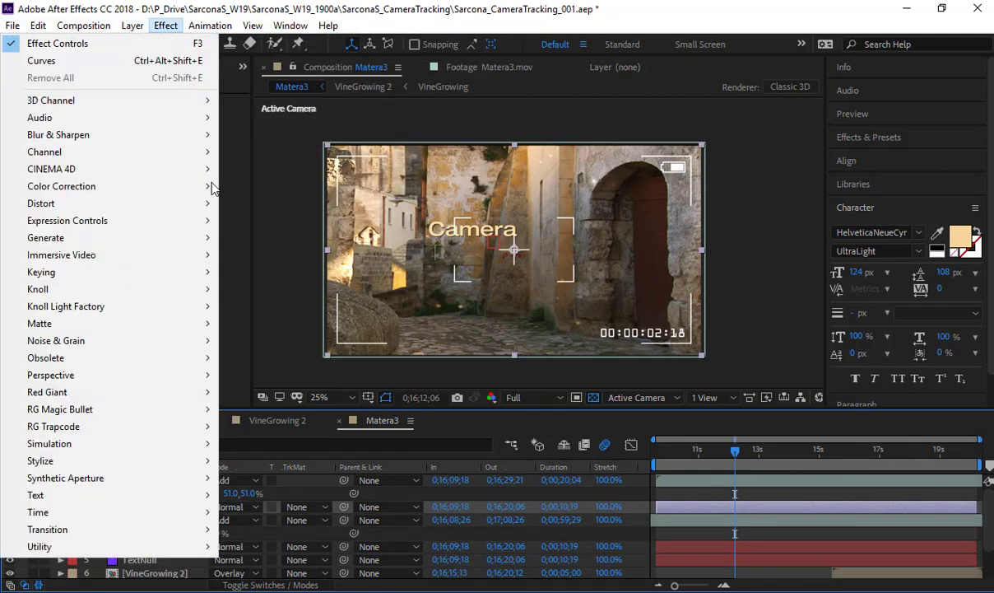
mouse_move(205, 186)
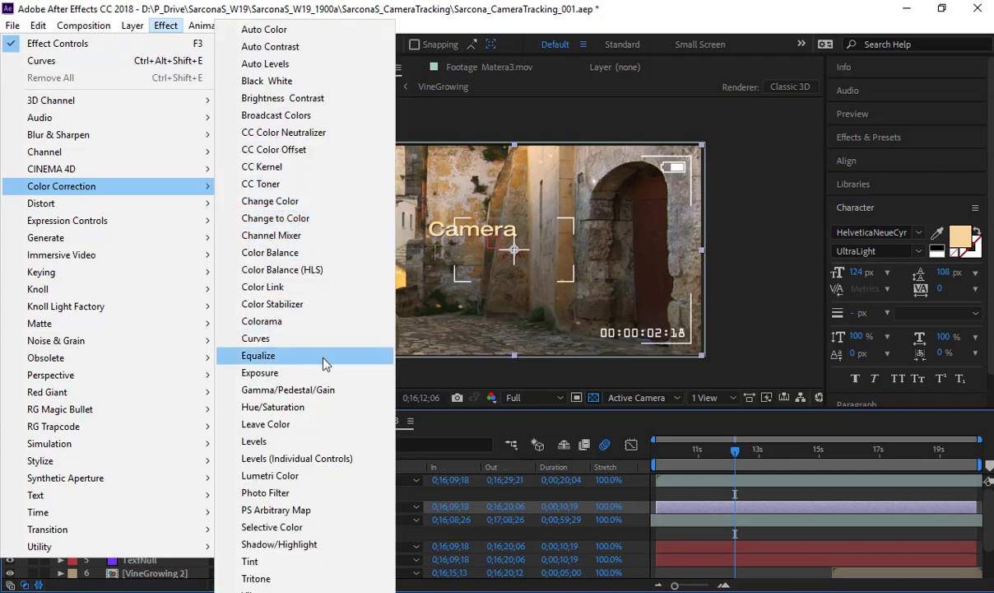
click(329, 493)
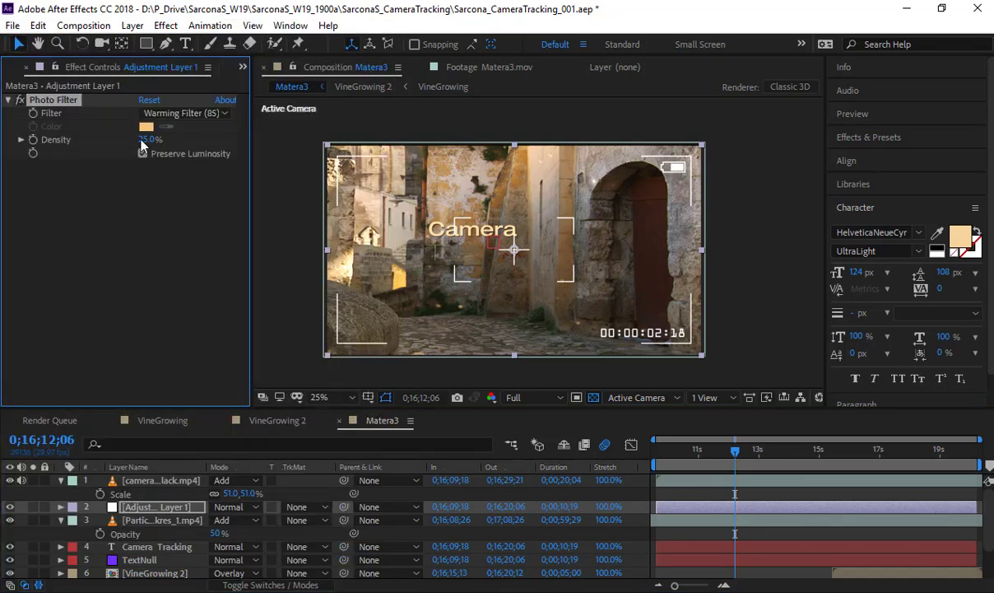
click(174, 114)
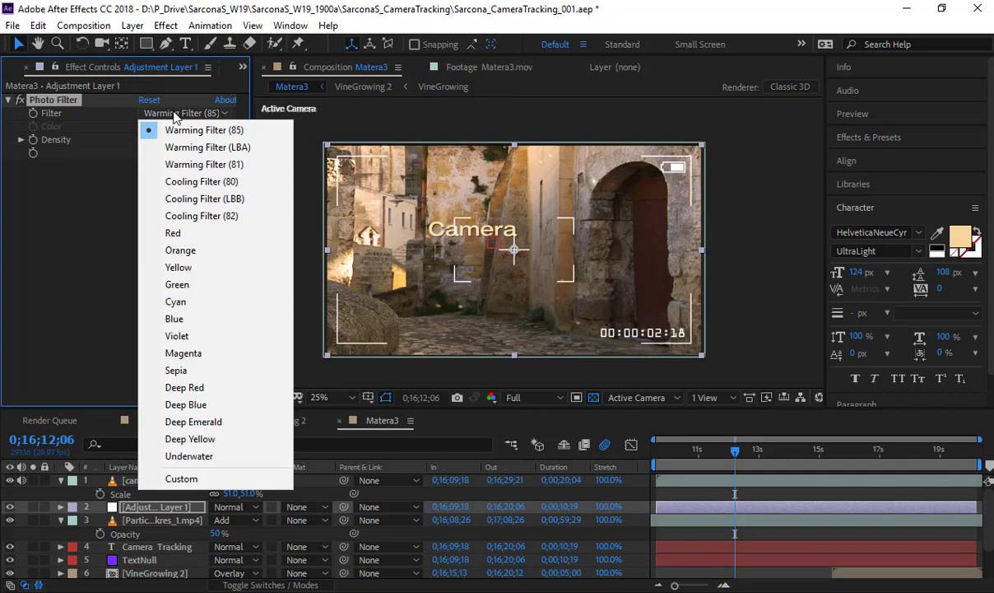
click(83, 173)
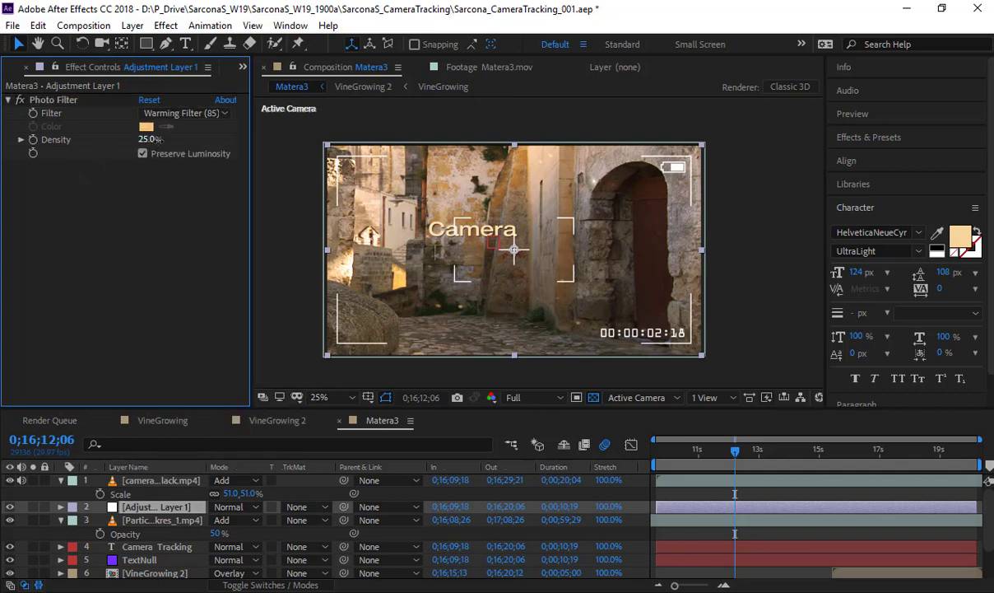
mouse_move(174, 140)
mouse_down()
mouse_move(188, 137)
mouse_move(160, 142)
mouse_up()
click(173, 229)
Replace the wording of the Camera Tracking title layer with TEXT
click(158, 547)
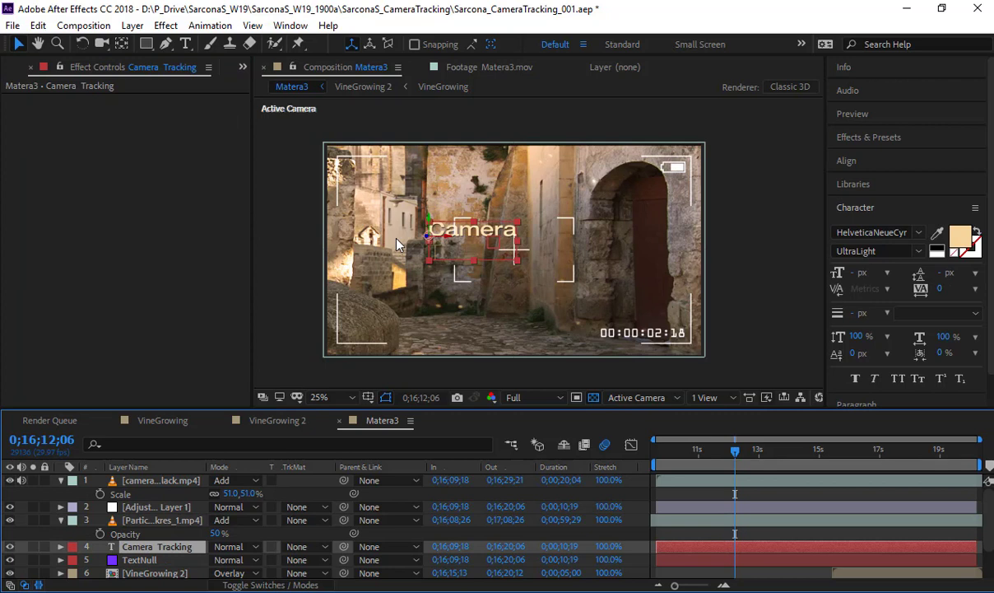
click(473, 239)
double_click(473, 239)
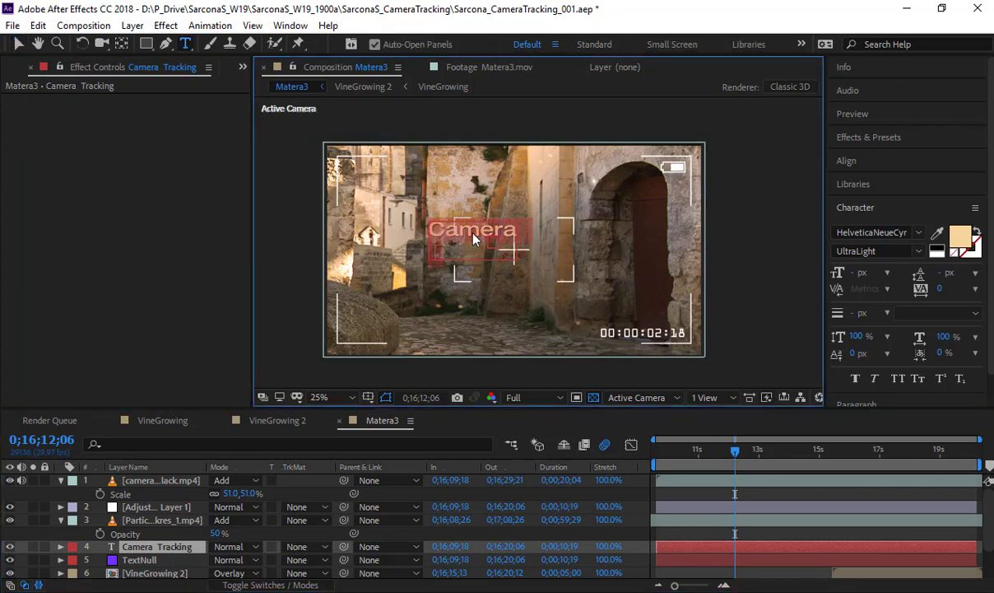
text(TEXT)
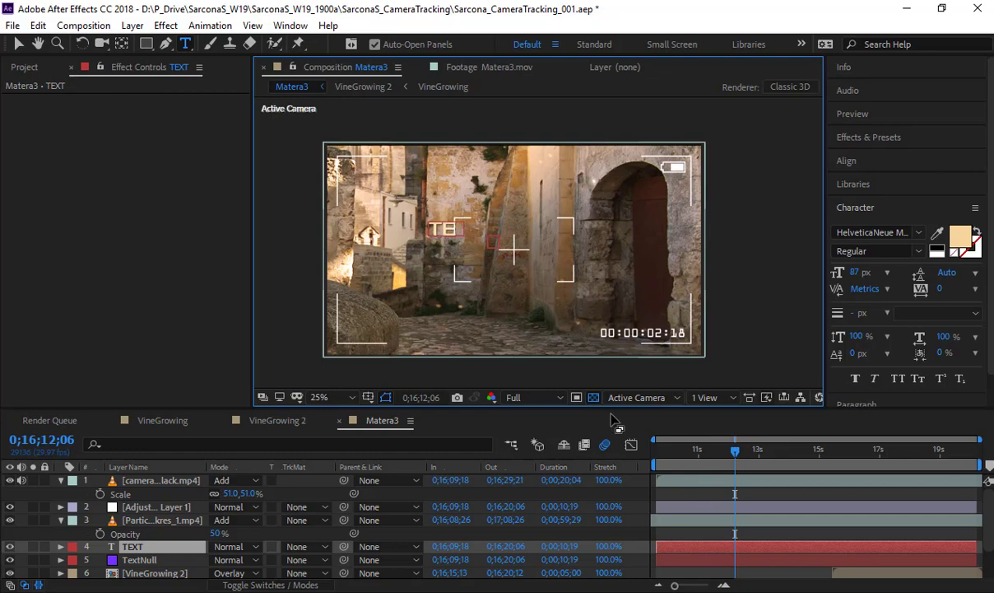
At 0;16;14;29, replace the title's wording with Placeholder
click(819, 458)
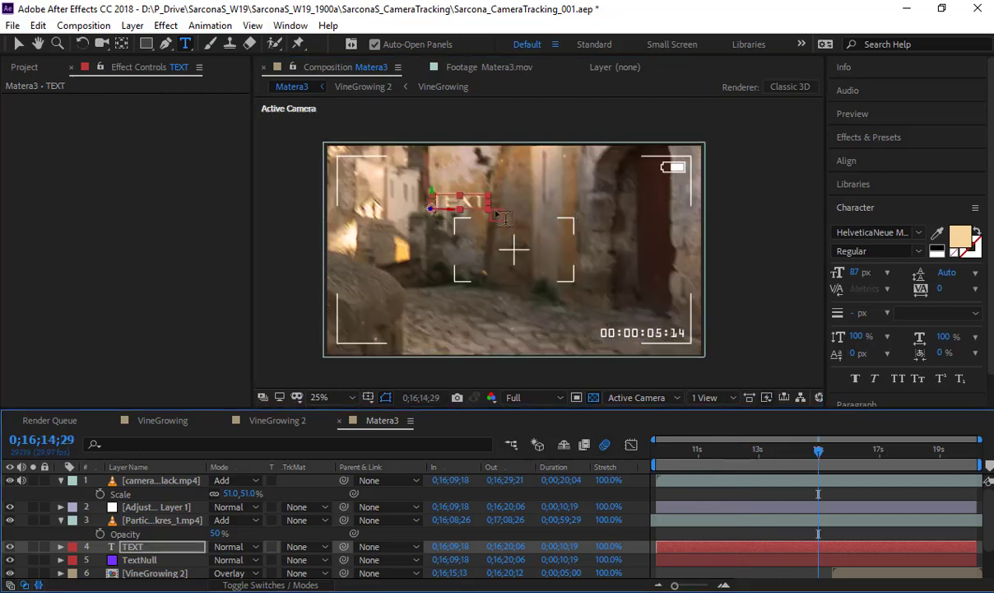
double_click(466, 200)
text(Placeholder)
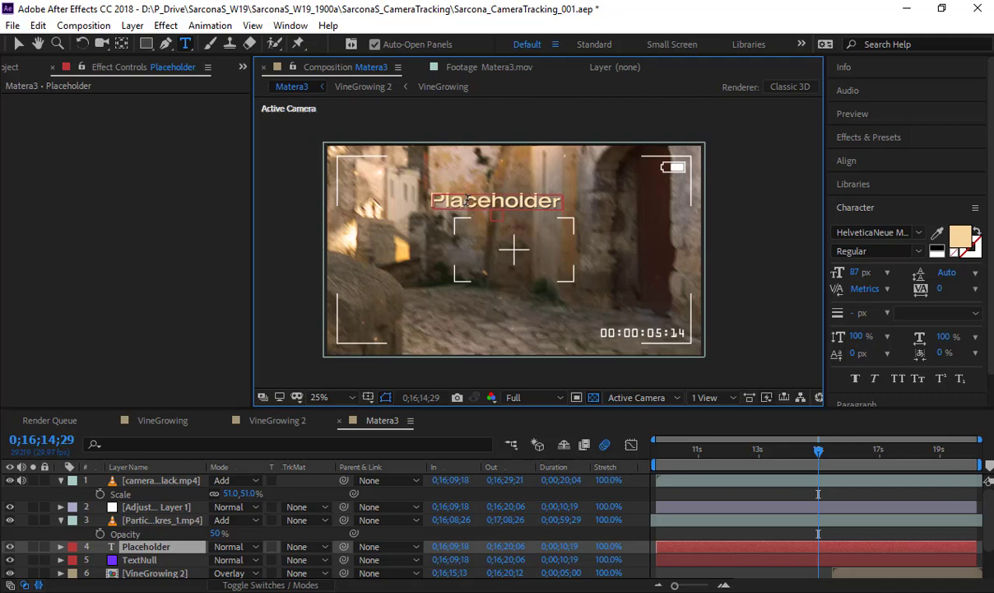
Reword the title as Stone Alleyway, split over two lines after Stone, and finish text editing
double_click(466, 200)
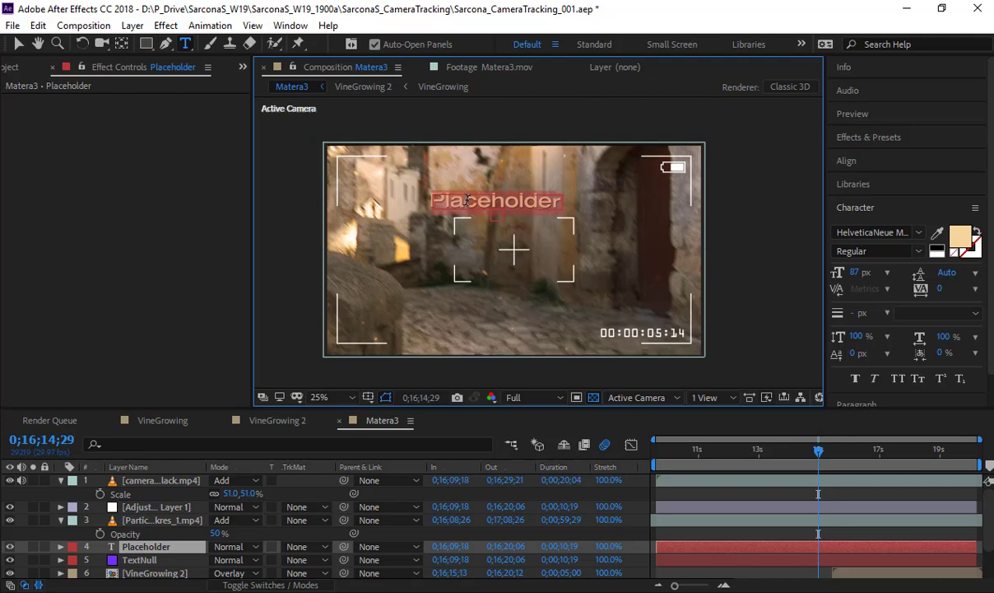
text(STone)
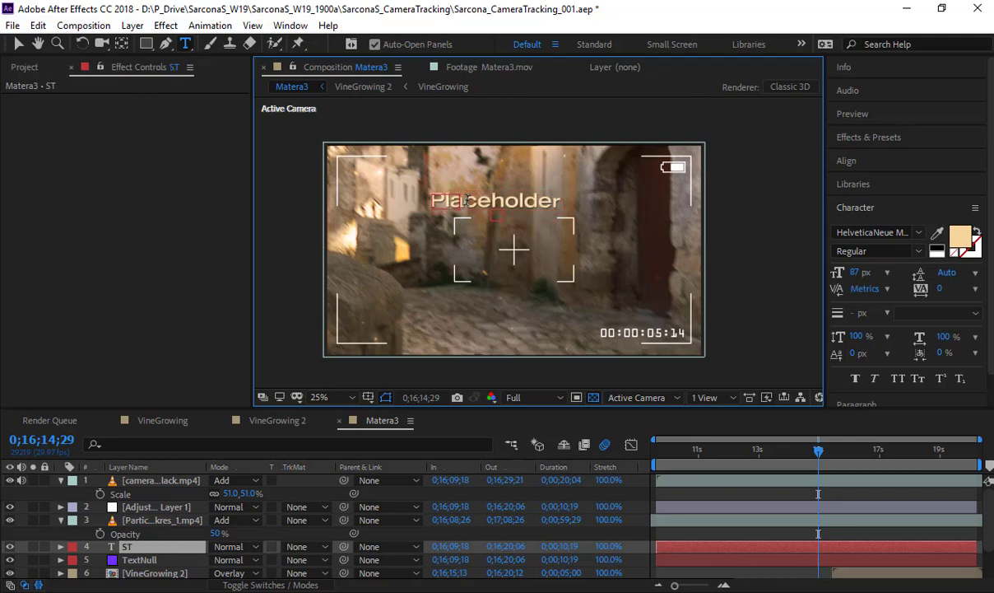
key(BackSpace)
key(BackSpace)
key(BackSpace)
key(BackSpace)
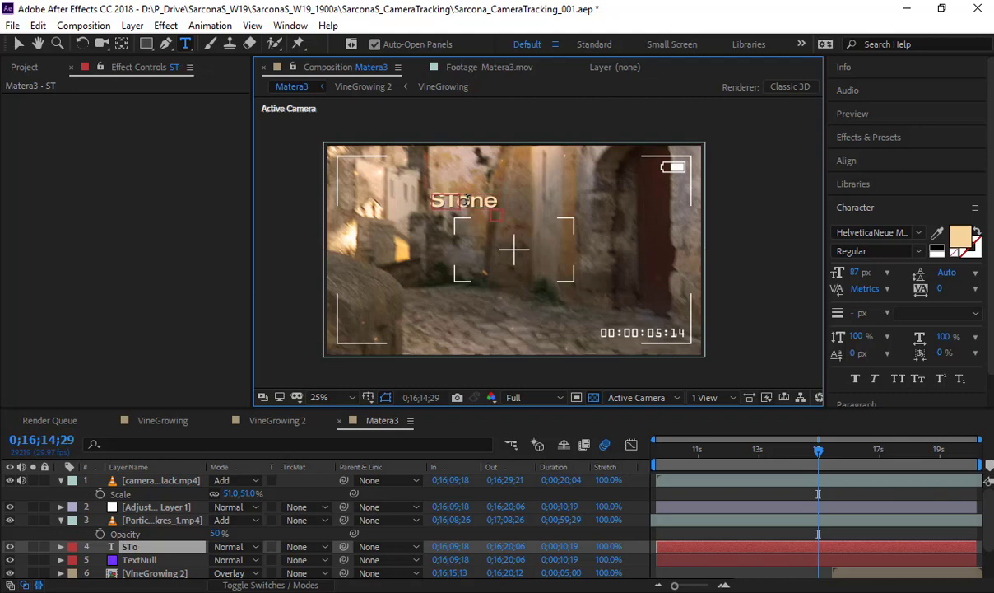
text(tone)
key(Return)
text(Alleyway)
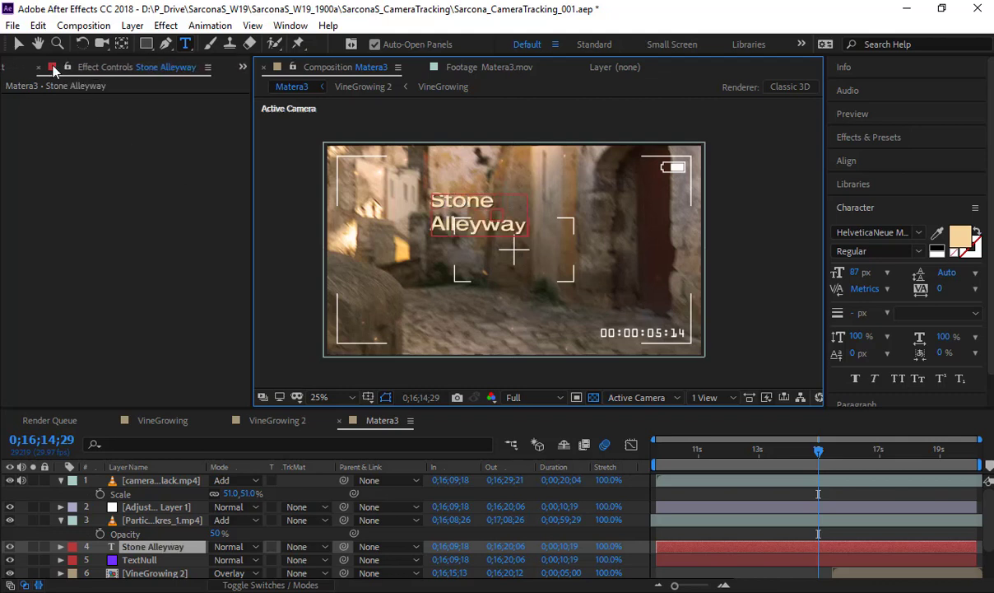
click(18, 43)
Preview the Matera3 composition from 0;16;14;29 twice to check how the new title follows the camera move
click(749, 509)
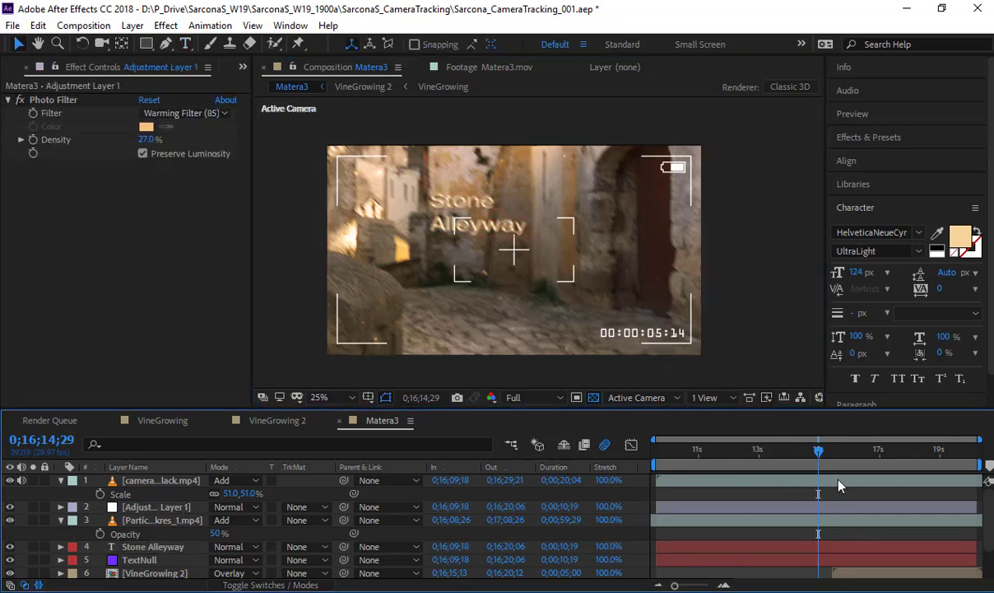
key(space)
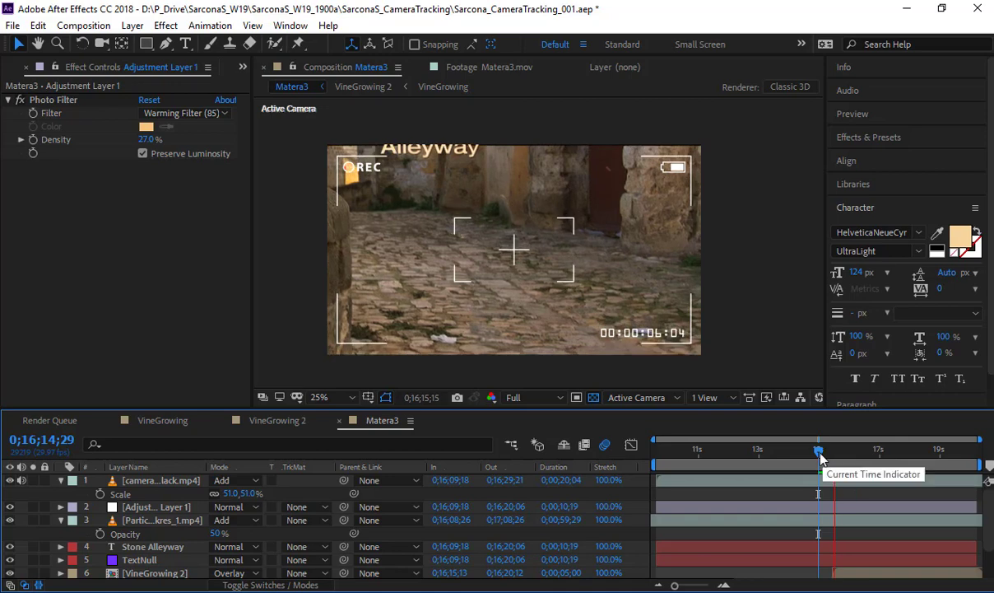
key(space)
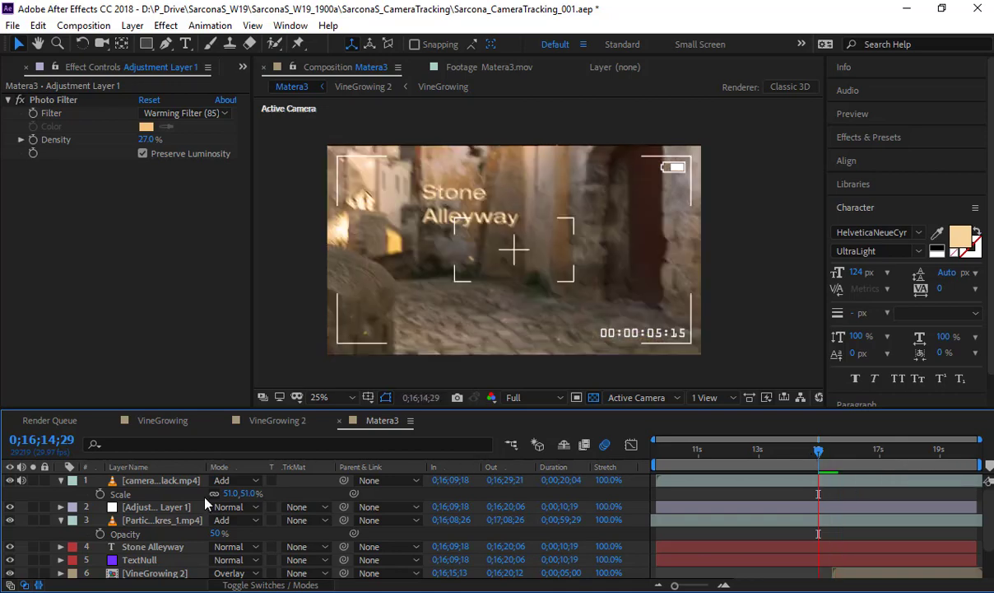
key(space)
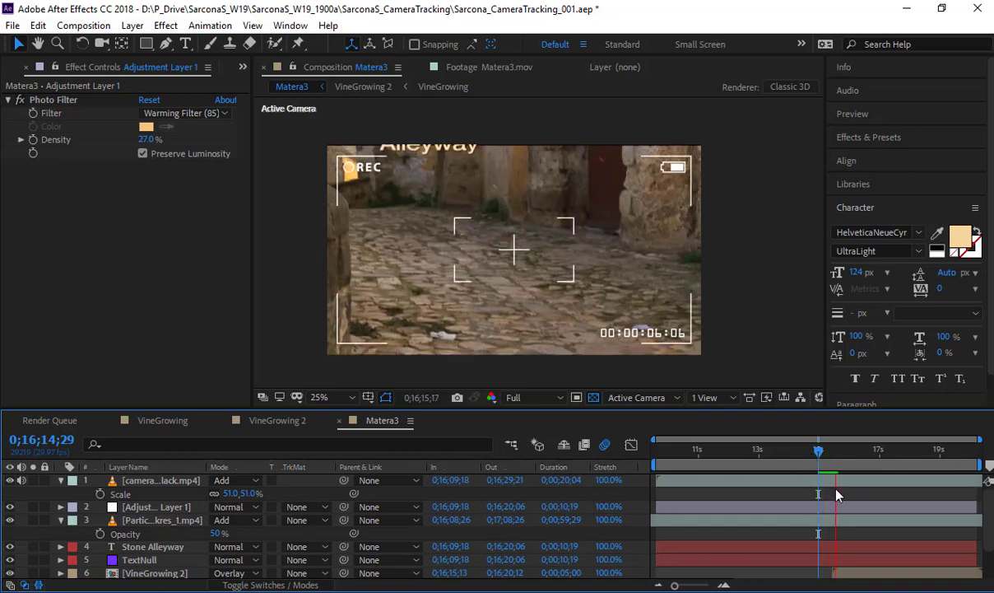
key(space)
Collapse the Movies and Artwork folders in the project and return to the Matera3 timeline
click(10, 65)
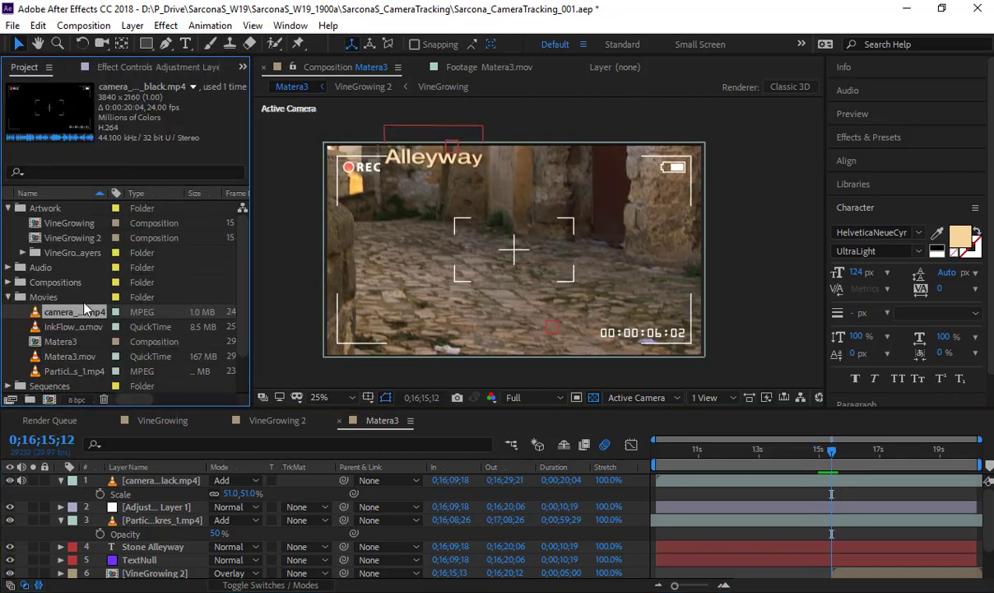
click(8, 298)
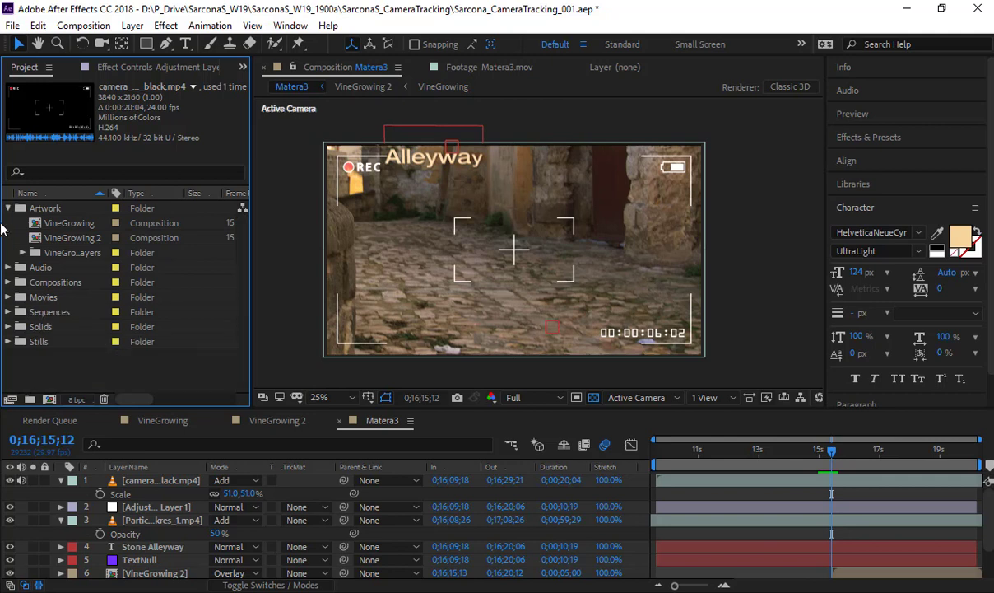
click(8, 208)
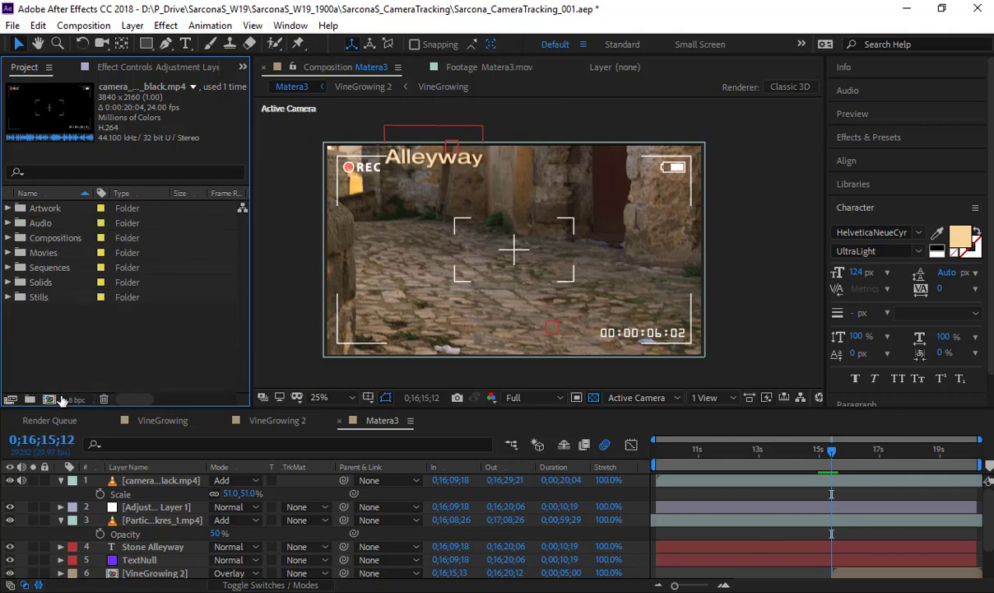
click(370, 422)
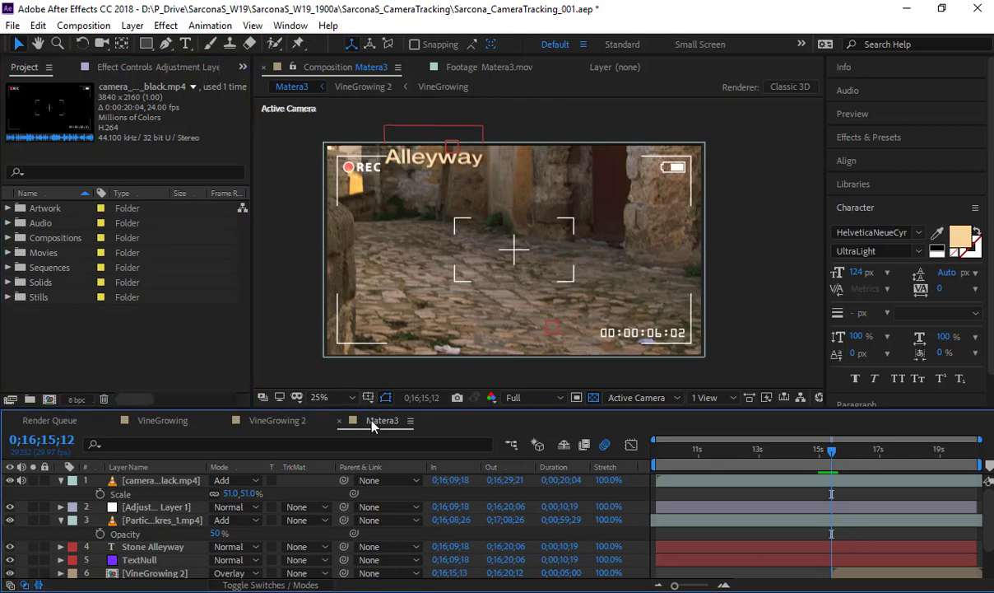
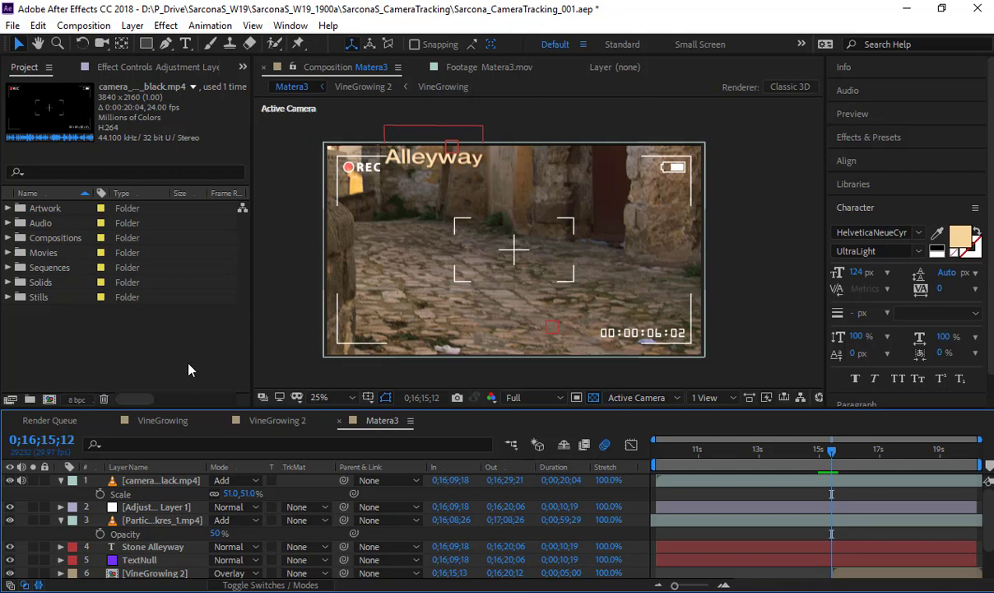
Move the Matera3 composition into the Compositions folder, then nest it in a new composition with its layer Scale property shown
click(10, 240)
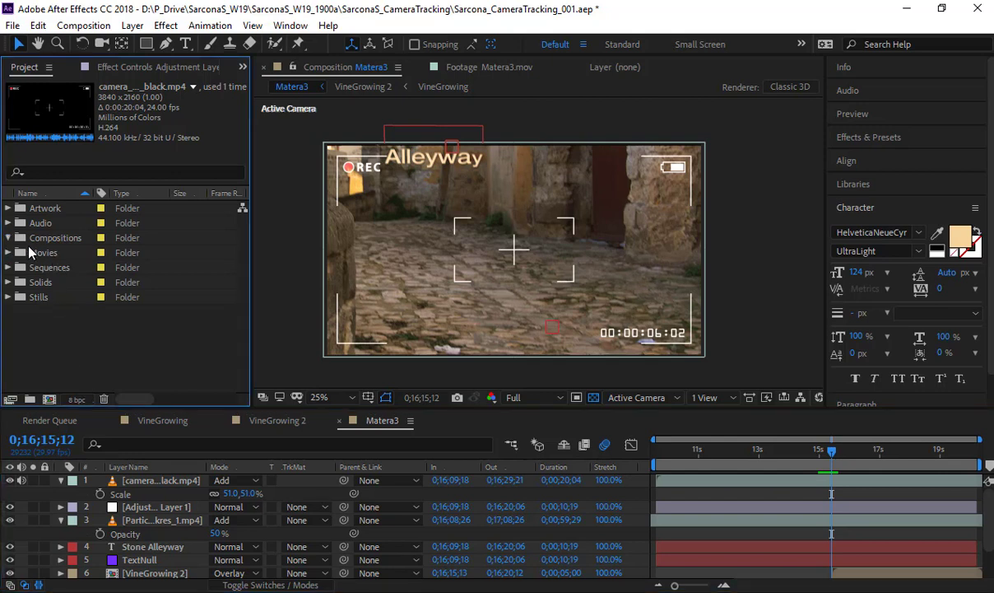
click(66, 356)
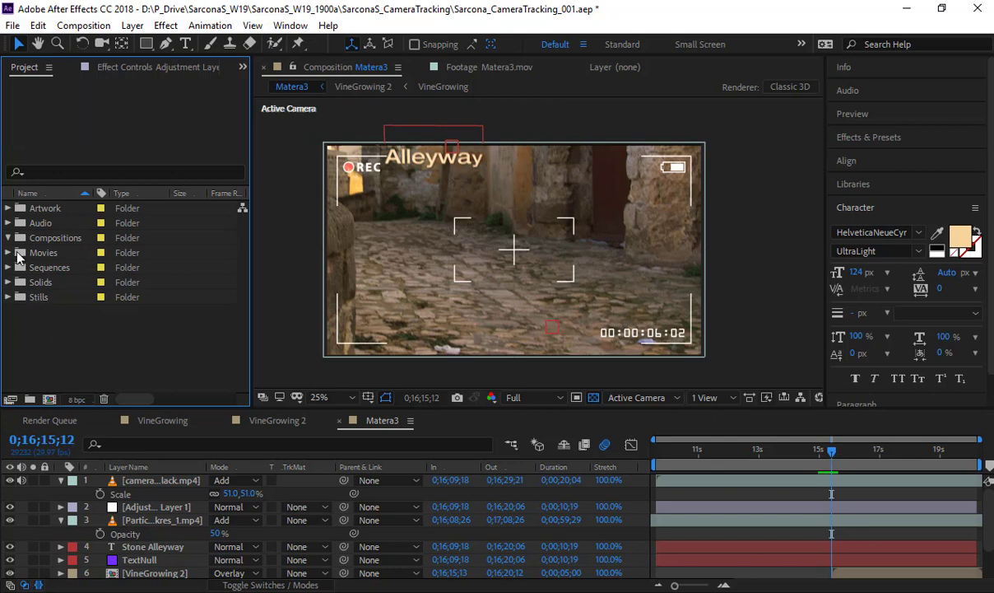
click(8, 253)
drag(42, 297, 29, 400)
click(9, 268)
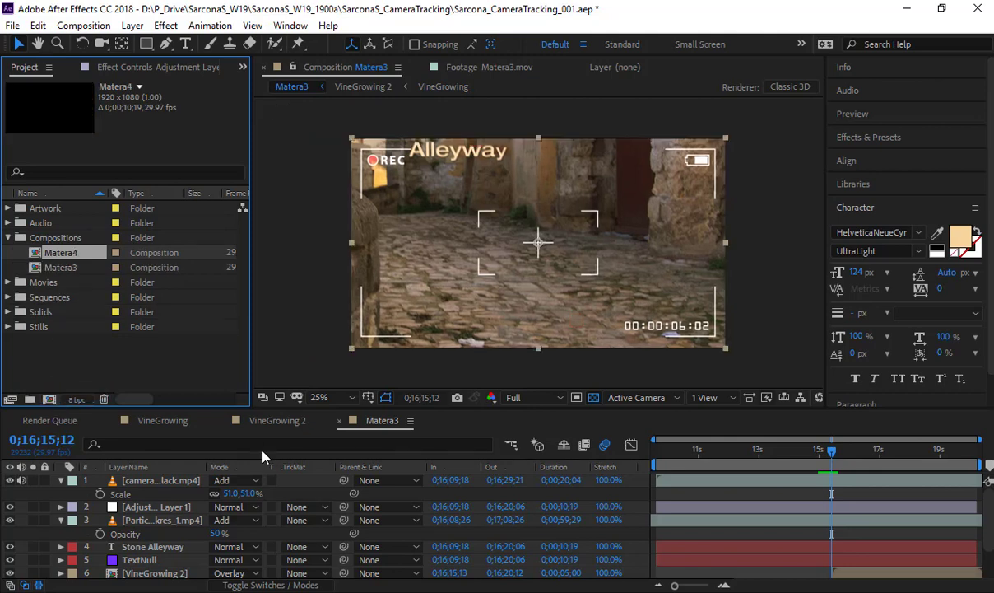
key(s)
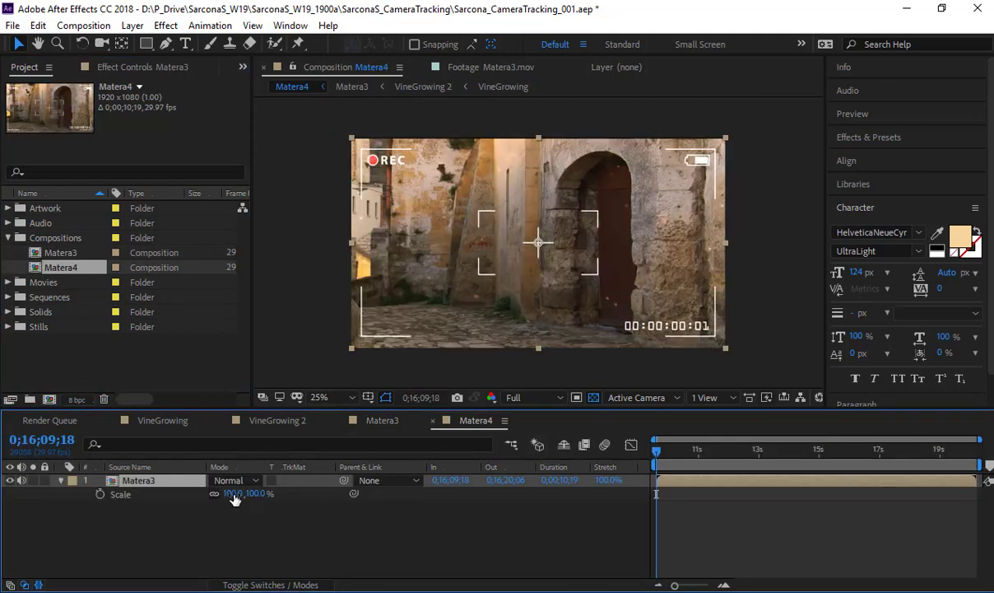
Set the new composition's size to 960 x 540 px and its start timecode to 0;00;00;00
click(99, 28)
click(109, 67)
click(114, 121)
text(960)
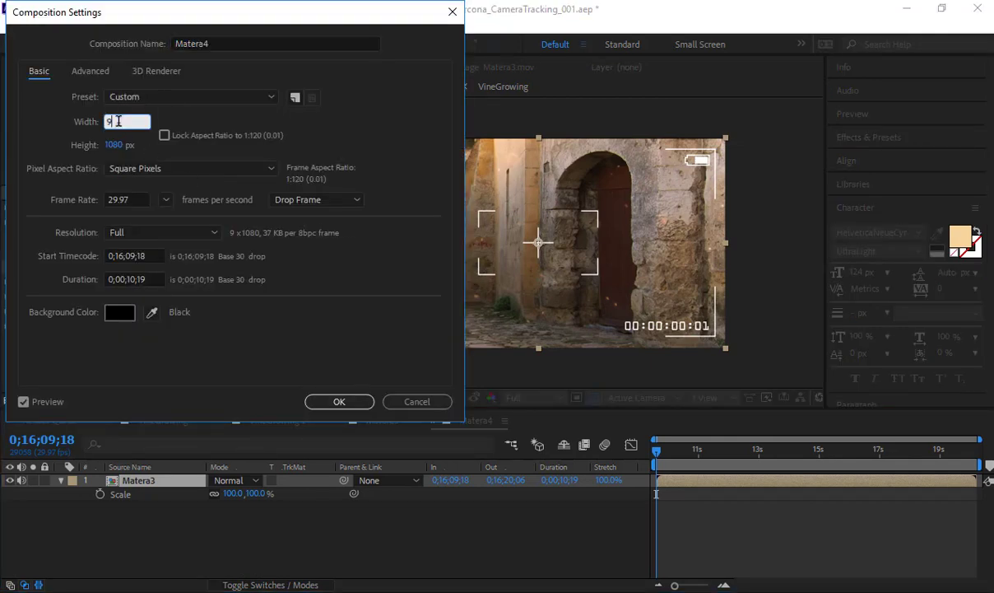
key(Tab)
text(540)
key(Tab)
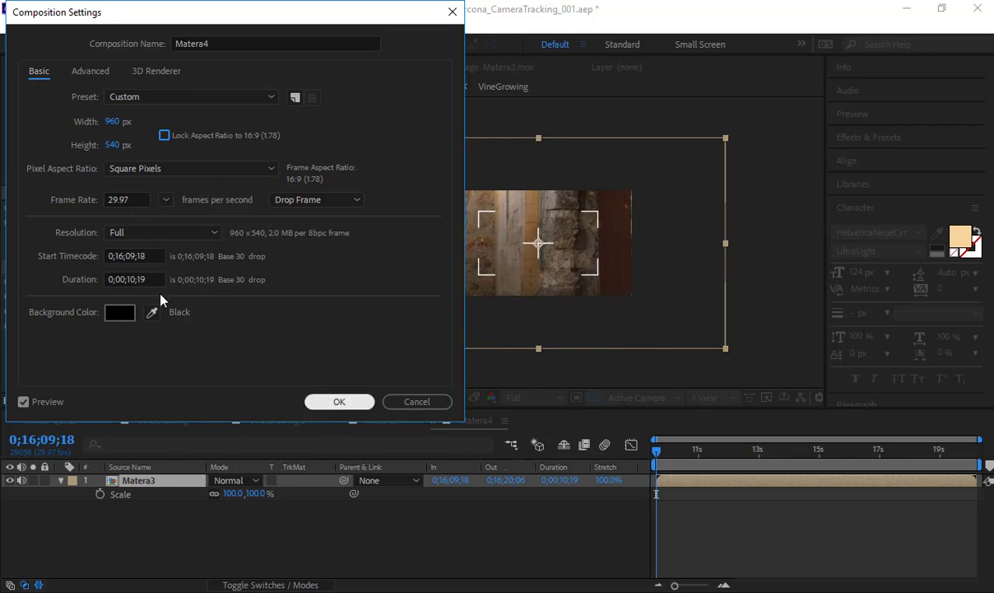
click(107, 256)
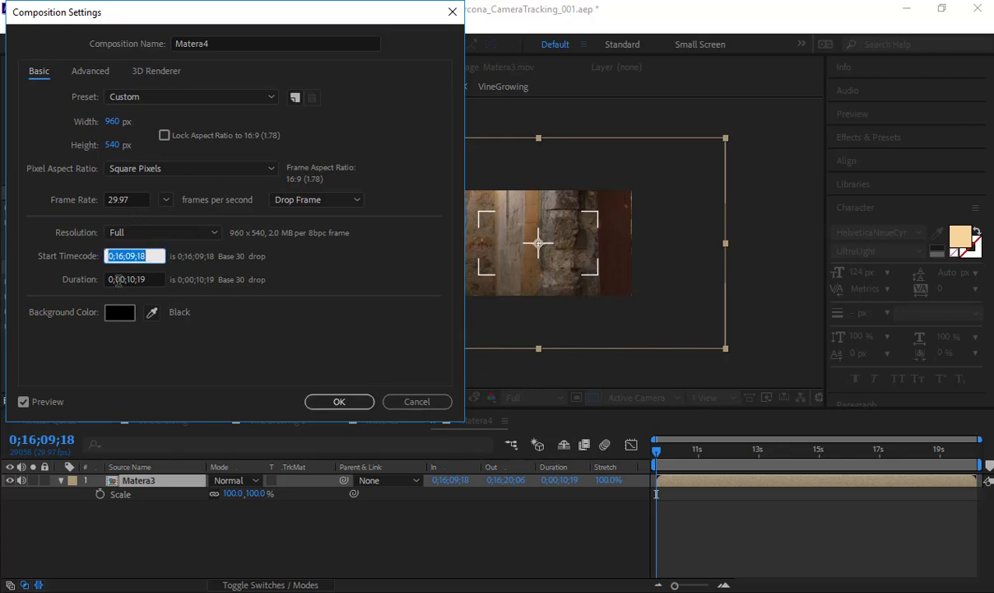
text(00)
key(Return)
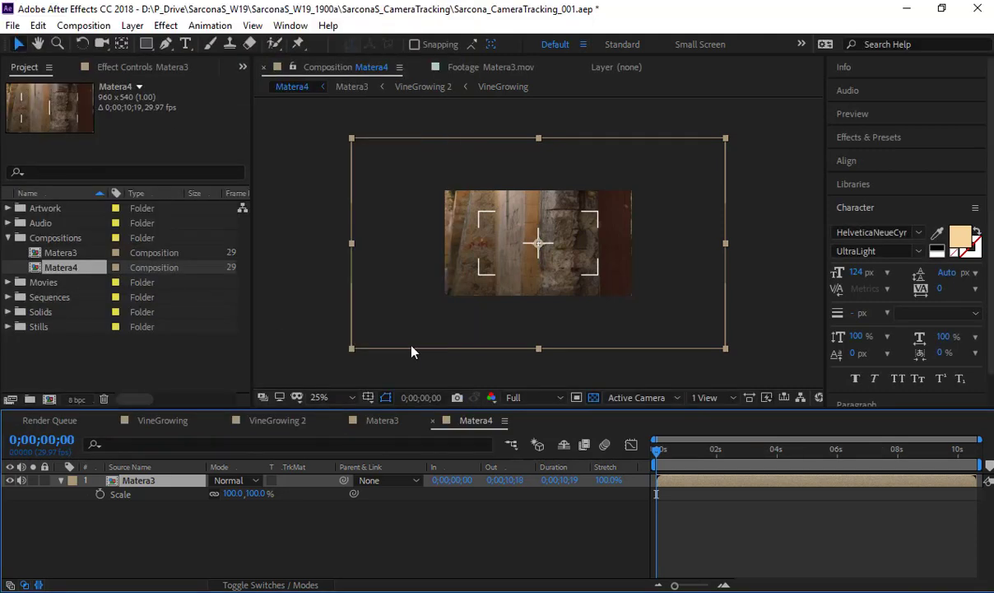
Scale the nested Matera3 layer to 50% so it fits the smaller frame
key(s)
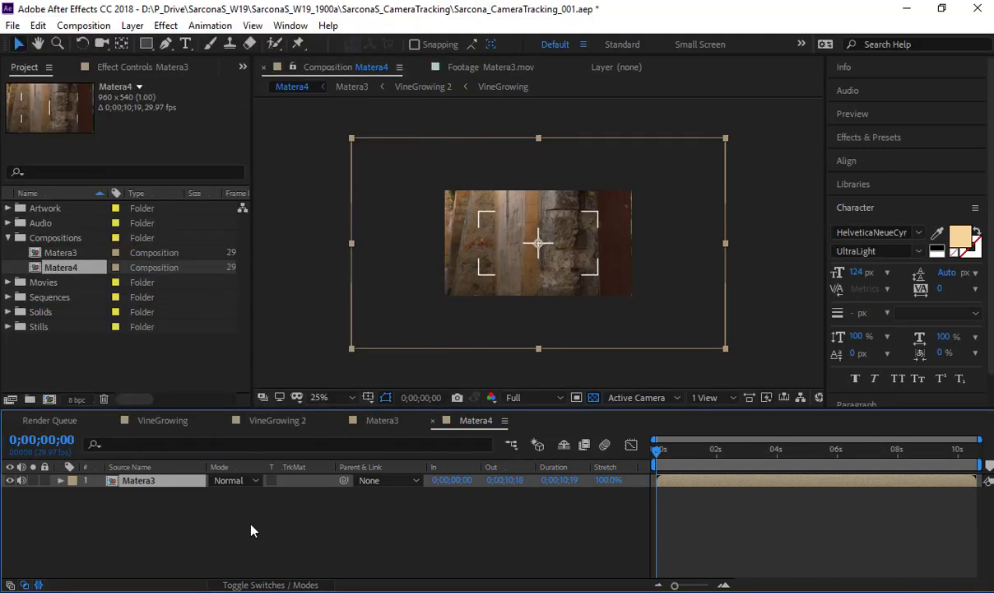
click(250, 525)
key(s)
click(232, 493)
text(50)
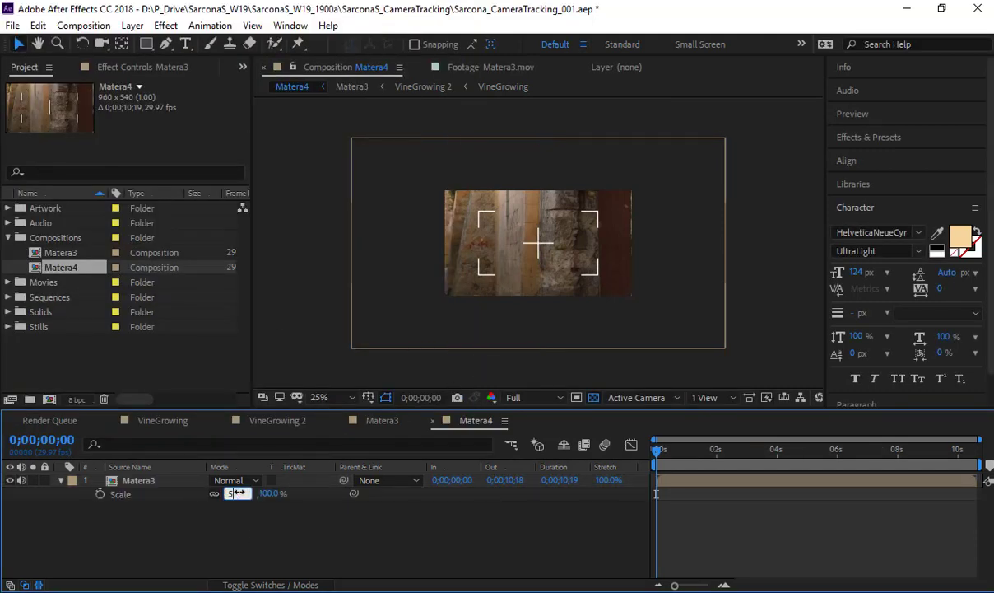
key(Return)
click(429, 310)
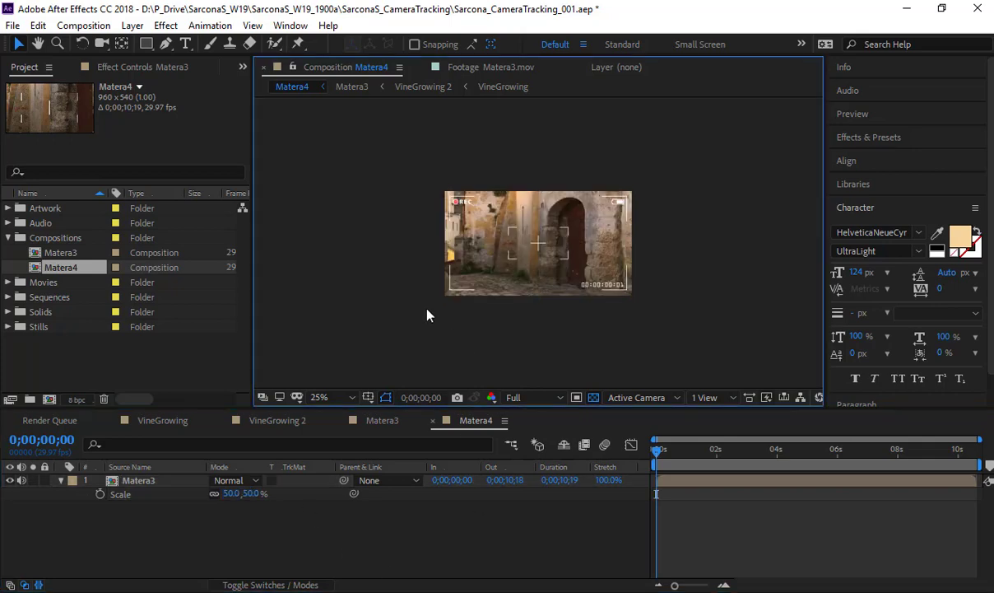
scroll(427, 308, up, 2)
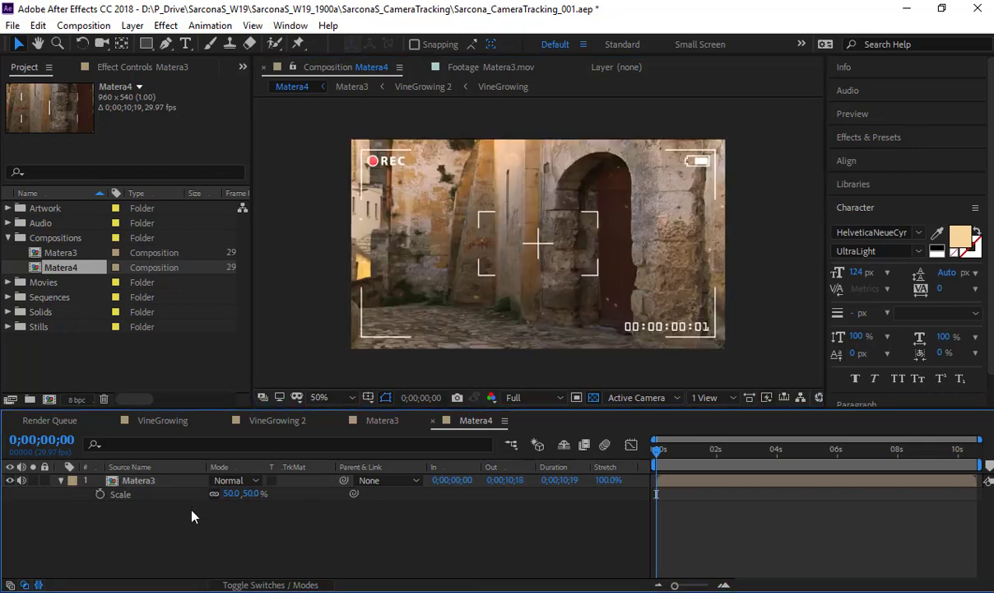
Duplicate the nested Matera3 layer
key(ctrl+y)
click(318, 317)
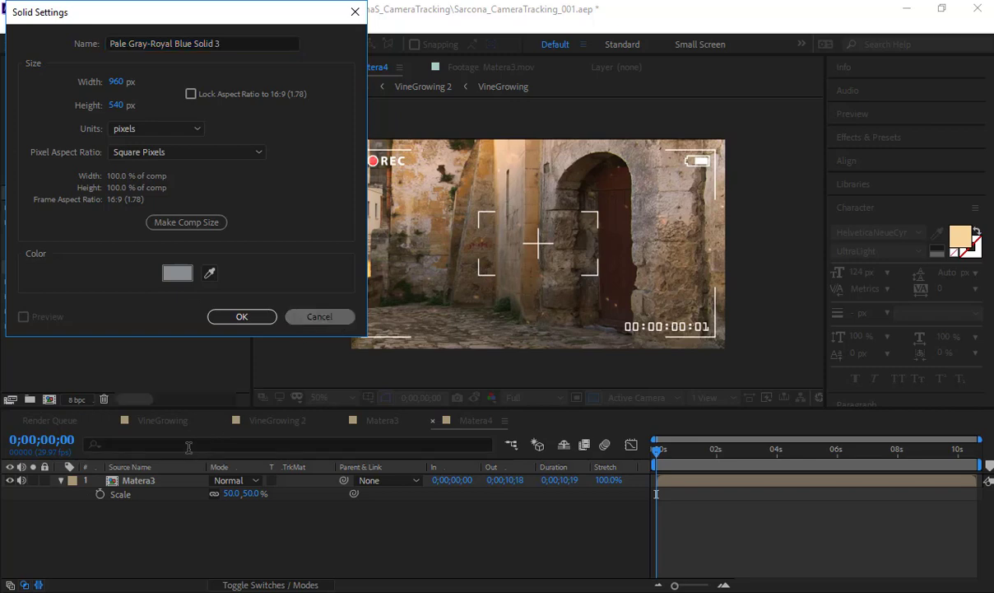
click(160, 484)
key(ctrl+d)
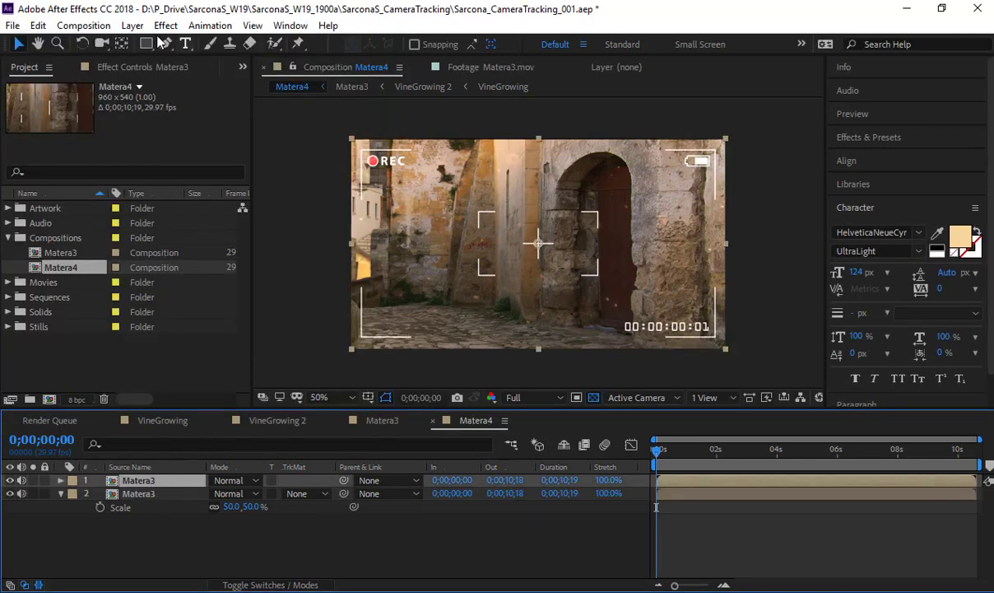
Draw an inverted elliptical mask around the centre of the upper Matera3 layer and set the layer's blending mode to Multiply
drag(146, 43, 194, 77)
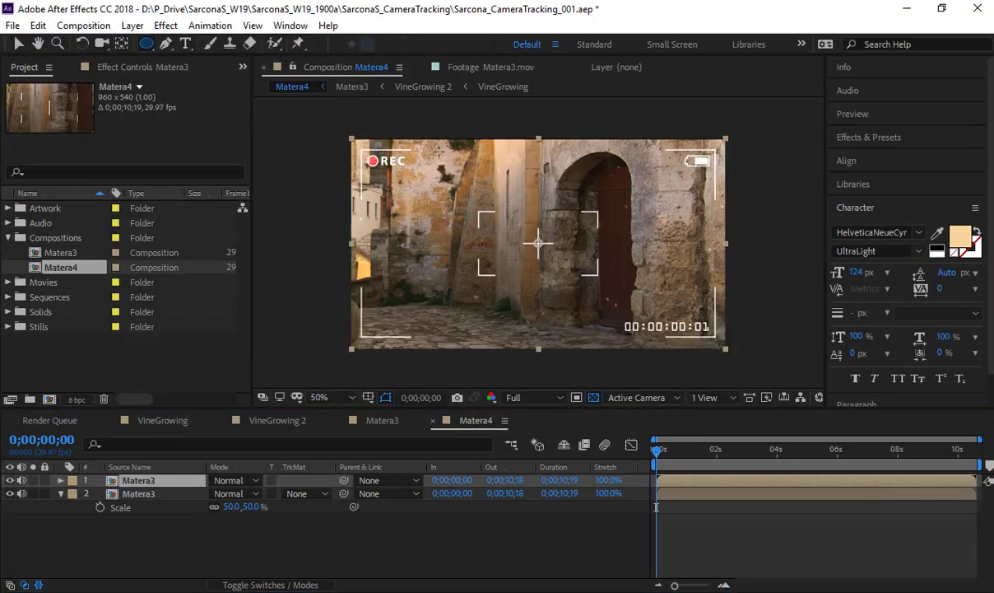
drag(404, 171, 680, 311)
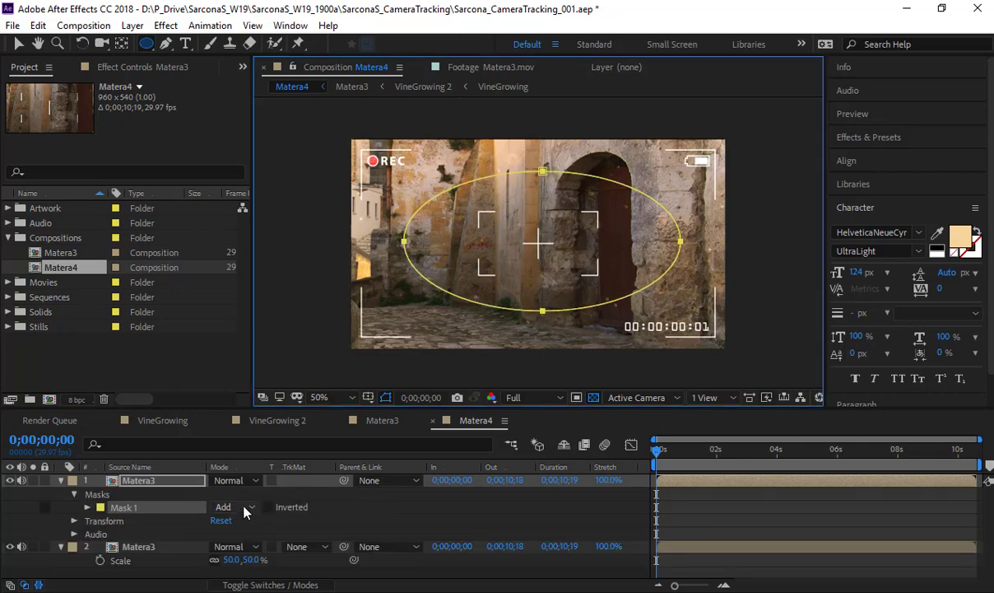
click(234, 480)
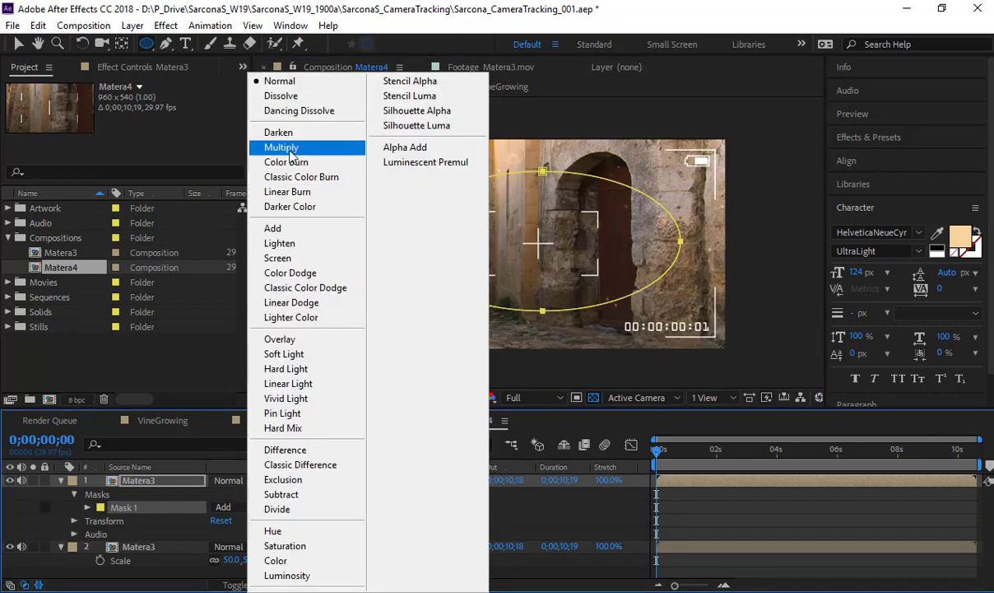
click(281, 147)
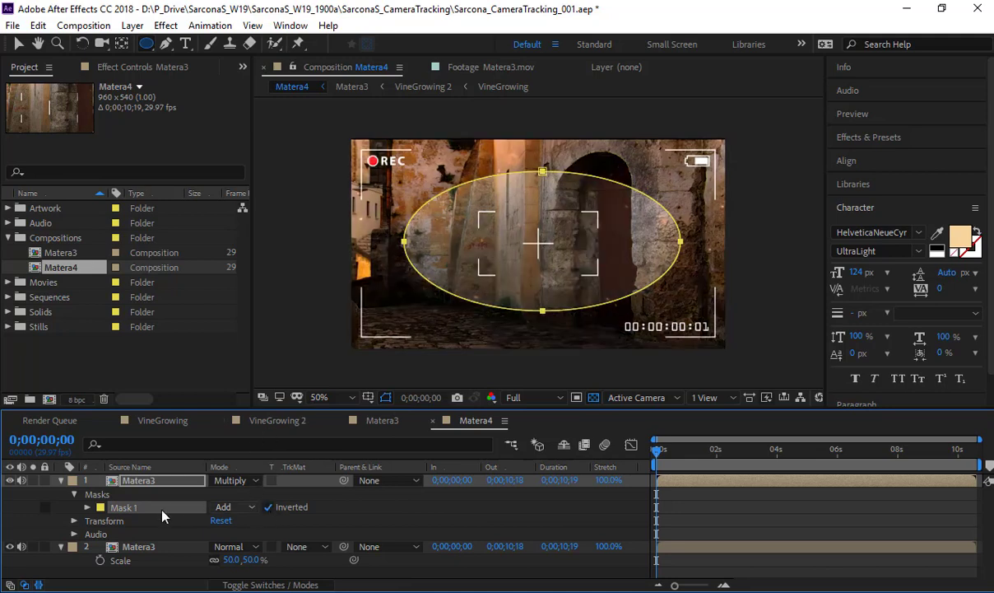
Soften the ellipse mask with a 271-pixel feather and a 385-pixel expansion, and collapse both layers' properties
click(89, 507)
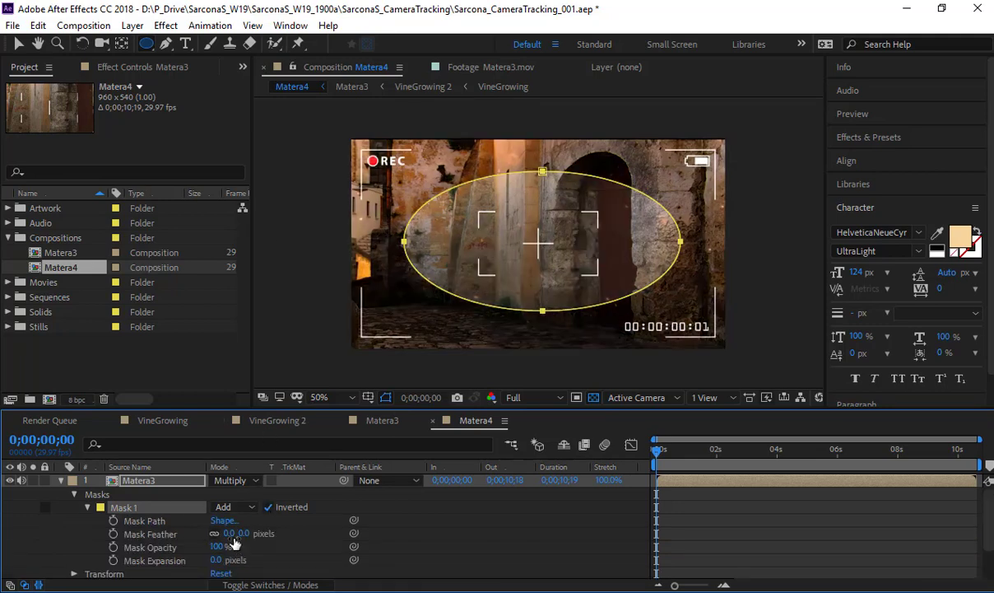
drag(233, 540, 528, 547)
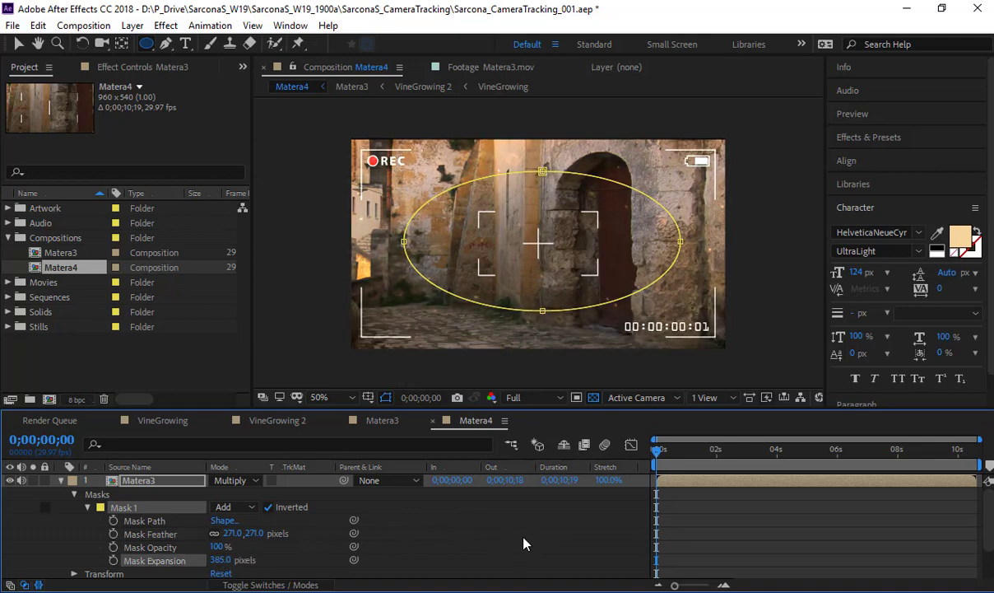
key(u)
click(539, 534)
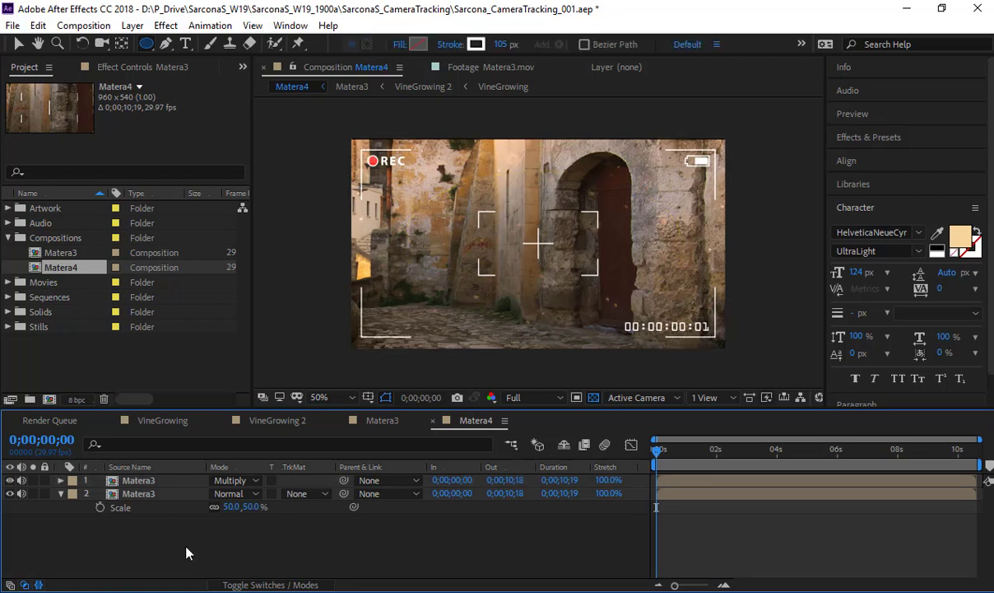
key(u)
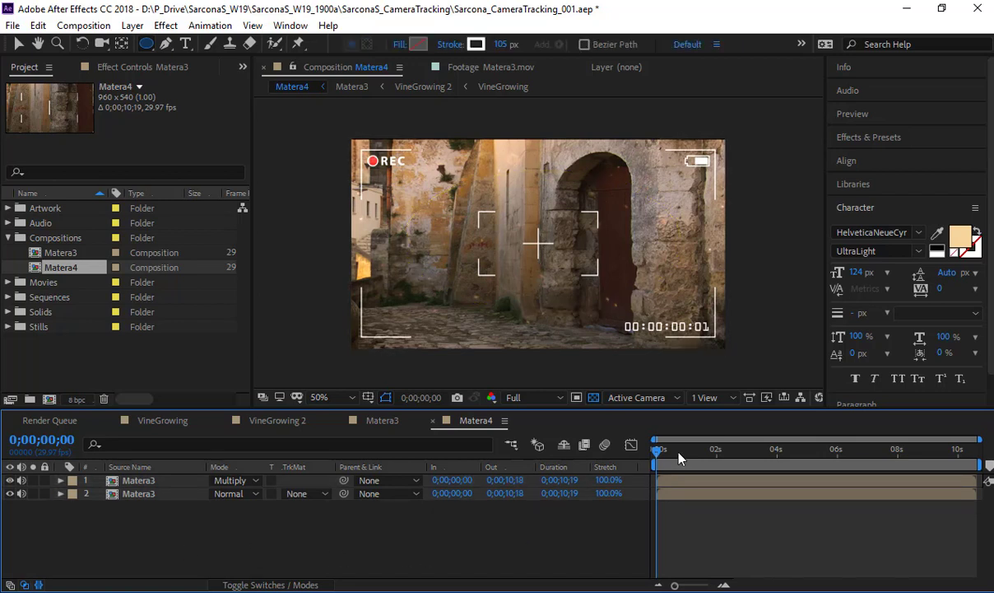
Check the vignetted composition at several times up to 0;00;09;06 and save the project
drag(711, 455, 804, 451)
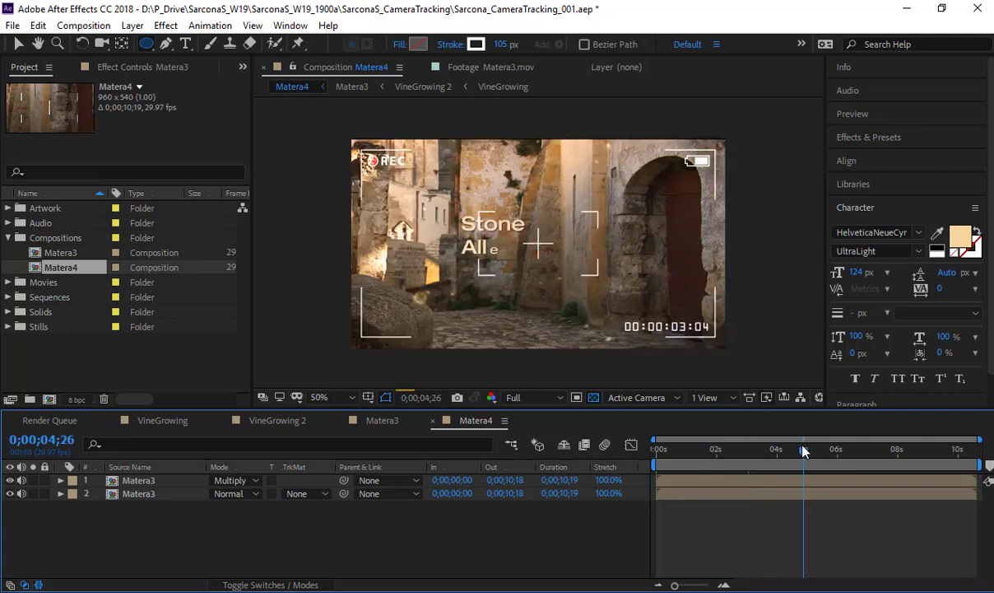
click(845, 450)
click(916, 451)
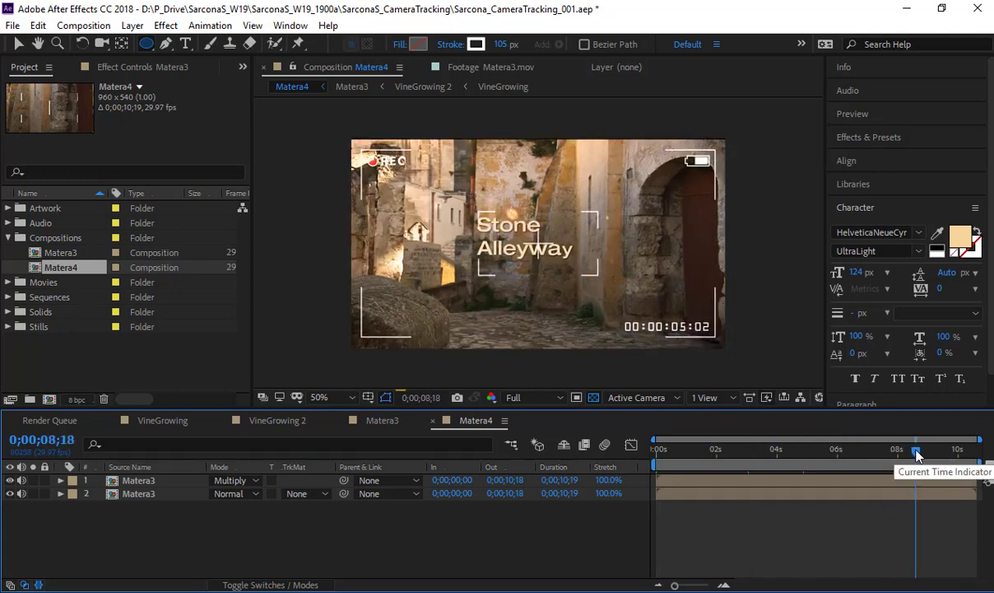
drag(918, 455, 933, 452)
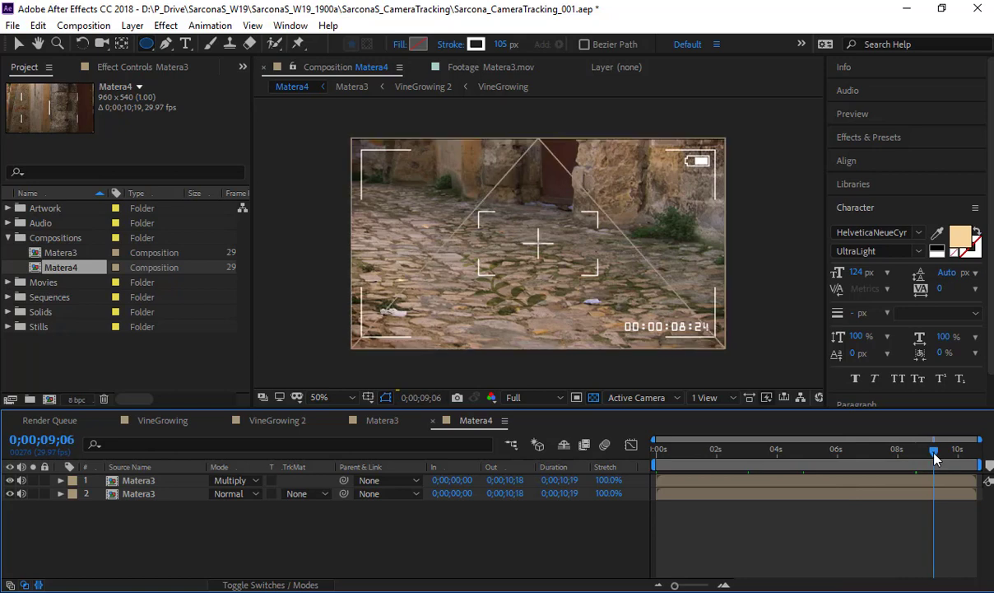
scroll(540, 344, up, 4)
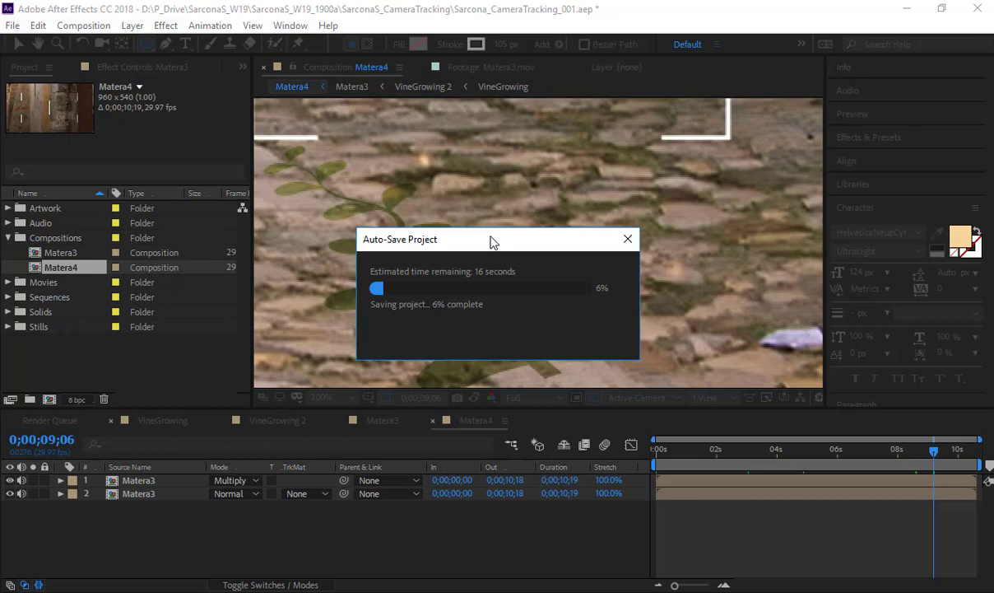
key(ctrl+s)
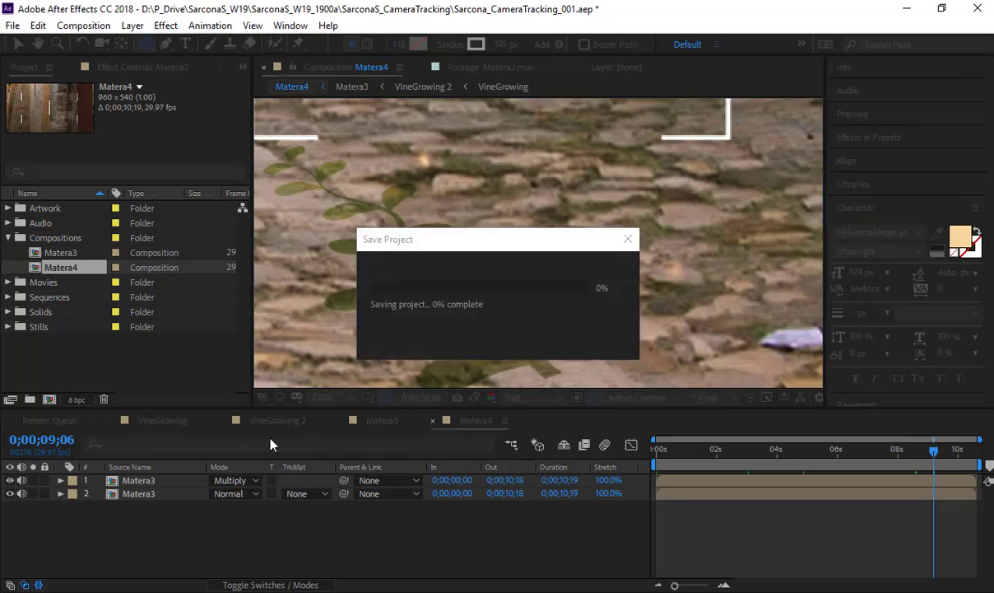
In the Matera3 composition, set the VineGrowing 2 layer's blending mode to Normal and its opacity to 100%
click(382, 422)
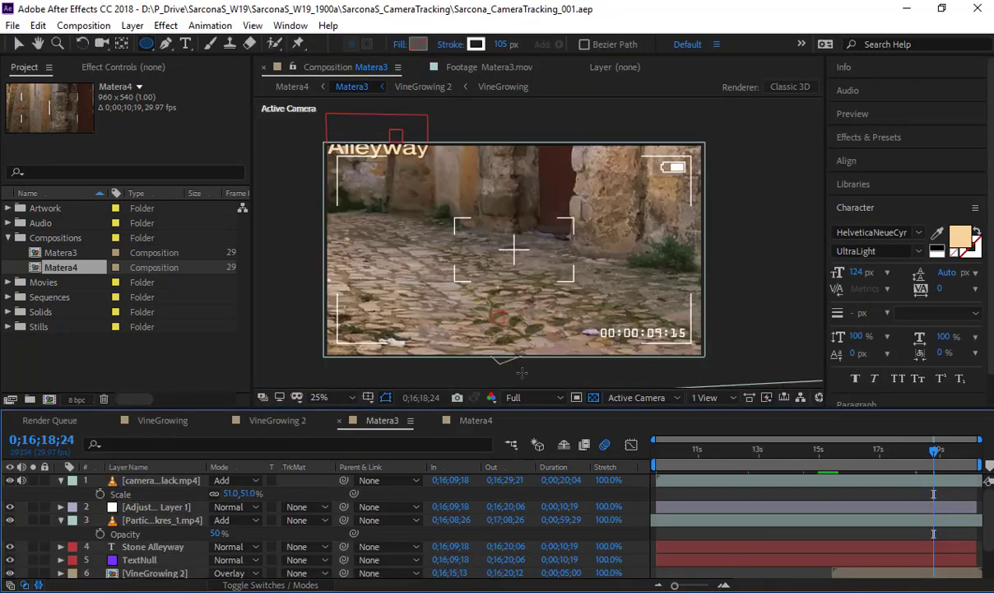
scroll(532, 338, up, 2)
drag(533, 337, 519, 164)
scroll(505, 236, up, 1)
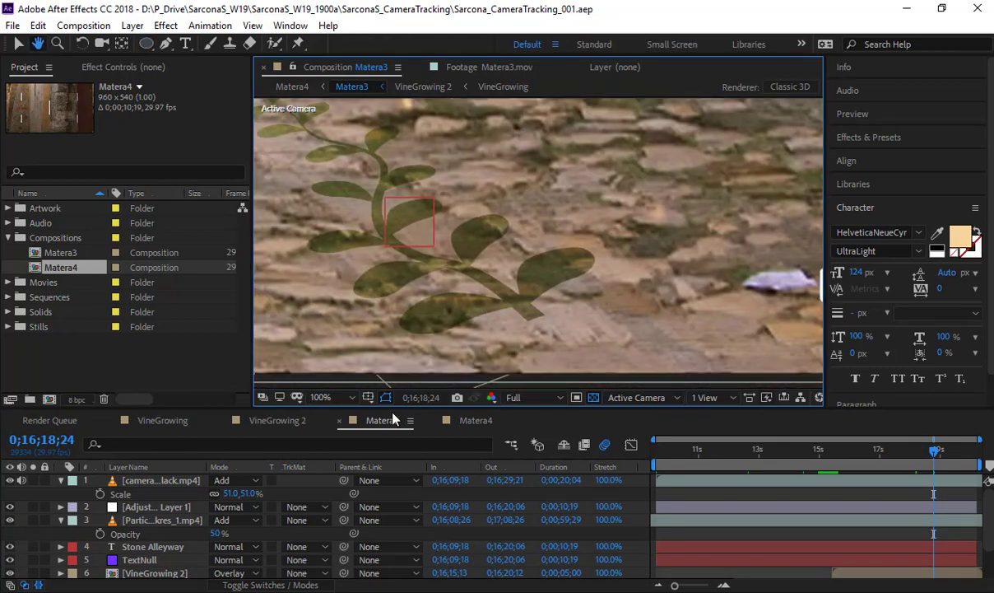
scroll(165, 543, down, 2)
click(156, 534)
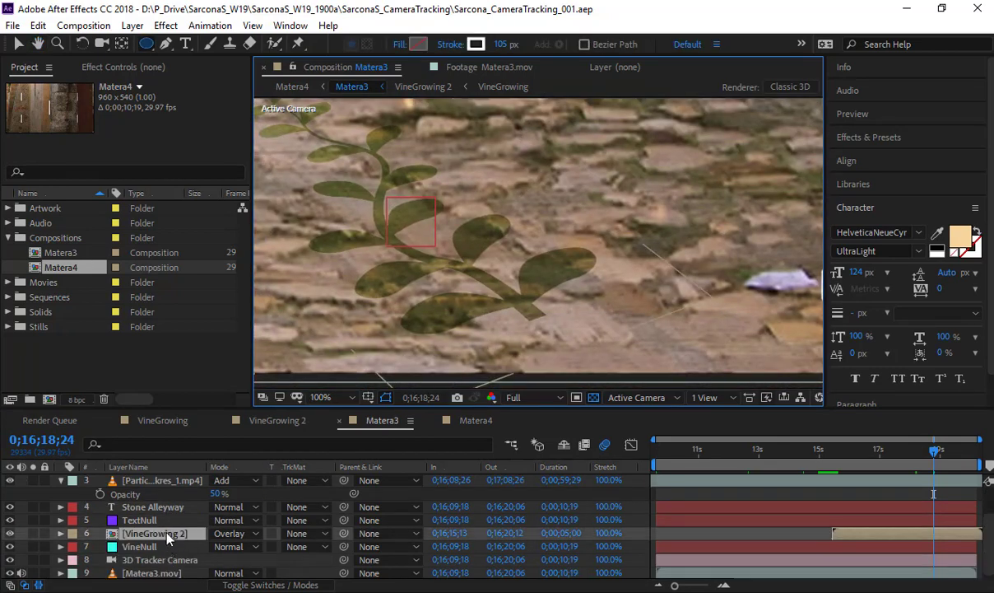
click(174, 28)
click(422, 487)
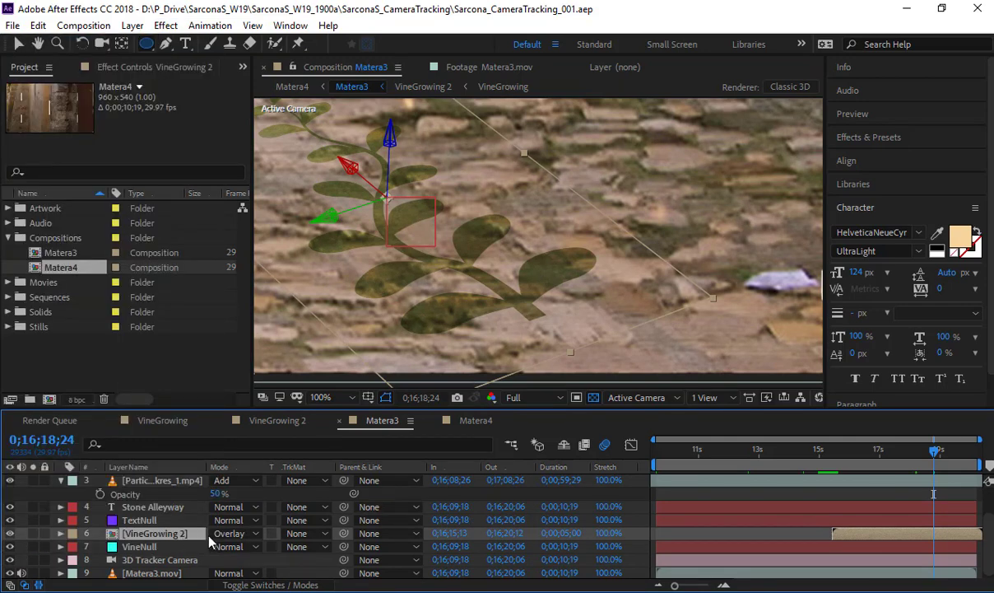
click(212, 536)
click(260, 16)
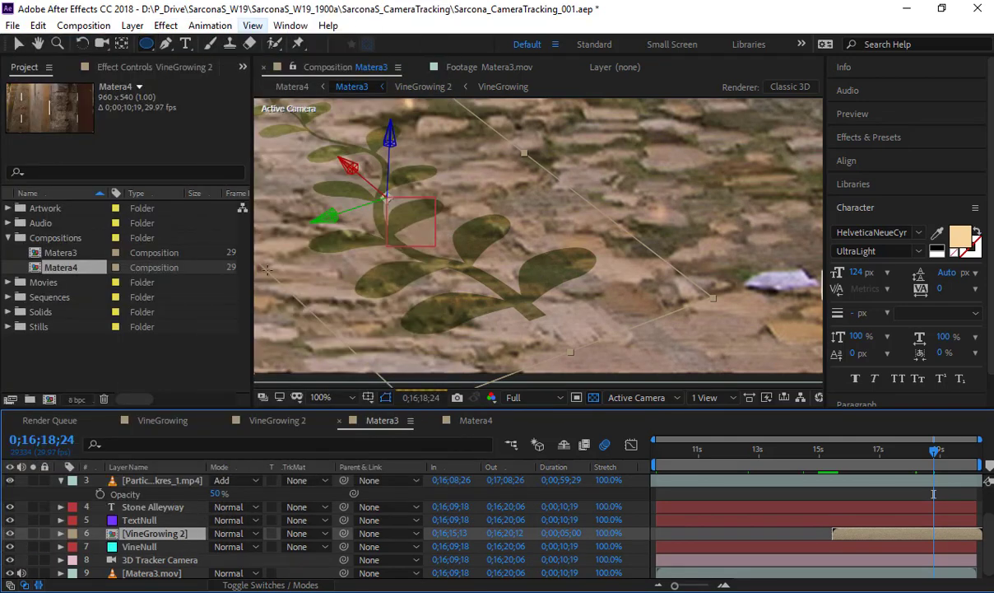
key(t)
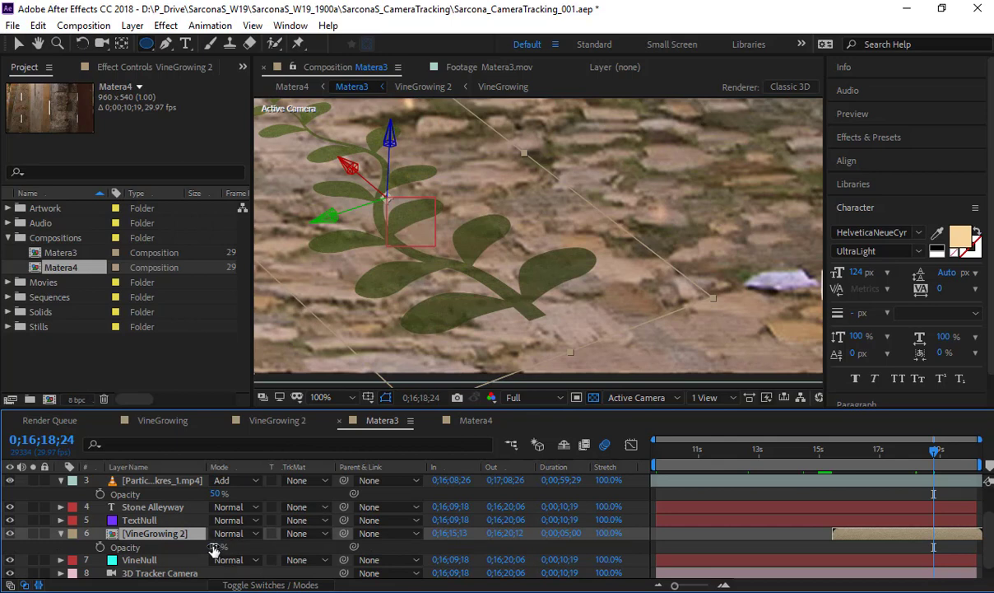
drag(212, 549, 270, 552)
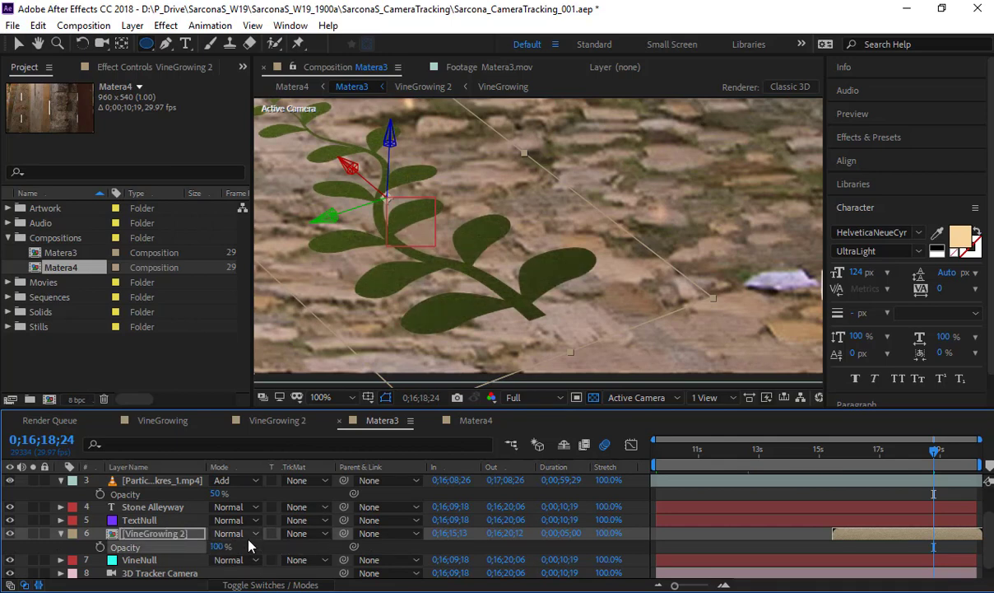
Try Soft Light on the VineGrowing 2 layer, and settle on Add as its blending mode
click(235, 533)
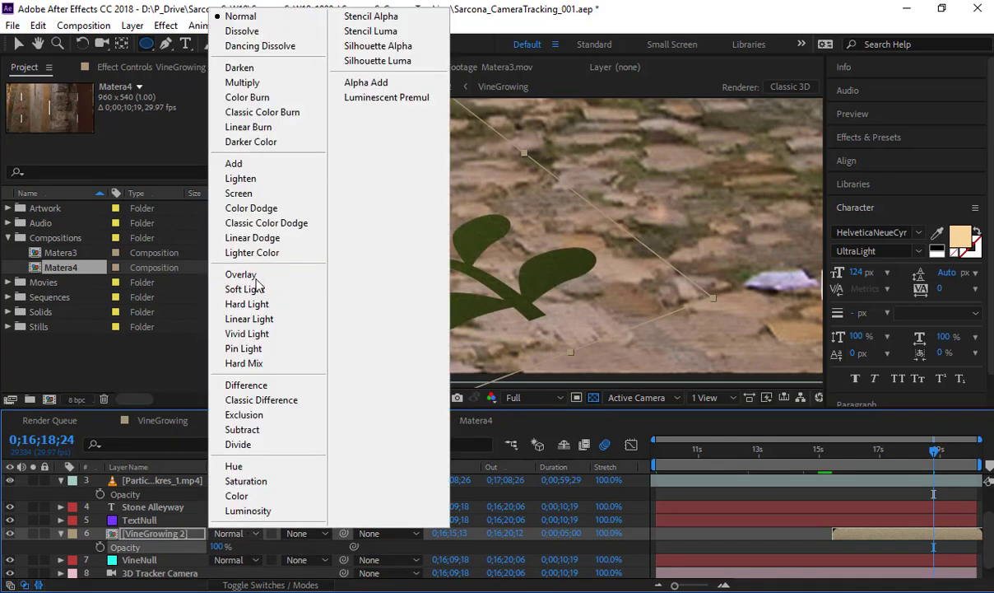
click(244, 289)
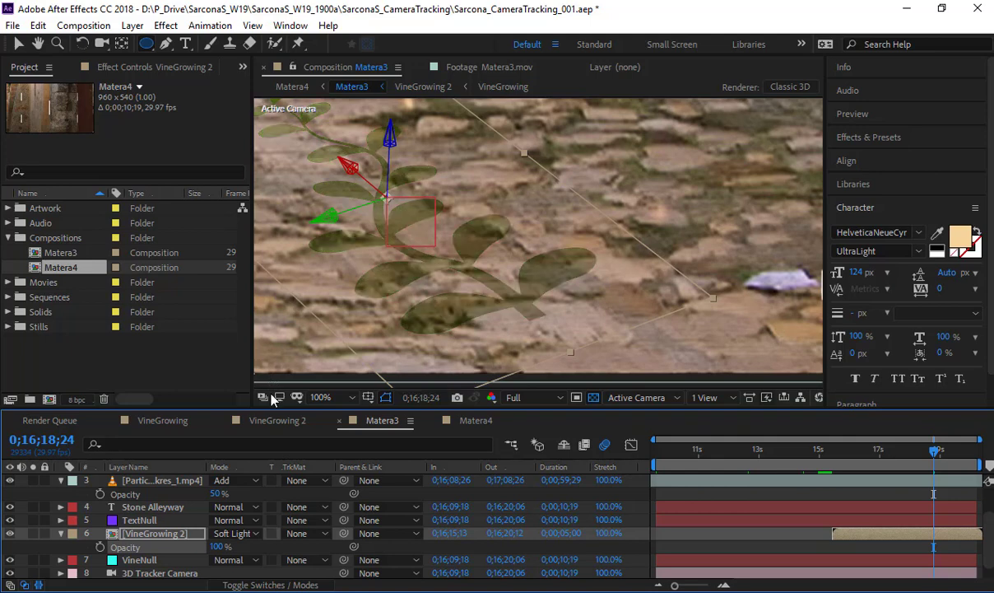
click(251, 533)
click(262, 162)
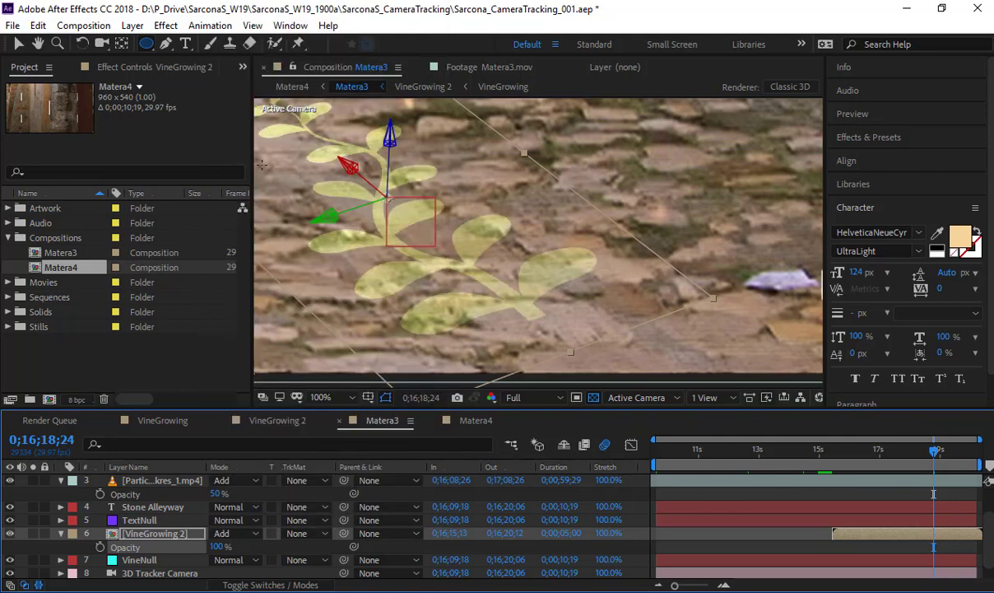
Apply a Gaussian Blur with a Blurriness of 15.4 to the VineGrowing 2 layer and compare it off and on
click(168, 27)
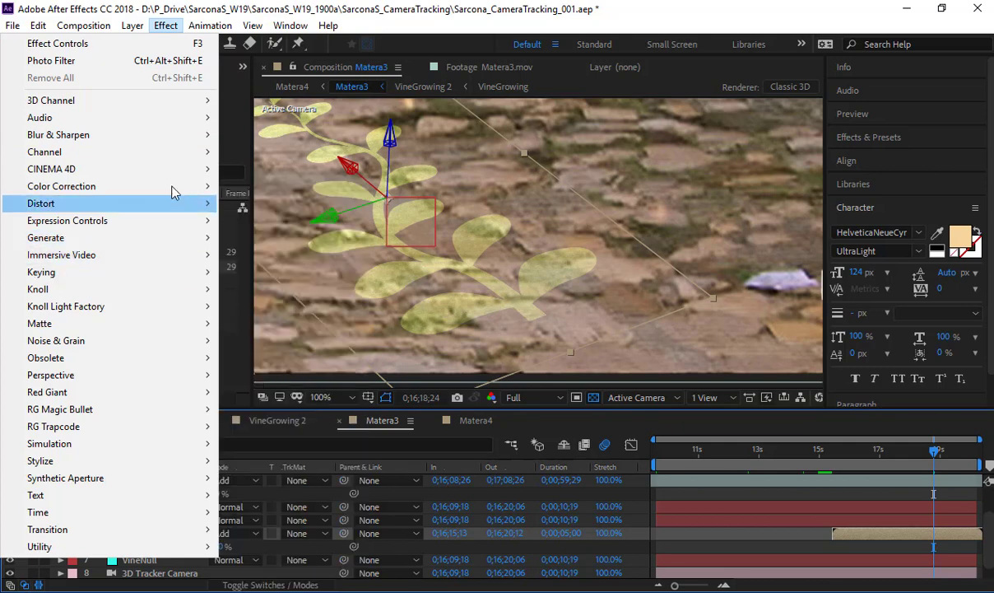
mouse_move(171, 134)
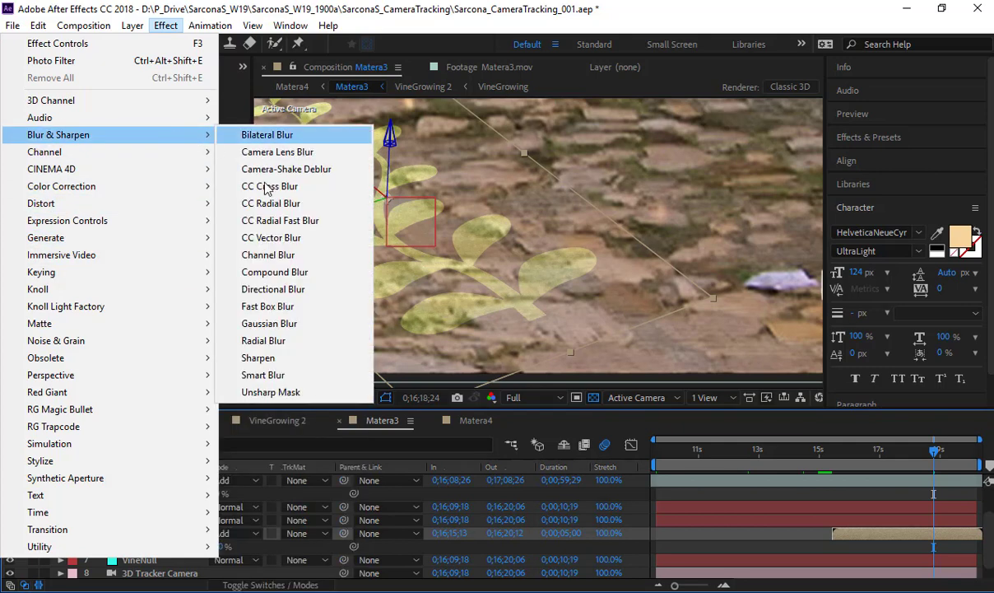
click(280, 324)
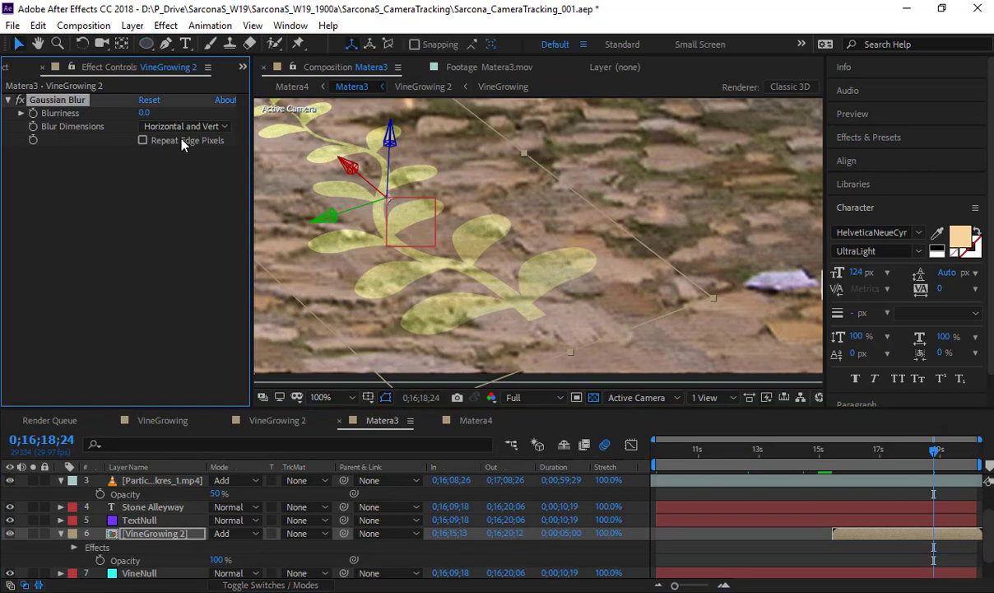
drag(159, 108, 272, 108)
key(period)
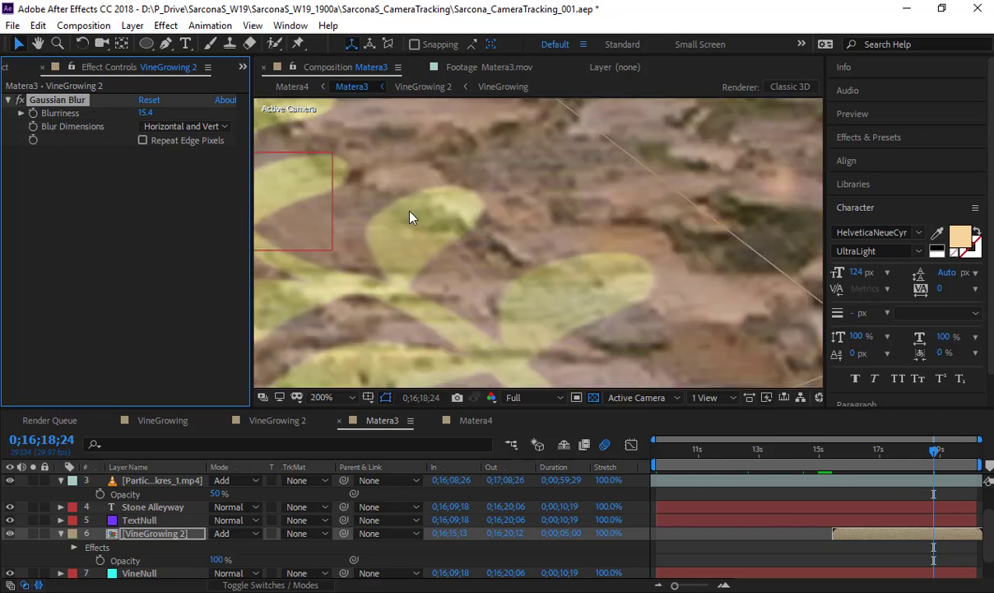
click(20, 100)
click(20, 100)
scroll(494, 214, down, 2)
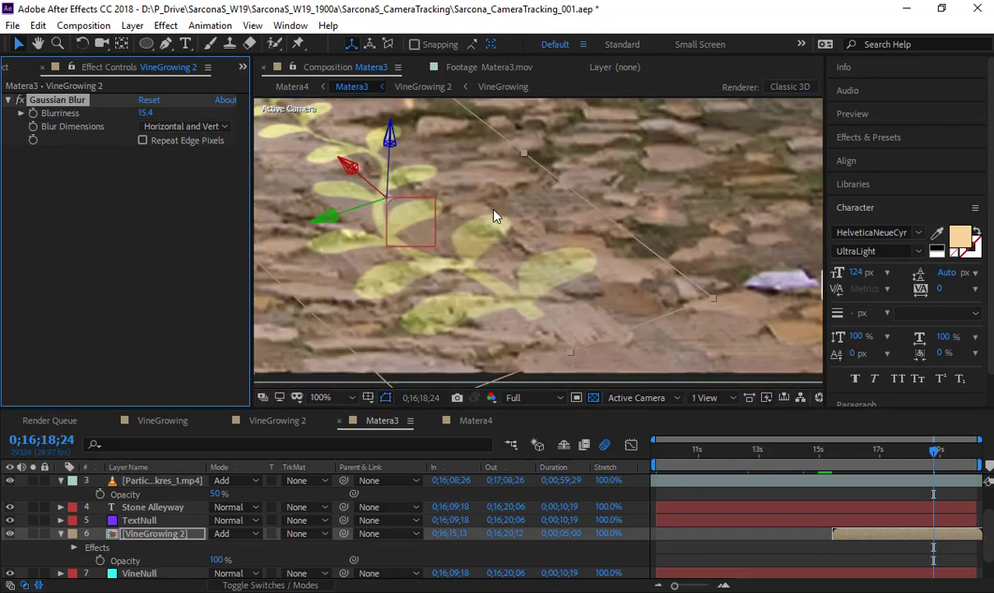
Return to the Matera4 composition and examine how the brightened, blurred vine blends into the full frame
click(673, 332)
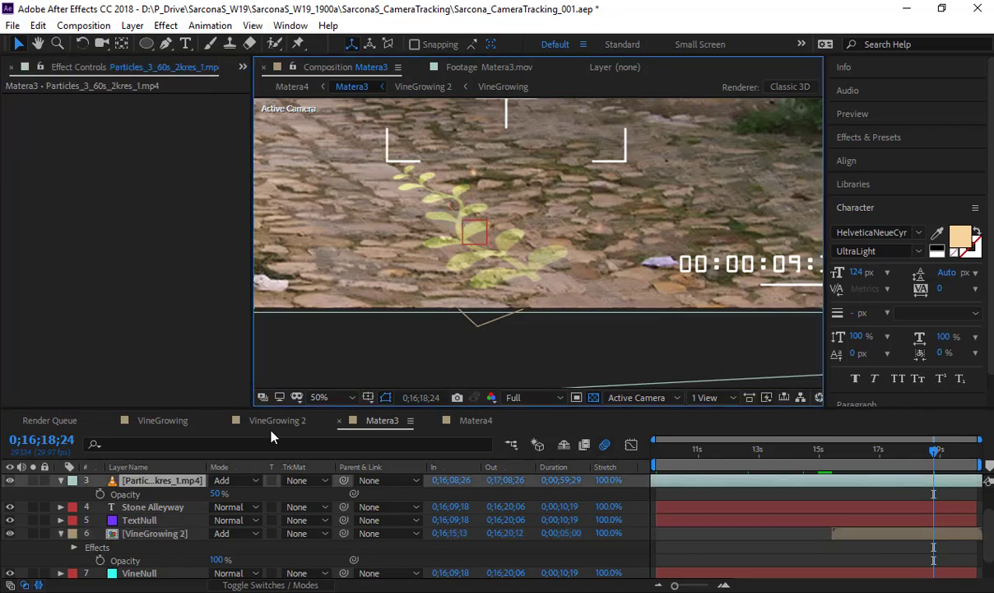
click(484, 423)
scroll(580, 297, down, 2)
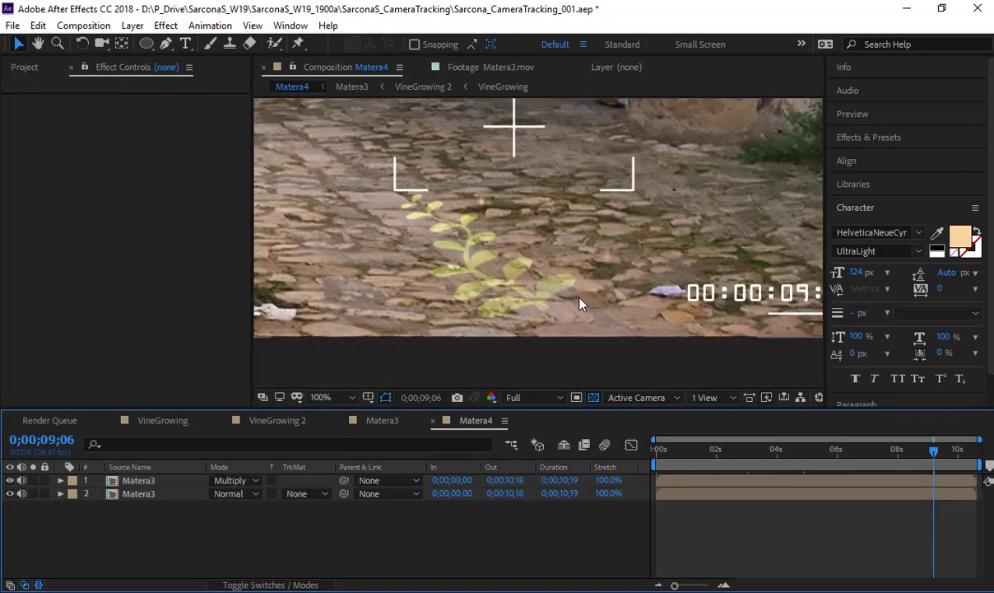
drag(602, 304, 573, 377)
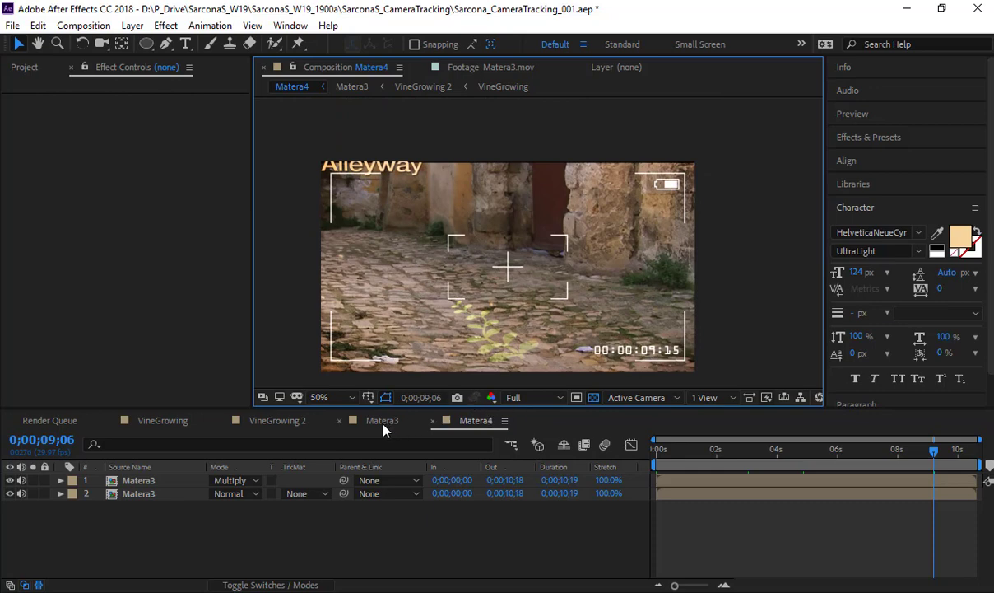
Play the VineGrowing 2 composition from its start to review the vine's growth, and bring the project's item list back into view
click(265, 423)
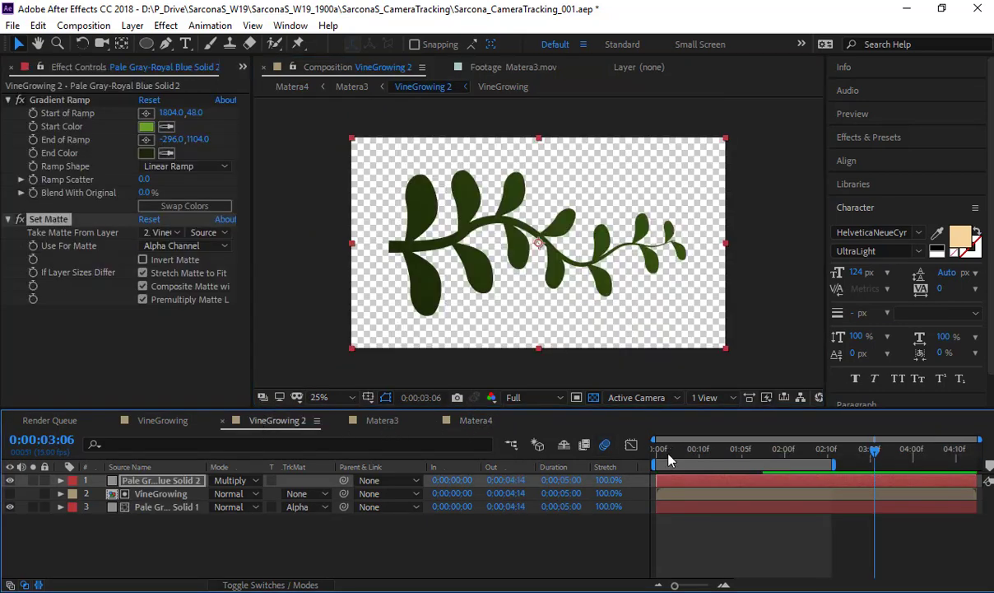
click(659, 451)
key(space)
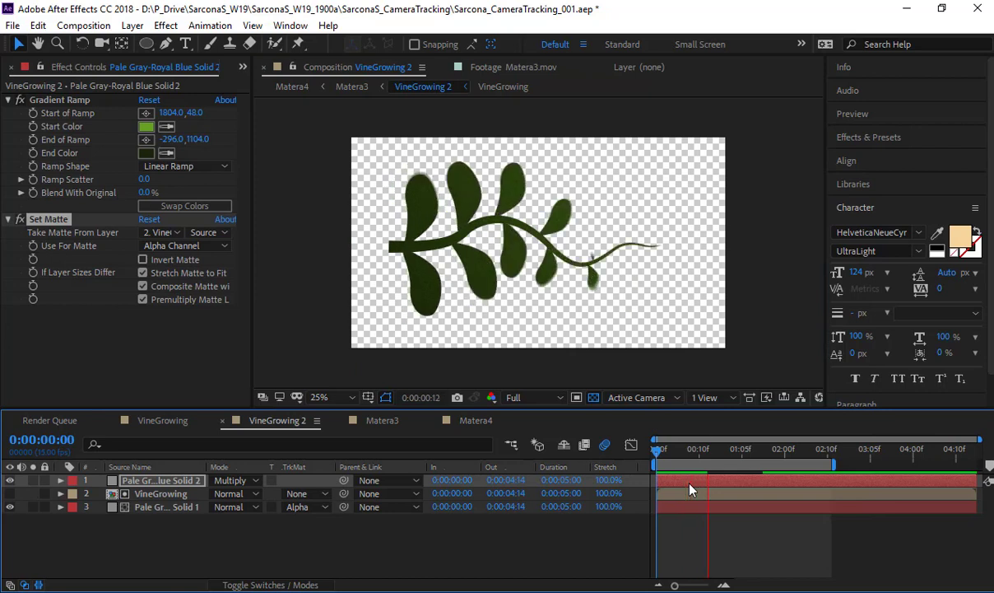
key(space)
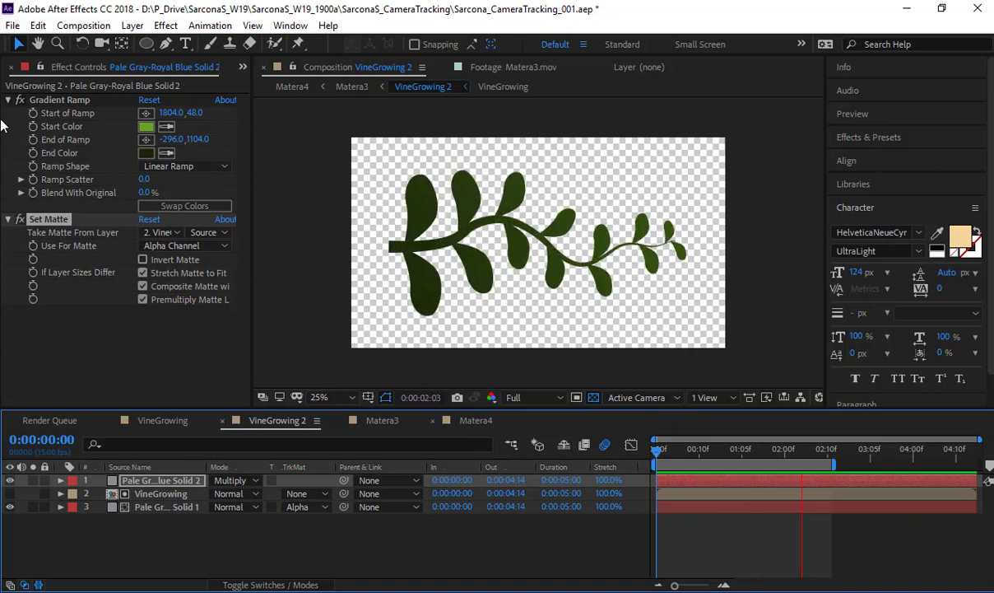
click(6, 72)
click(10, 66)
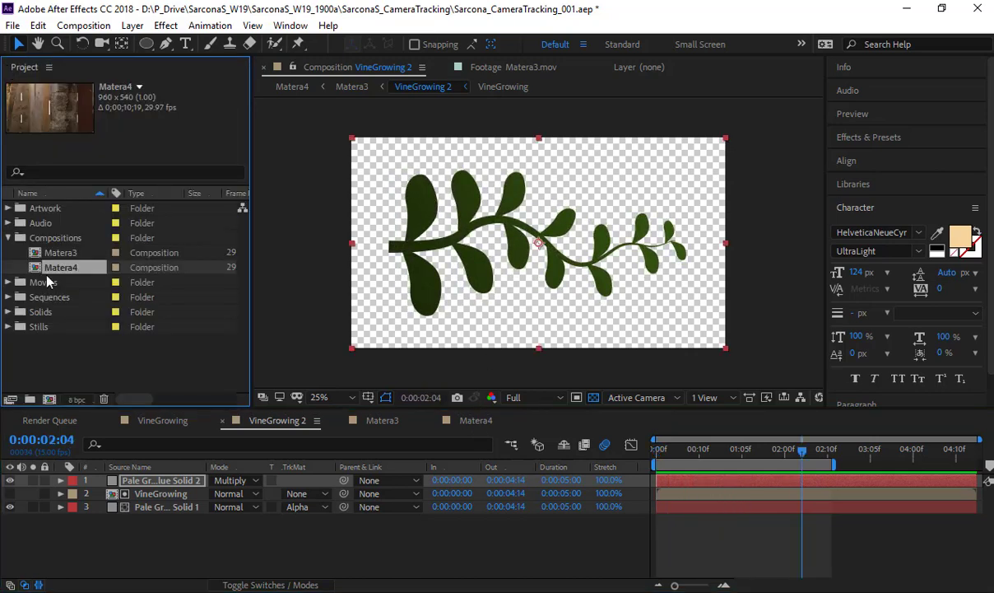
Open the InkFlow02Videvo.mov footage from the Movies folder and scrub through it to review the ink animation
click(8, 282)
double_click(59, 312)
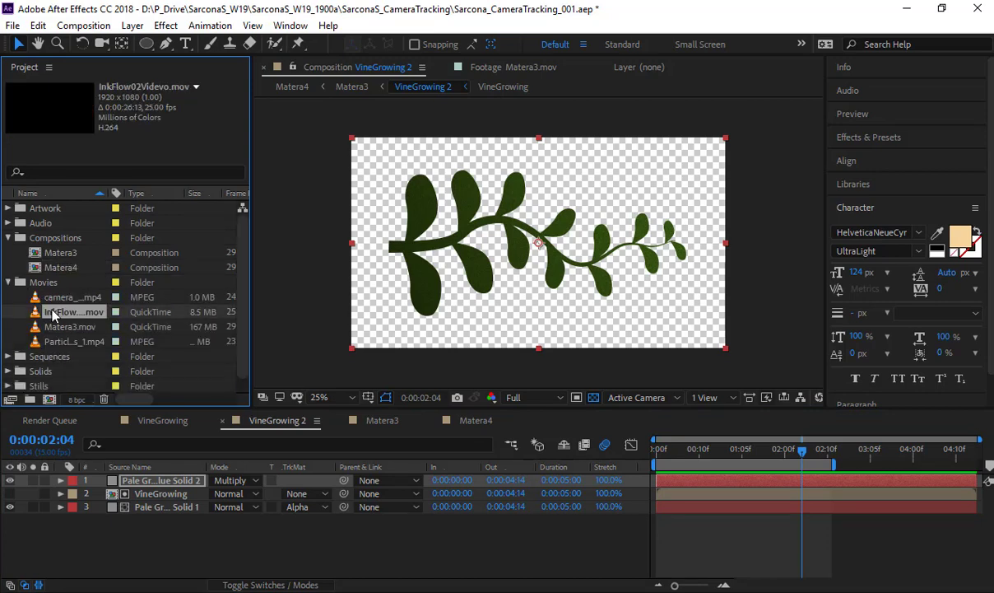
mouse_move(317, 363)
mouse_down()
mouse_move(428, 374)
mouse_move(745, 365)
mouse_move(264, 362)
mouse_move(280, 362)
mouse_up()
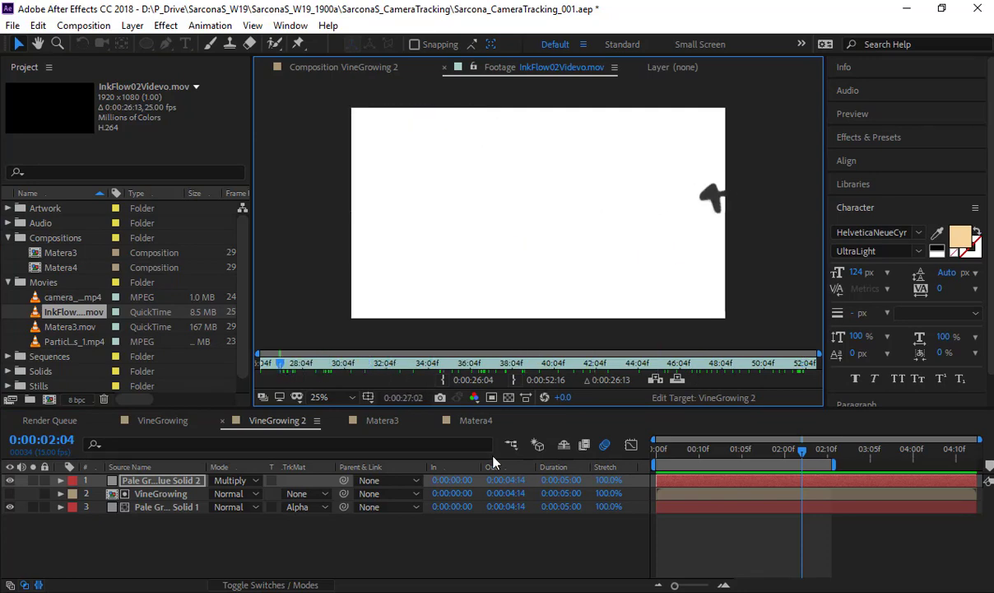
In the Matera3 composition, display the 3D Camera Tracker's track points on the Matera3.mov layer across the whole frame
click(383, 421)
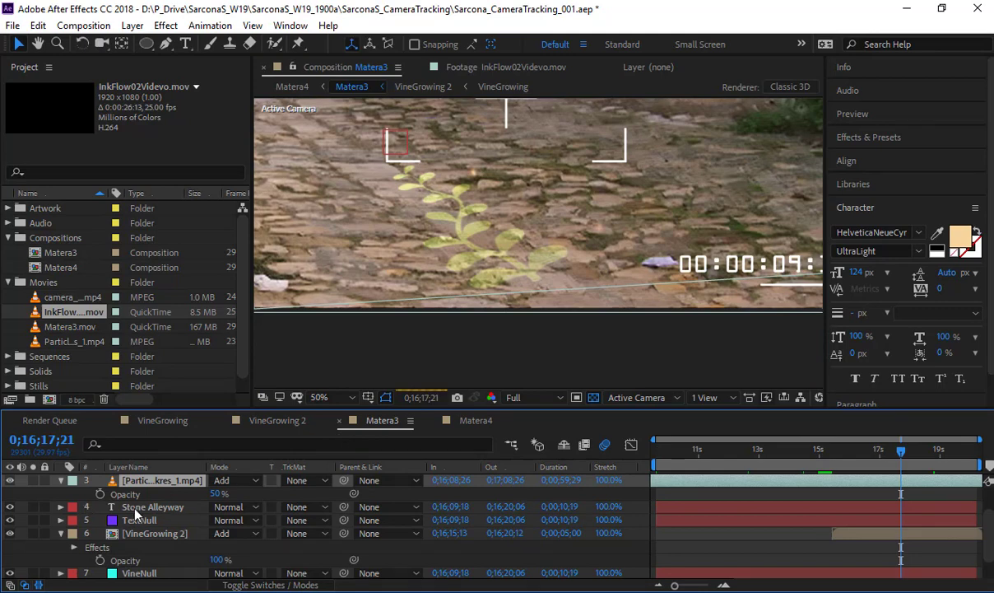
scroll(156, 552, down, 2)
click(149, 571)
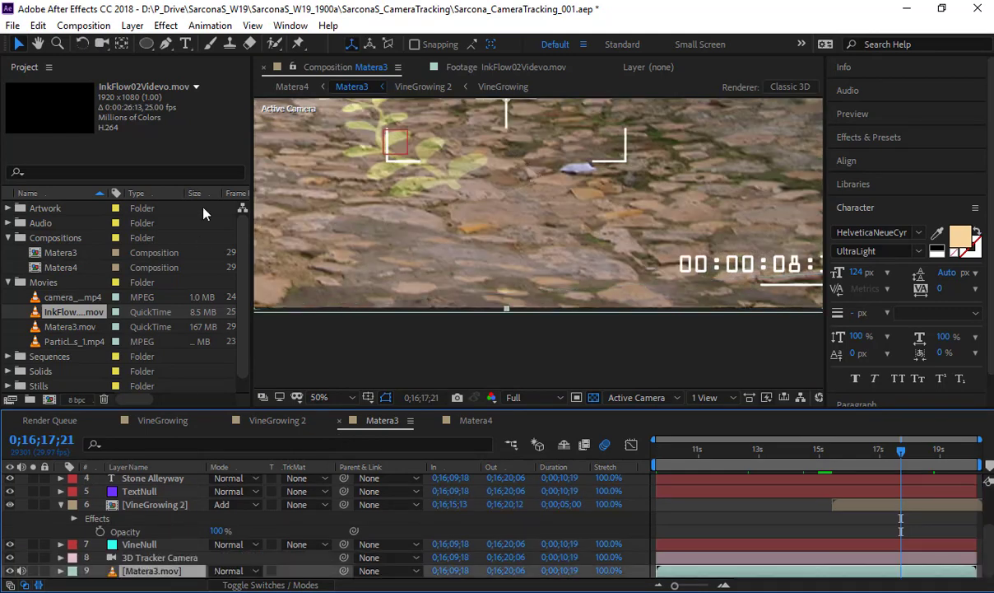
click(166, 25)
click(123, 43)
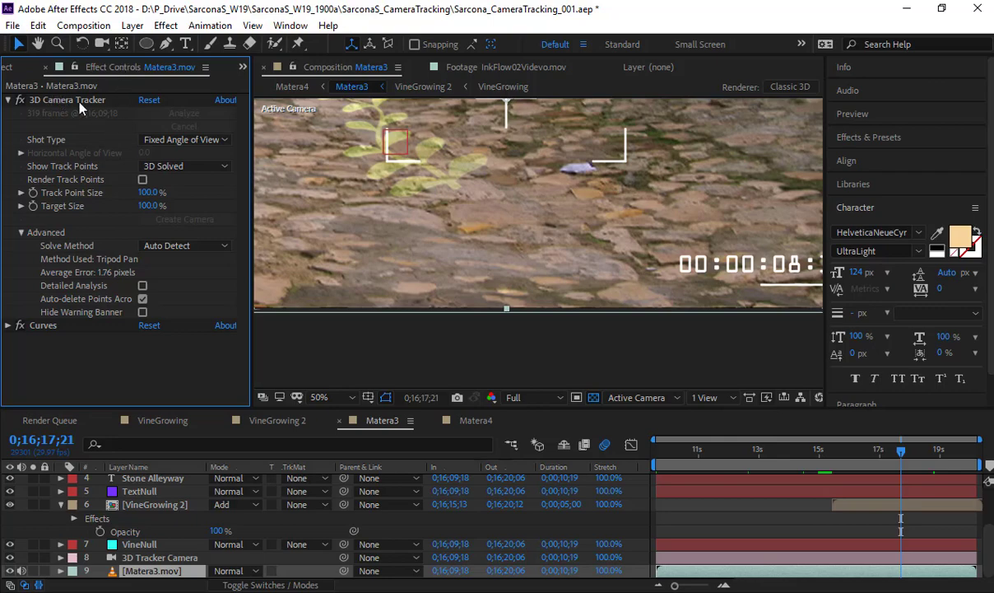
click(80, 103)
key(space)
drag(494, 165, 667, 319)
scroll(610, 218, down, 2)
key(space)
drag(610, 218, 524, 265)
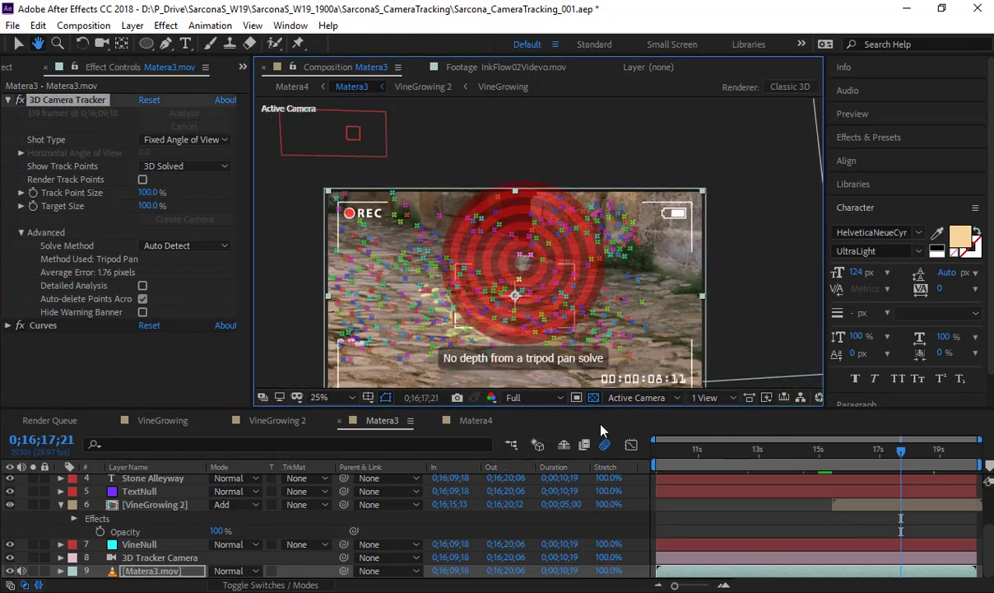
At 0;16;11;14, create a null from a track point on the red door and rename it InkFlowNull
drag(701, 453, 713, 462)
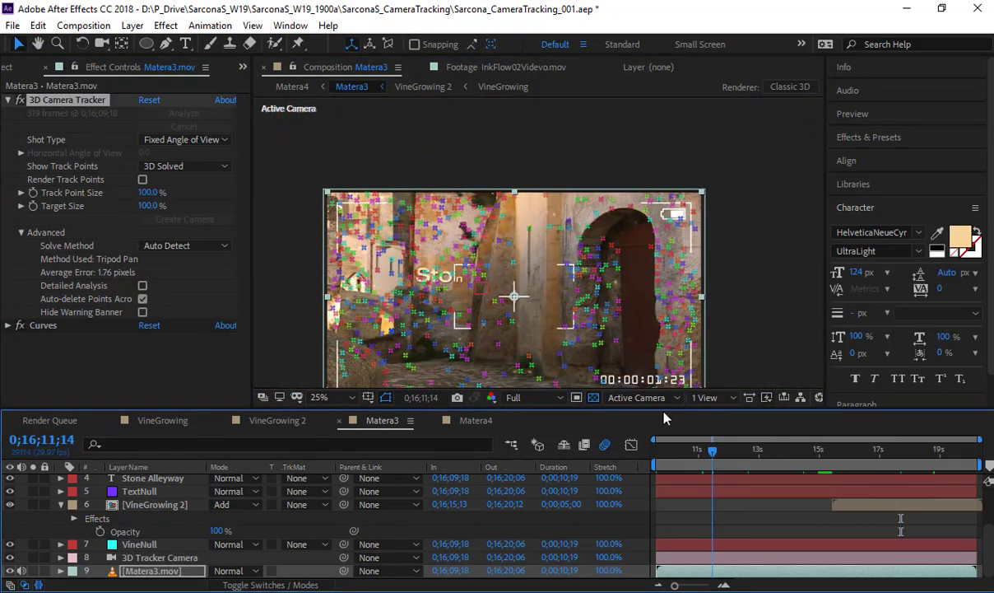
right_click(631, 281)
click(700, 320)
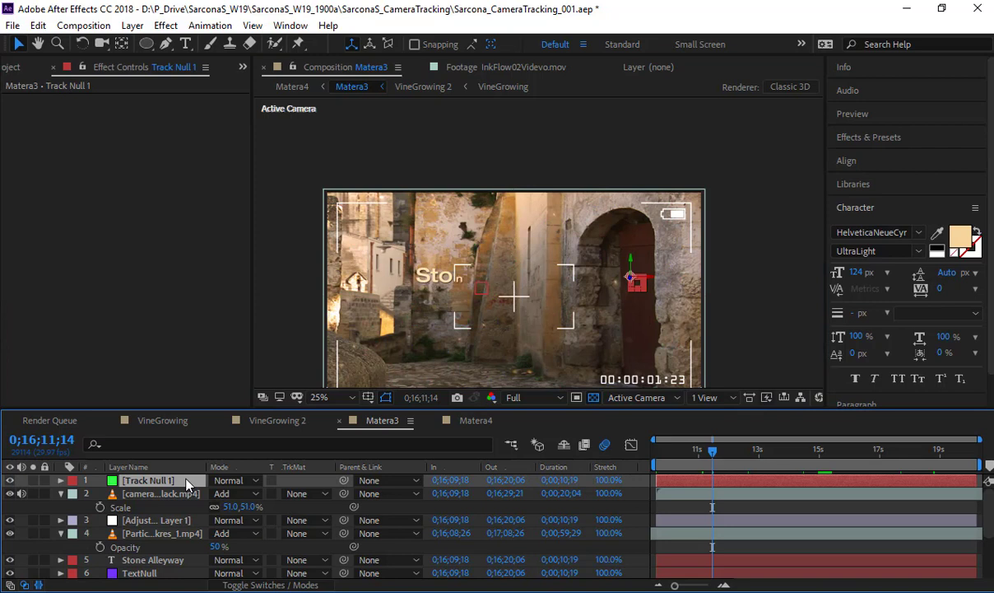
key(Return)
text(InkFlow)
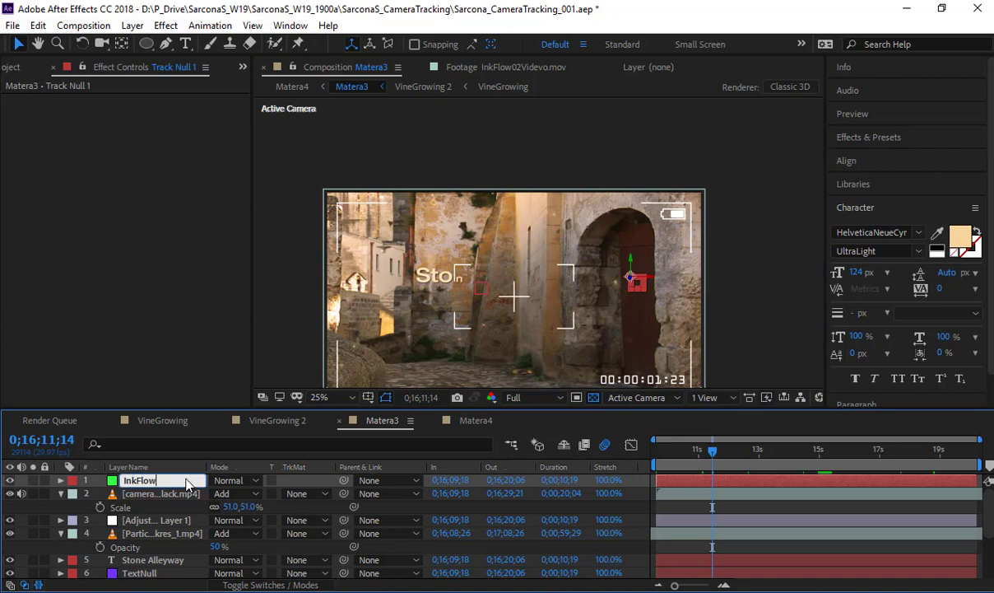
text(Null)
key(Return)
Show InkFlowNull's Position property and add InkFlow02Videvo.mov as the uppermost layer of the Matera3 composition
key(p)
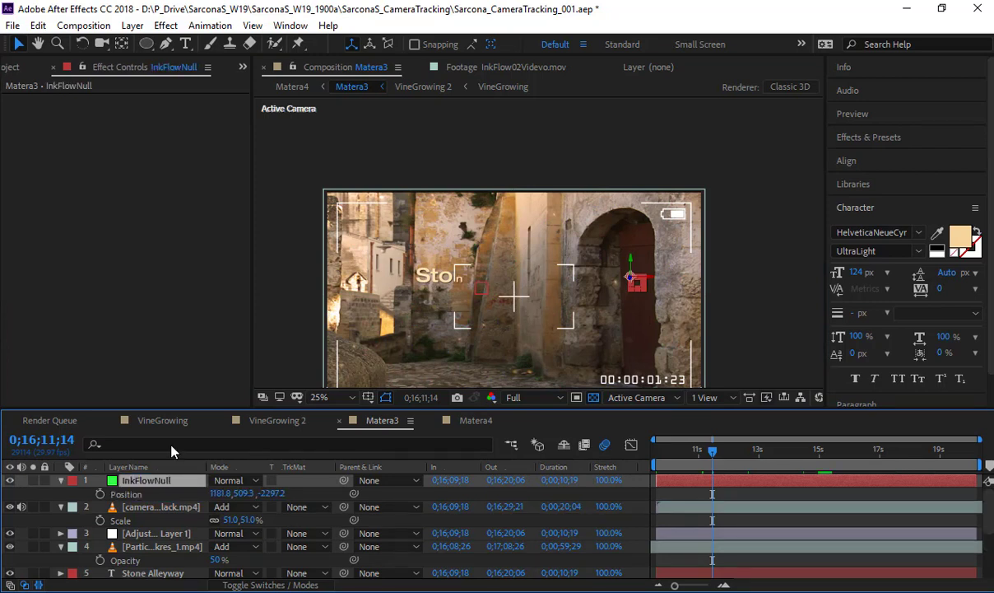
click(13, 68)
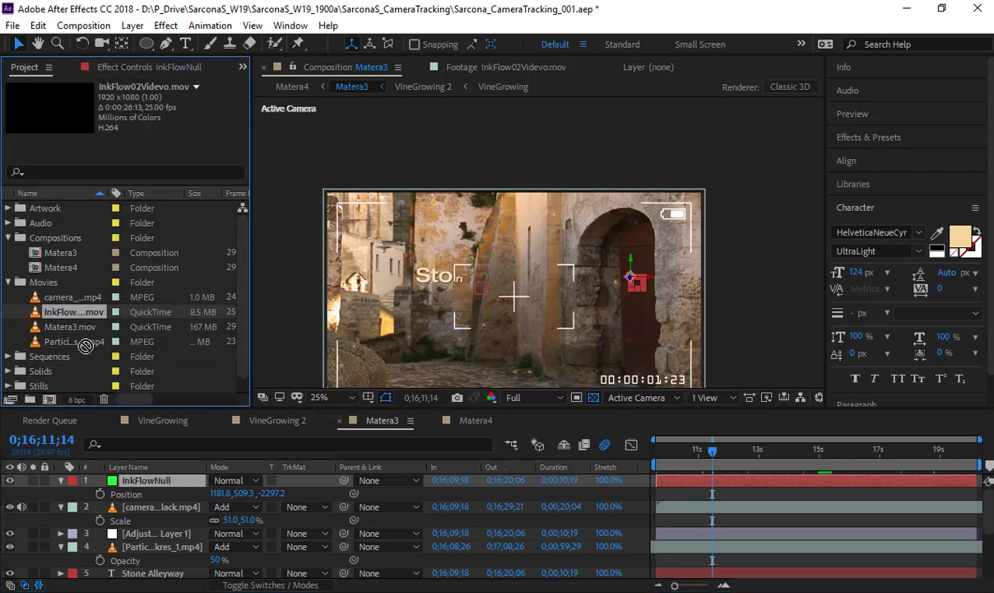
mouse_move(86, 345)
mouse_down()
mouse_move(155, 435)
mouse_move(146, 470)
mouse_up()
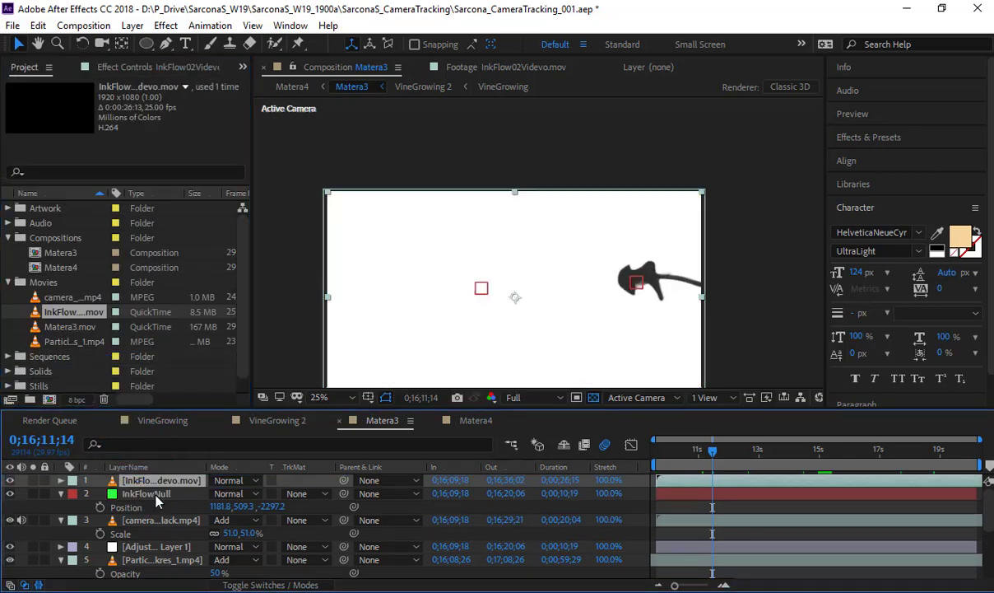
Make the InkFlow02Videvo.mov layer 3D and copy InkFlowNull's position onto it, 1181.8, 509.3, -2297.2
click(159, 480)
key(p)
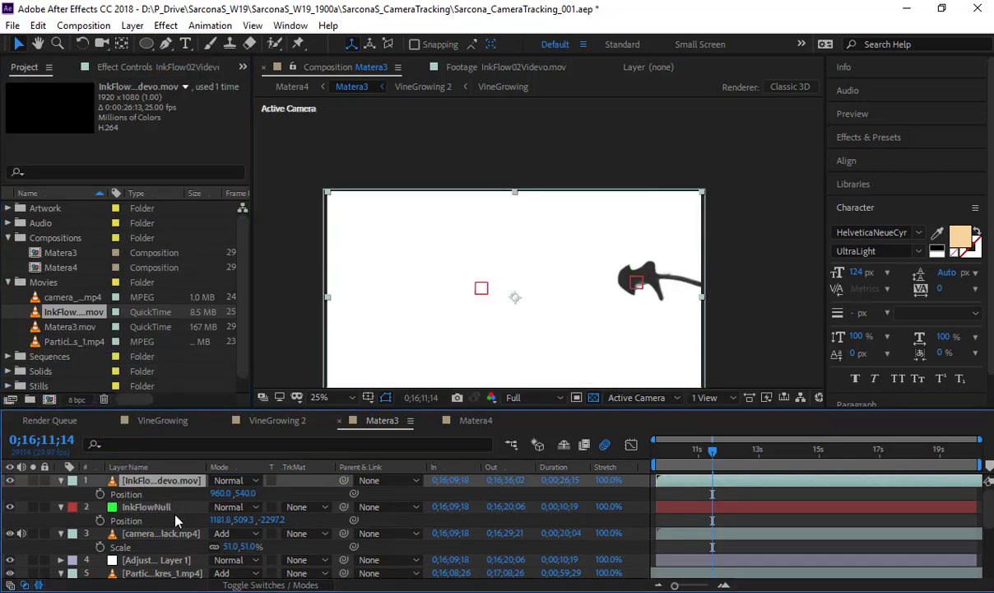
click(183, 519)
click(170, 496)
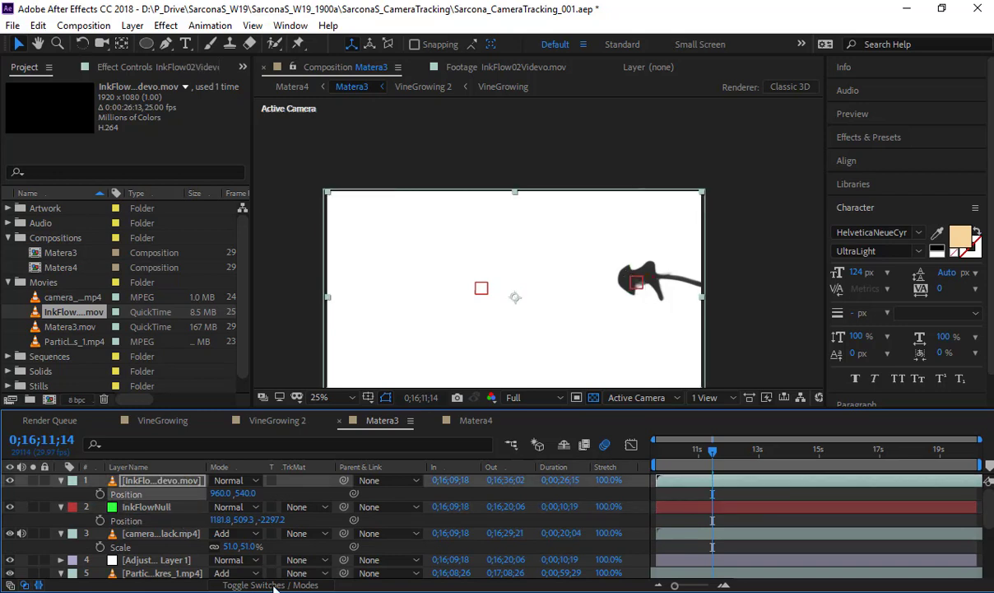
click(274, 585)
click(297, 480)
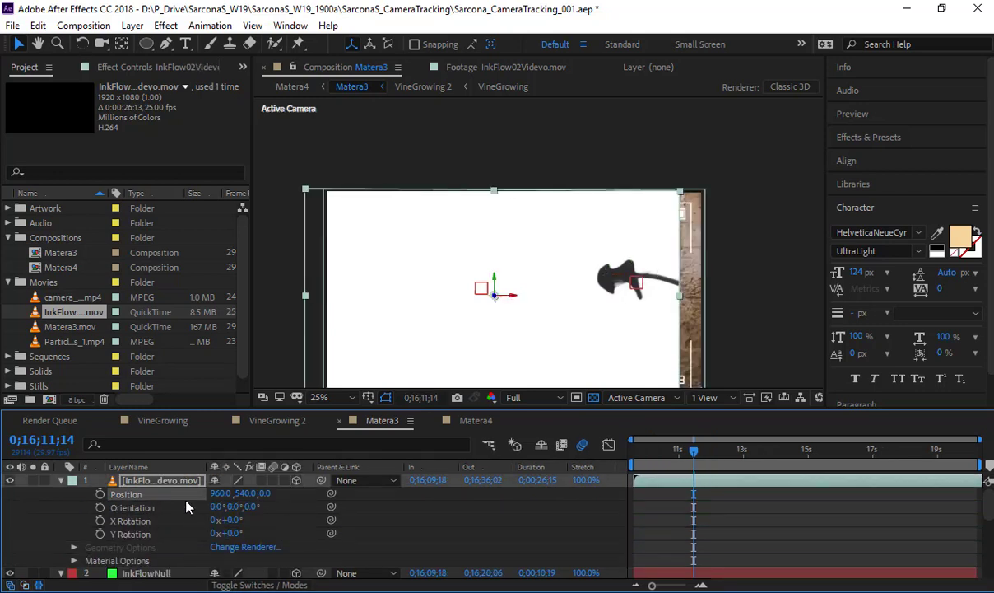
key(ctrl+v)
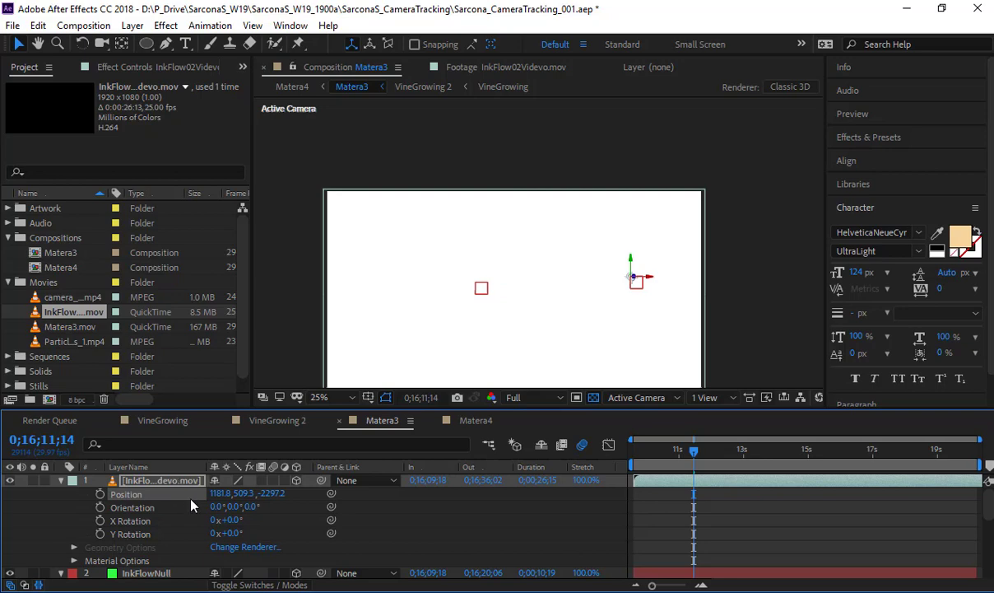
Set the InkFlow02Videvo.mov layer's blending mode to Multiply
key(F4)
click(229, 479)
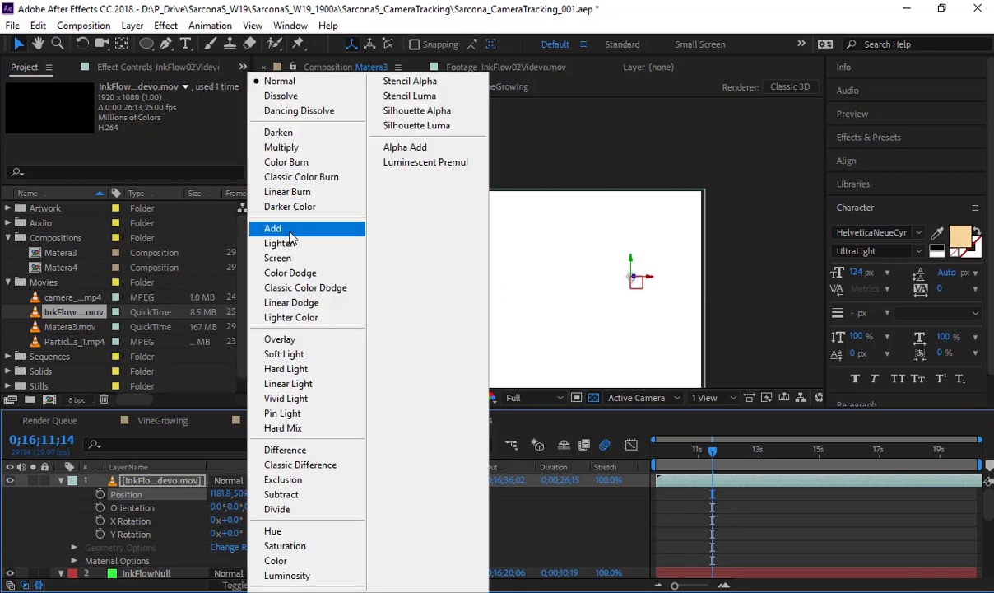
click(281, 146)
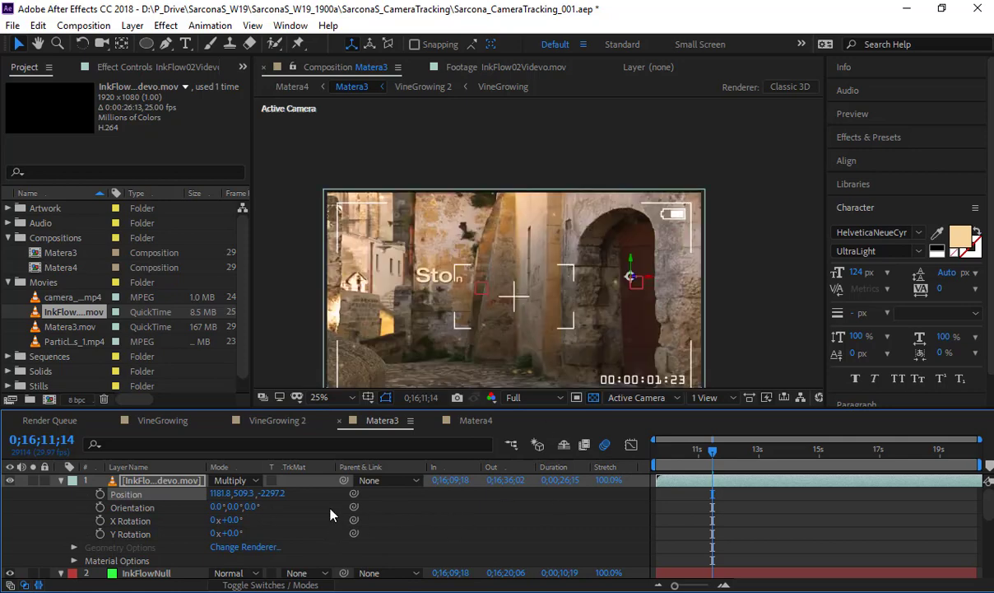
click(235, 479)
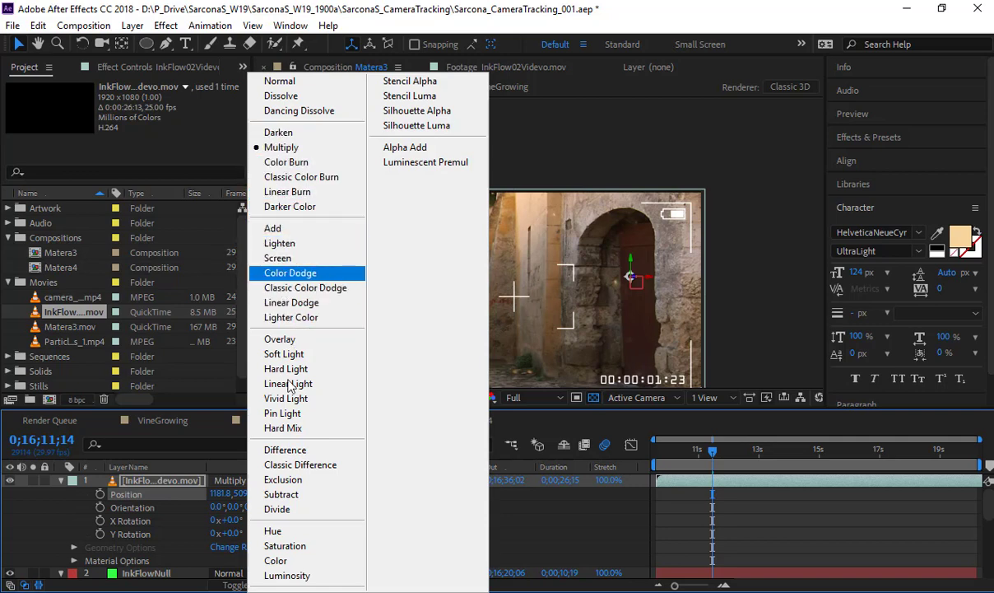
click(170, 480)
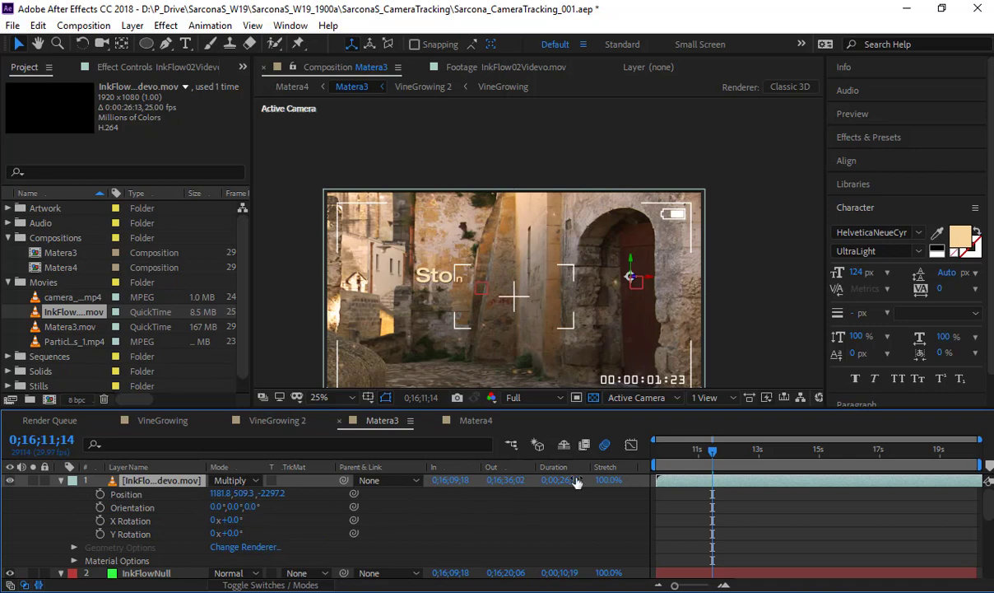
Scale the InkFlow02Videvo.mov layer down to 14% and check its size against the door at 0;16;14;17
drag(716, 466, 768, 466)
key(s)
drag(277, 495, 208, 494)
drag(612, 292, 435, 251)
scroll(569, 297, up, 2)
key(v)
drag(767, 450, 809, 463)
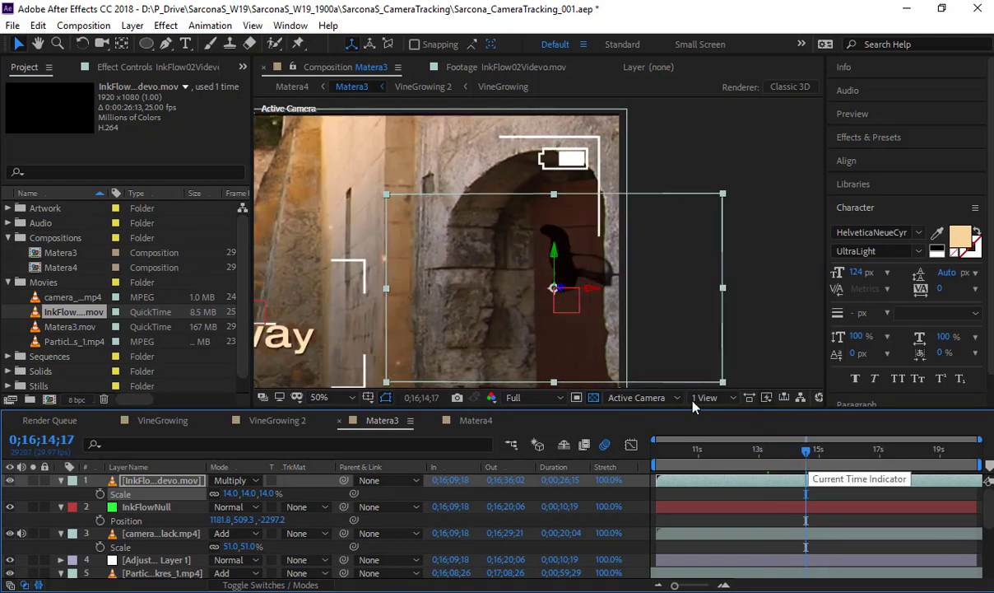
Set the InkFlow02Videvo.mov layer's Z Rotation to 90° so the ink runs vertically over the door
key(r)
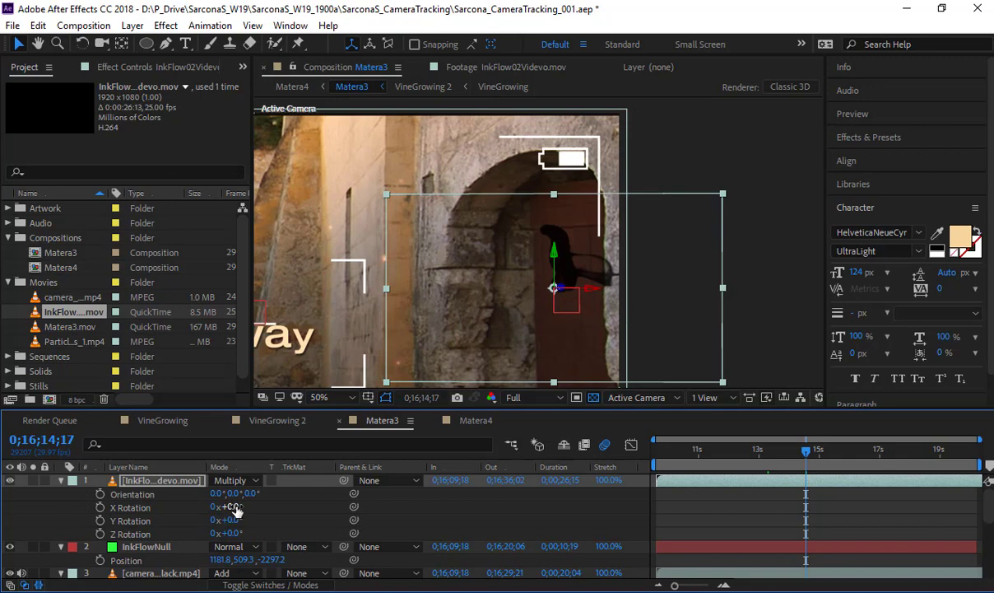
drag(233, 534, 334, 560)
key(space)
drag(408, 331, 309, 259)
click(233, 534)
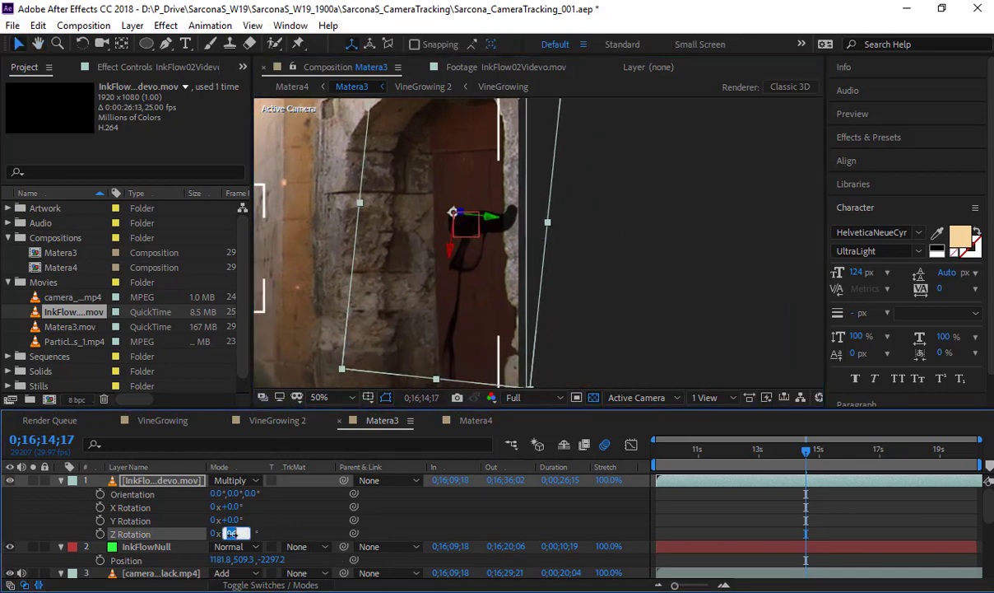
text(90)
key(Return)
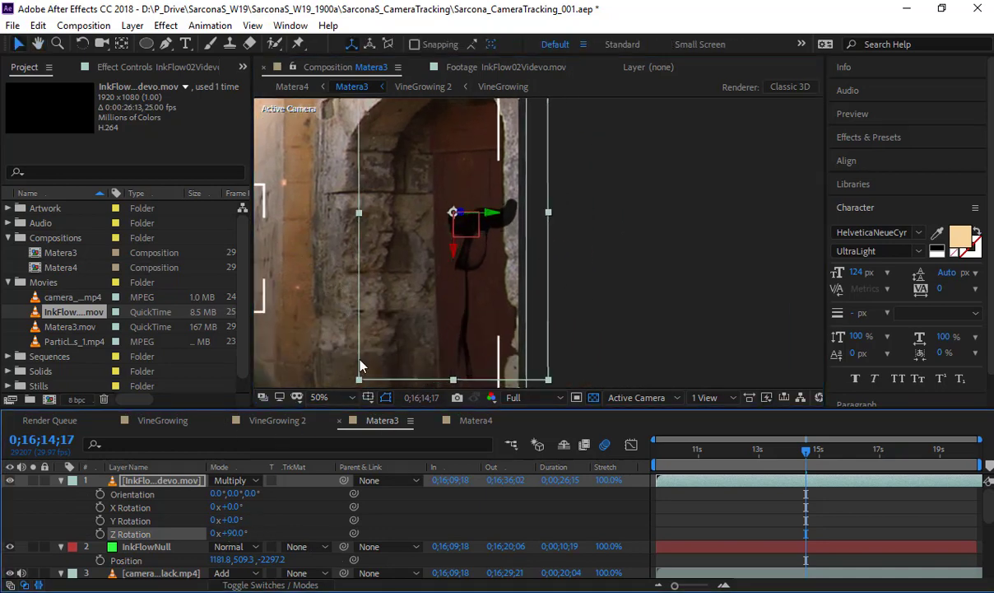
Play the Matera3 composition from 0;16;12;14 to check how the rotated ink follows the door
scroll(442, 268, down, 2)
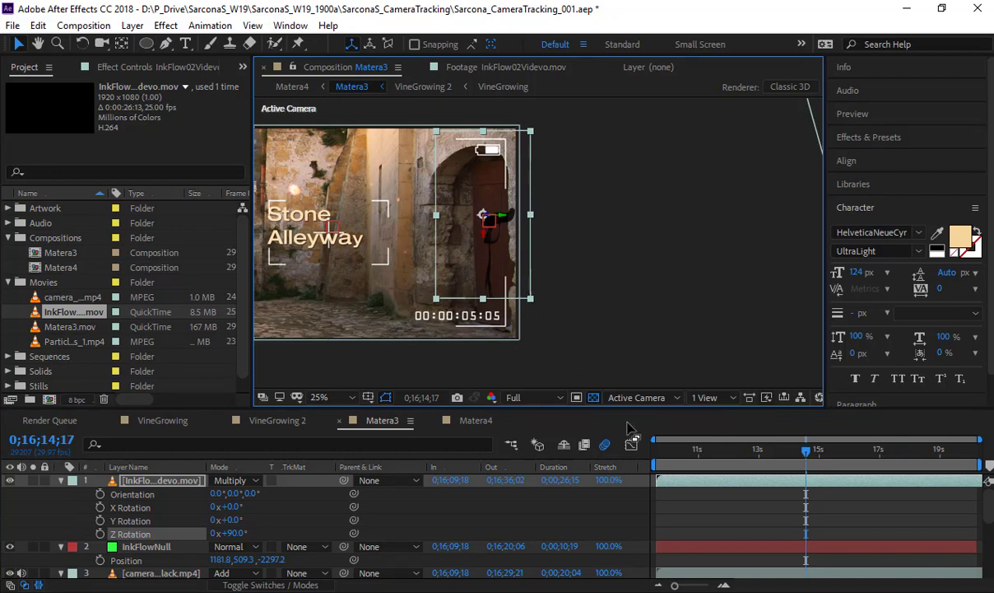
drag(719, 458, 742, 457)
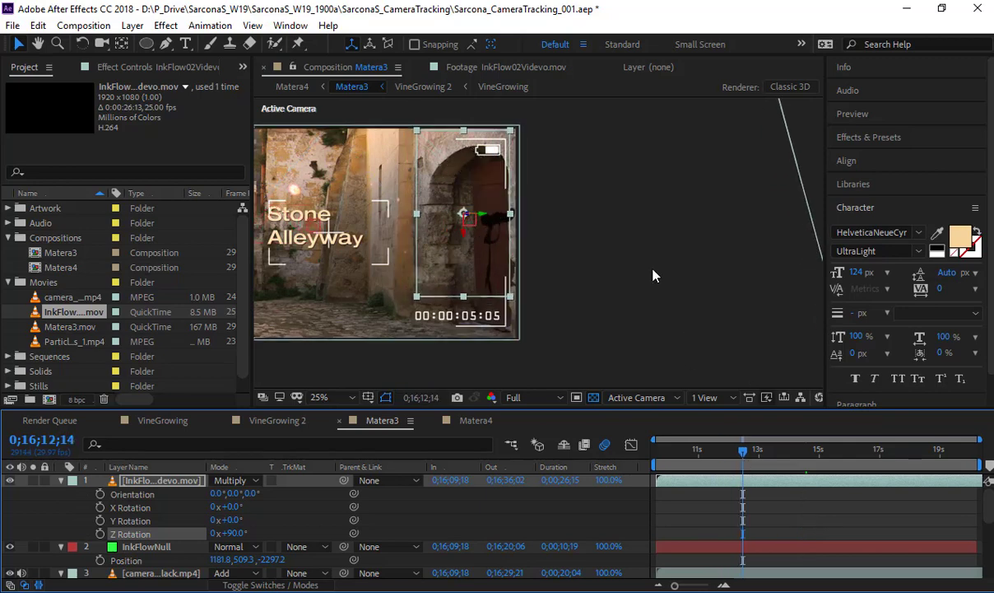
click(654, 275)
key(space)
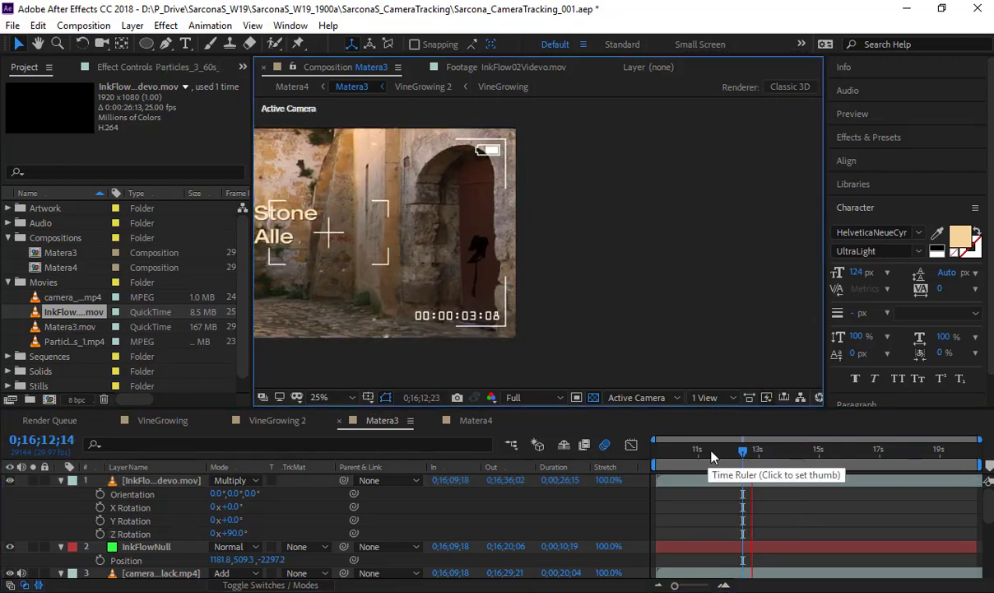
Turn off motion blur for the Matera3 composition and leave frame blending disabled
click(586, 446)
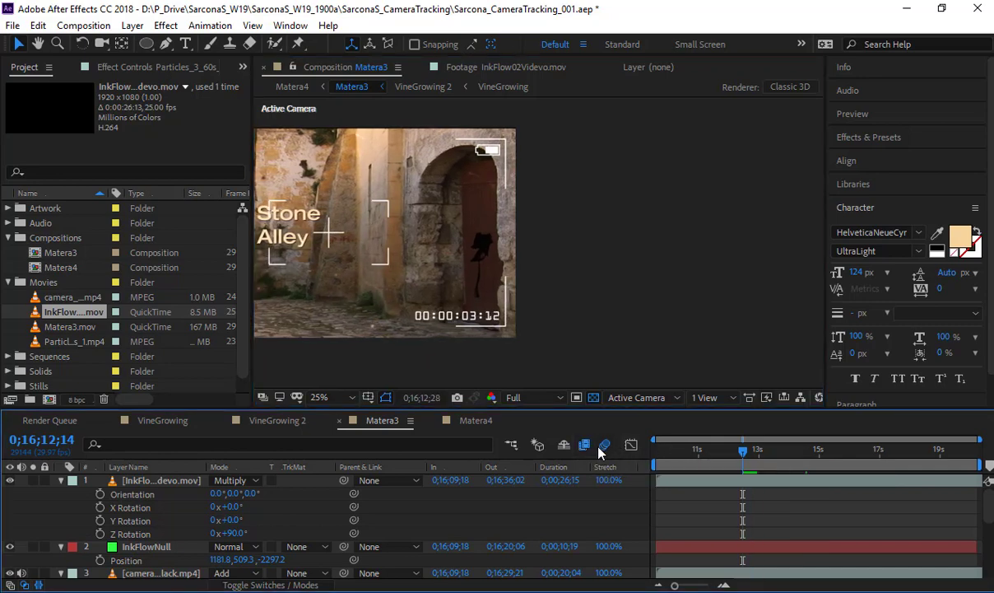
click(600, 448)
click(586, 447)
Play the Matera3 composition from 0;16;11;15 and from its start to review the ink's growth, stopping at 0;16;10;16
drag(726, 455, 715, 455)
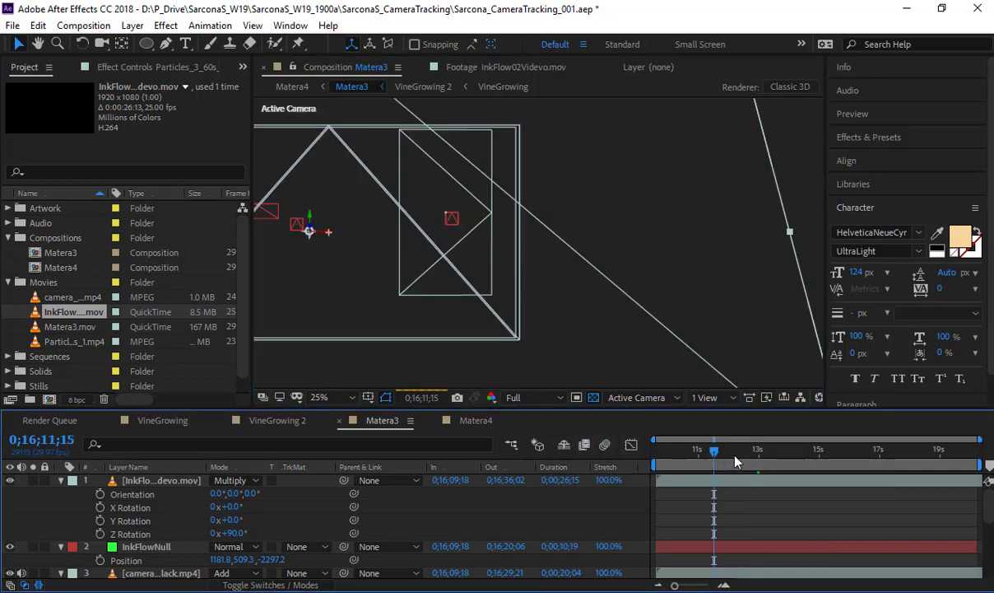
key(space)
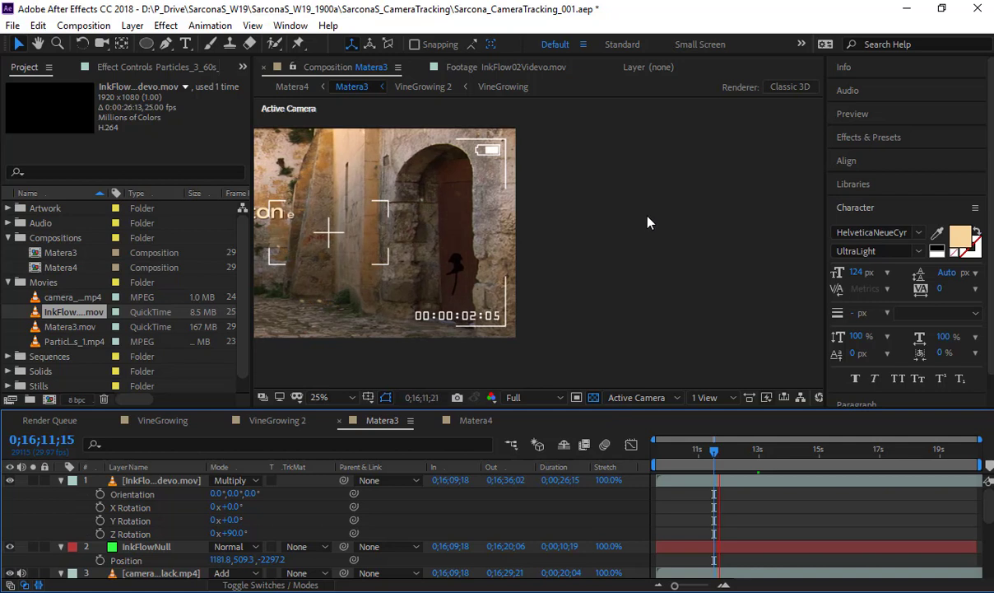
drag(698, 450, 594, 403)
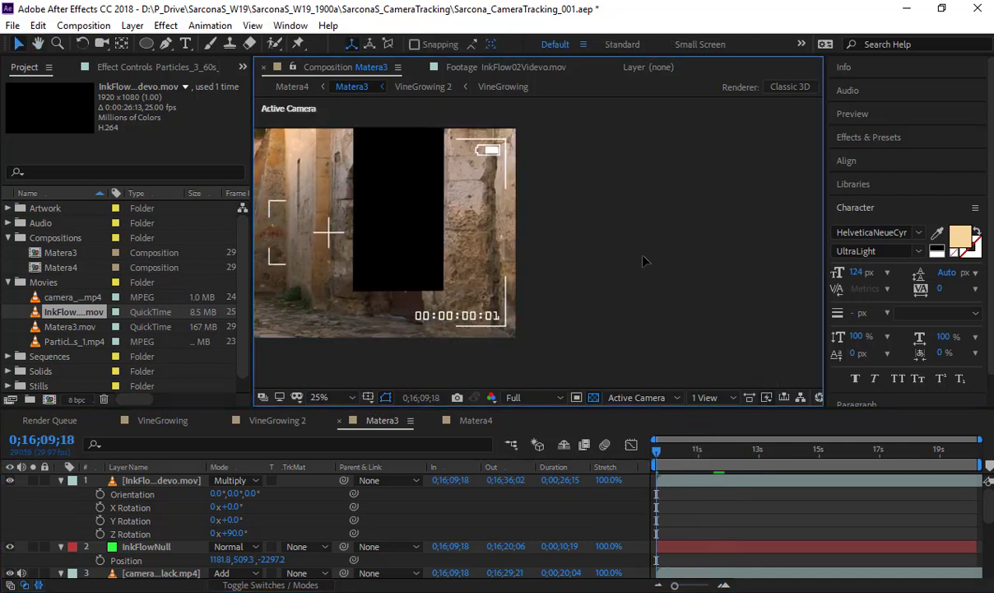
key(space)
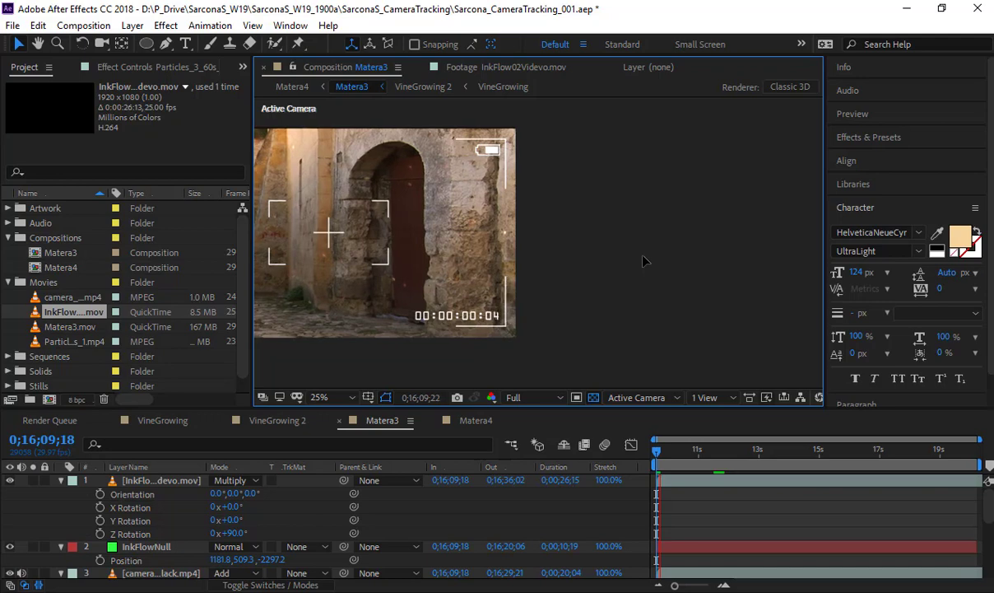
click(686, 463)
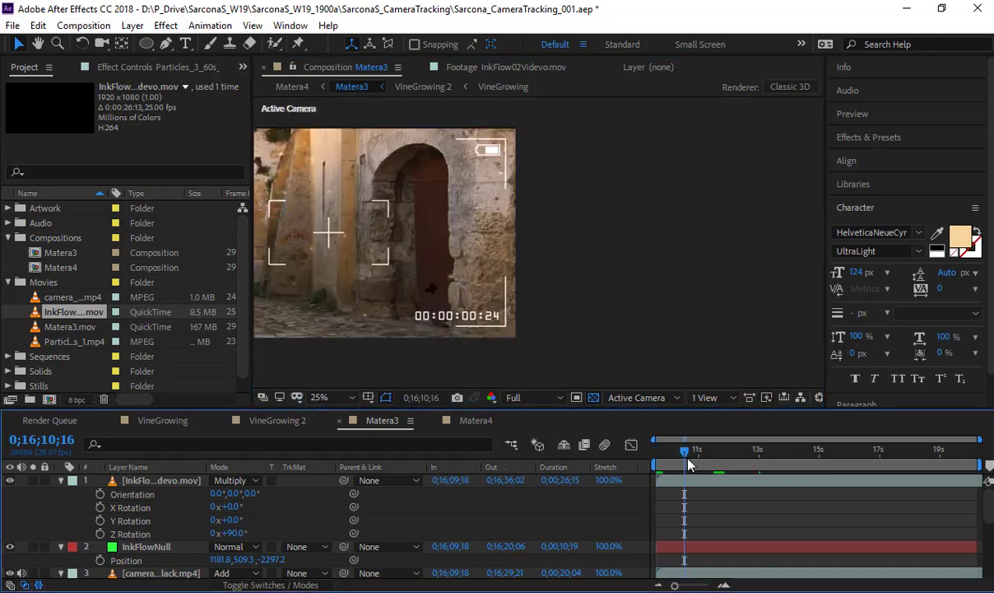
Lower the InkFlow02Videvo.mov layer's opacity to 39%
click(180, 481)
key(t)
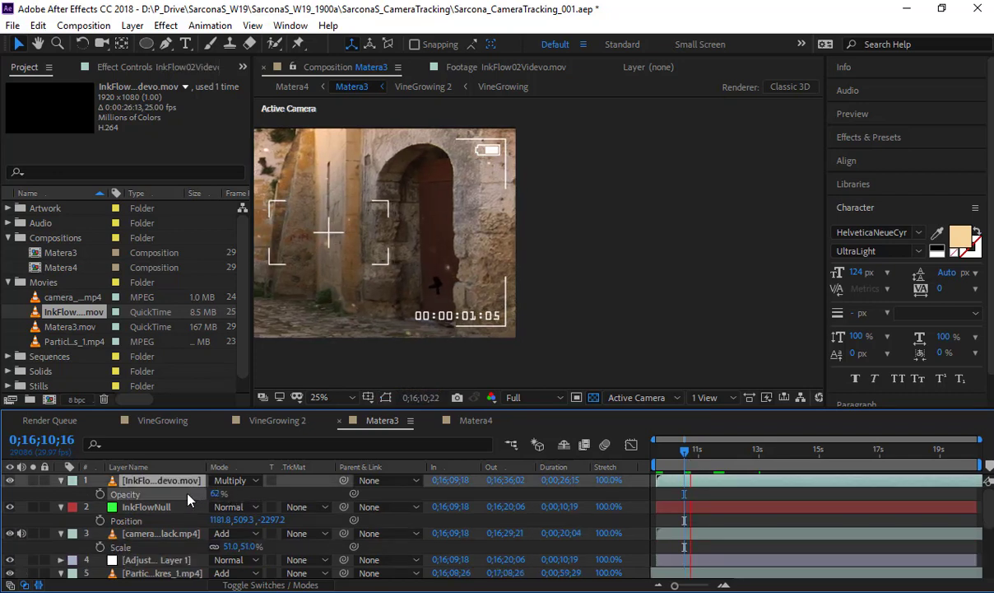
drag(239, 497, 195, 498)
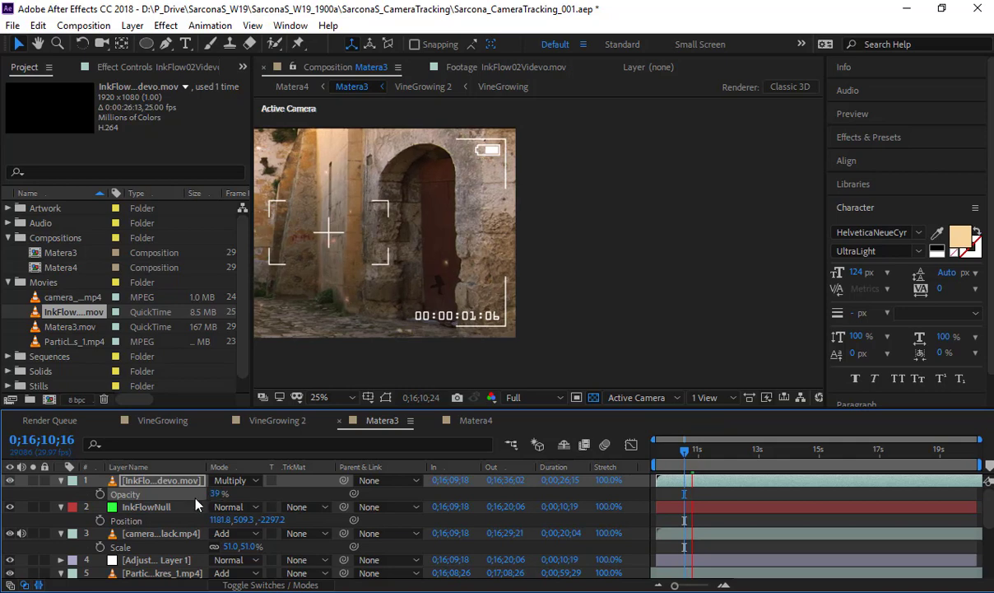
Delete the InkFlow02Videvo.mov layer from the Matera3 composition
scroll(502, 289, up, 2)
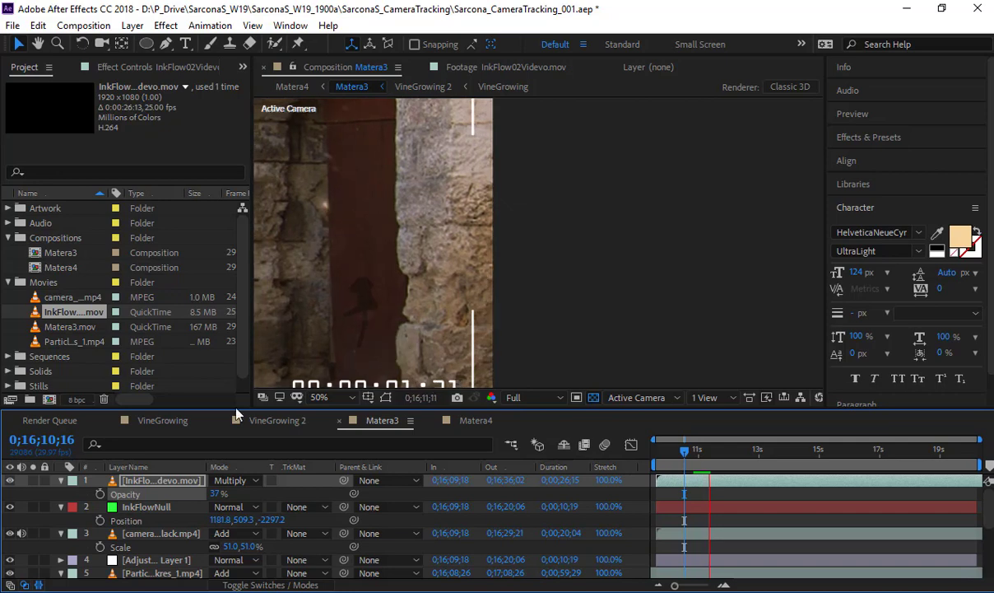
click(164, 480)
key(Delete)
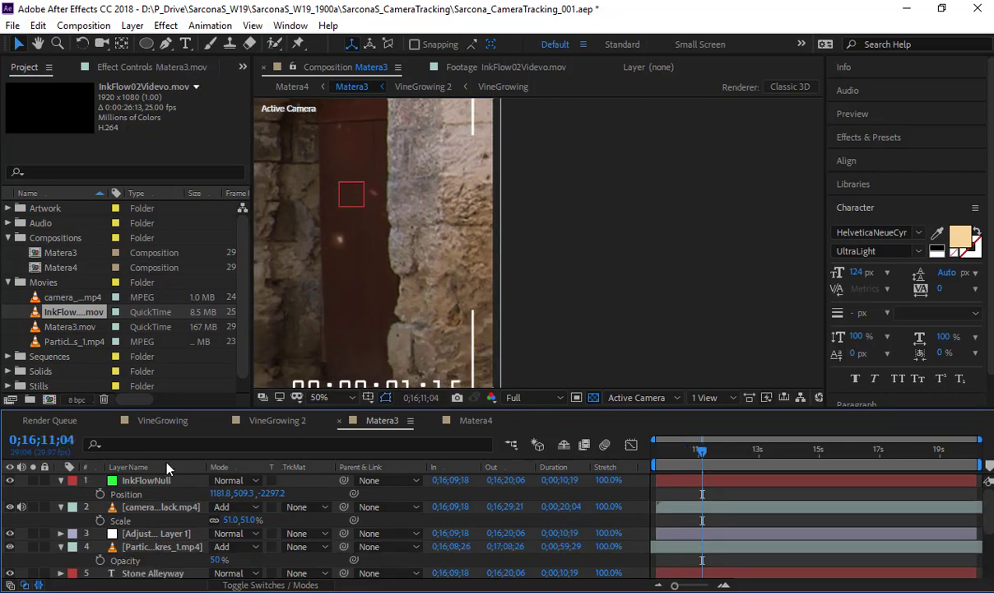
Set the Matera4 work area from 0;00;00;15 to 0;00;09;22, trim the composition to it and check the trimmed footage
click(476, 421)
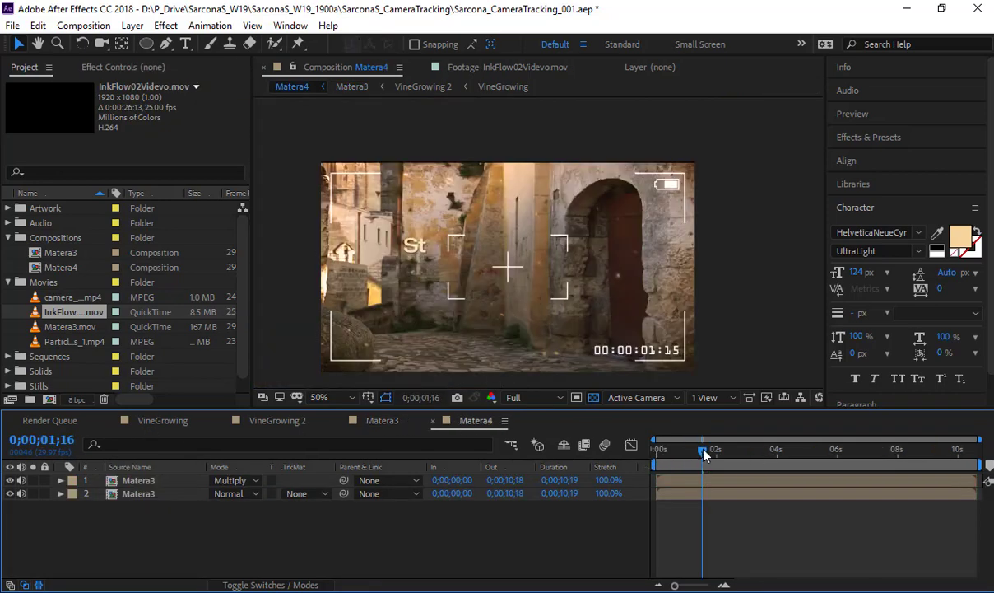
drag(705, 454, 977, 452)
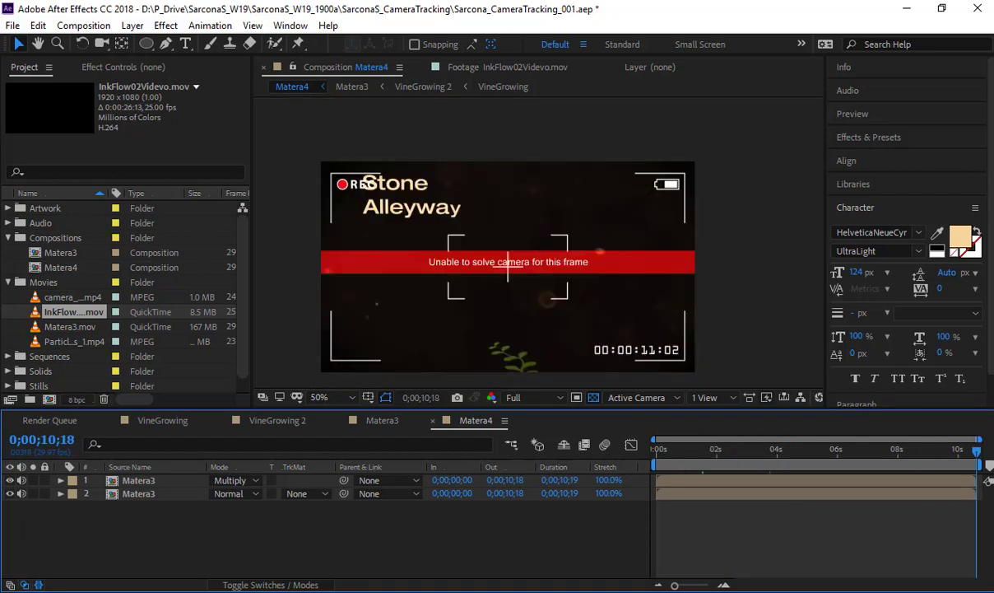
mouse_move(977, 454)
mouse_down()
mouse_move(960, 458)
mouse_move(980, 457)
mouse_up()
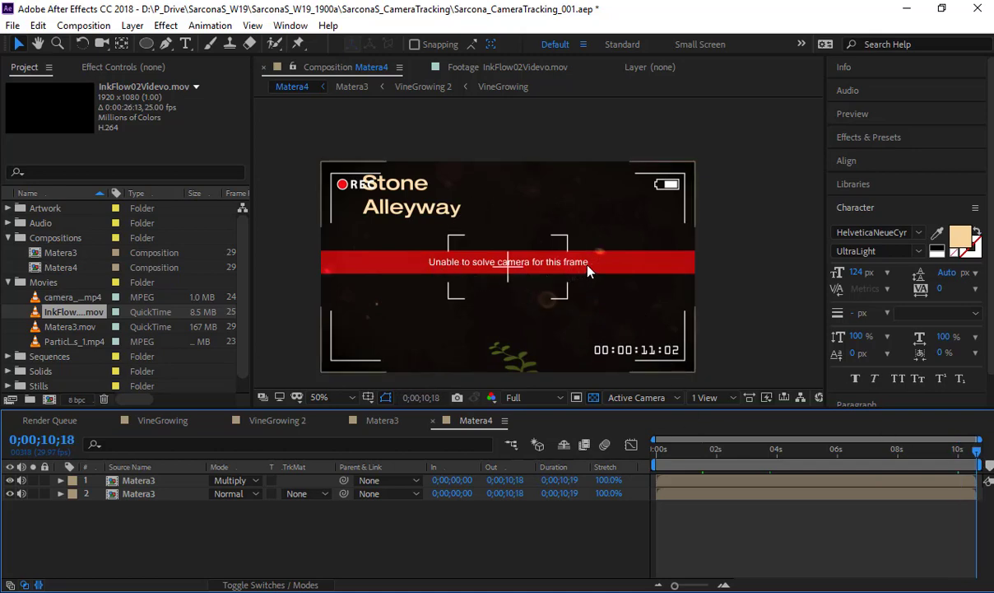
drag(974, 453, 953, 455)
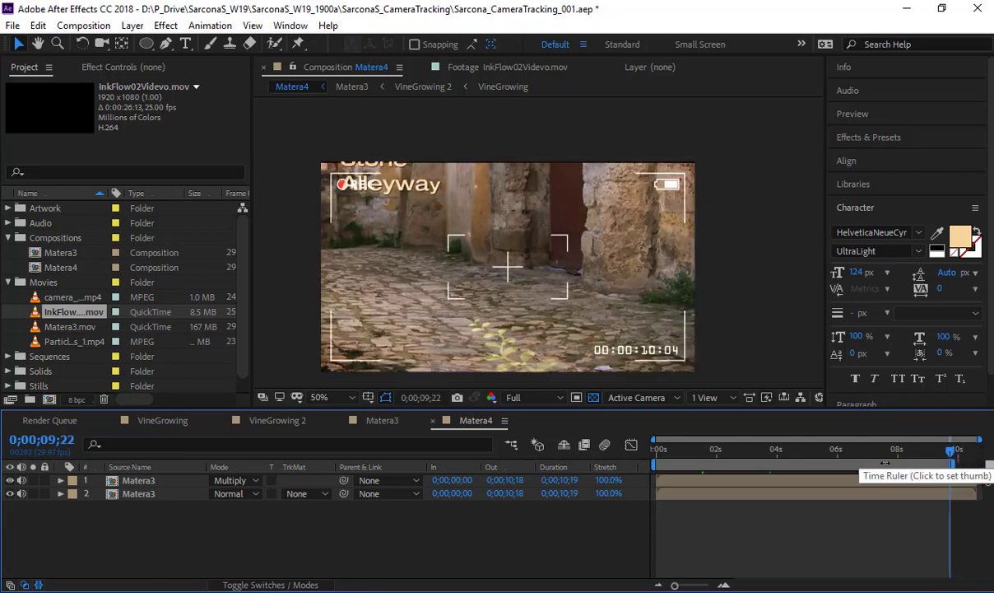
click(672, 453)
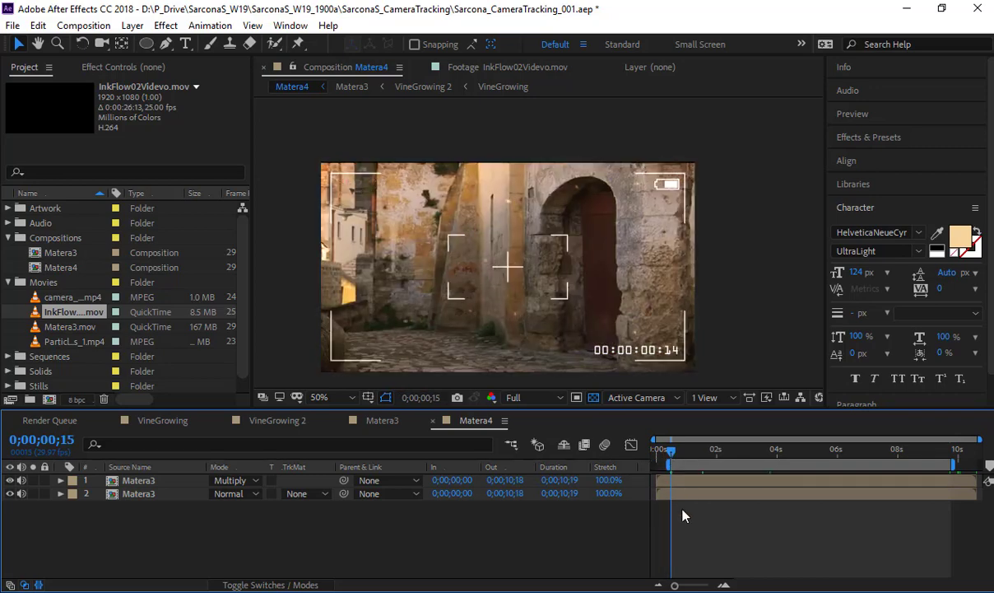
click(75, 26)
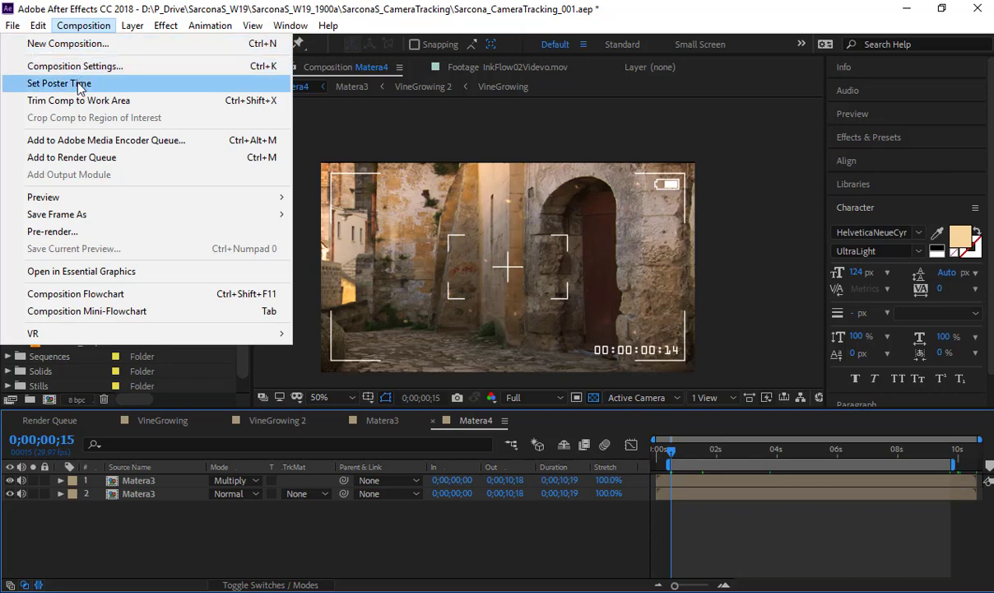
click(91, 96)
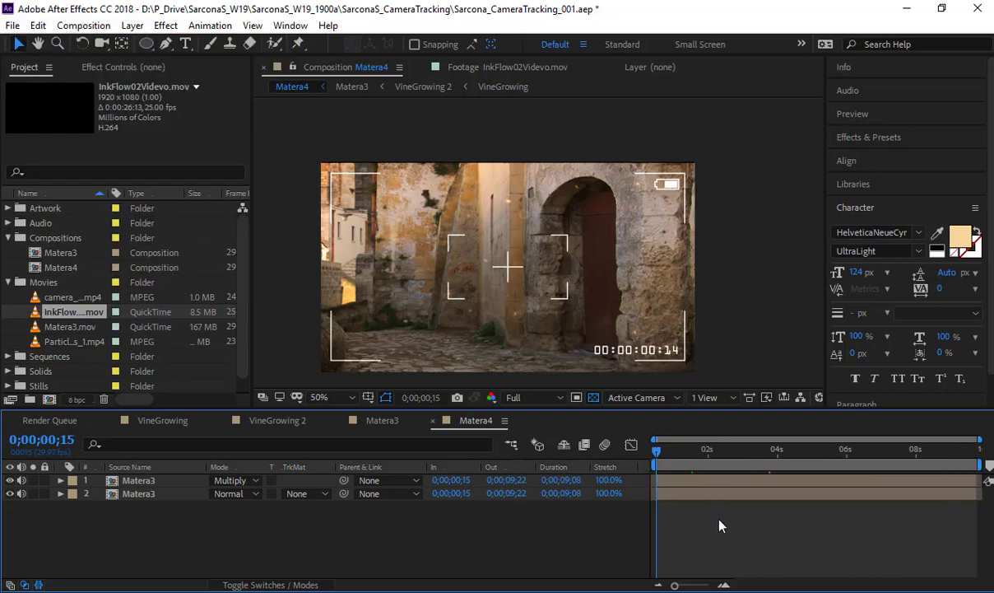
drag(657, 452, 721, 454)
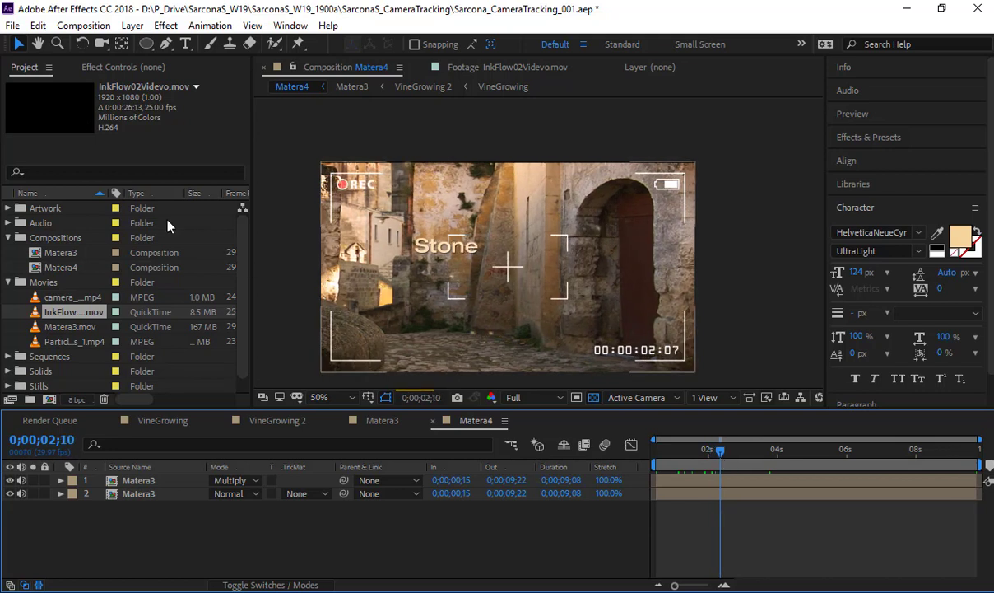
Import Sarcona_PageTransitions.aep from the Sarcona_TitleCard folder inside Sarcona_W19_1900p
click(9, 238)
click(8, 252)
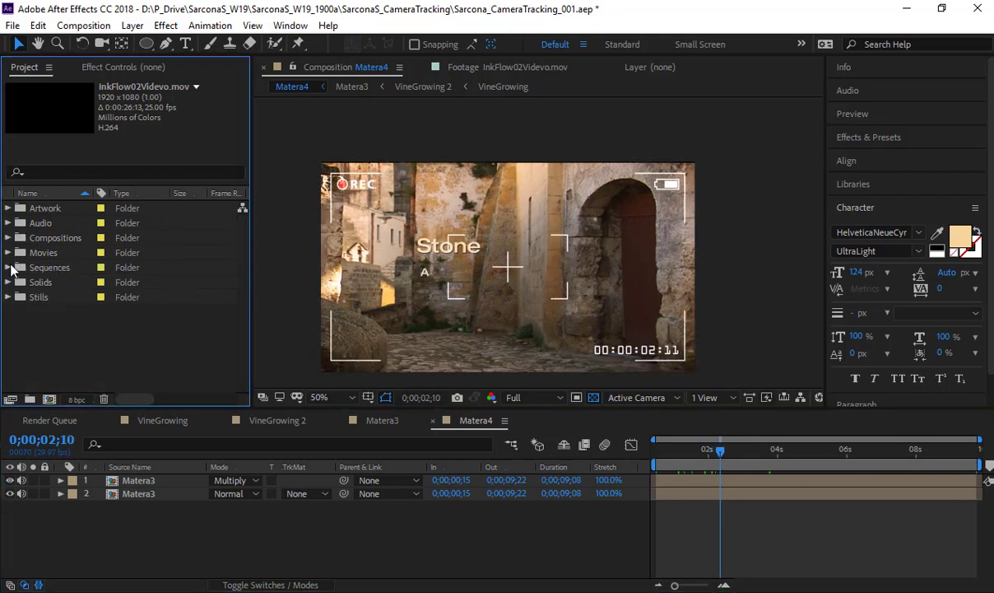
double_click(94, 342)
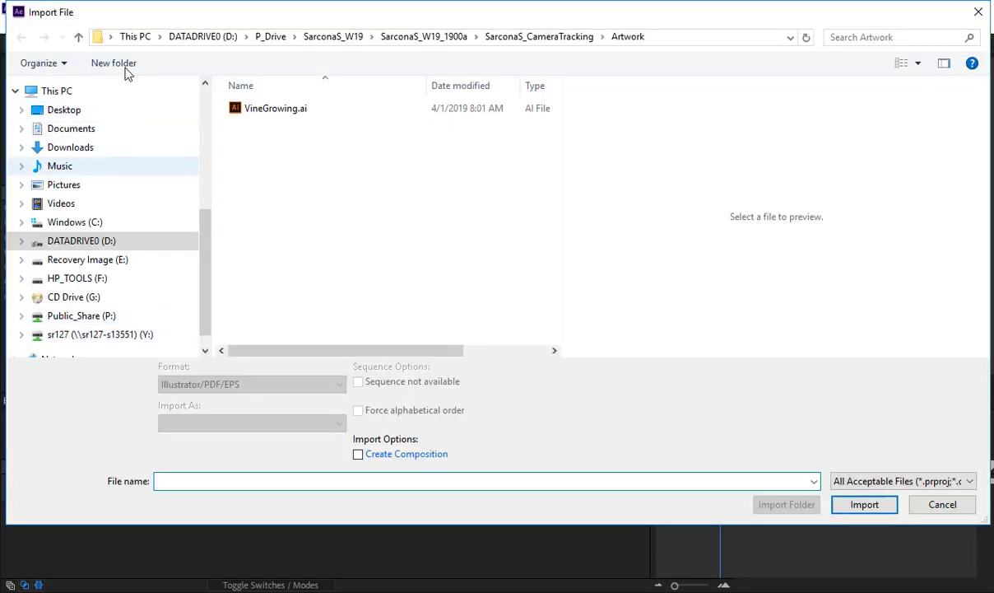
click(340, 38)
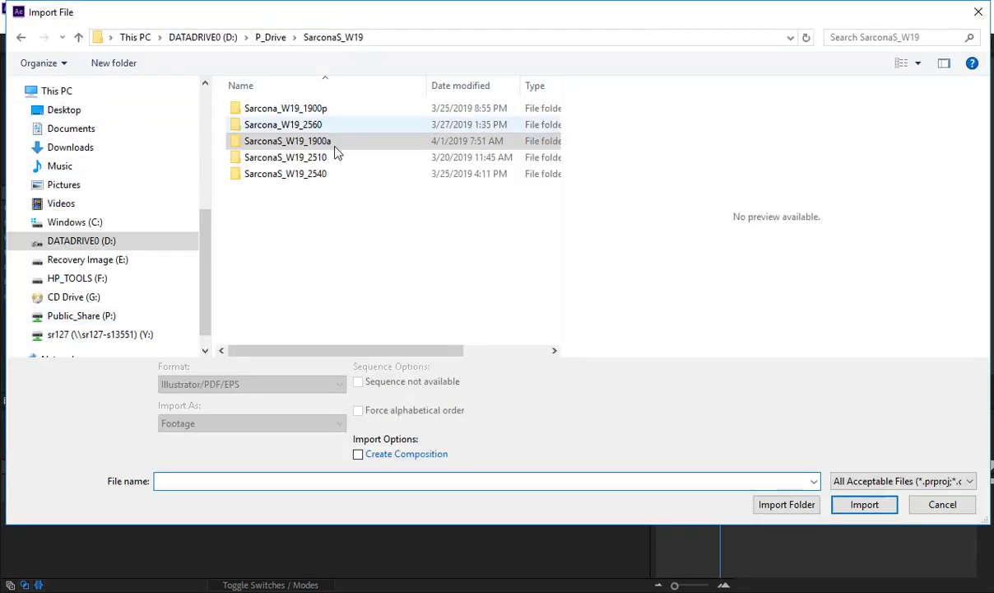
double_click(326, 110)
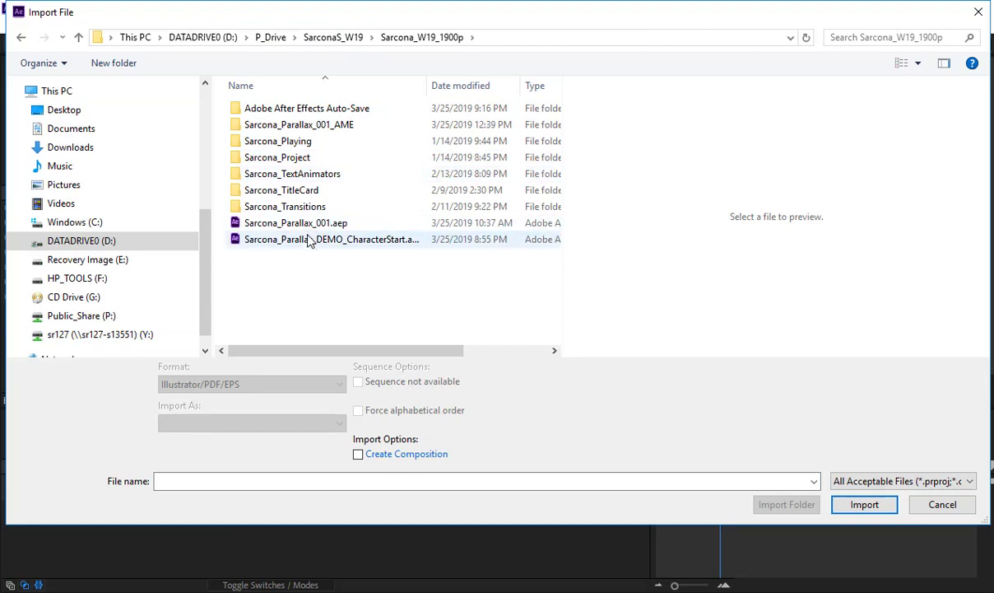
double_click(288, 191)
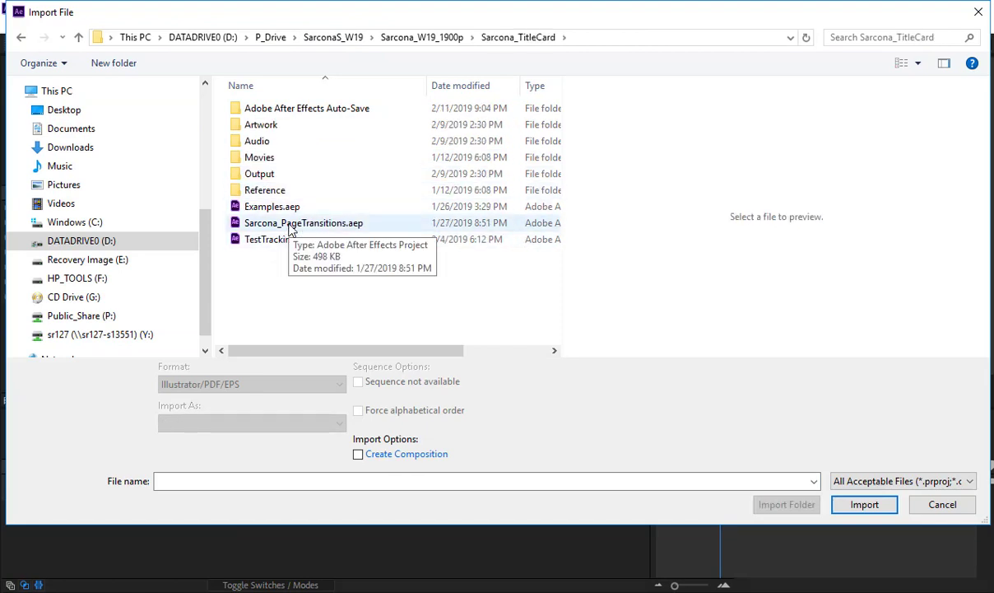
double_click(289, 225)
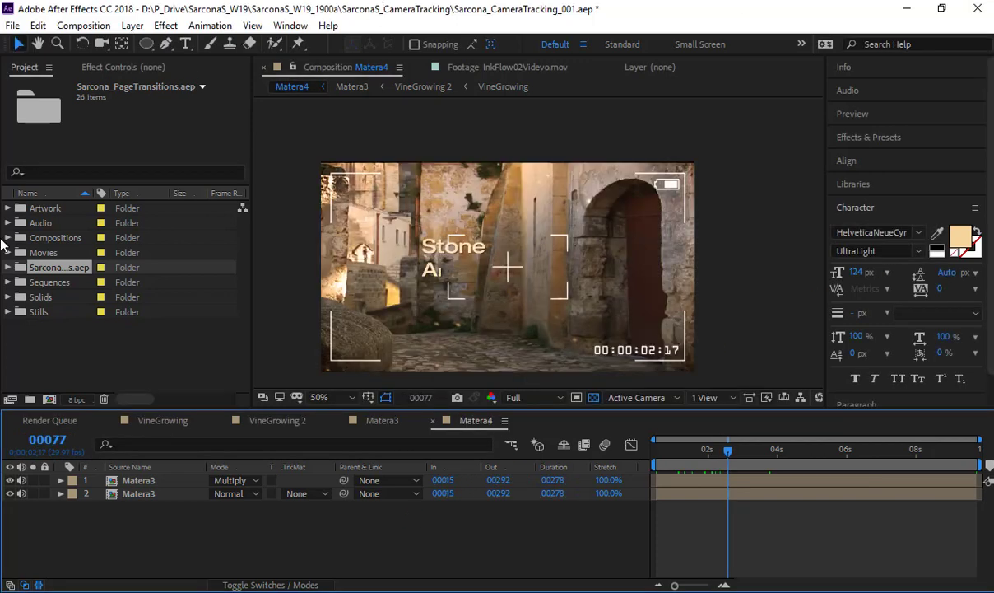
Examine the compositions in the imported Sarcona_PageTransitions.aep folder, including SlideScale_FINAL, for a usable title card
click(7, 238)
click(8, 238)
click(7, 267)
scroll(126, 305, down, 2)
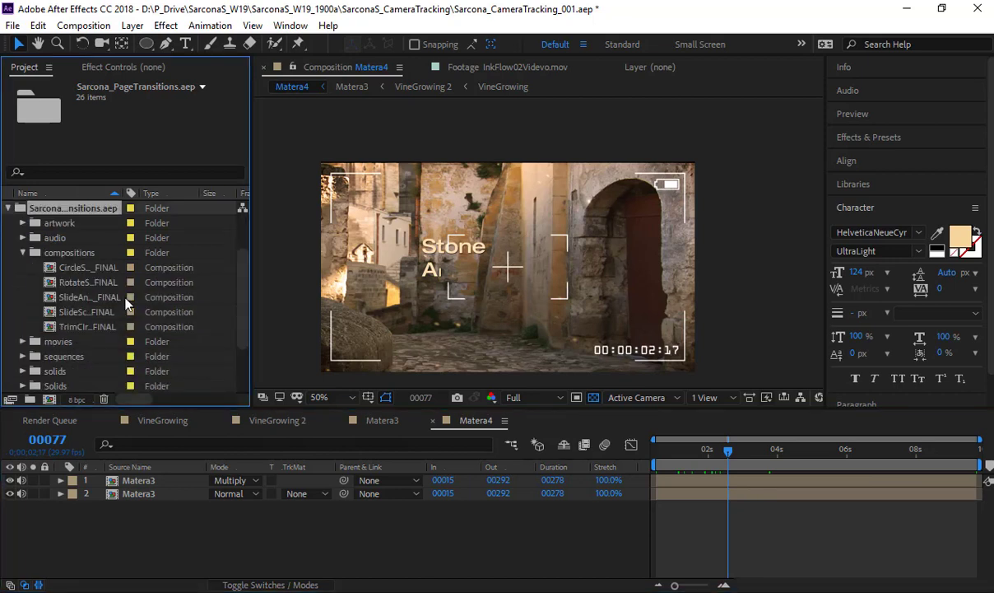
click(23, 252)
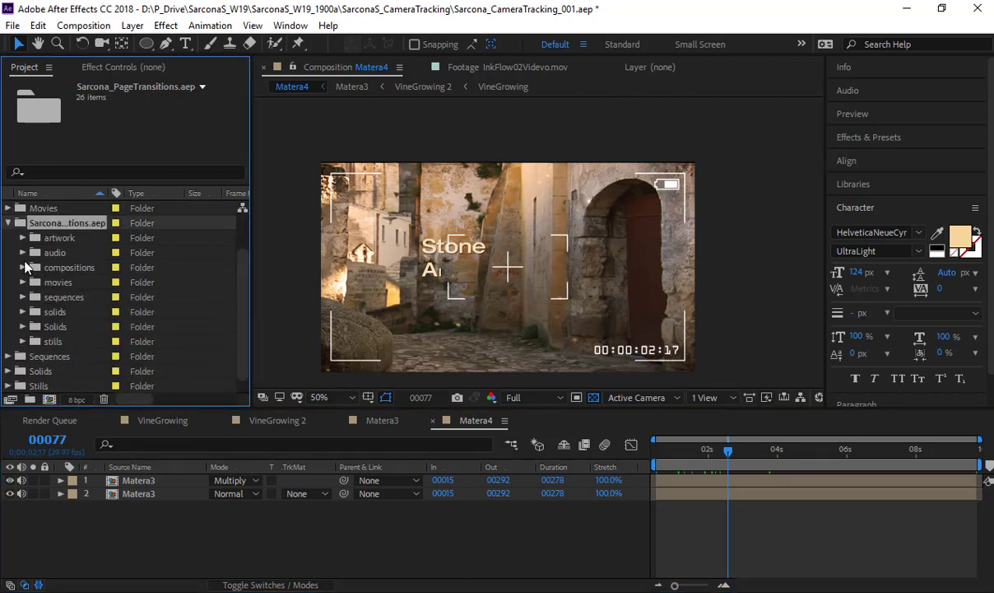
click(23, 267)
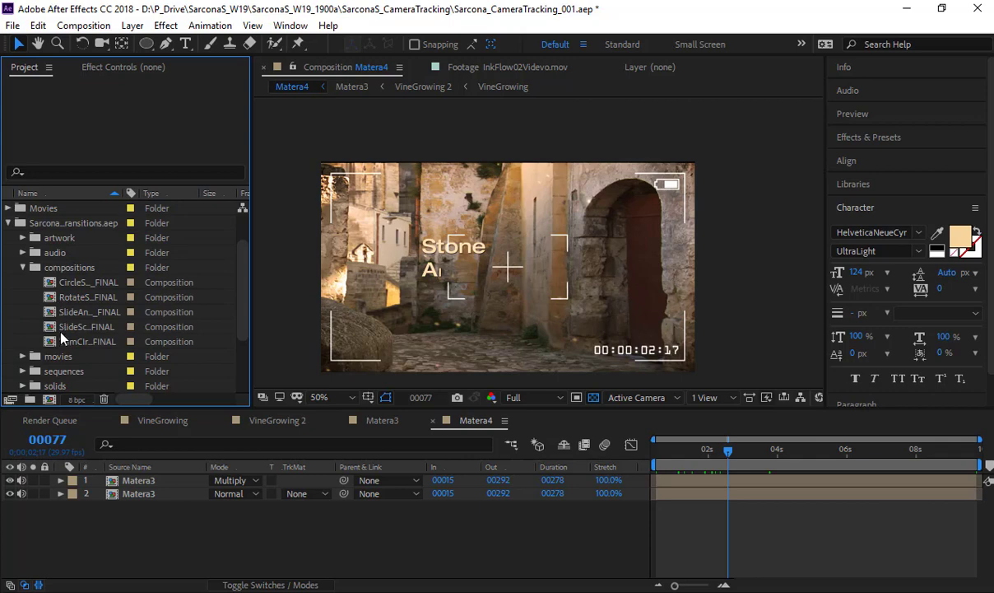
click(61, 332)
click(8, 223)
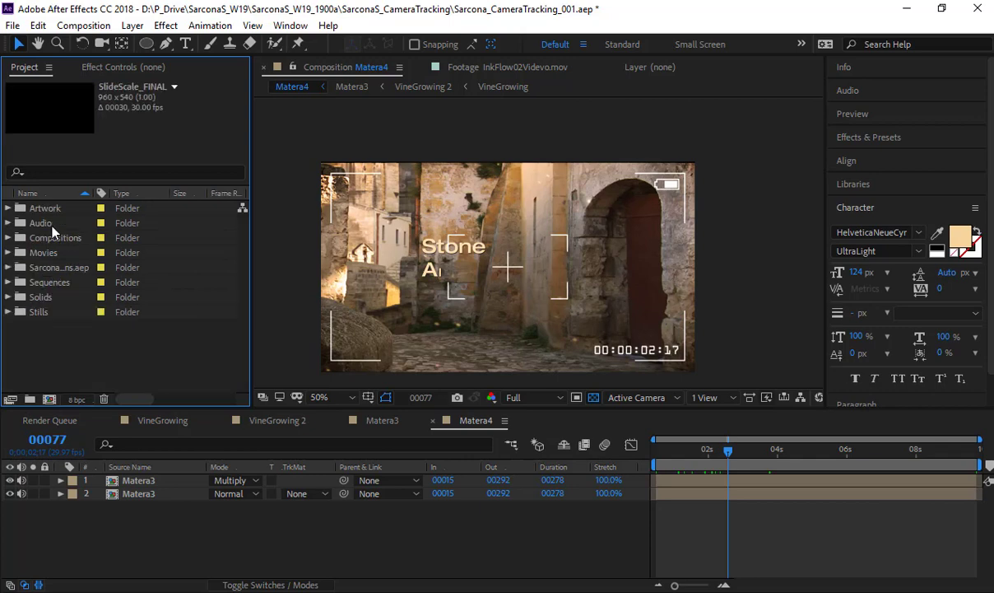
Import the Sarcona_TitleCard_001.aep project from the SarconaS_TitleCard folder inside SarconaS_W19_1900a
click(49, 223)
click(51, 238)
double_click(69, 356)
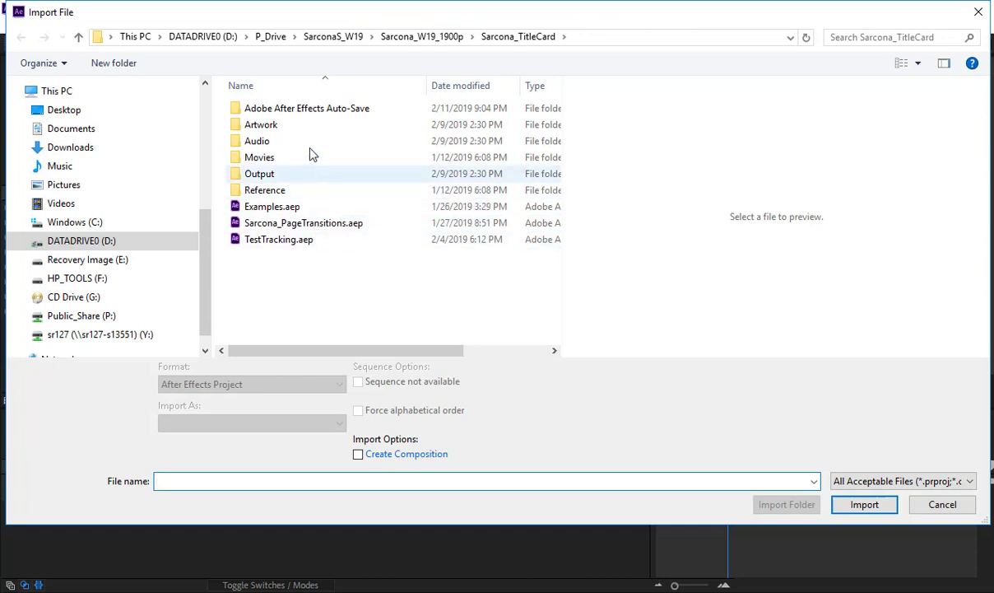
double_click(360, 120)
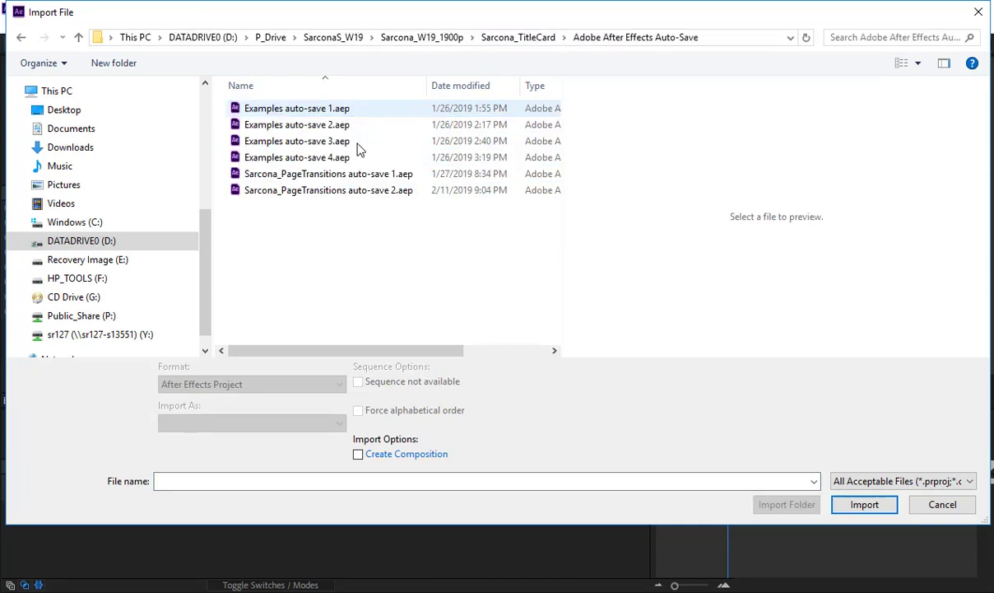
click(409, 39)
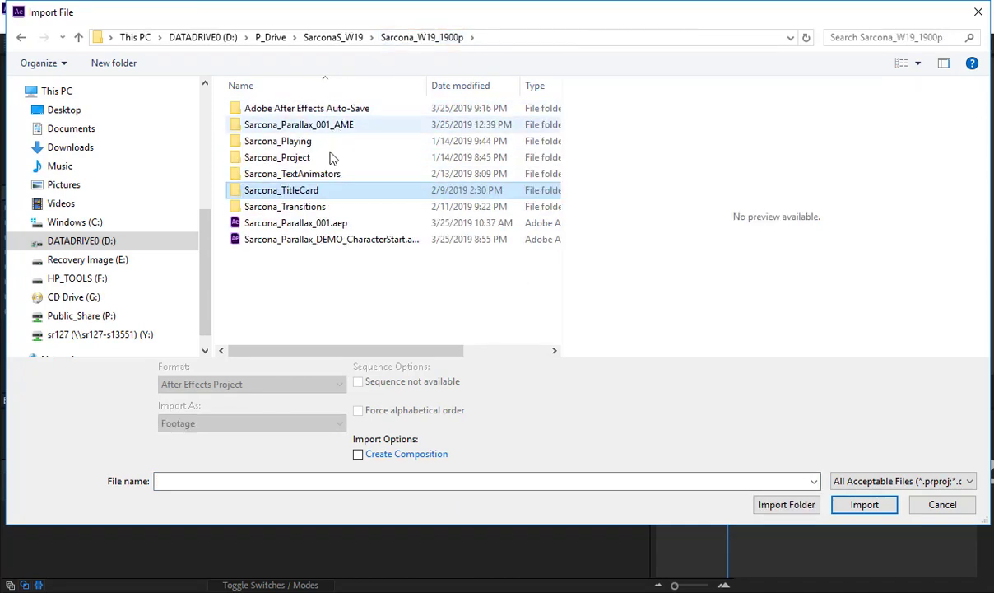
double_click(315, 207)
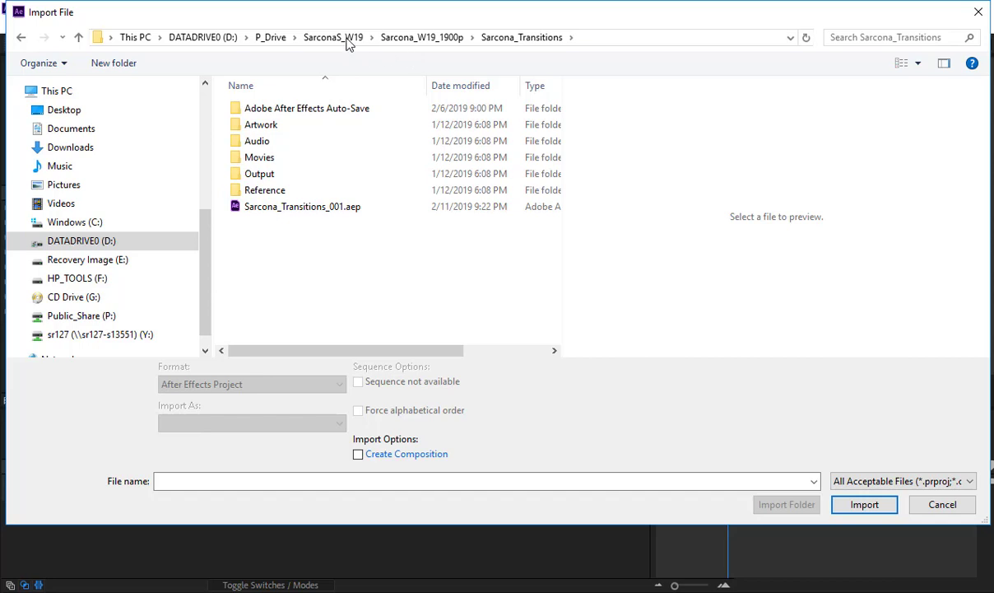
click(345, 38)
double_click(315, 141)
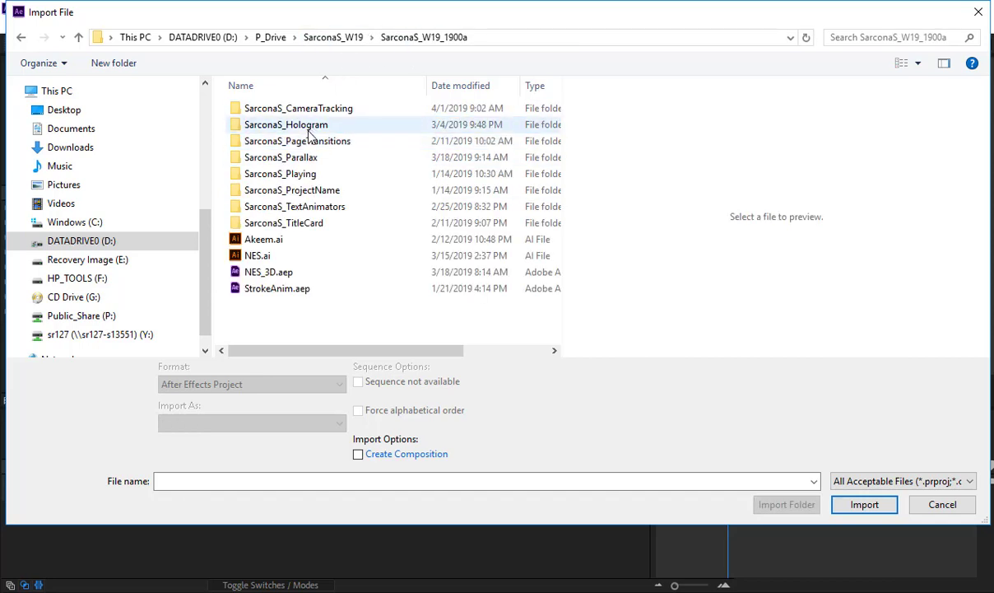
double_click(305, 223)
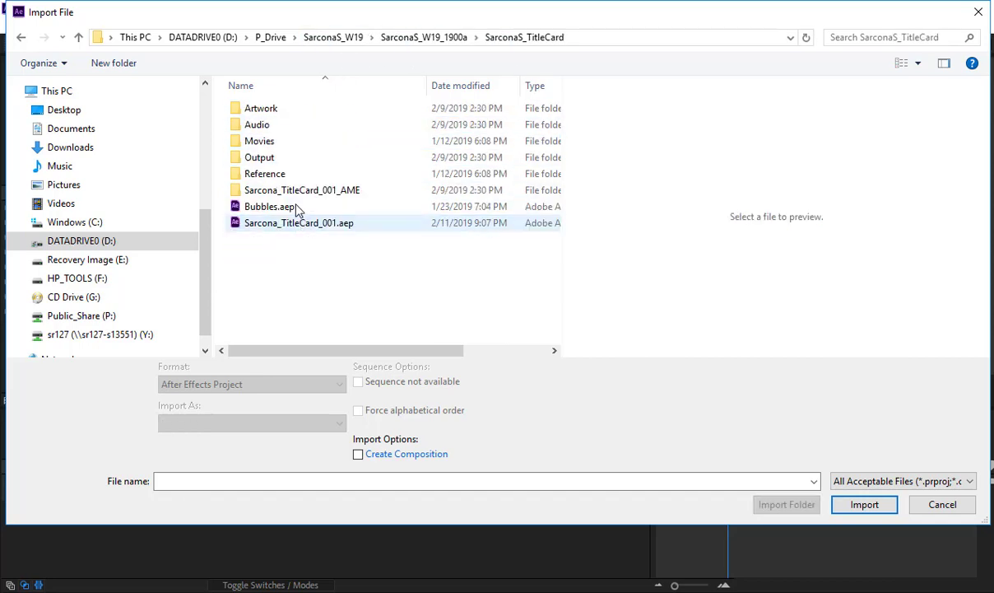
double_click(295, 228)
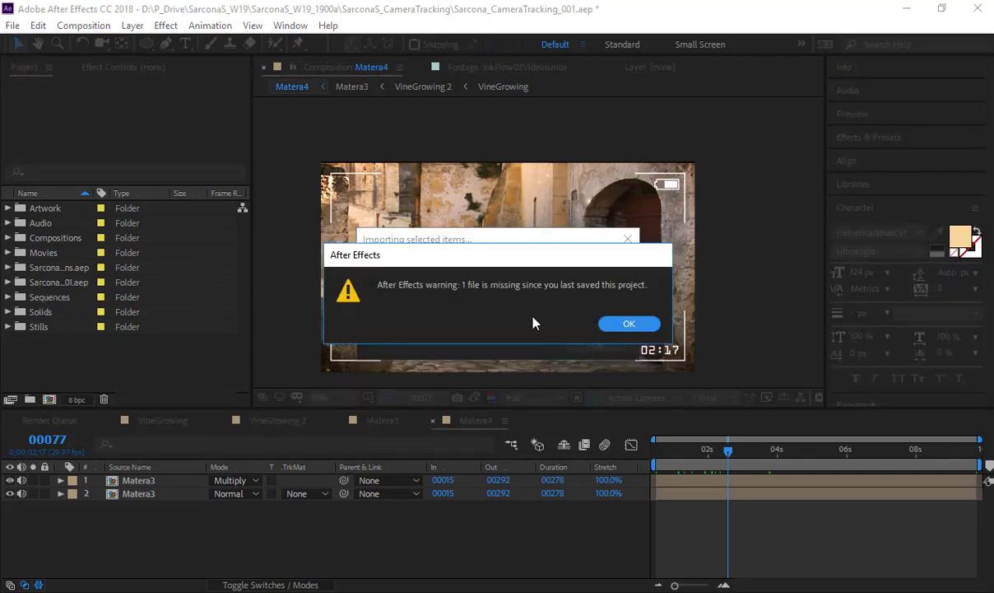
click(617, 323)
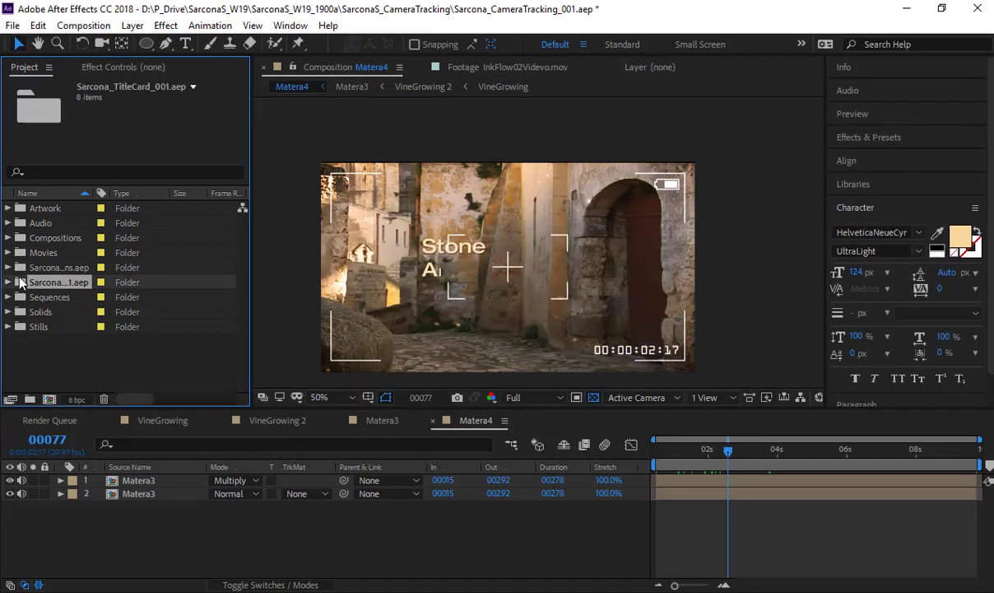
Open the imported TitleCard_EDIT composition and scrub through its title animation, returning to frame 00000
click(9, 282)
right_click(69, 327)
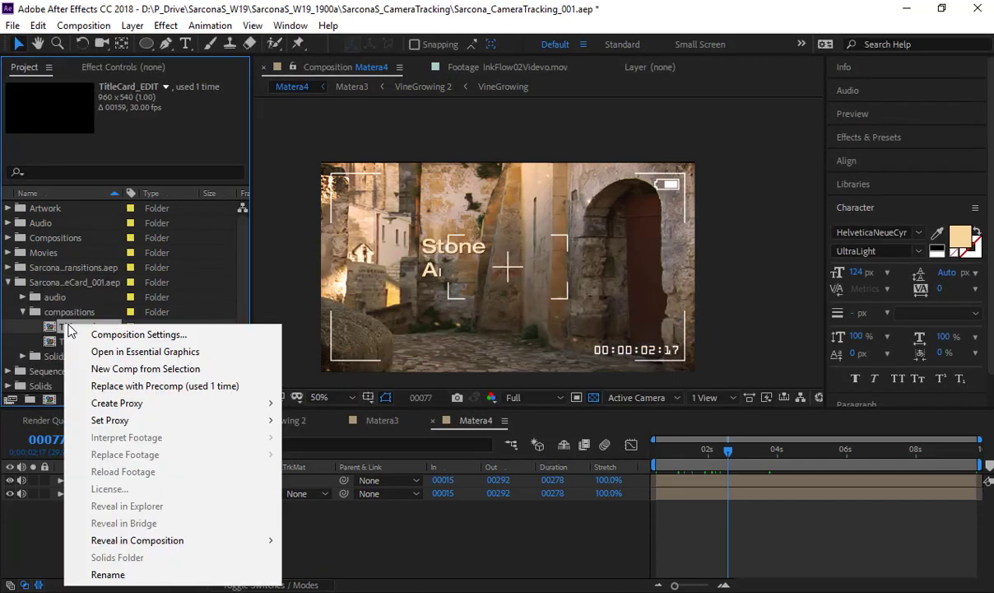
double_click(51, 327)
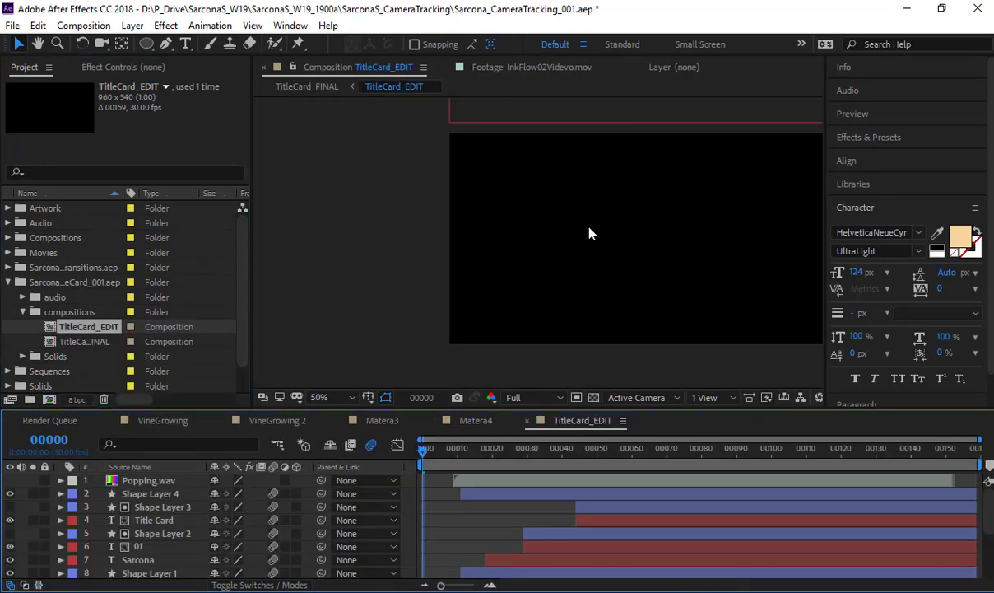
scroll(590, 229, down, 2)
drag(624, 216, 581, 257)
drag(545, 447, 395, 453)
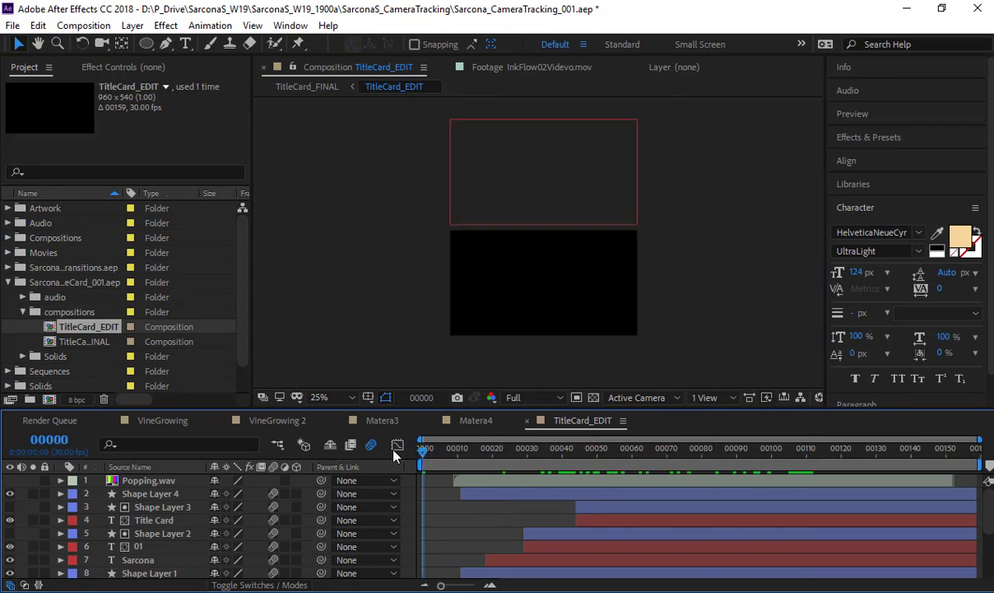
Create a single new composition from TitleCard_FINAL and Matera4, using the dimensions of TitleCard_FINAL
click(83, 343)
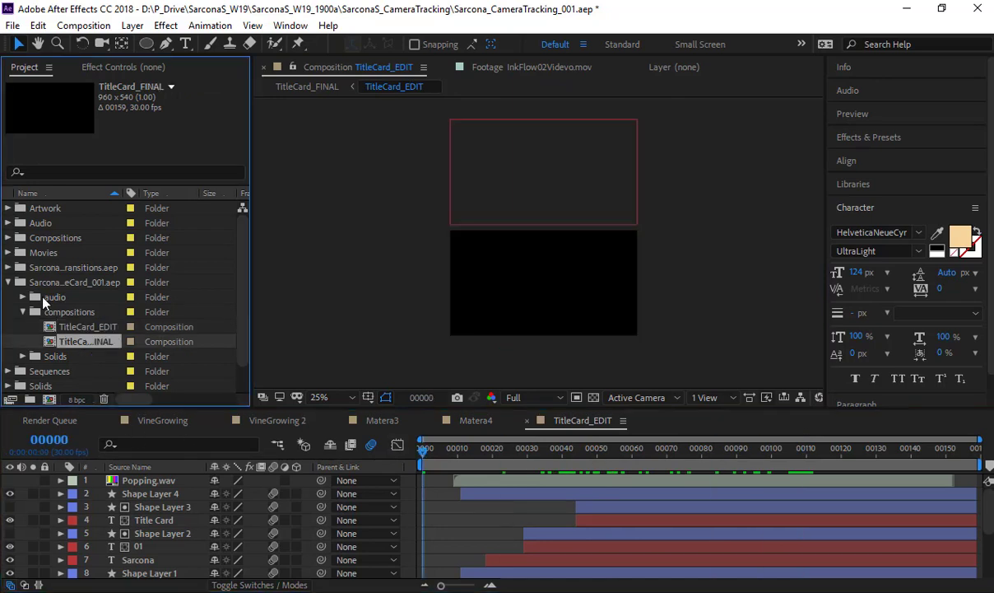
click(8, 238)
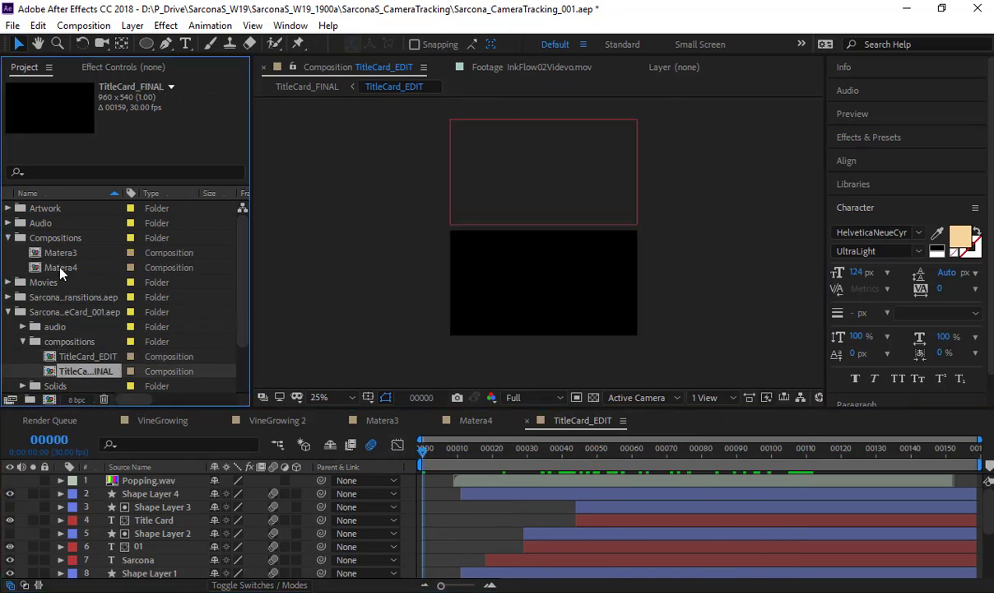
drag(60, 268, 54, 403)
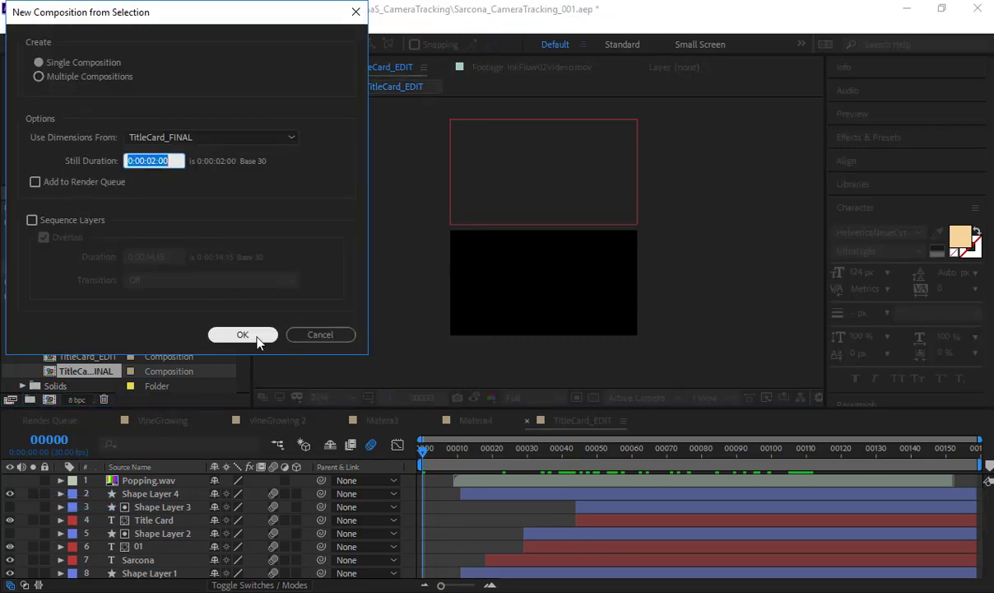
click(256, 339)
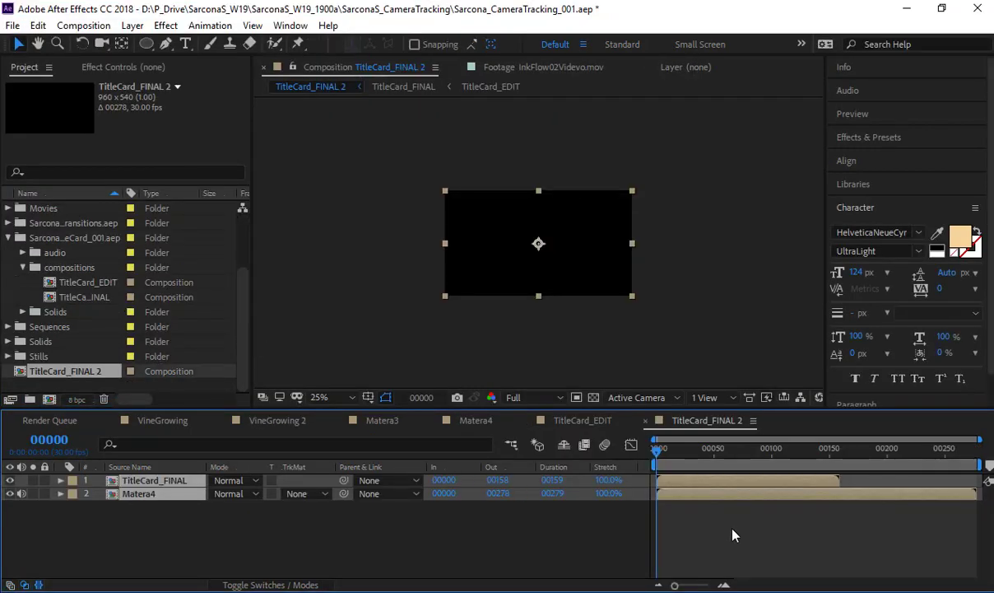
Set the duration of the TitleCard_FINAL 2 composition to 500 frames in its composition settings
click(83, 25)
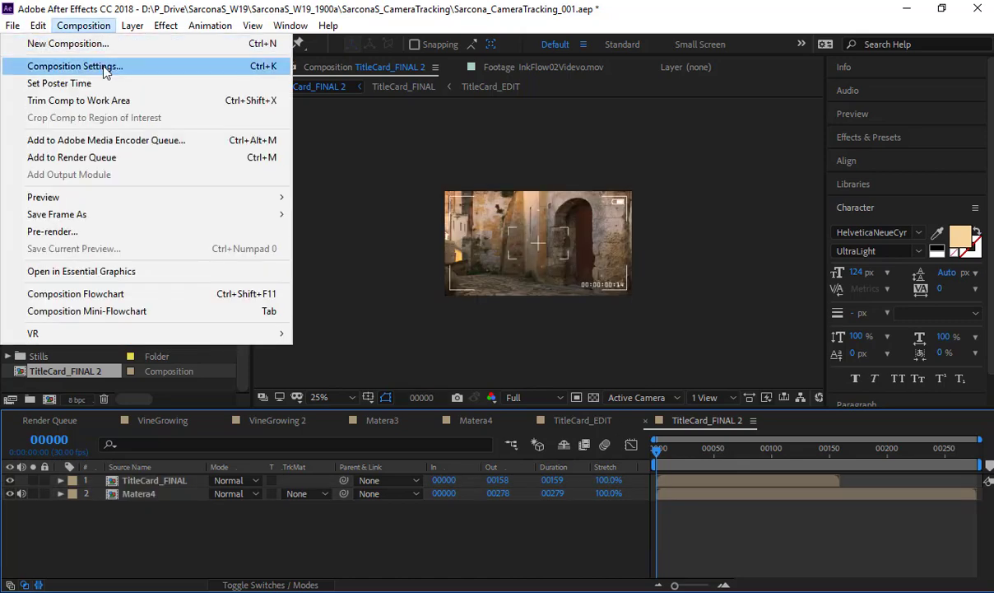
click(104, 67)
click(145, 275)
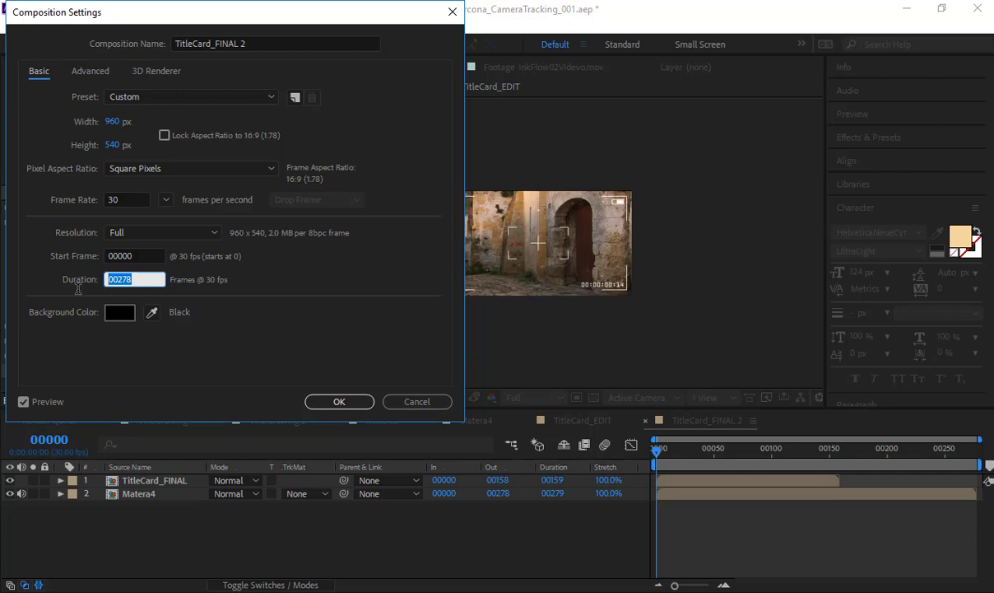
text(500)
key(Return)
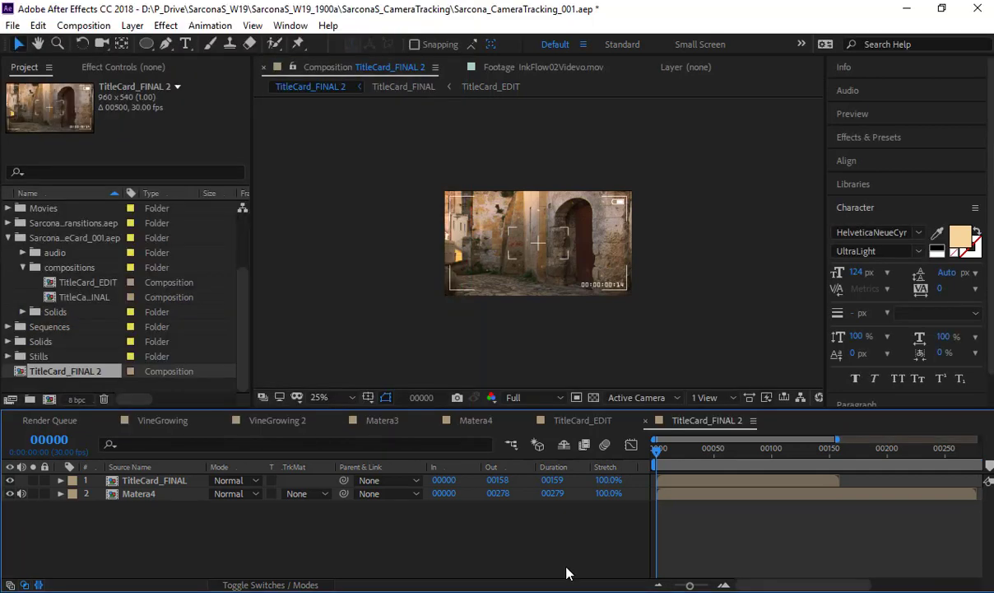
Shift the Matera4 layer to start at frame 00133, overlapping the end of TitleCard_FINAL, and check the transition up to frame 00159
drag(688, 583, 672, 584)
drag(715, 491, 741, 465)
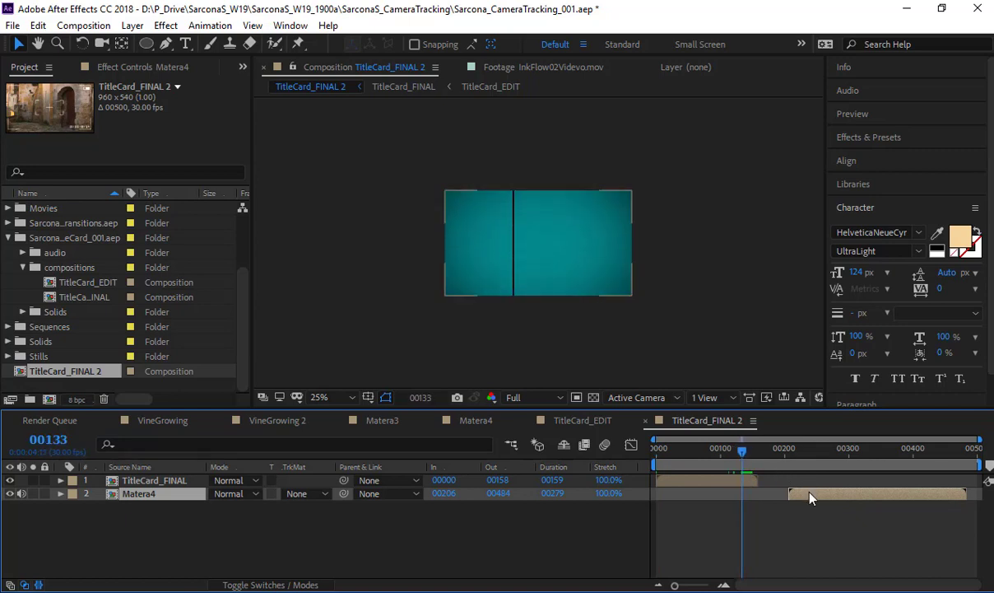
drag(805, 497, 764, 499)
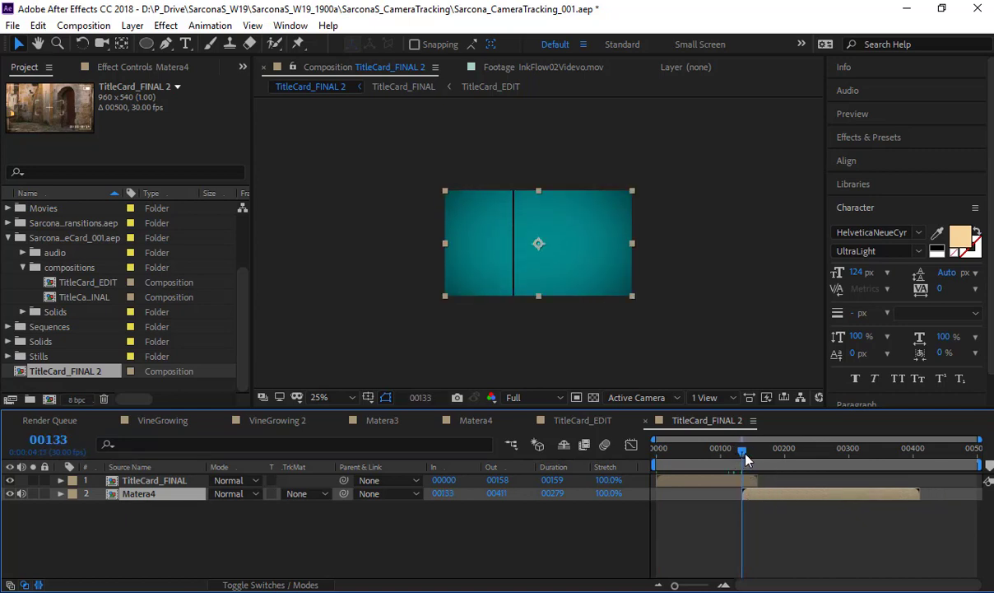
drag(745, 454, 758, 464)
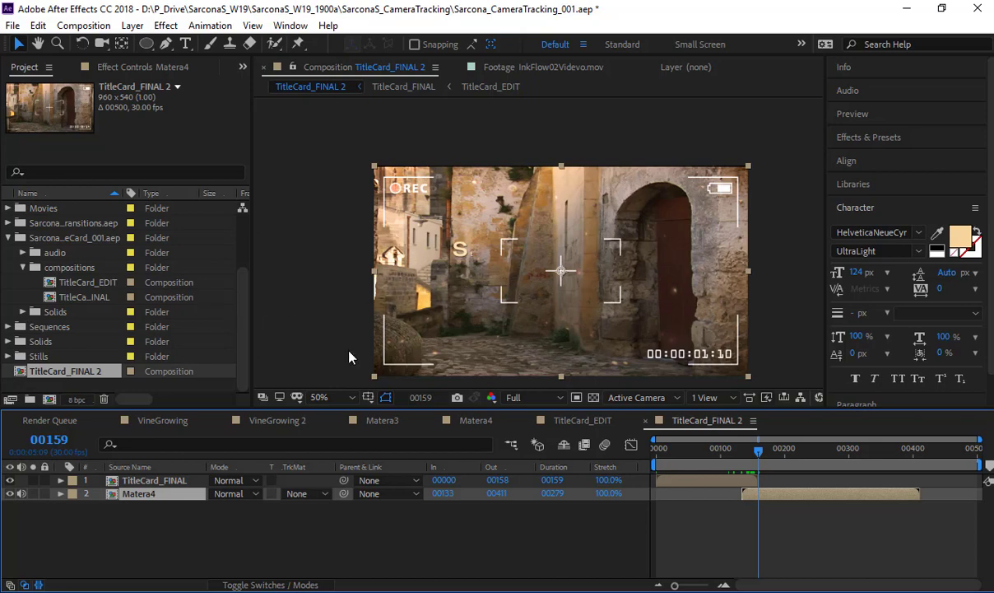
In Matera3, reveal the Stone Alleyway text's keyframes and shift the Range Selector Start pair to about frames 29118 and 29166
click(383, 420)
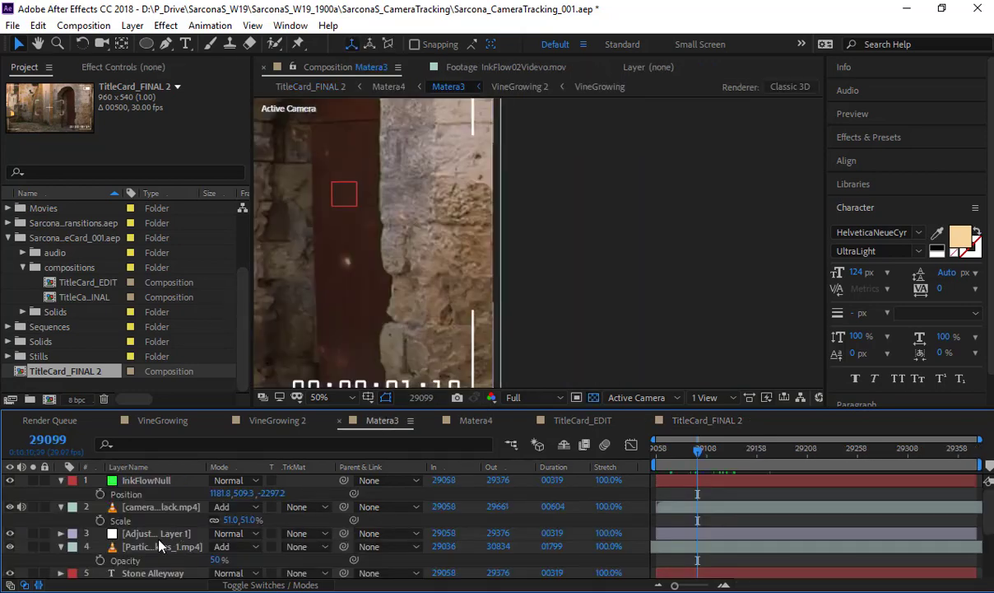
click(156, 571)
scroll(169, 556, down, 3)
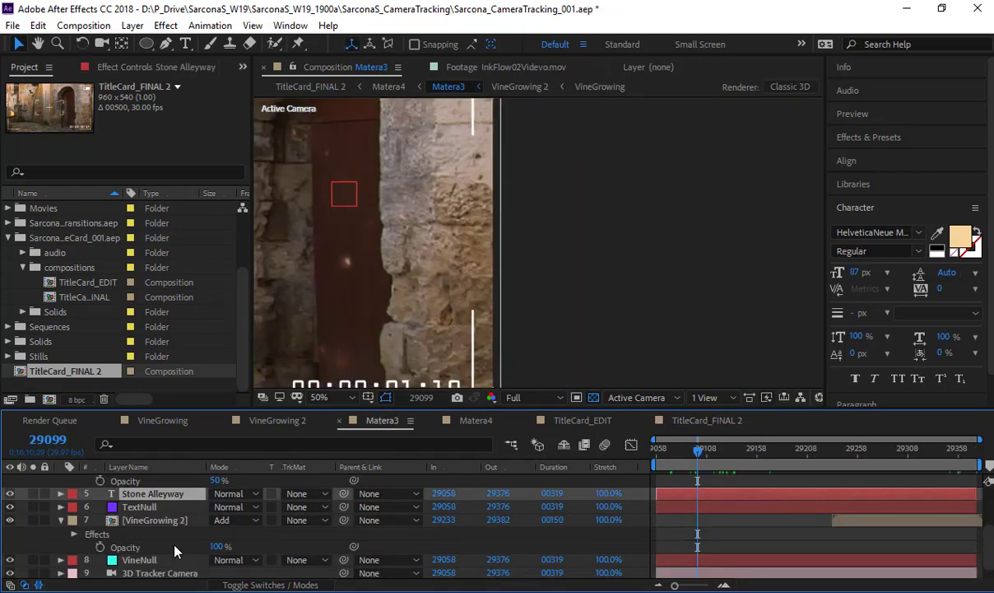
key(u)
drag(800, 508, 715, 522)
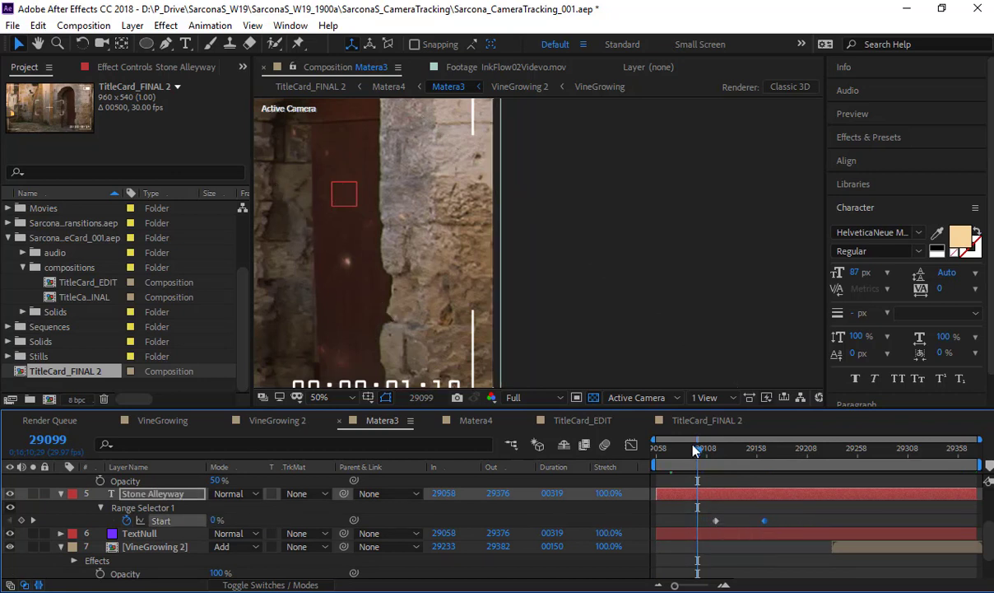
Preview TitleCard_FINAL 2 from frame 00127 at Quarter resolution
click(707, 420)
drag(757, 453, 741, 465)
key(space)
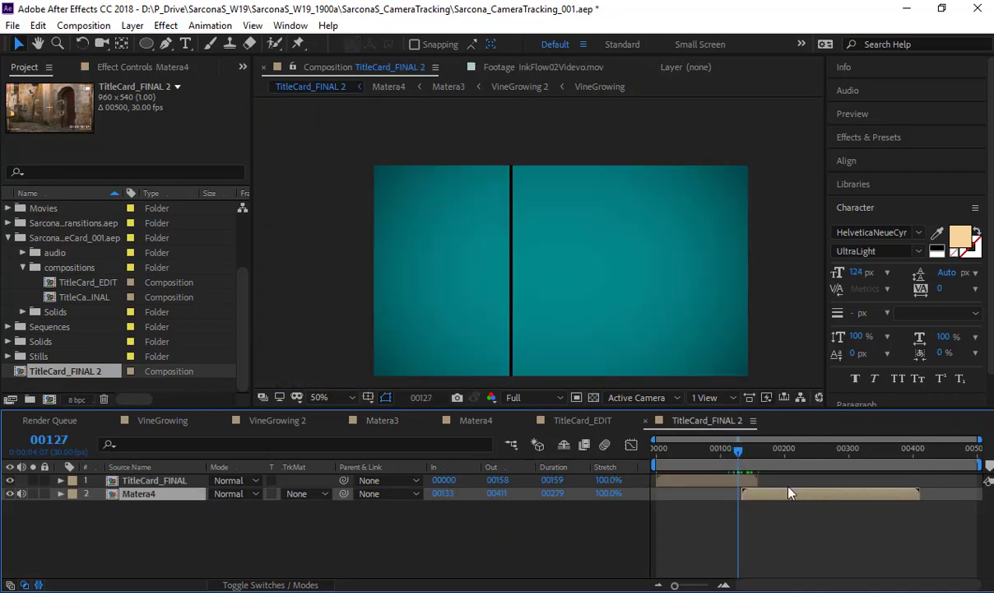
click(520, 396)
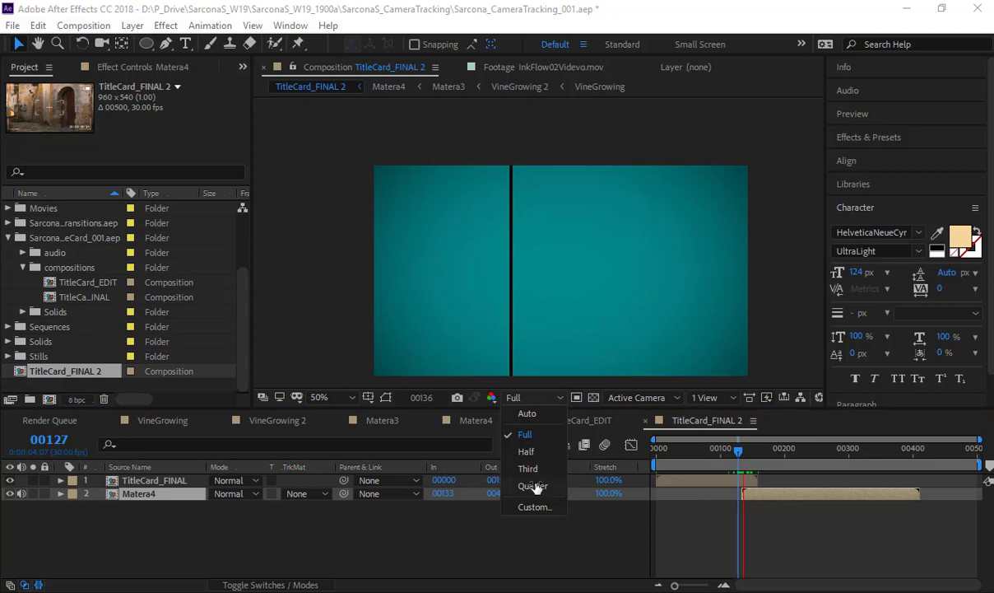
click(535, 486)
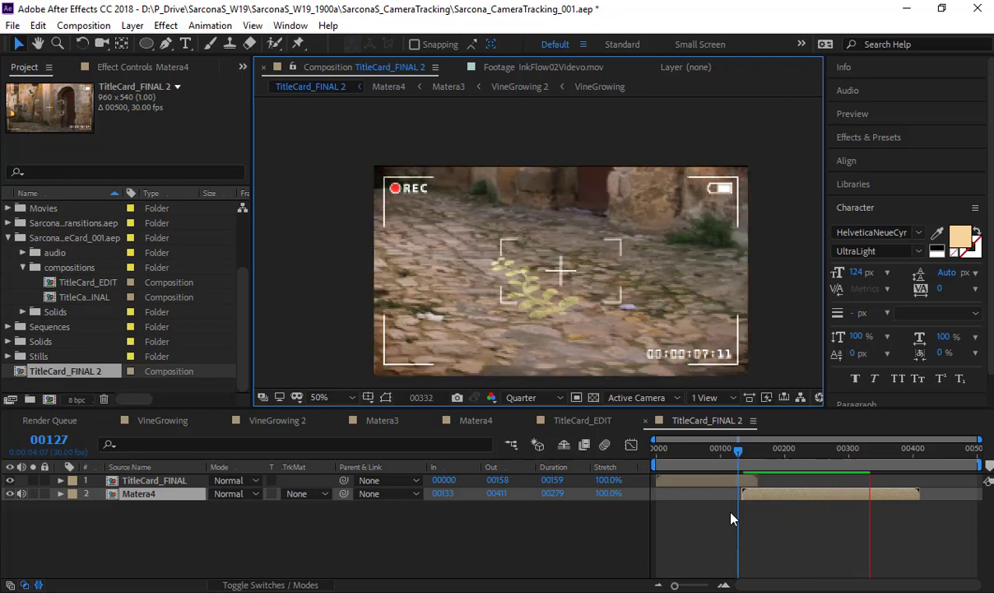
key(space)
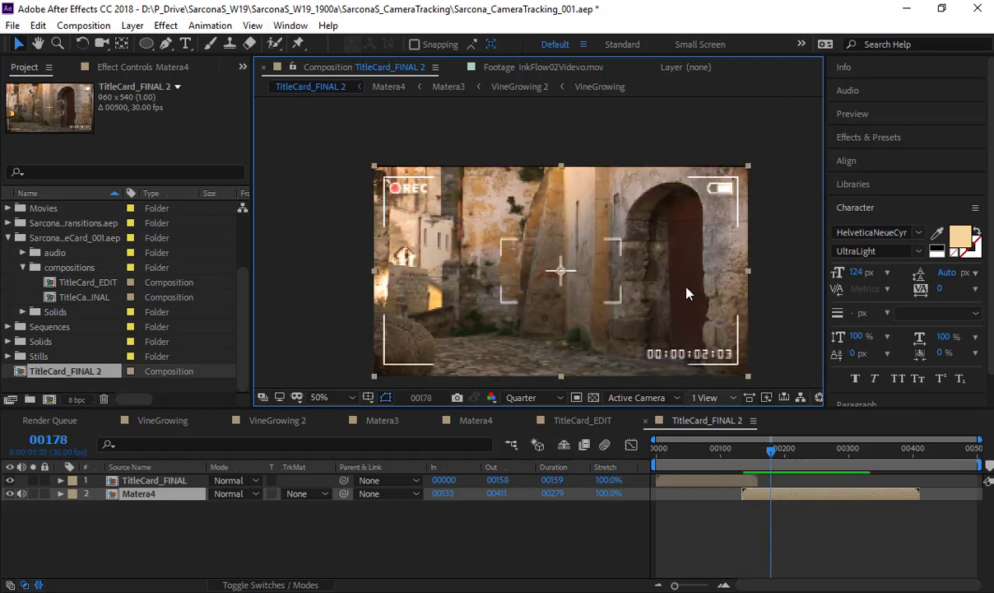
Examine the Stone Alleyway text and the growing vine close up while scrubbing Matera4 through to frame 00334
scroll(537, 236, up, 2)
key(space)
drag(508, 222, 762, 313)
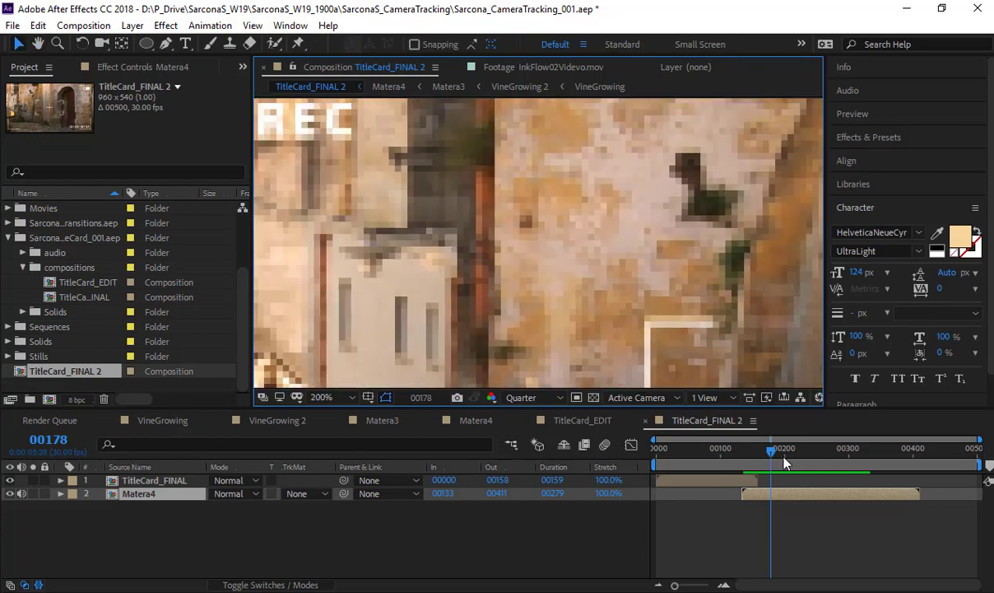
drag(783, 456, 840, 454)
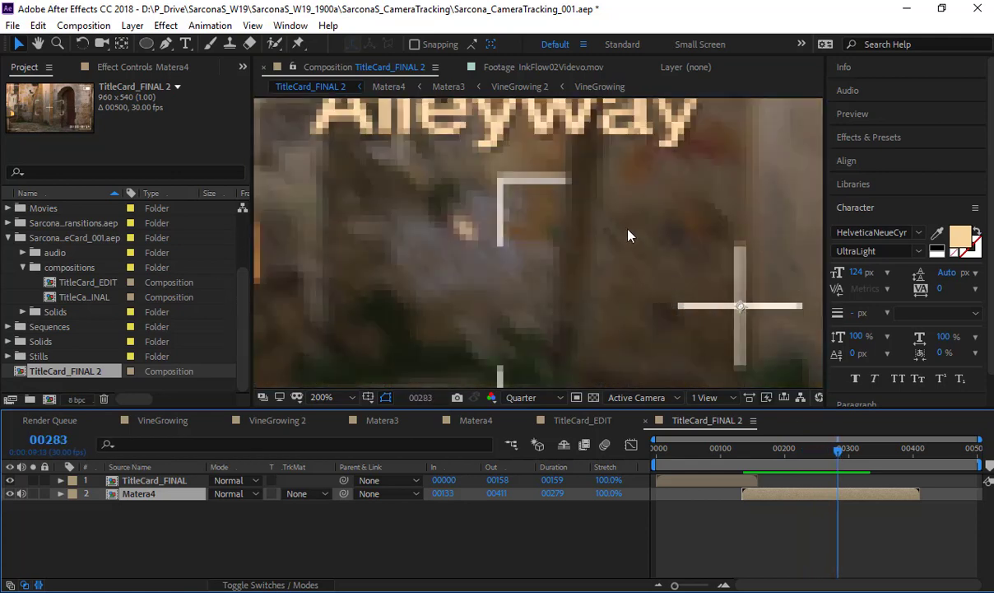
scroll(630, 255, down, 1)
drag(635, 274, 645, 327)
key(v)
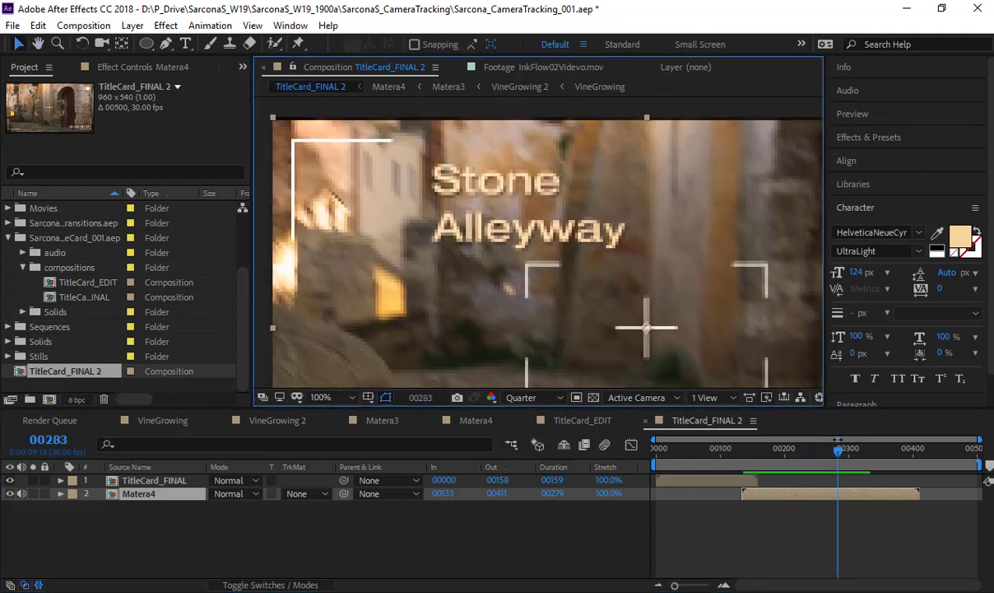
drag(852, 458, 874, 466)
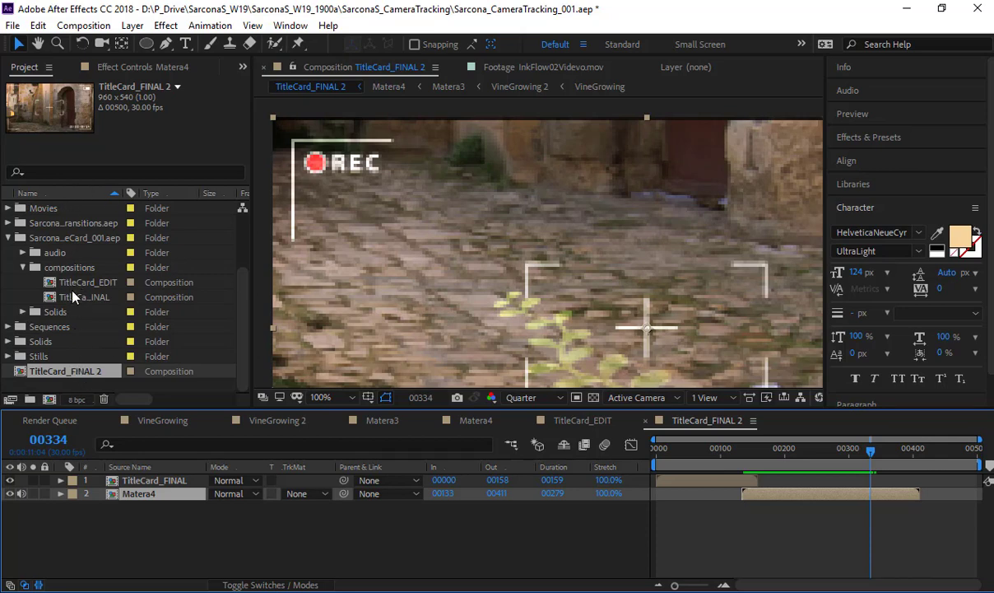
Check Matera4's frame rate in the project and set TitleCard_FINAL 2 to 29.97 frames per second
scroll(33, 251, up, 1)
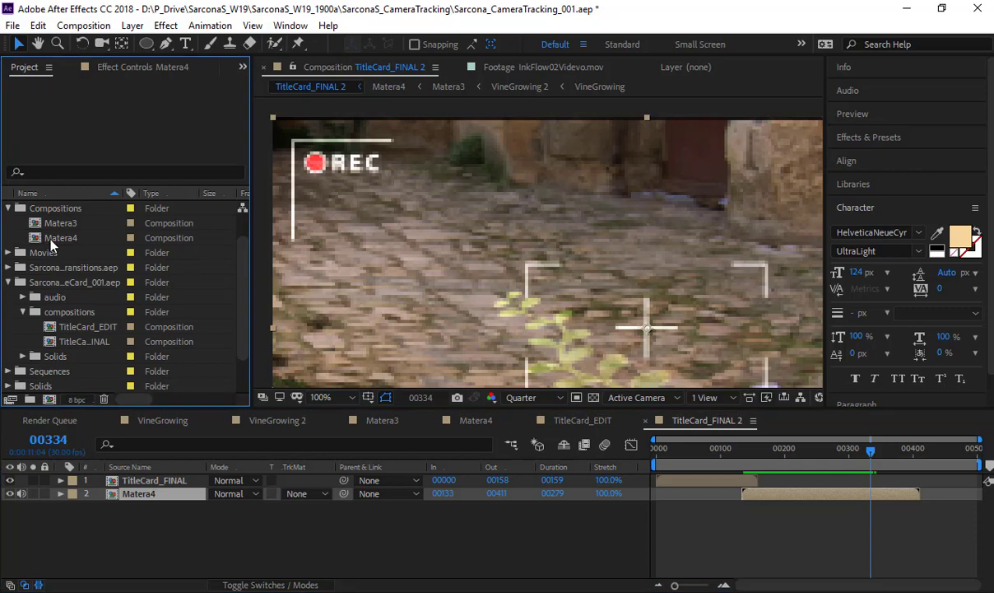
click(58, 238)
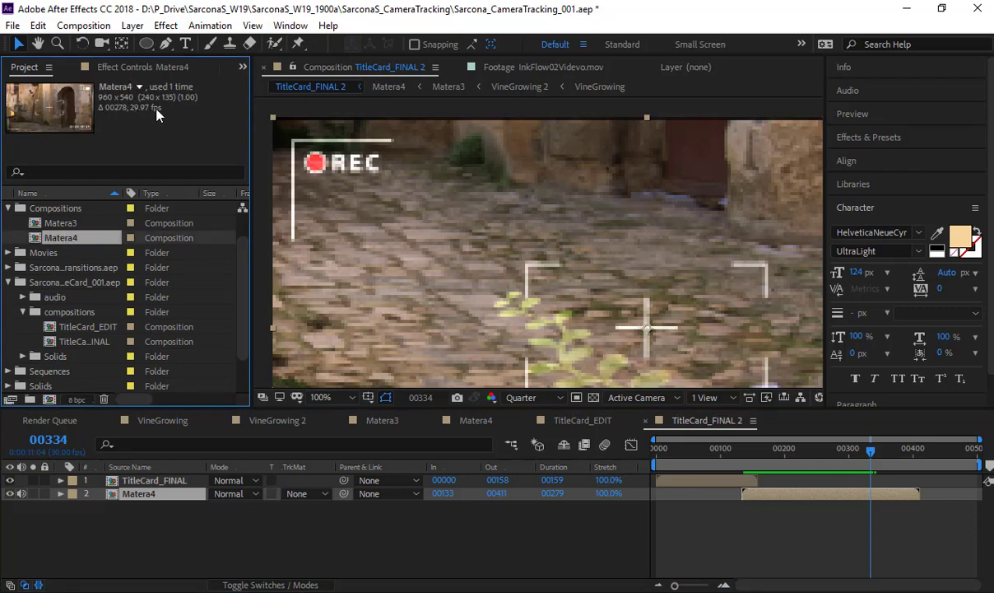
scroll(124, 329, down, 1)
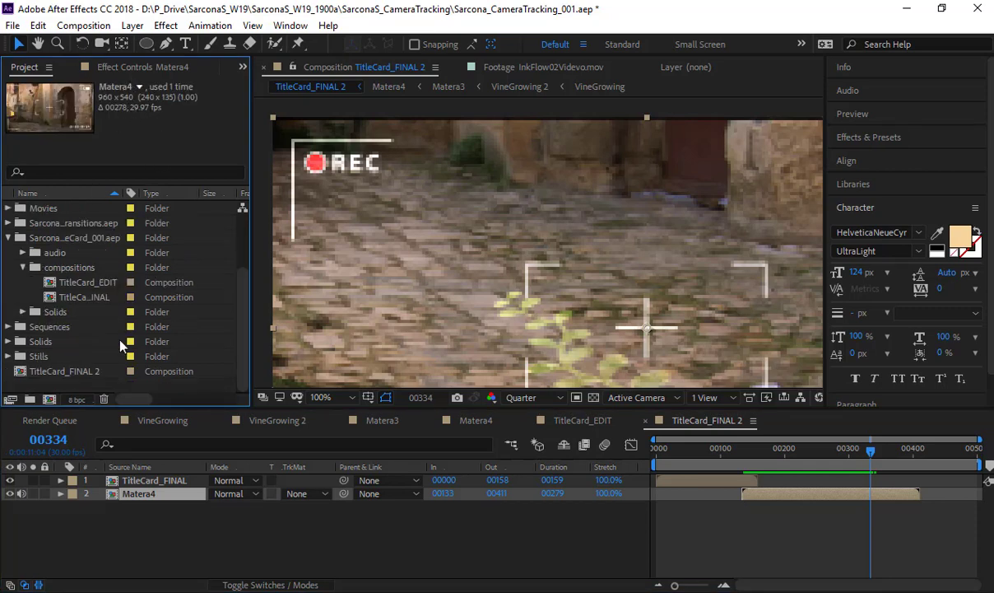
click(87, 372)
click(83, 26)
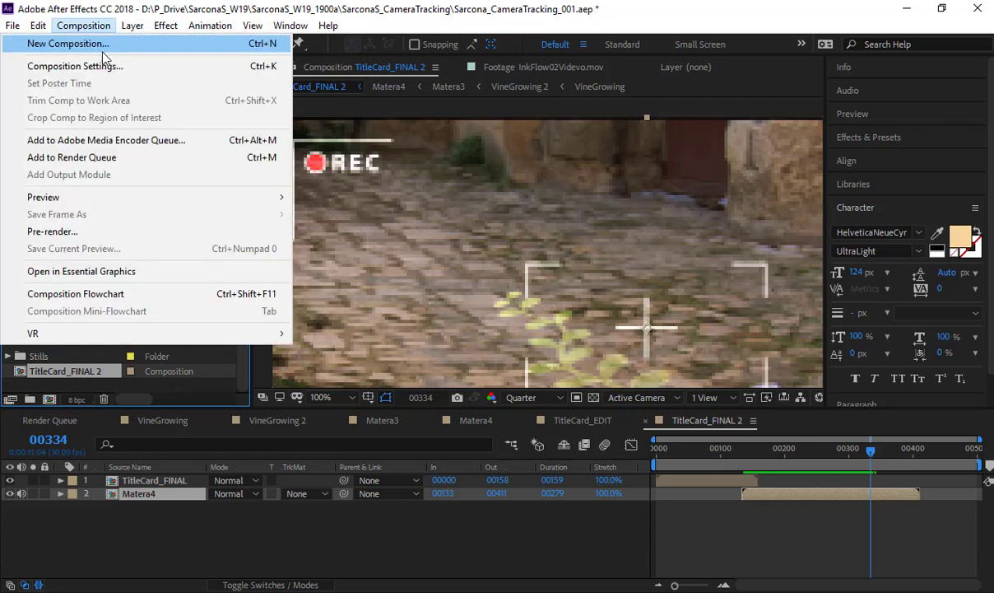
click(91, 64)
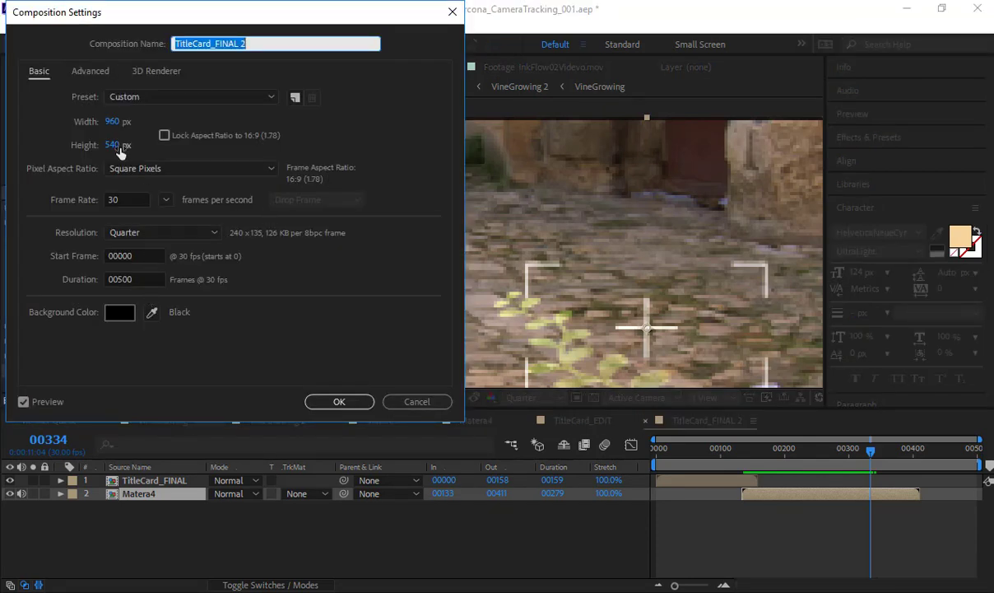
click(107, 207)
drag(126, 200, 85, 195)
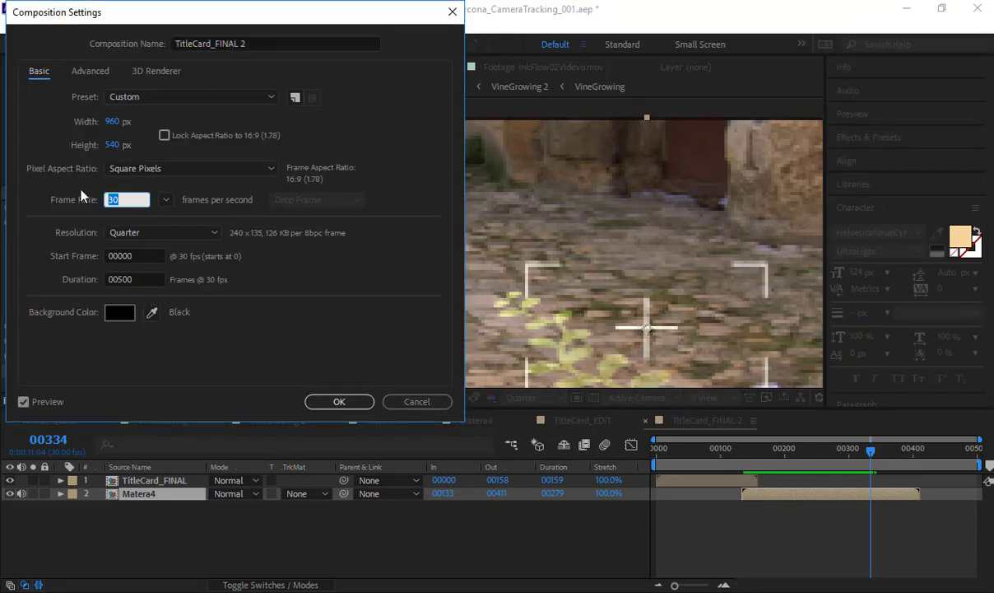
text(29.97)
key(Return)
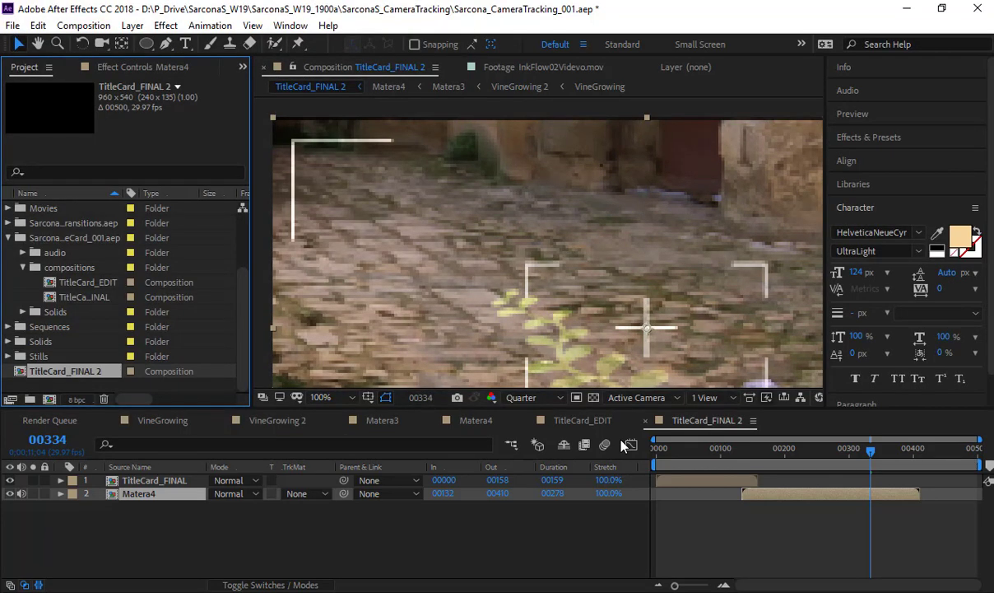
Scrub through the Matera4 section of TitleCard_FINAL 2 with the whole frame in view, stopping at frame 00242
drag(772, 455, 849, 466)
scroll(668, 311, down, 1)
key(space)
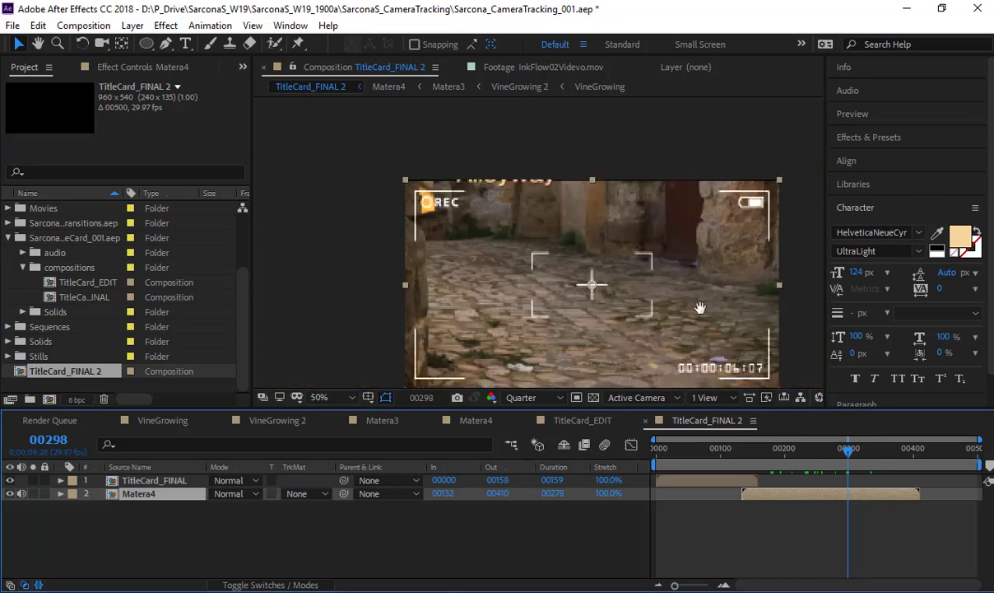
drag(700, 308, 679, 338)
drag(861, 459, 813, 467)
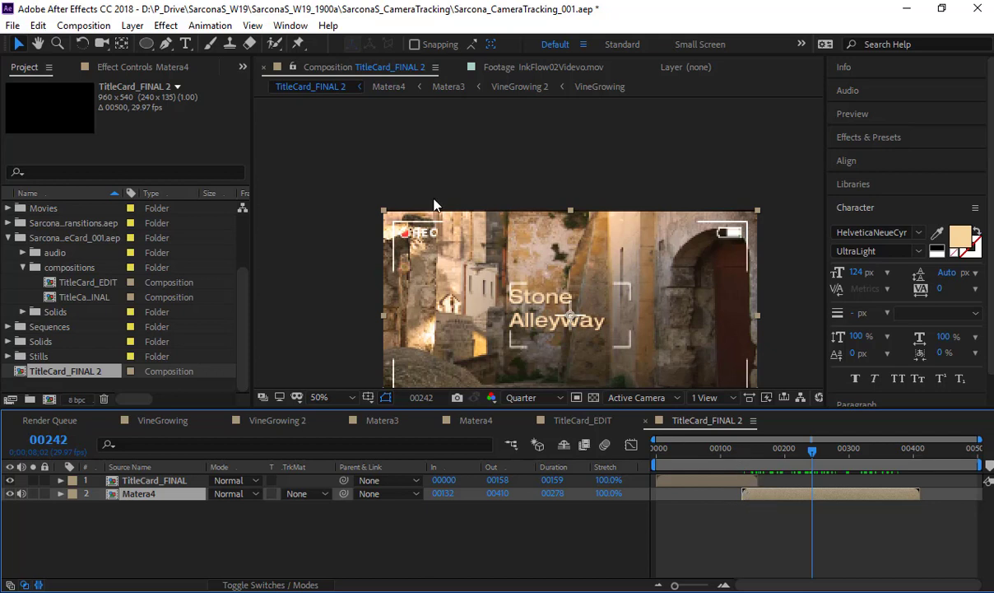
Enable time remapping on the Matera4 layer
click(210, 25)
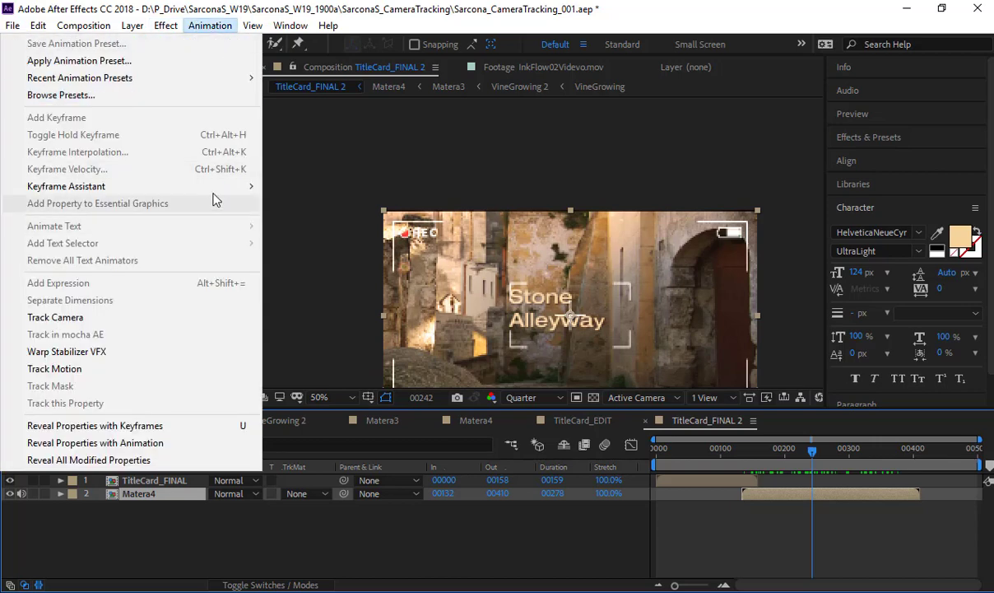
mouse_move(133, 25)
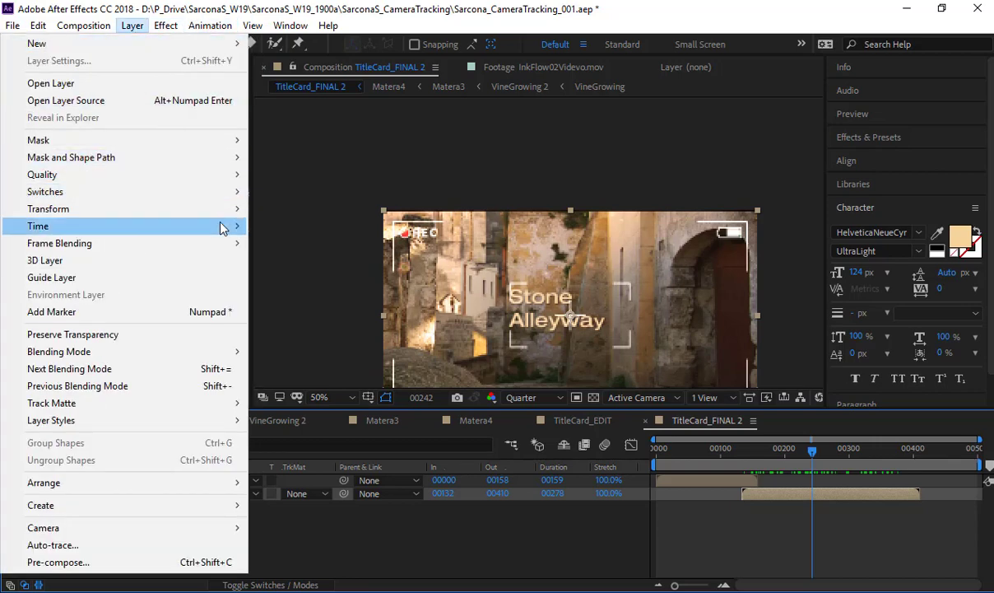
mouse_move(219, 223)
click(360, 227)
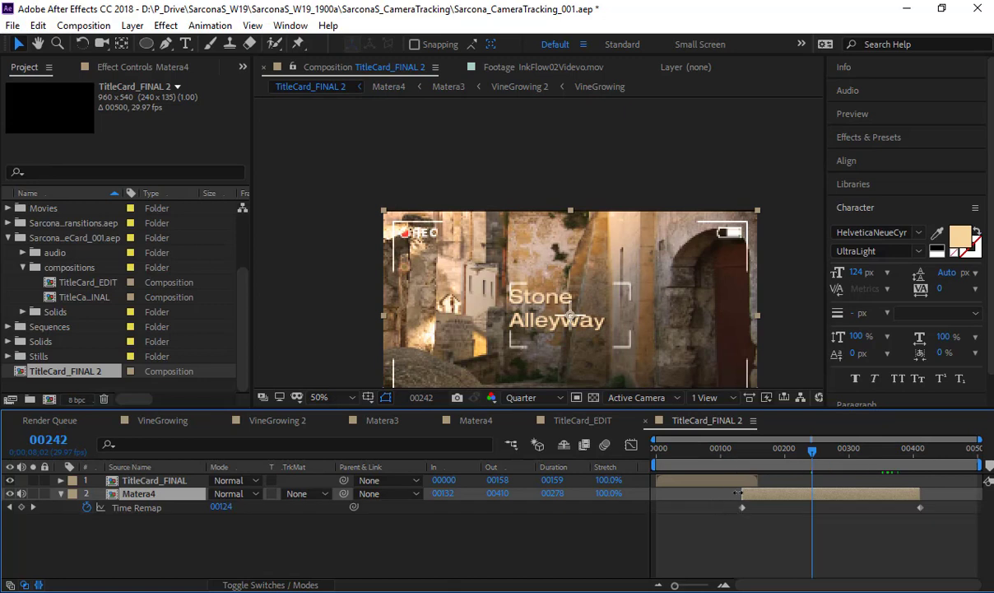
Extend Matera4's start ahead of its first Time Remap keyframe as a freeze frame, and position the layer from frame 00129 to 00436
drag(738, 493, 677, 494)
click(744, 455)
drag(747, 496, 771, 495)
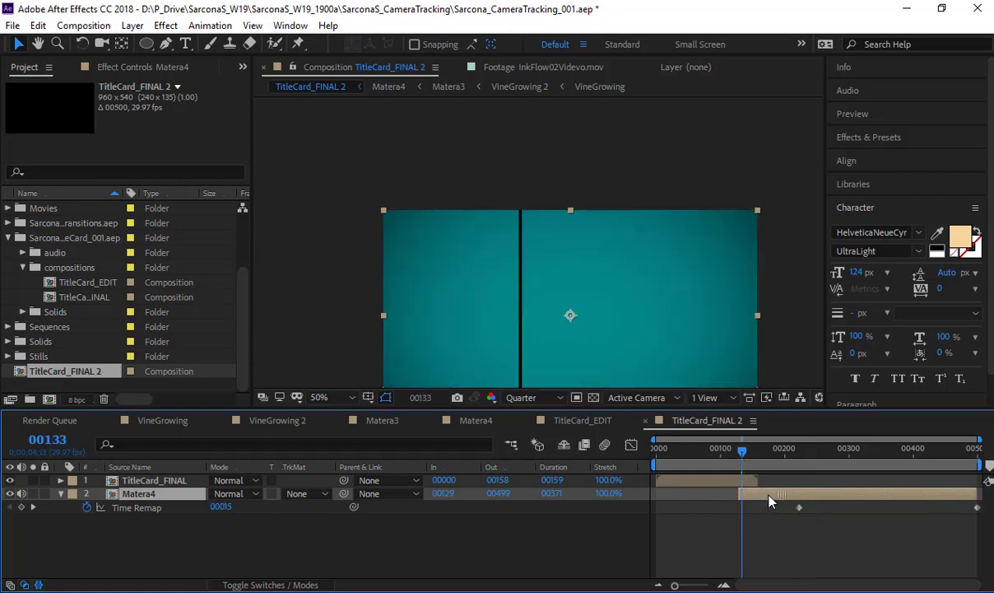
drag(744, 453, 757, 457)
key(space)
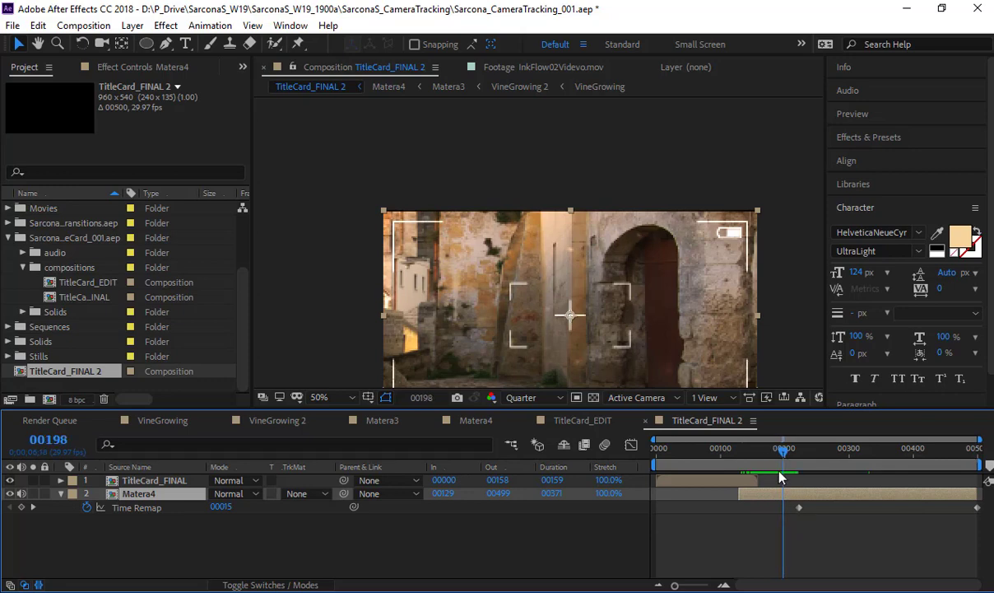
drag(783, 455, 765, 497)
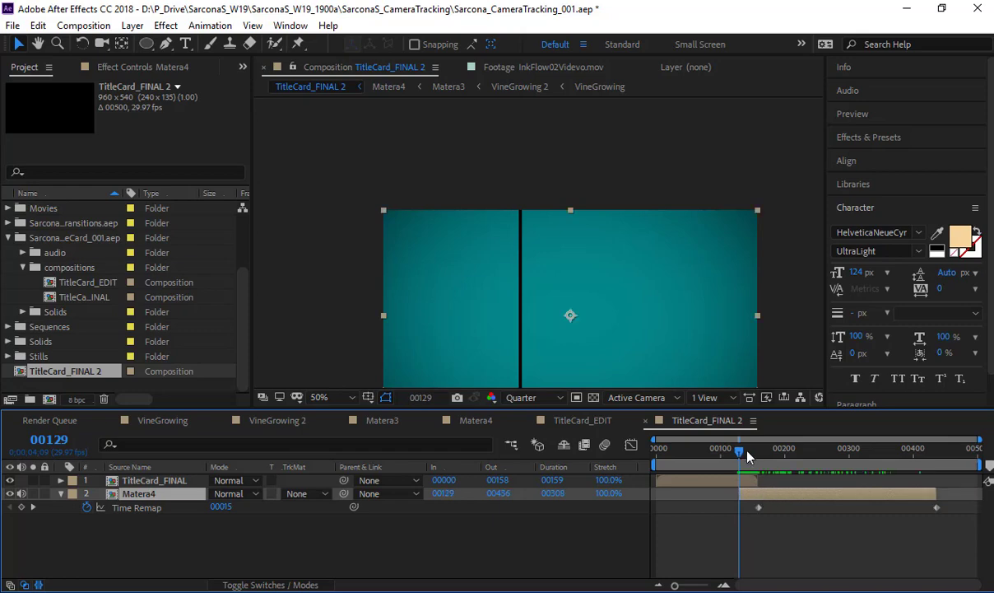
Scrub past the end of Matera4 to frame 00446 and end the work area where that layer finishes
drag(749, 457, 947, 469)
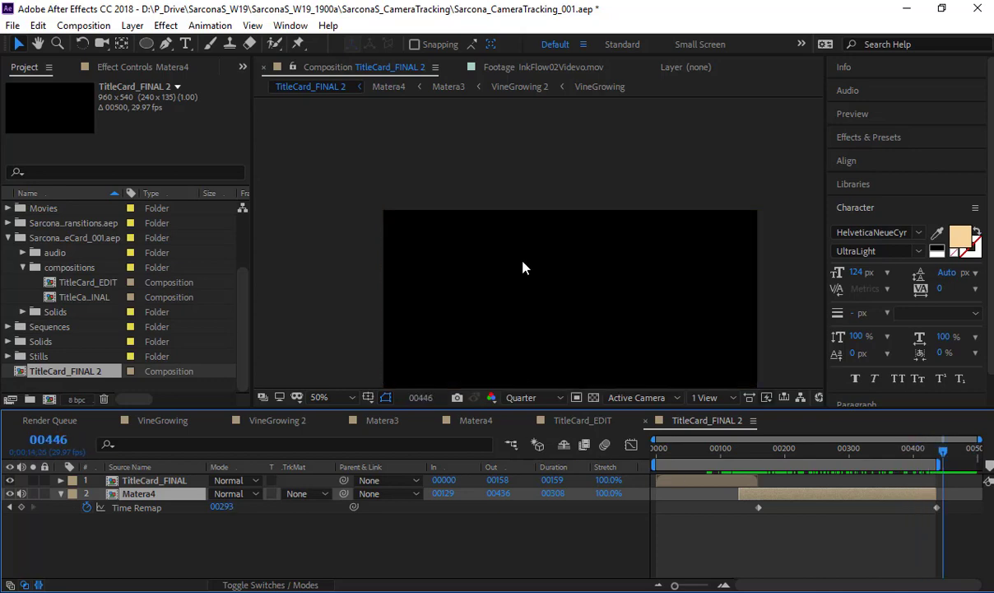
scroll(523, 263, down, 2)
drag(527, 285, 527, 264)
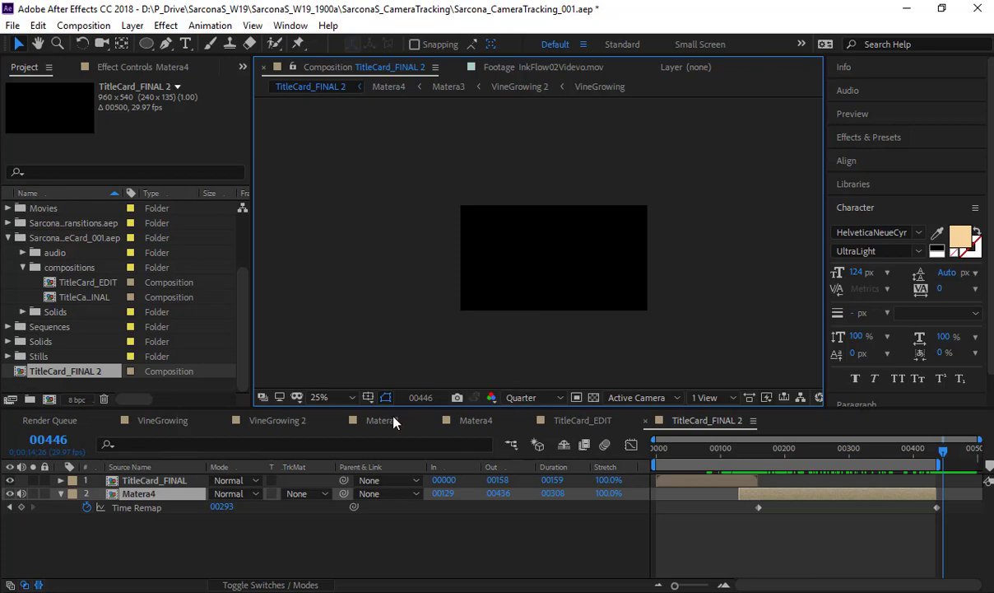
Open the Matera3 composition to return to the Stone Alleyway text layer
click(371, 420)
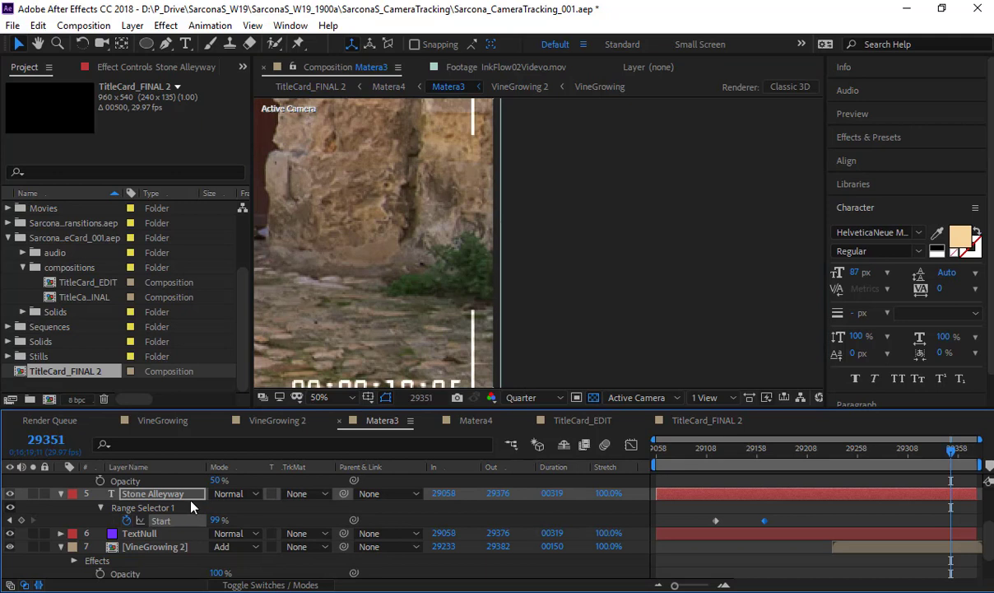